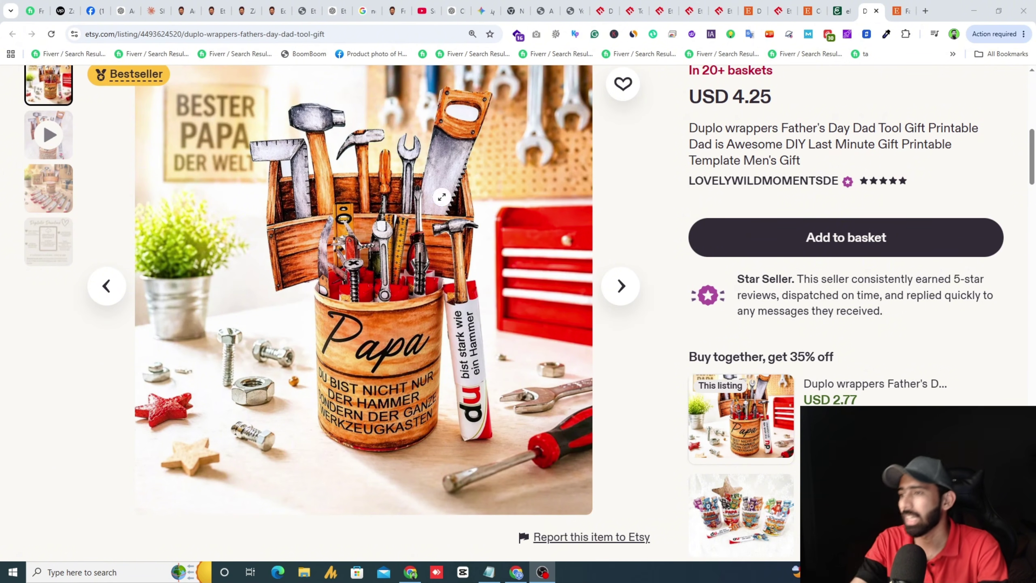
- Look over the Duplo wrappers tool gift listing and the Father's Day adventure gift listing on Etsy
scroll(329, 286, up, 3)
scroll(571, 245, down, 3)
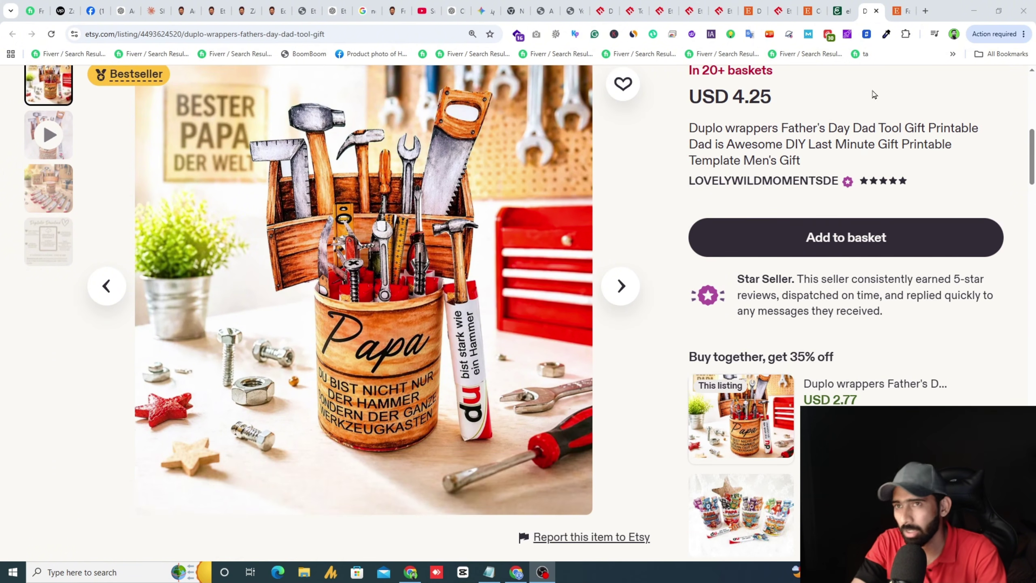
click(901, 11)
scroll(252, 275, down, 12)
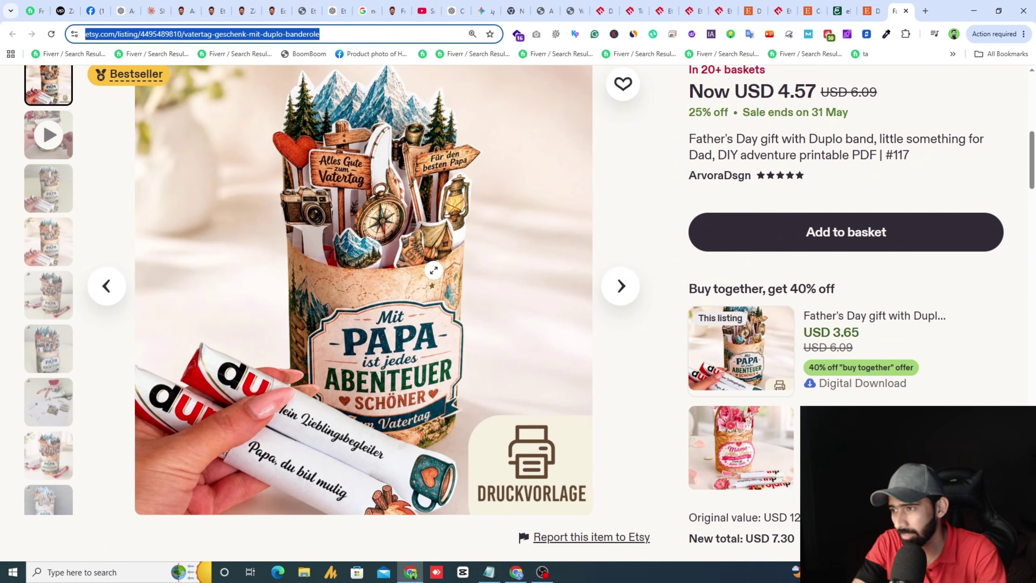
- Compare the listing age and estimated revenue of the two Father's Day listings in eRank's Compare Listings
click(839, 11)
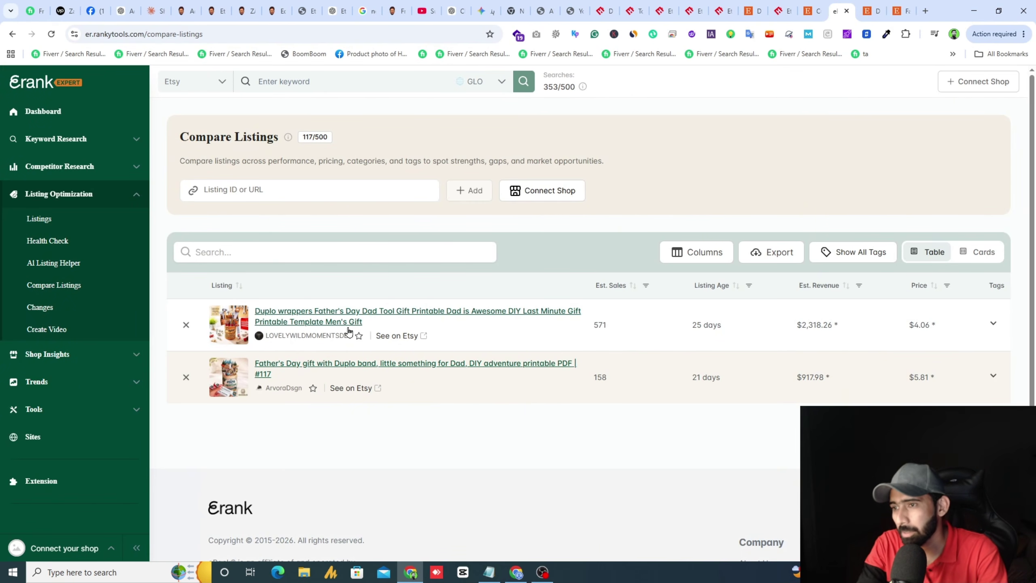
drag(694, 330, 727, 332)
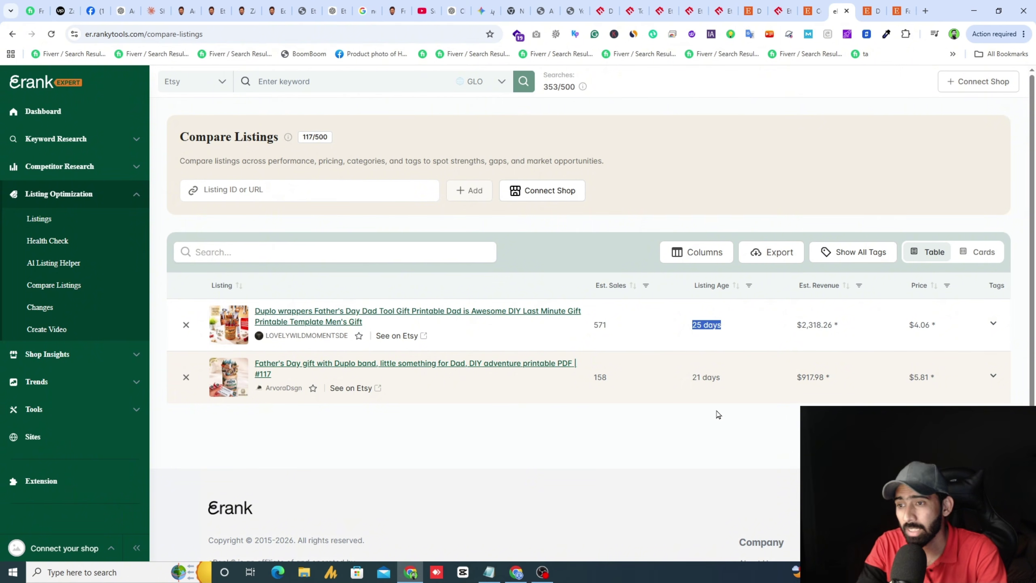
drag(689, 385, 740, 387)
drag(685, 331, 840, 336)
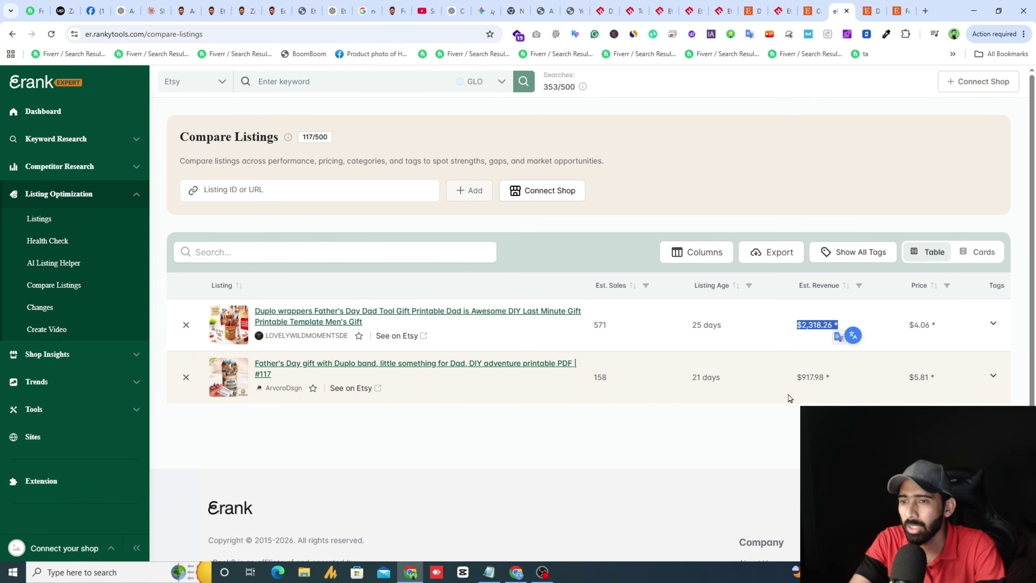
drag(789, 395, 847, 398)
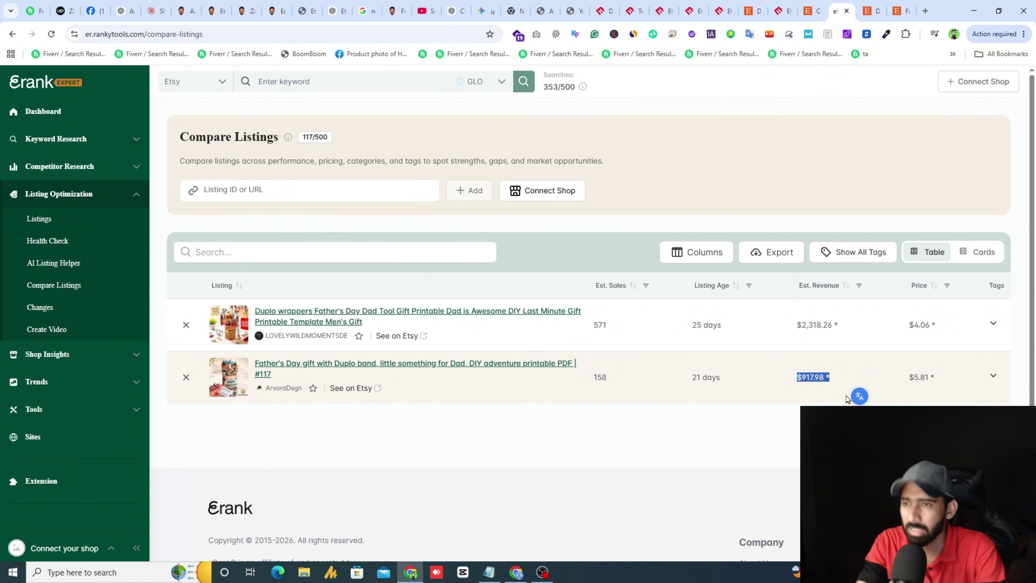
click(846, 398)
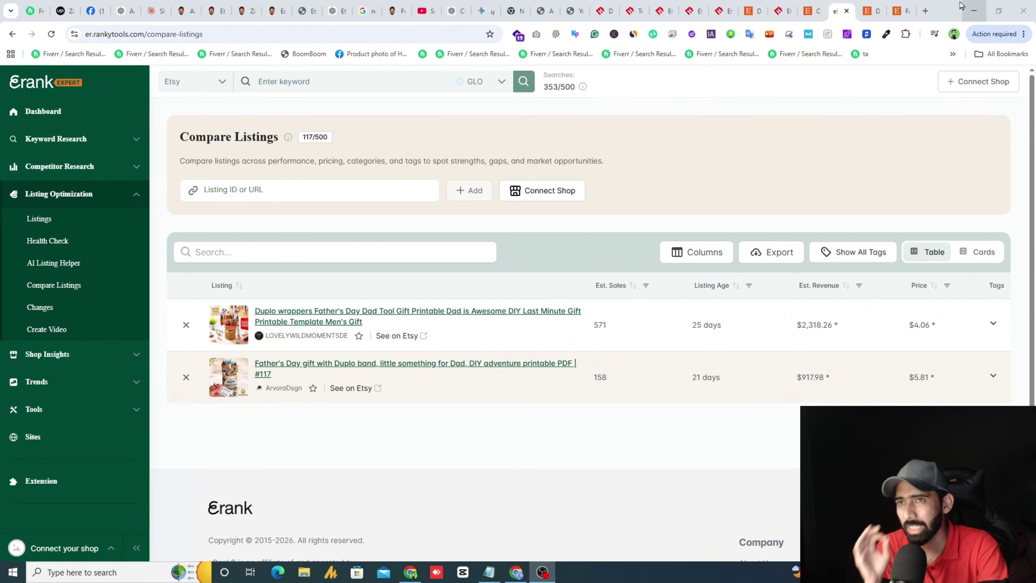
- Check on Etsy that the Duplo wrappers tool gift is sold as a digital download
click(869, 10)
scroll(773, 255, down, 15)
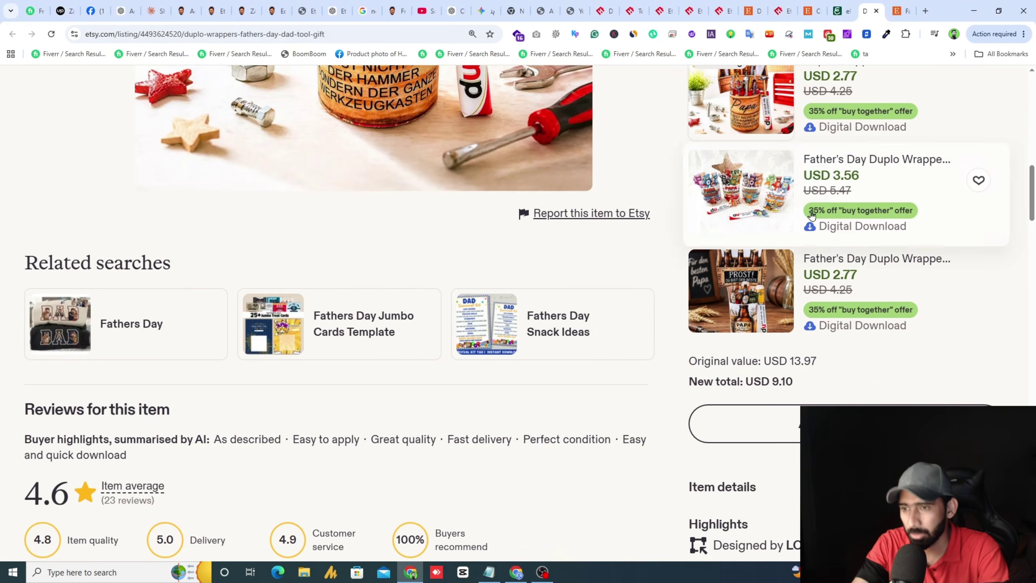
drag(818, 234, 713, 228)
scroll(775, 245, up, 10)
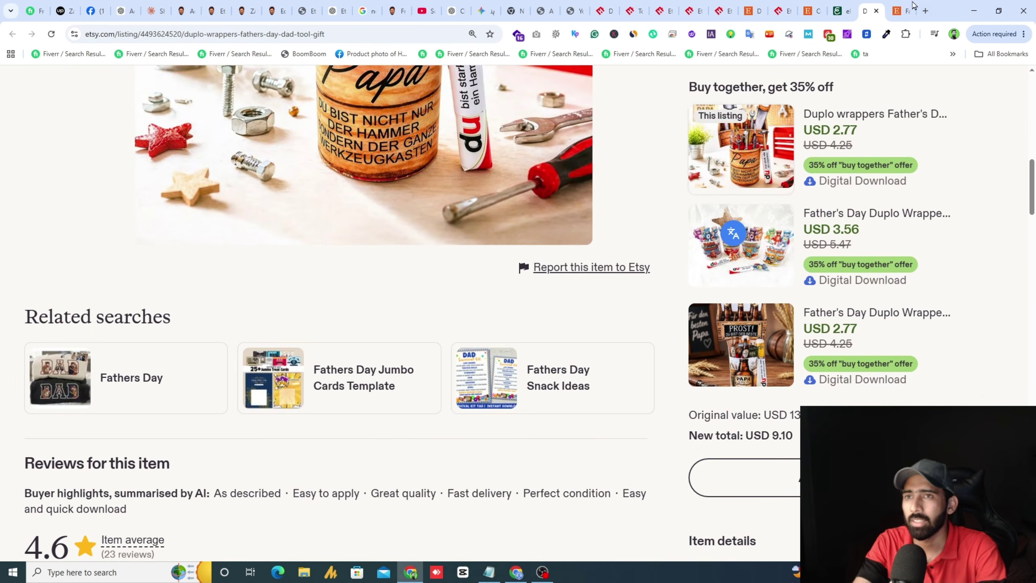
- Examine the item details of the Father's Day adventure gift listing for its digital file type
key(ctrl+Tab)
scroll(779, 229, down, 10)
scroll(781, 269, down, 8)
scroll(861, 255, up, 5)
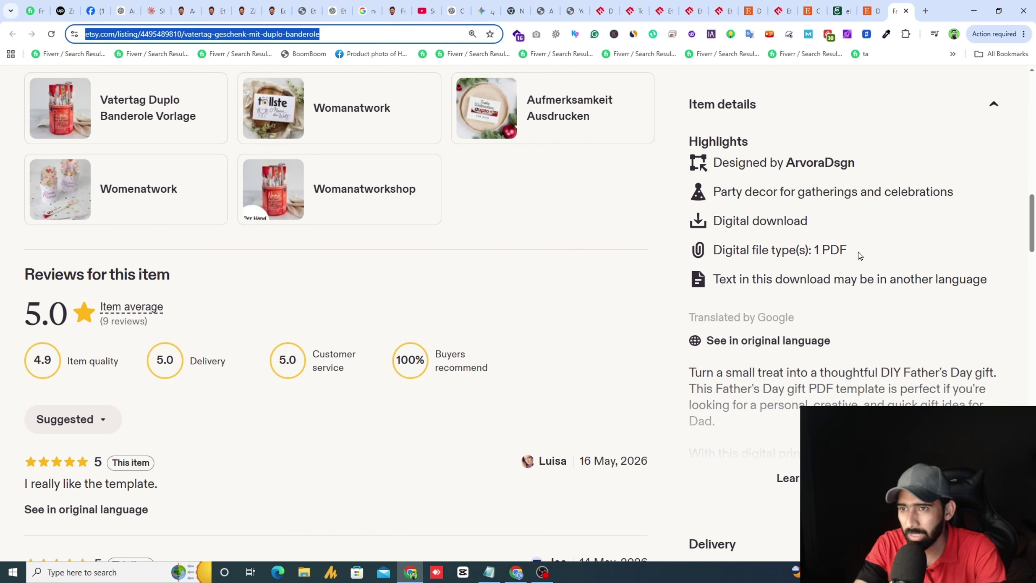
drag(854, 250, 708, 250)
scroll(708, 250, up, 8)
- View the Duplo wrappers tool gift listing's video, digital download information image and photo of the separate wrappers
click(864, 11)
scroll(367, 286, up, 10)
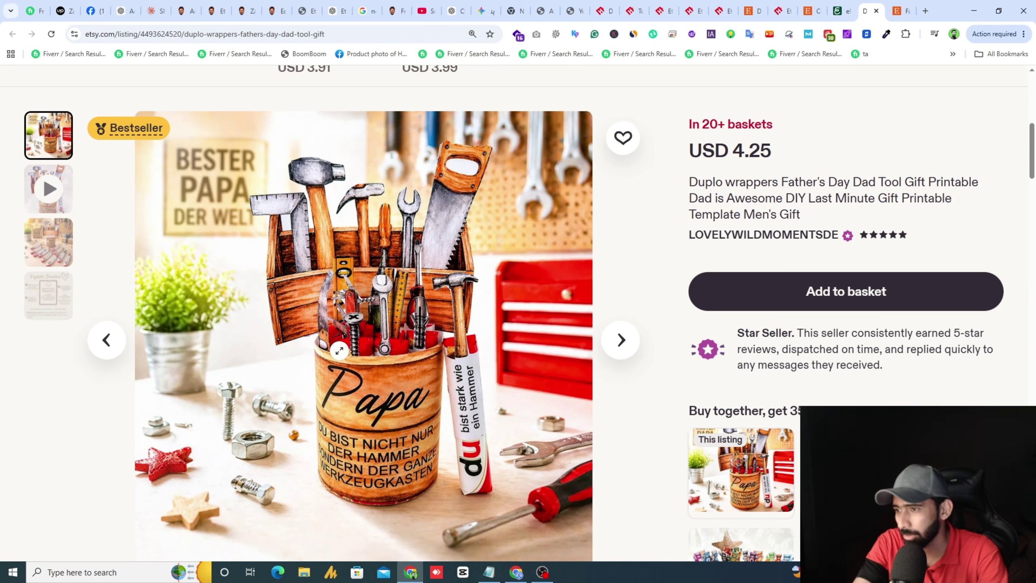
click(48, 189)
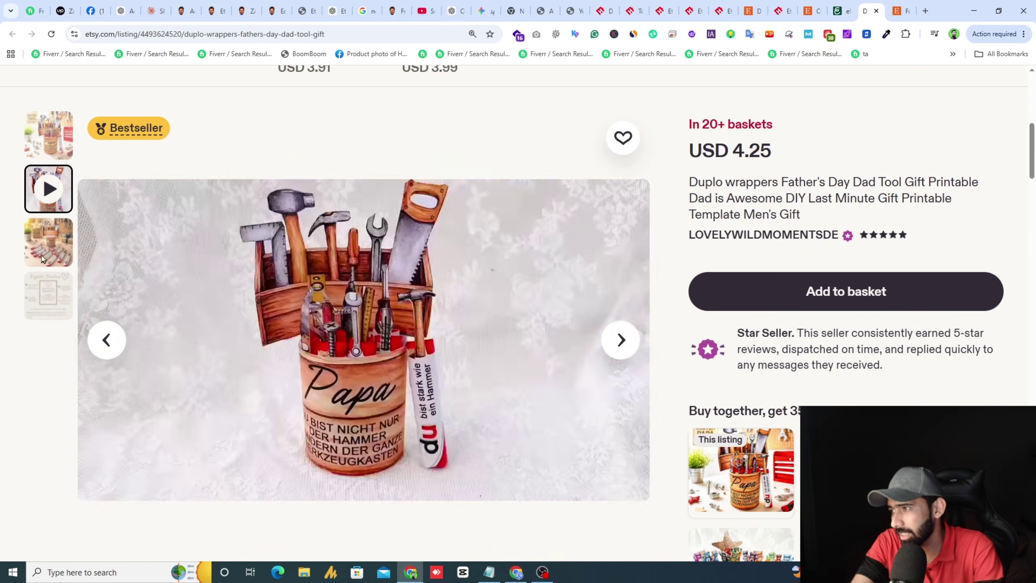
click(48, 295)
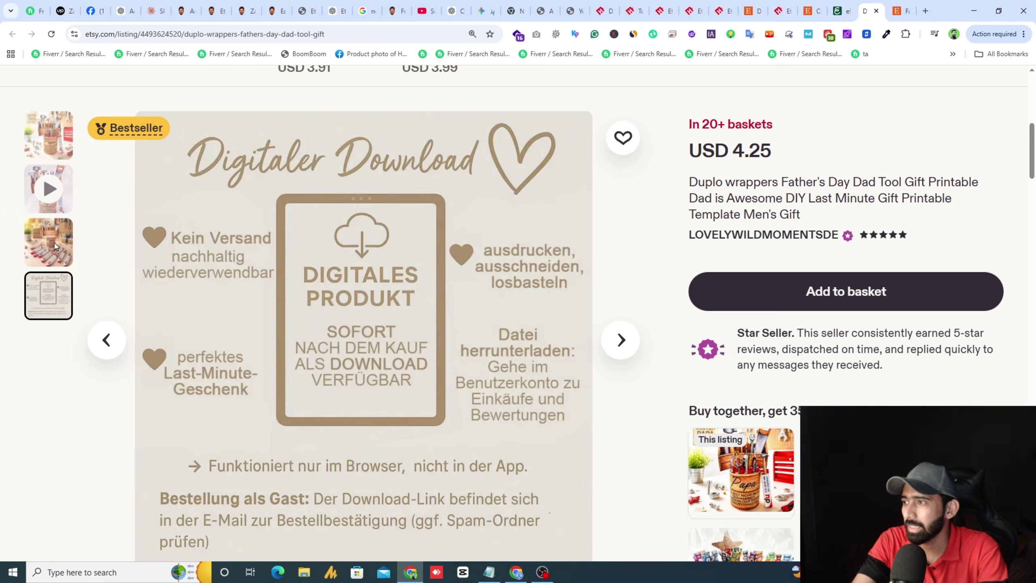
click(48, 242)
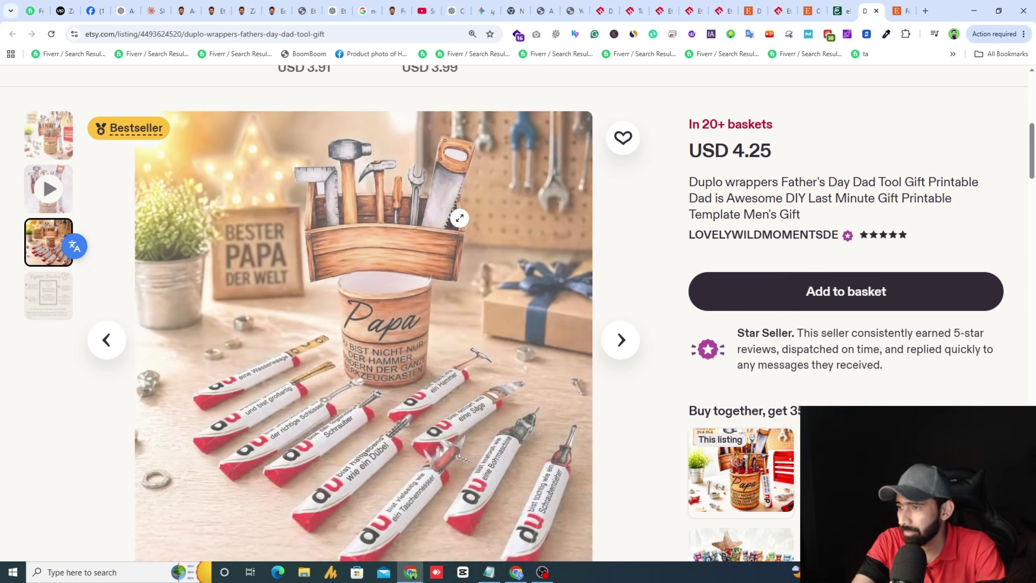
scroll(48, 242, down, 1)
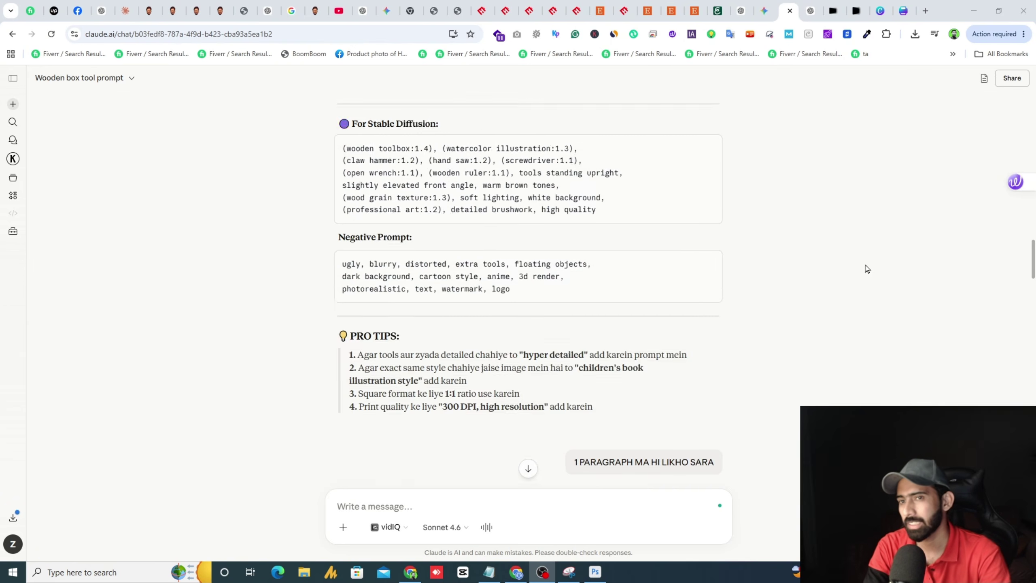
- Go back to the start of the Claude wooden toolbox chat and view the attached tools reference image enlarged
scroll(1020, 254, up, 5)
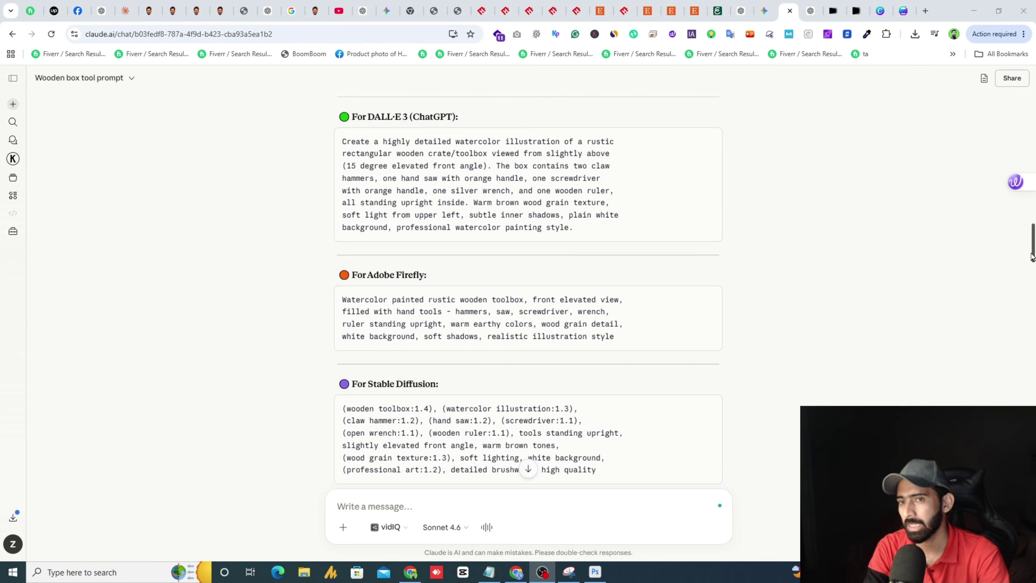
drag(1033, 257, 1031, 115)
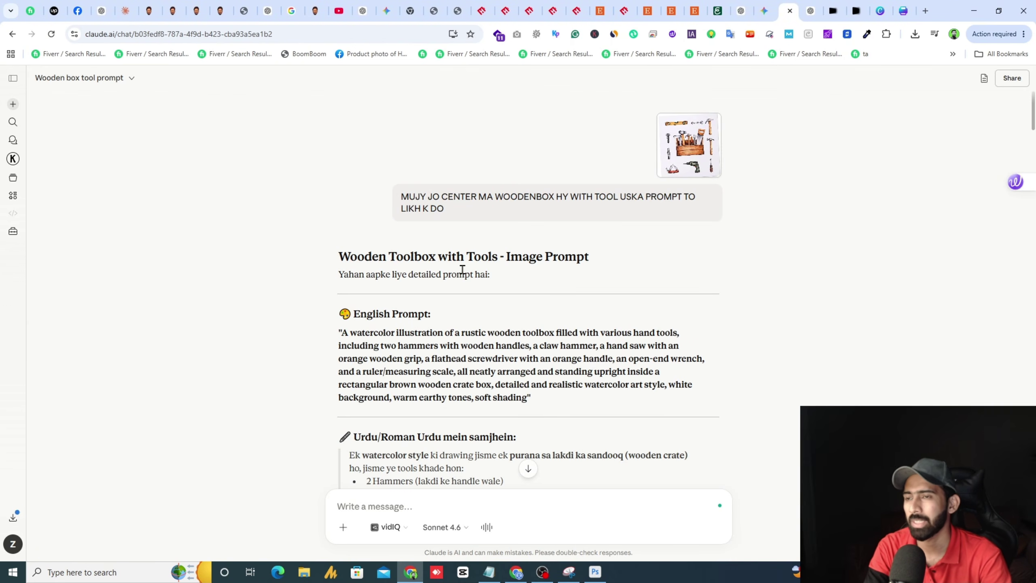
click(676, 149)
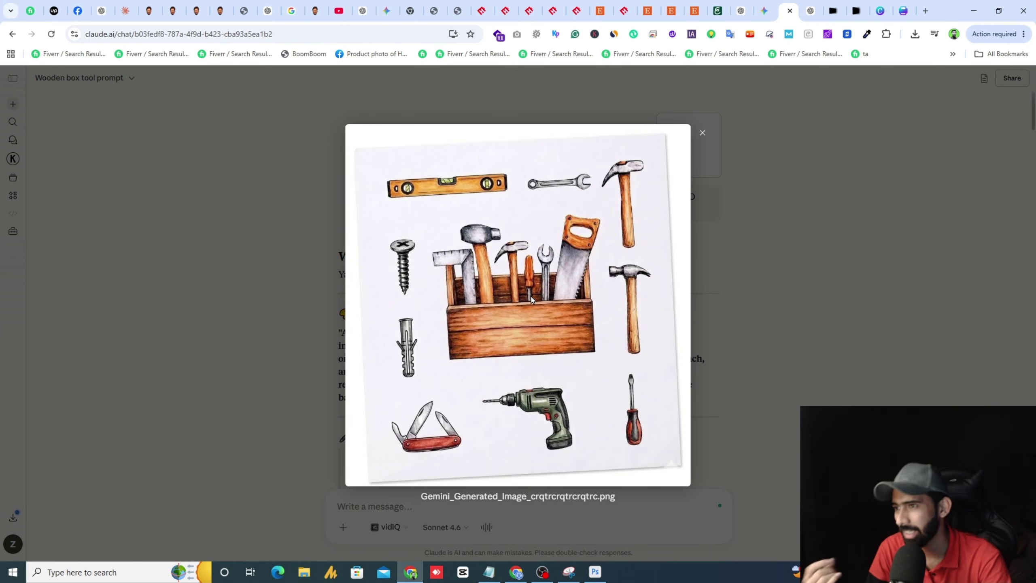
click(756, 260)
- Read through the chat's successive toolbox prompts, from the first English prompt to the emergency box version
scroll(478, 263, down, 5)
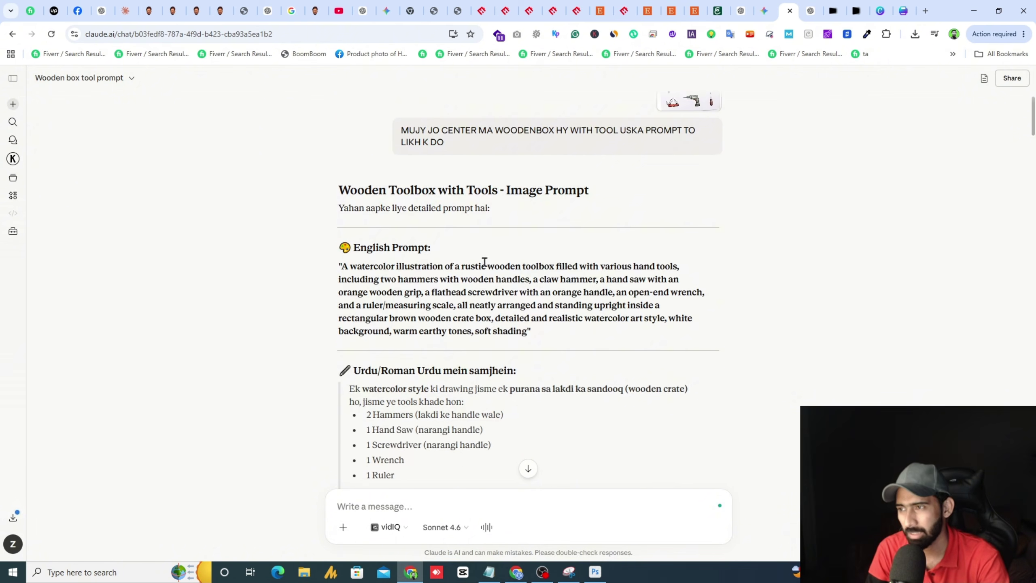
scroll(478, 263, down, 10)
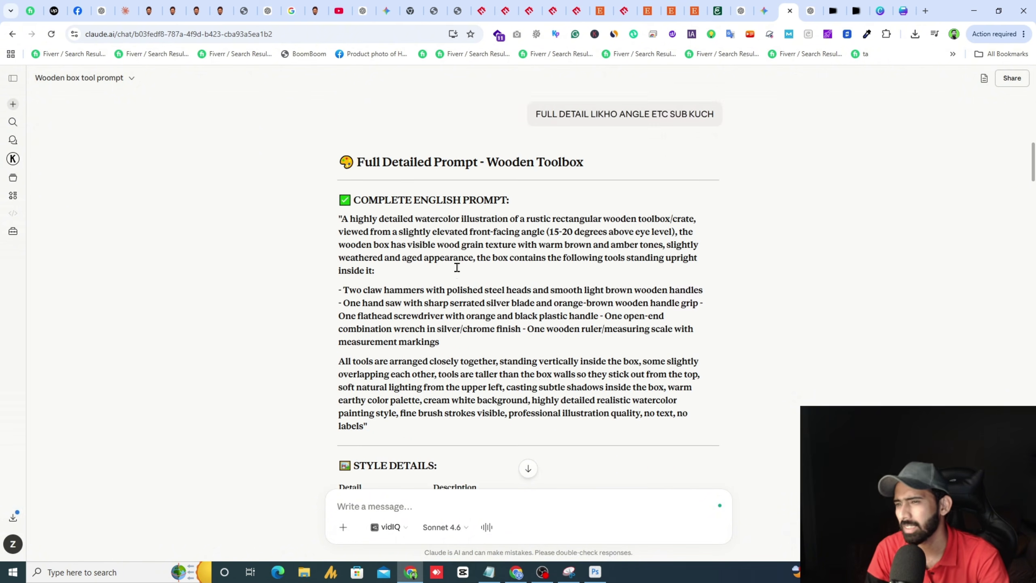
scroll(460, 269, down, 20)
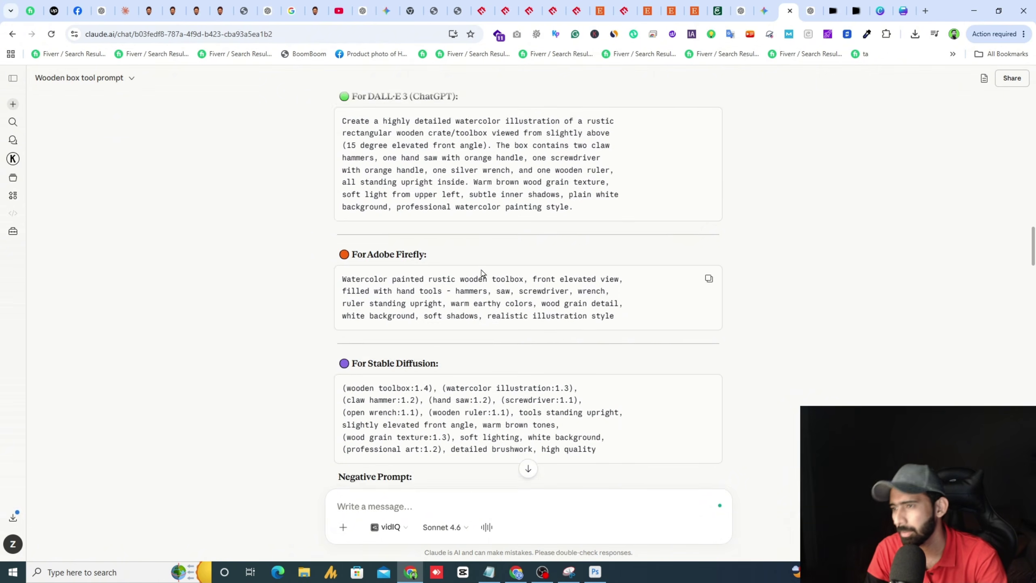
scroll(537, 241, down, 20)
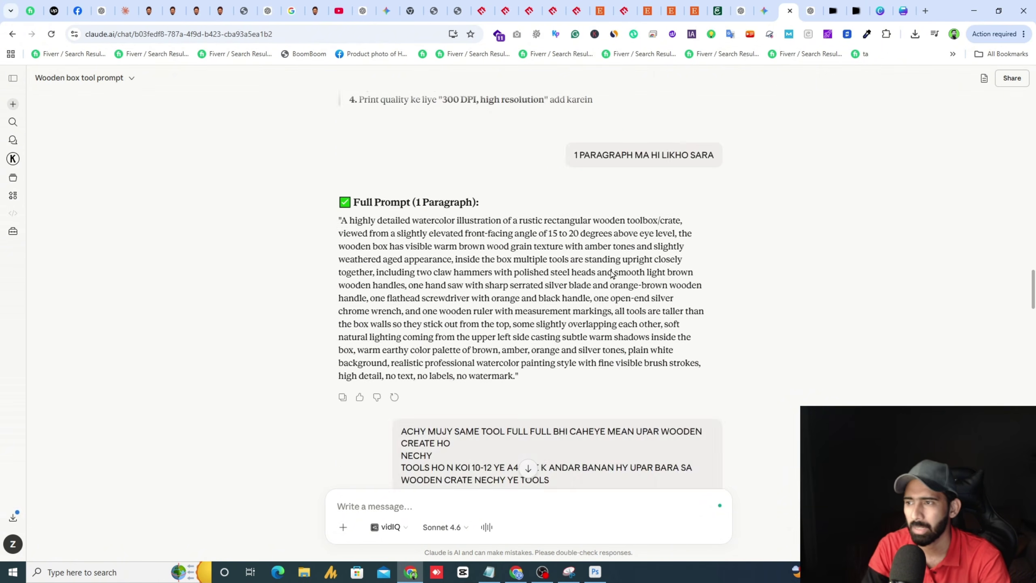
scroll(612, 275, down, 20)
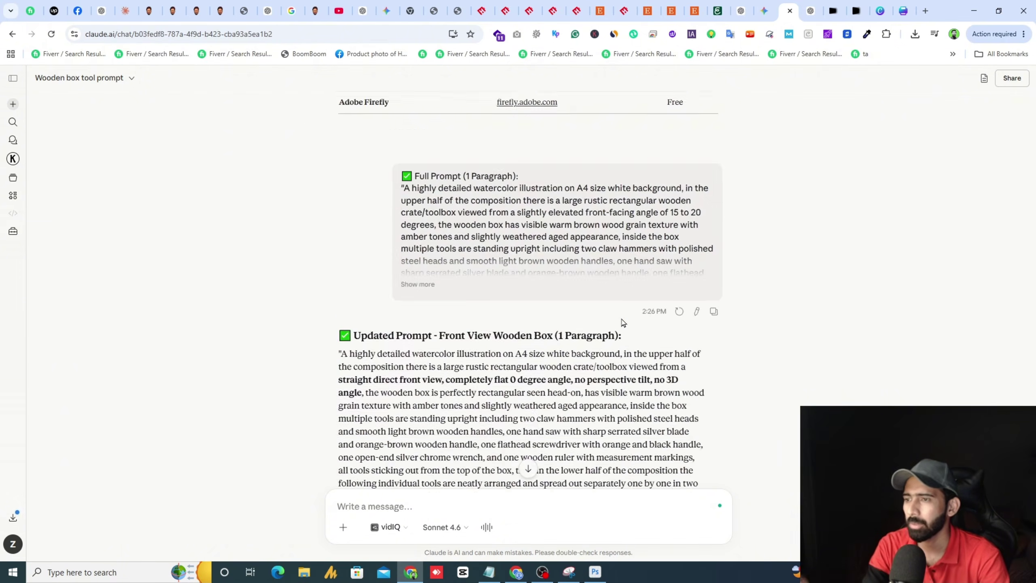
scroll(624, 324, down, 20)
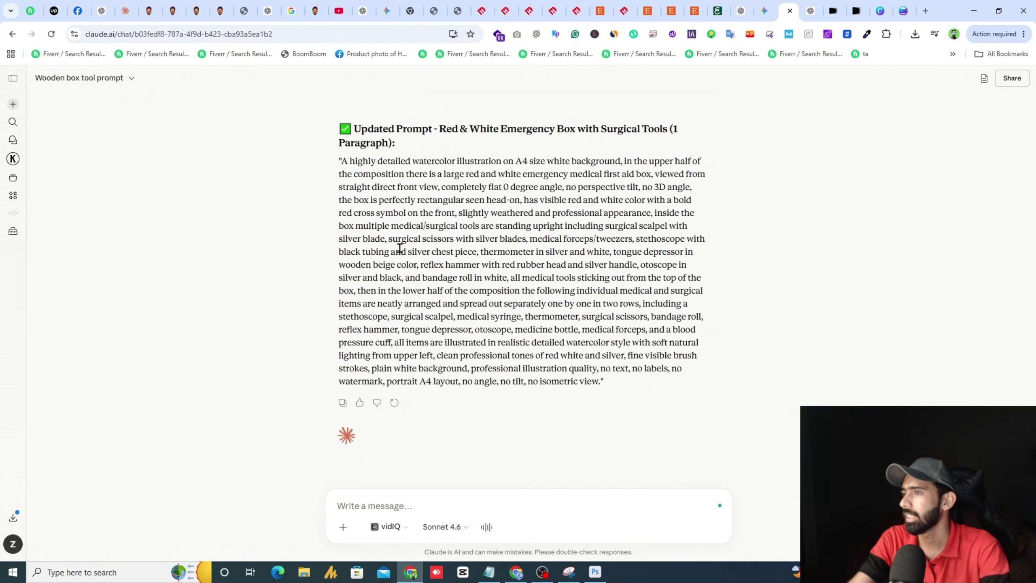
- Examine the red and white emergency box prompt and the suggested box alternatives for doctors
drag(344, 162, 606, 392)
click(546, 319)
scroll(546, 320, up, 1)
scroll(546, 320, up, 10)
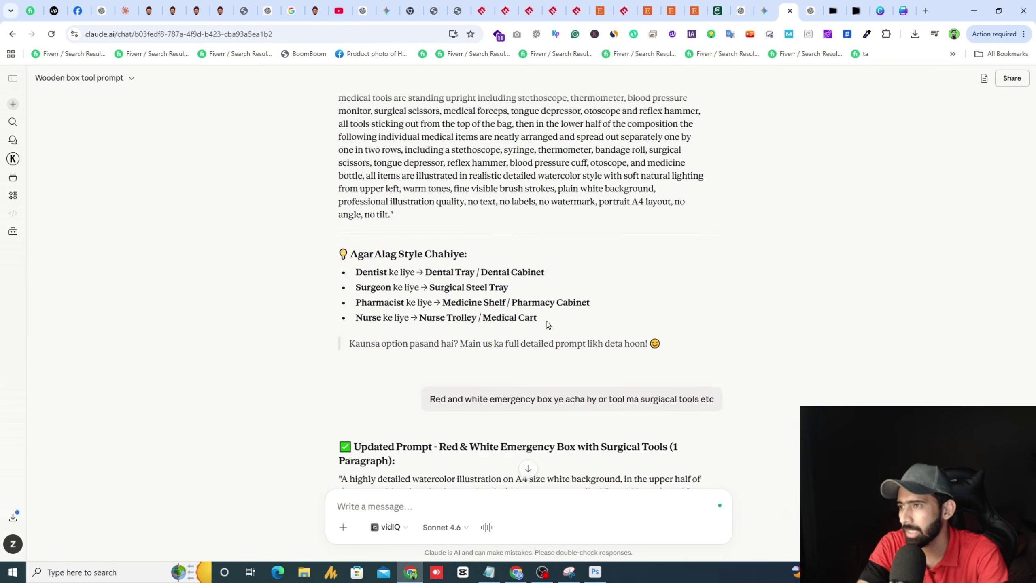
scroll(343, 212, up, 10)
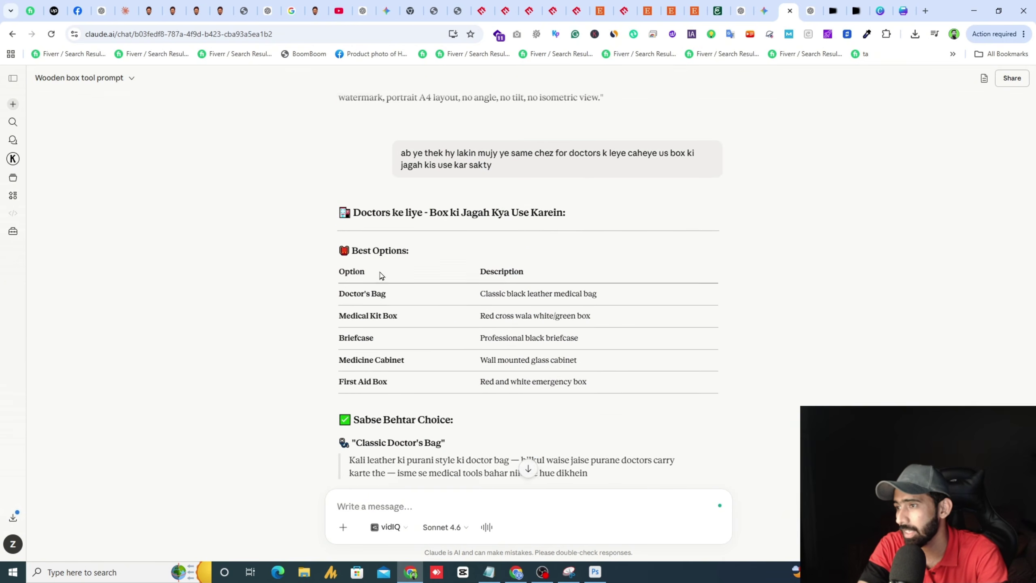
scroll(381, 280, down, 5)
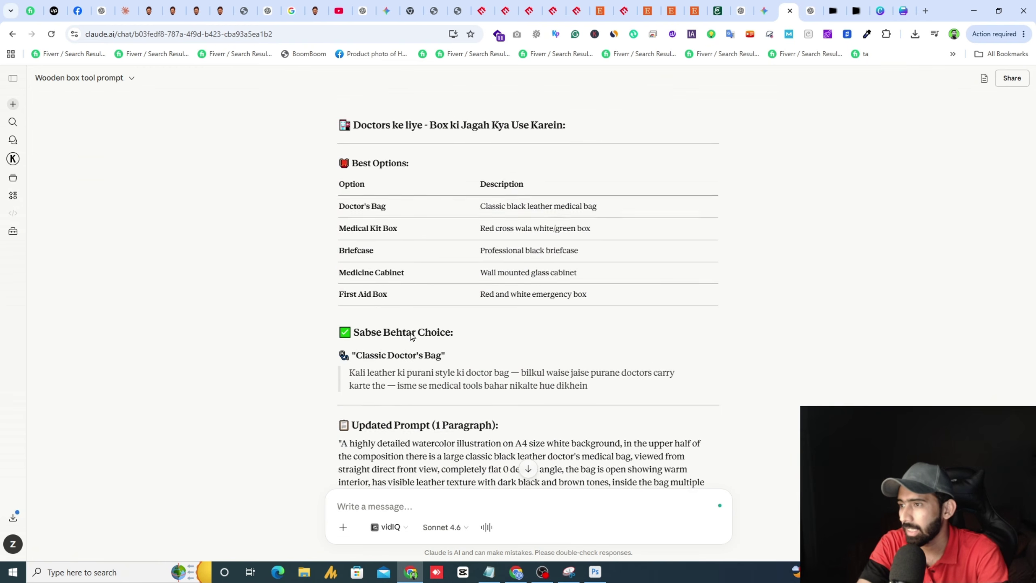
- Copy the full one-paragraph front view wooden box prompt from the Claude chat
scroll(410, 333, up, 9)
drag(344, 140, 602, 380)
key(ctrl+c)
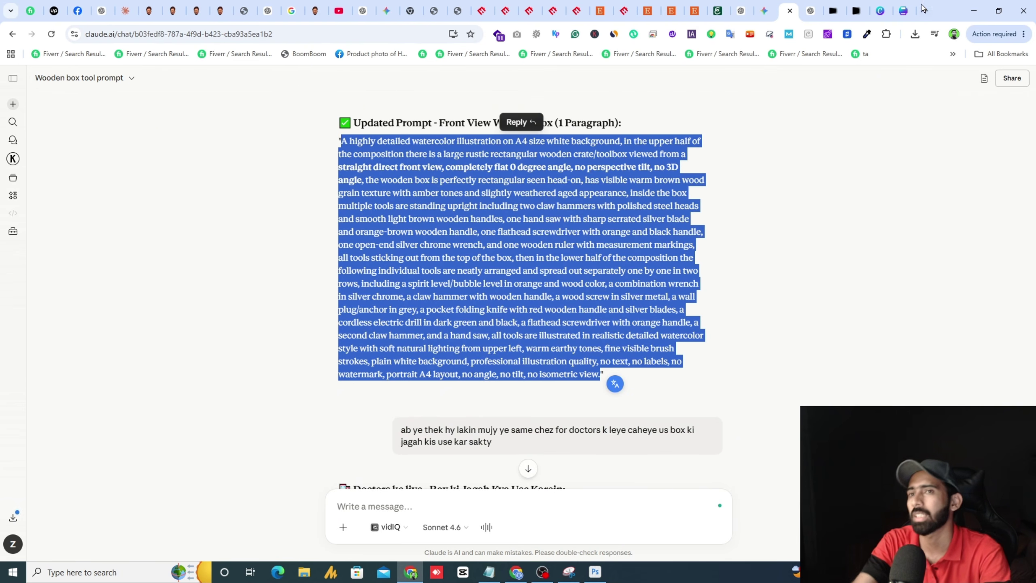
- Open Google in a new browser tab and search for "GOOGLE FLOW"
click(925, 10)
text(goo)
key(Return)
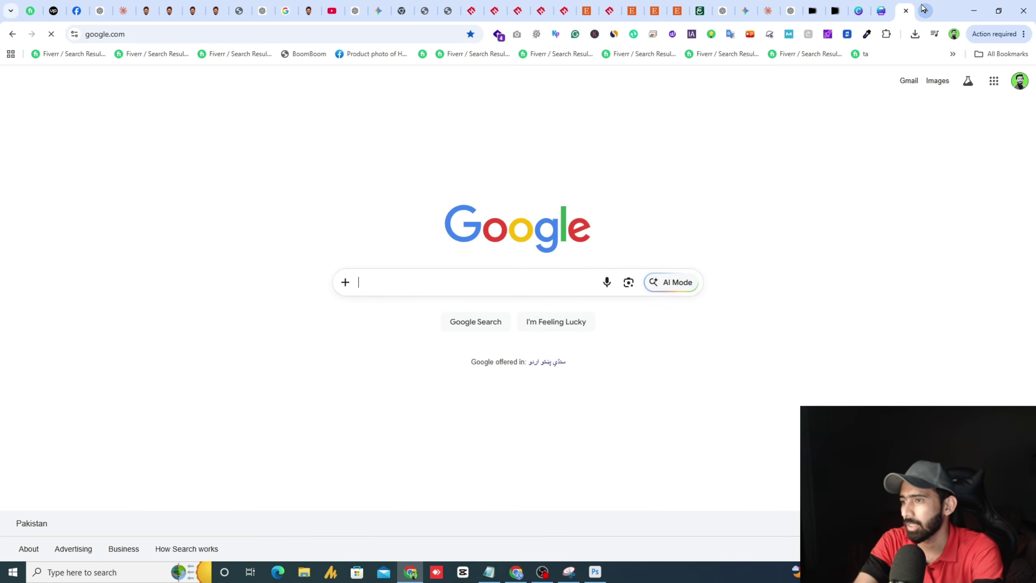
text(GOOGLE FLOW)
key(Return)
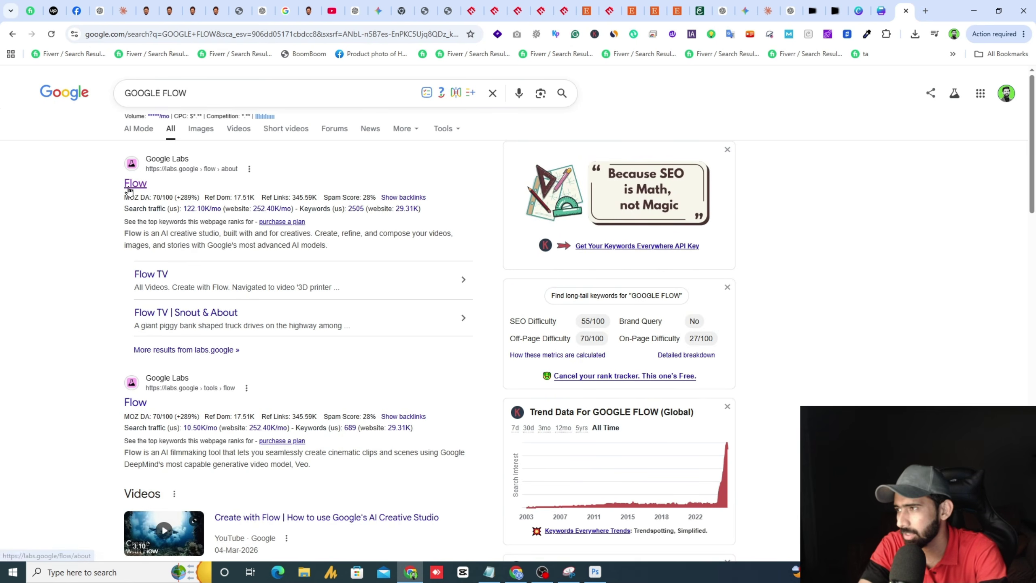
- Switch to the open Google Flow project and paste the copied wooden box prompt as its creation prompt
click(836, 10)
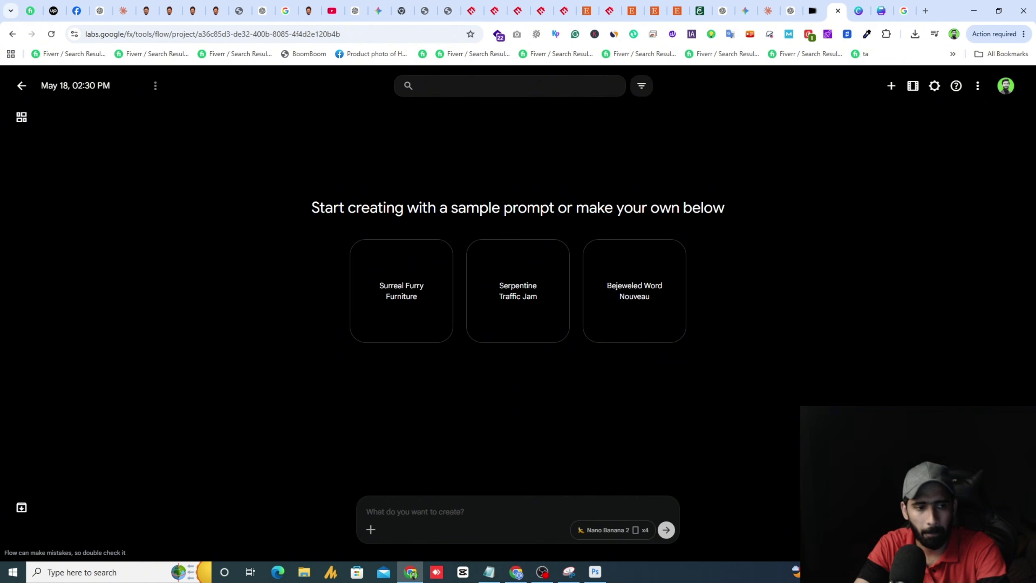
key(alt+Tab)
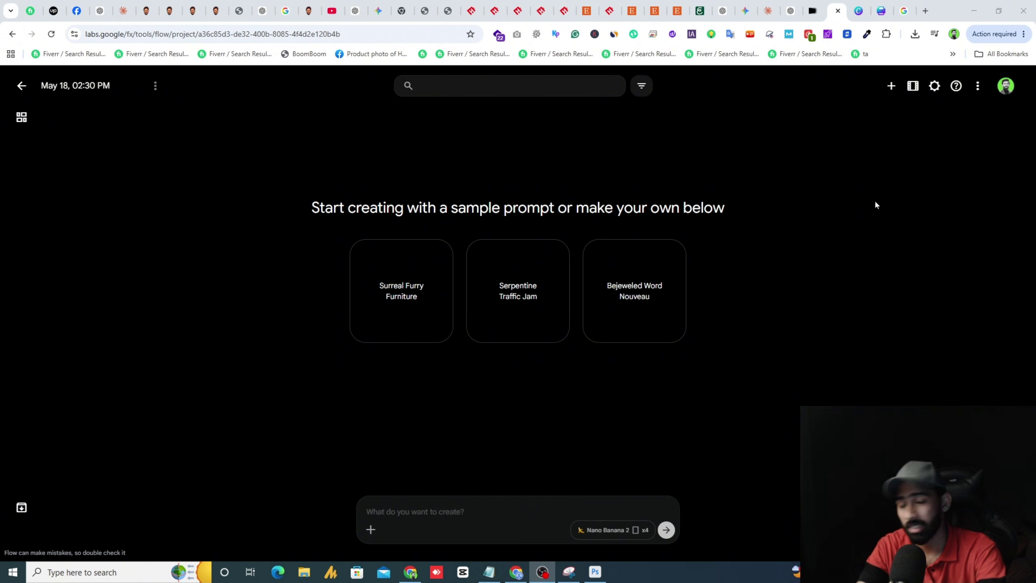
click(482, 519)
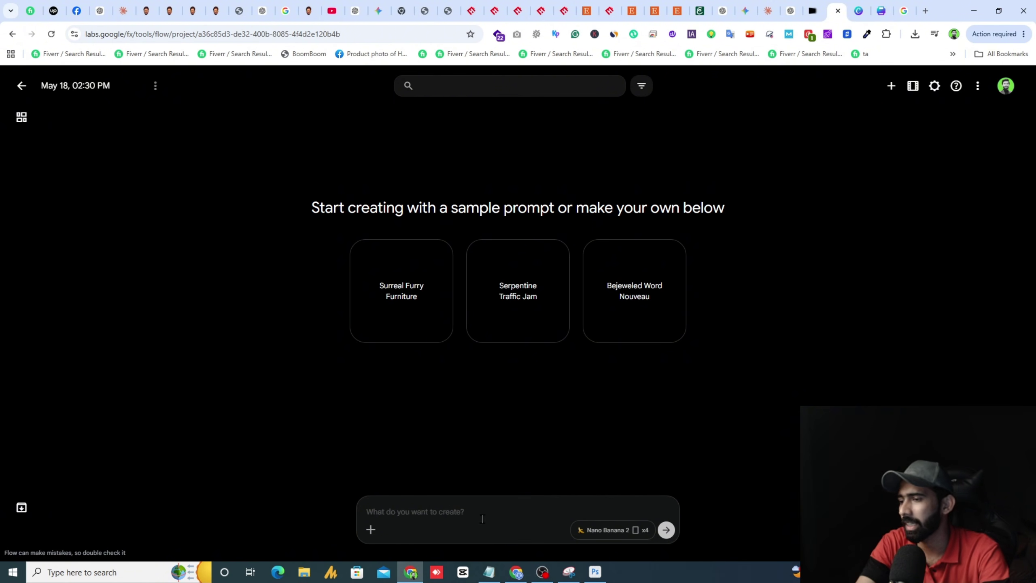
key(ctrl+v)
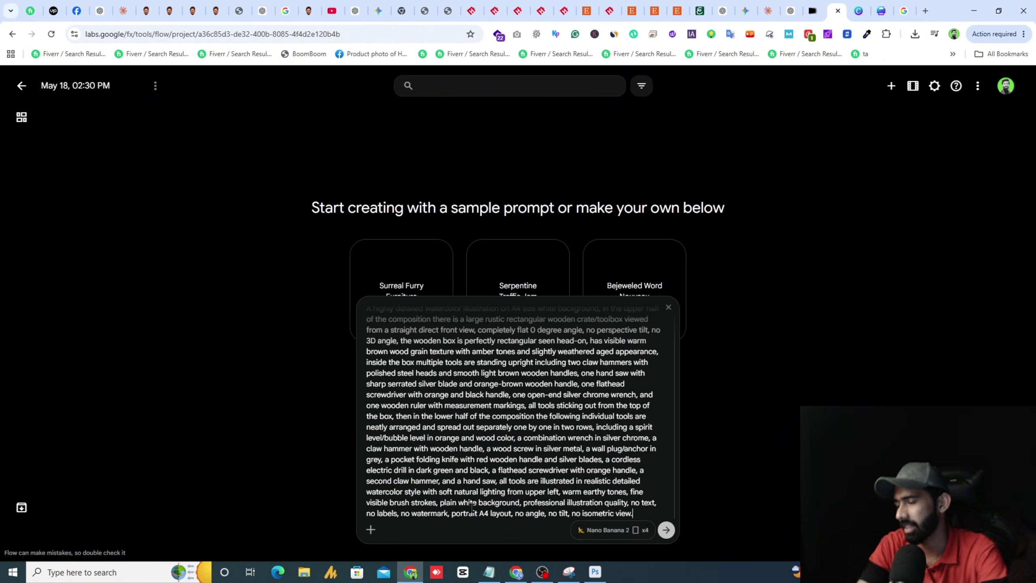
- Check the generation settings and generate four portrait images from the pasted wooden toolbox prompt with Nano Banana 2
click(612, 530)
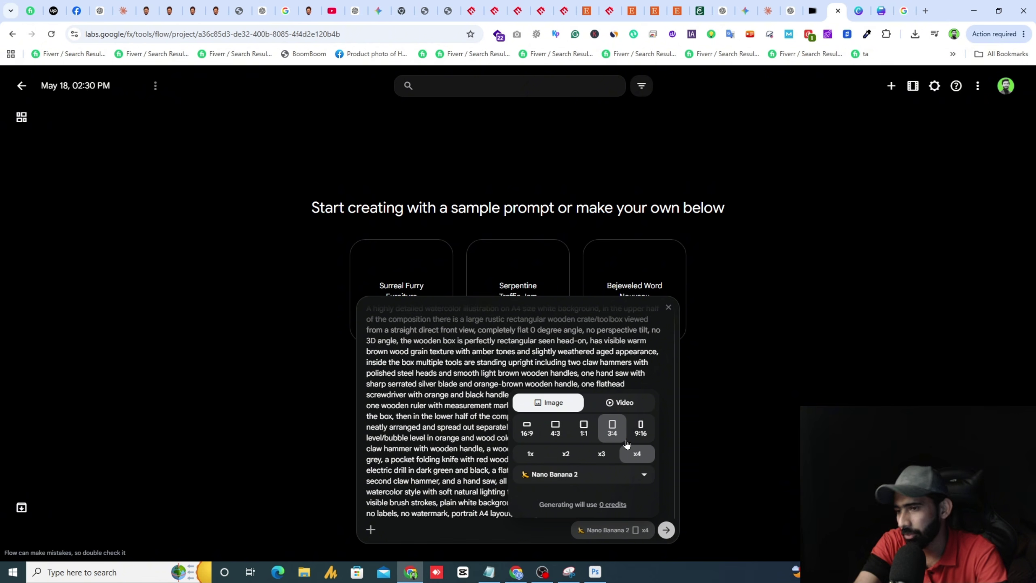
click(610, 531)
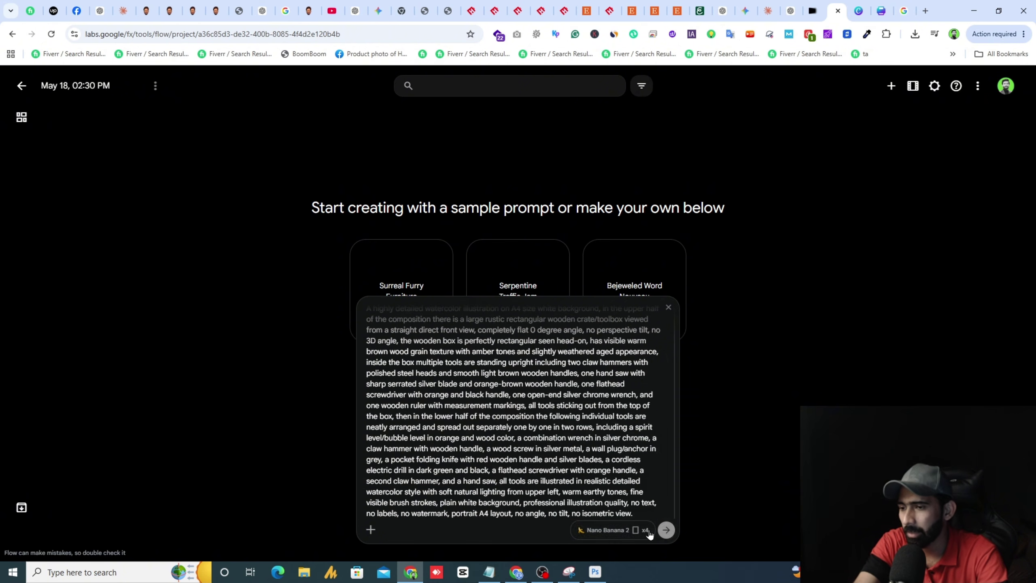
click(610, 531)
click(490, 527)
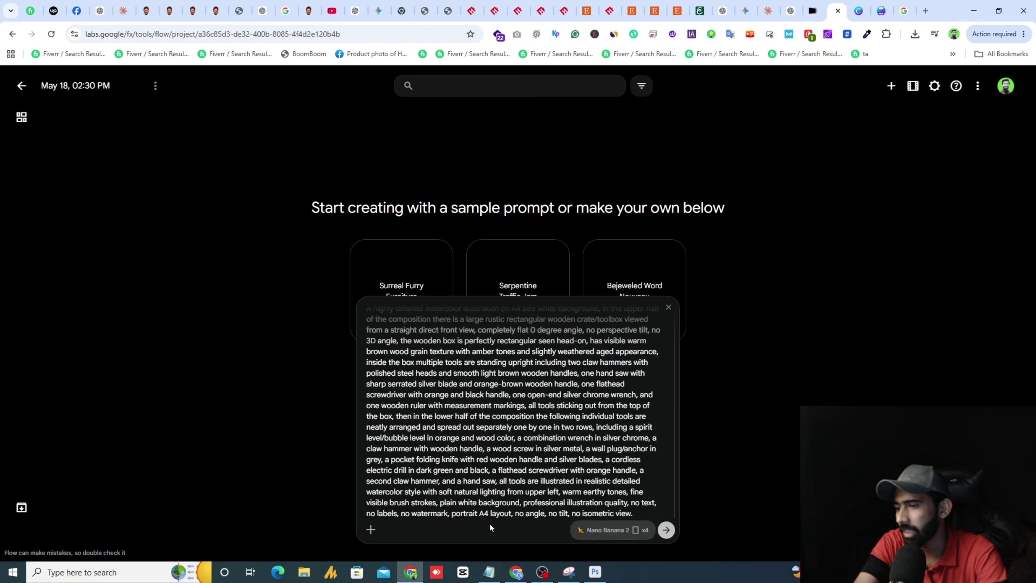
click(666, 530)
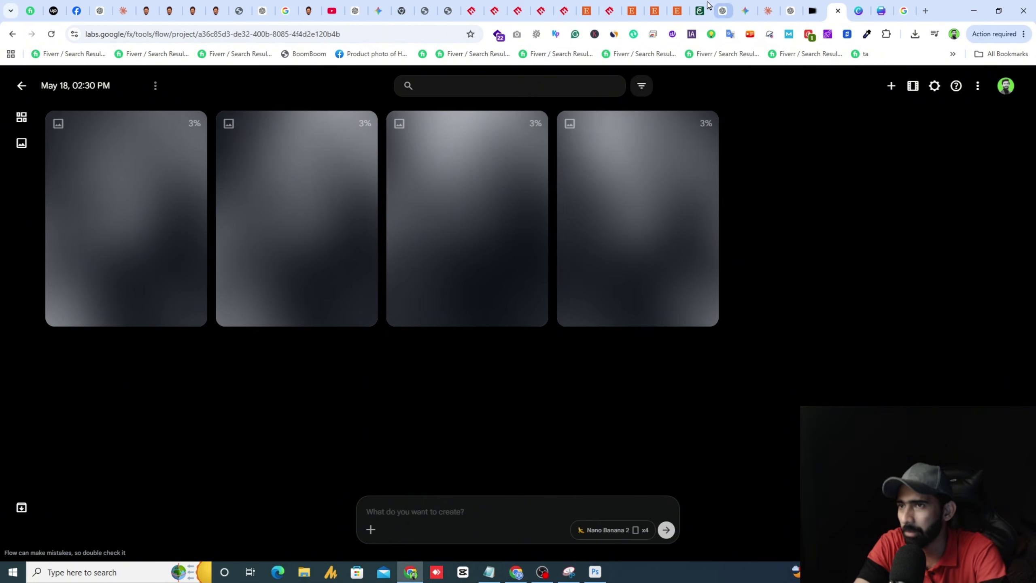
- View the Duplo wrappers Father's Day listing on Etsy and compare its photo with the finished toolbox image in Google Flow
click(677, 11)
click(655, 11)
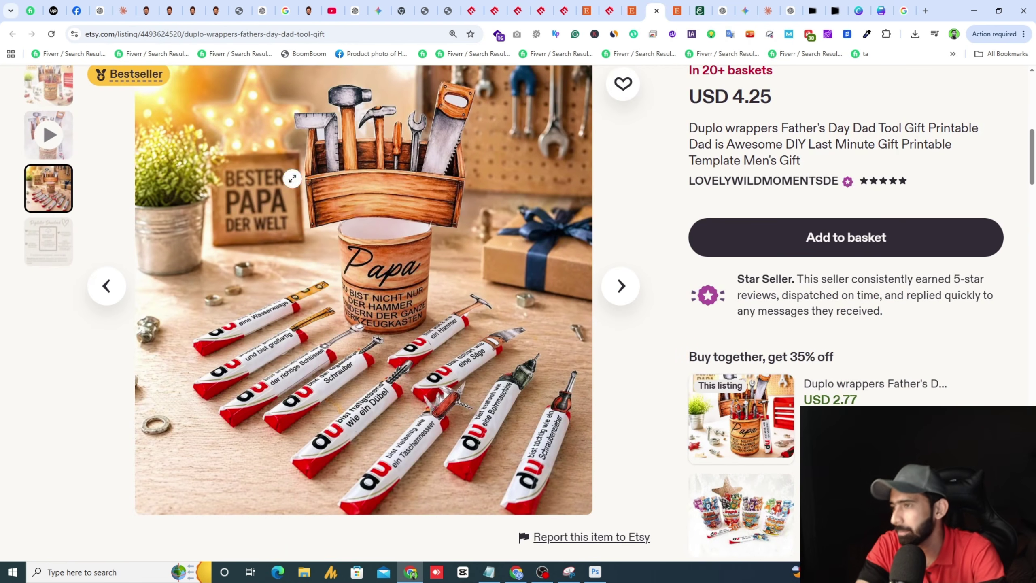
scroll(292, 178, up, 3)
scroll(385, 167, down, 3)
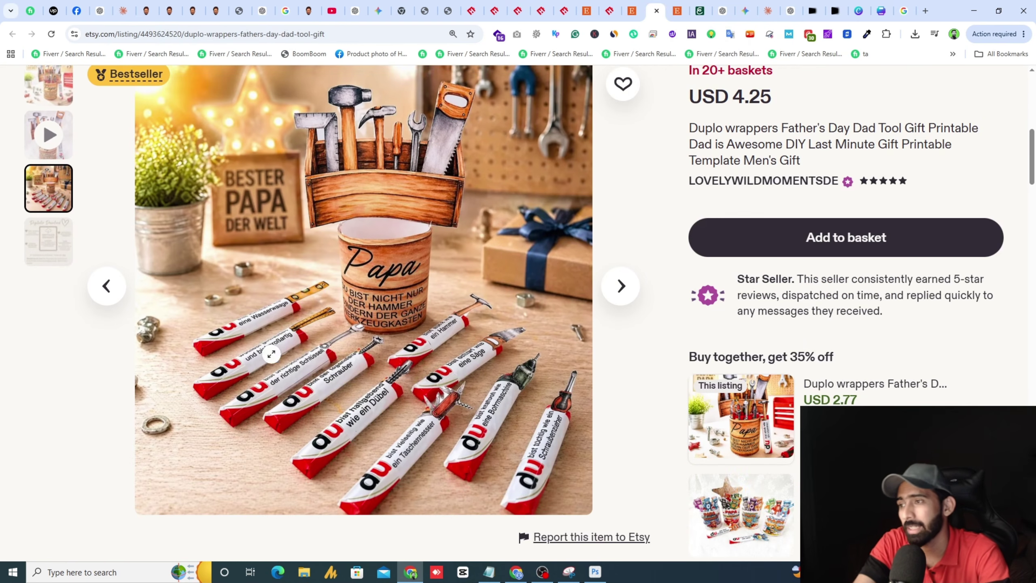
click(837, 9)
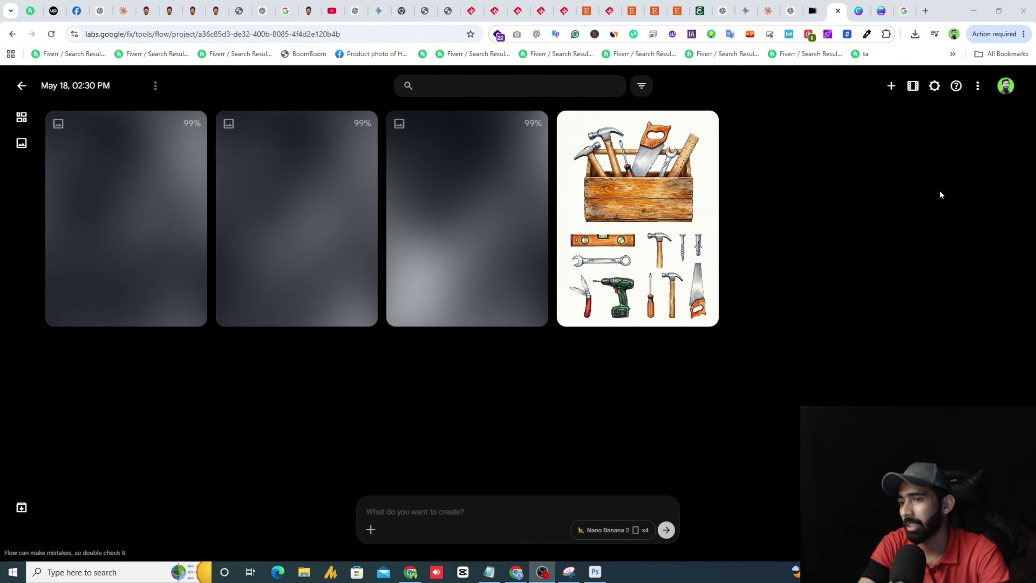
click(611, 214)
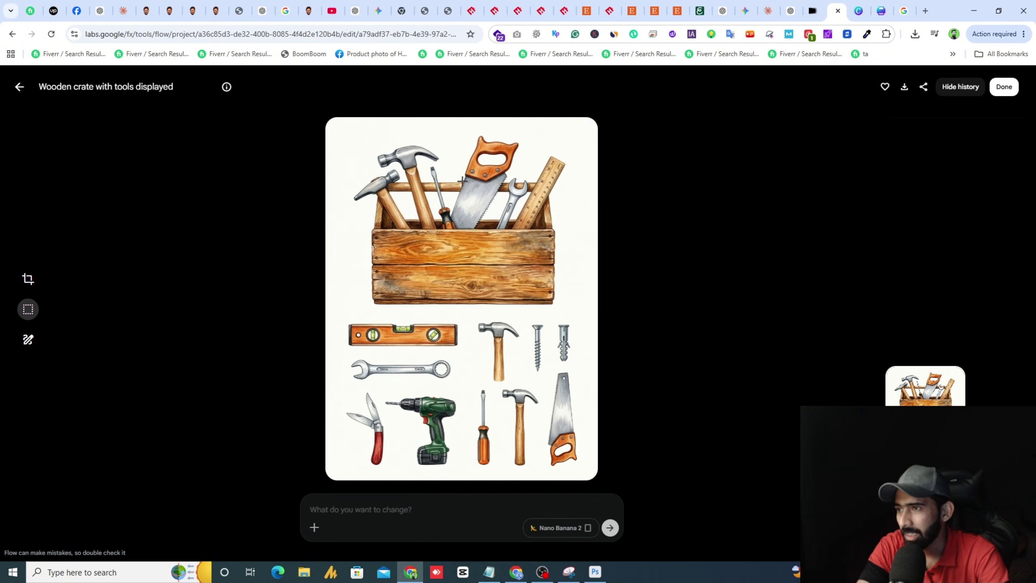
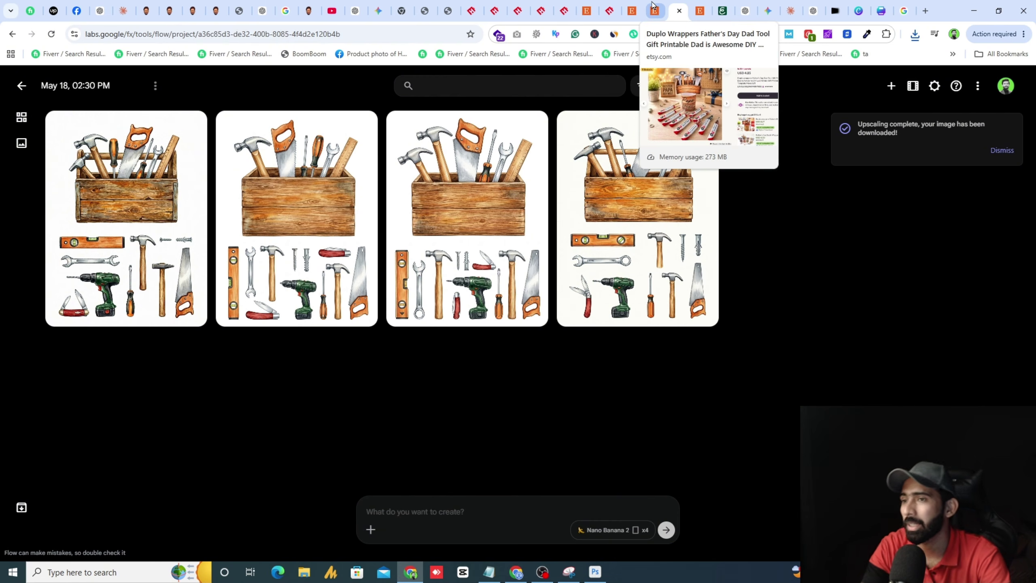
- Switch to the Etsy Duplo wrappers listing and examine its photo of the toolbox, Papa cup and tool-topped wrappers
click(653, 10)
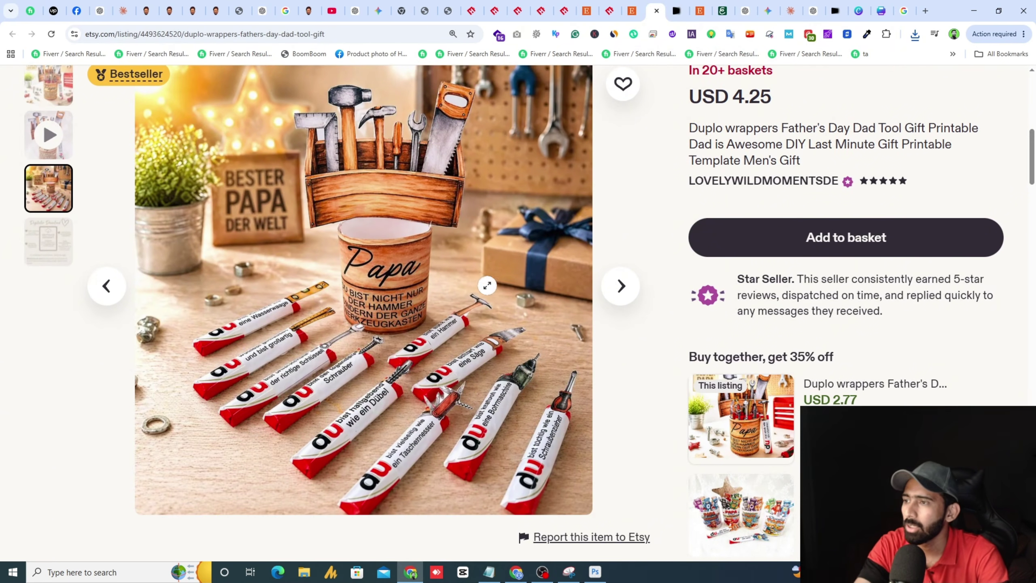
scroll(420, 167, up, 1)
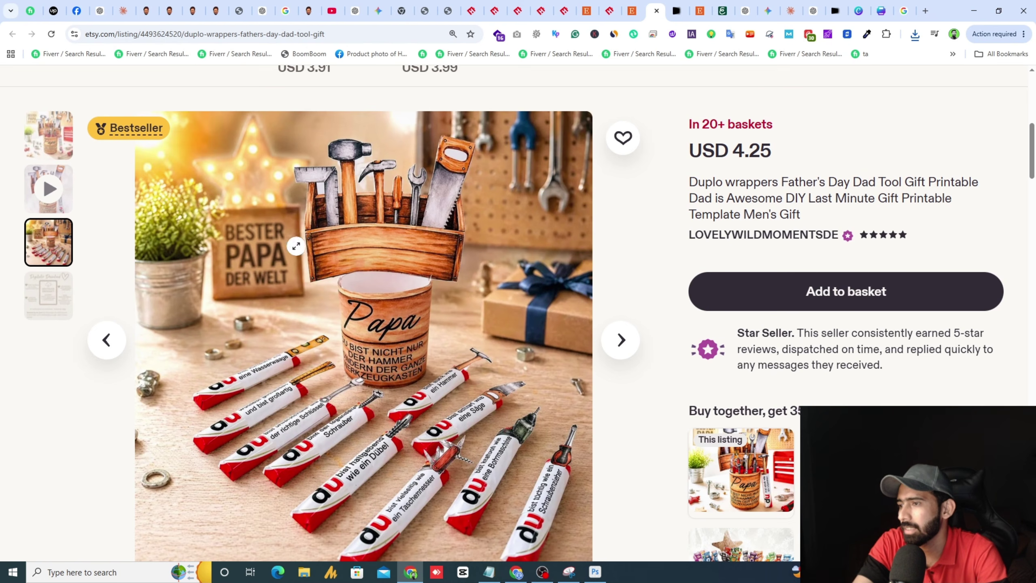
scroll(326, 244, down, 2)
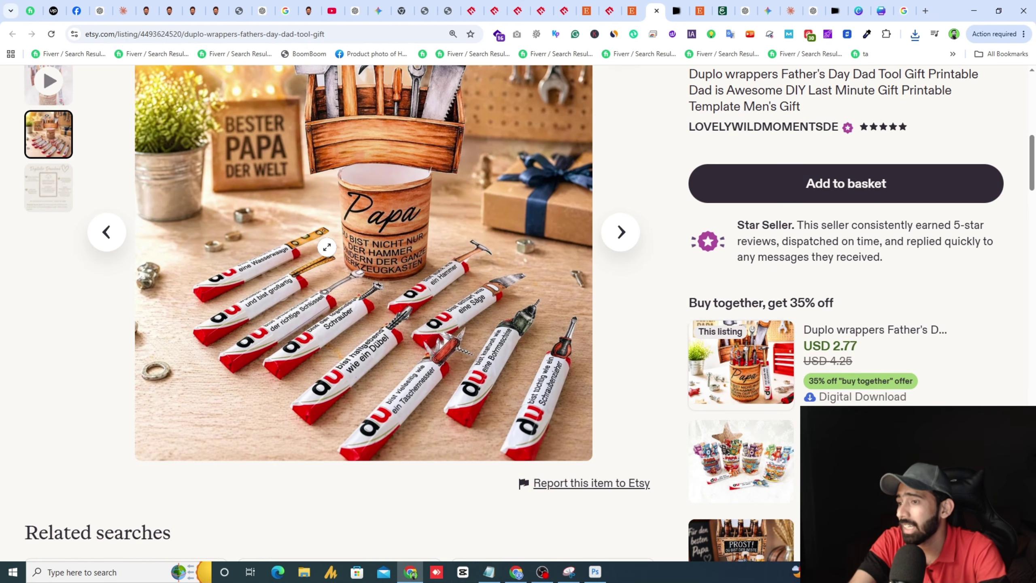
scroll(367, 318, up, 1)
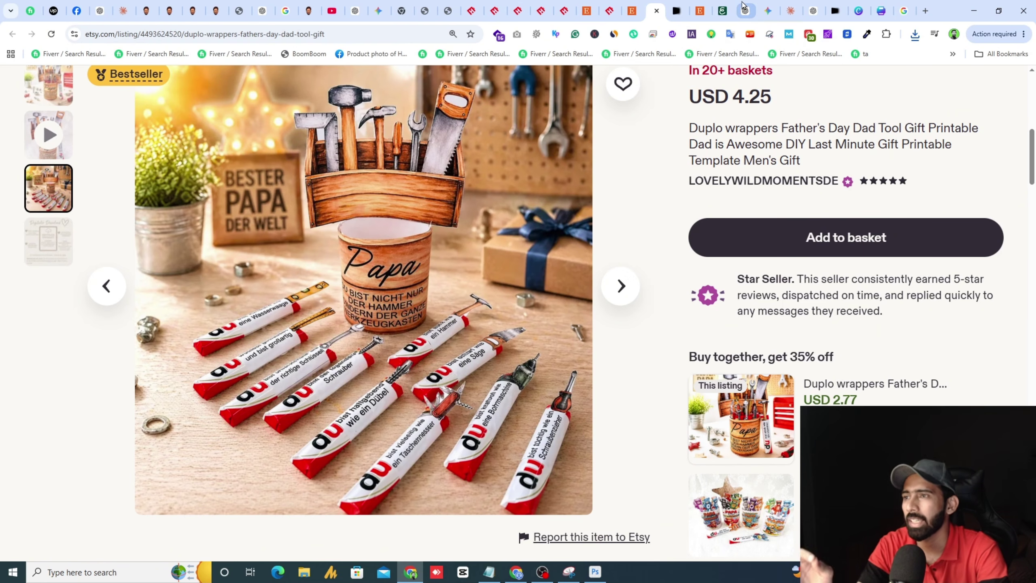
- Switch to the Claude chat and review the suggested box alternatives for doctors, from Doctor's Bag to First Aid Box
click(791, 5)
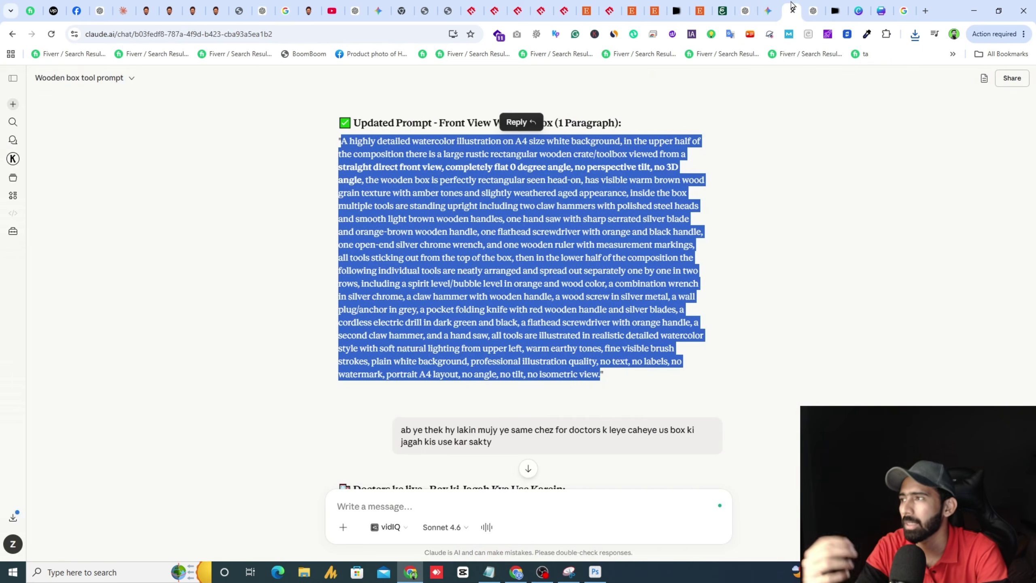
click(549, 271)
scroll(530, 278, down, 4)
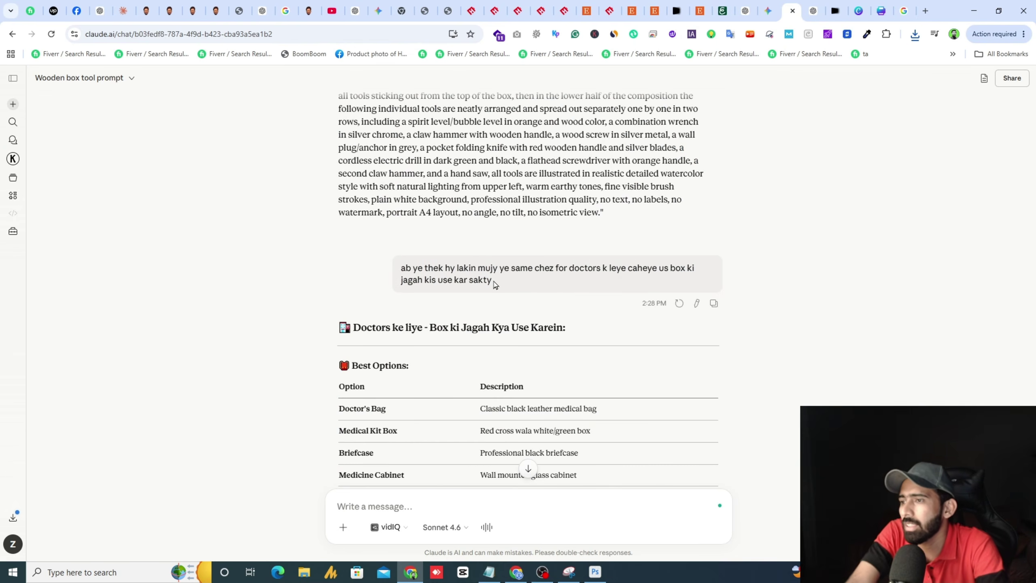
scroll(508, 264, down, 10)
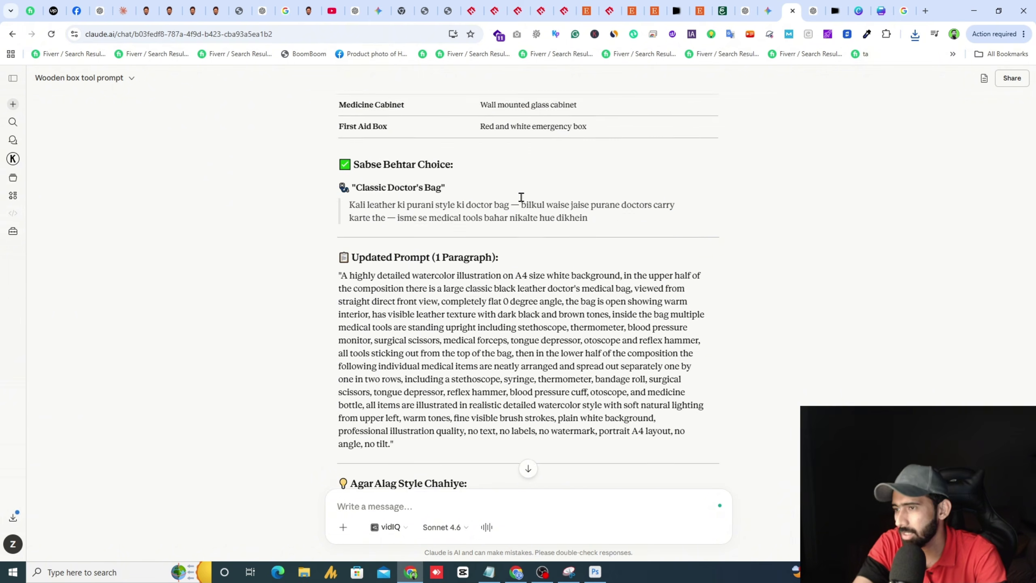
scroll(522, 246, up, 5)
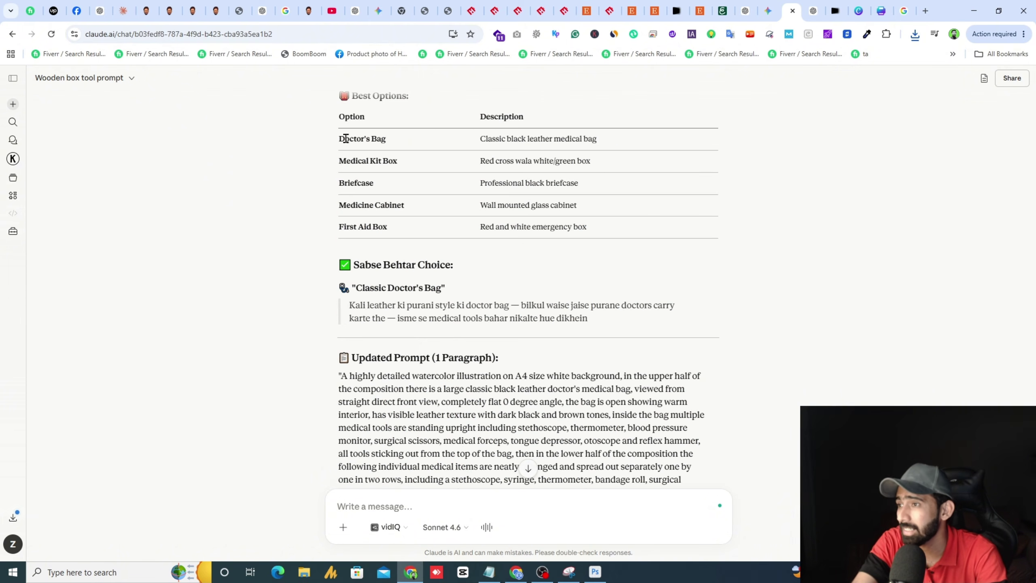
drag(340, 225, 592, 229)
click(684, 261)
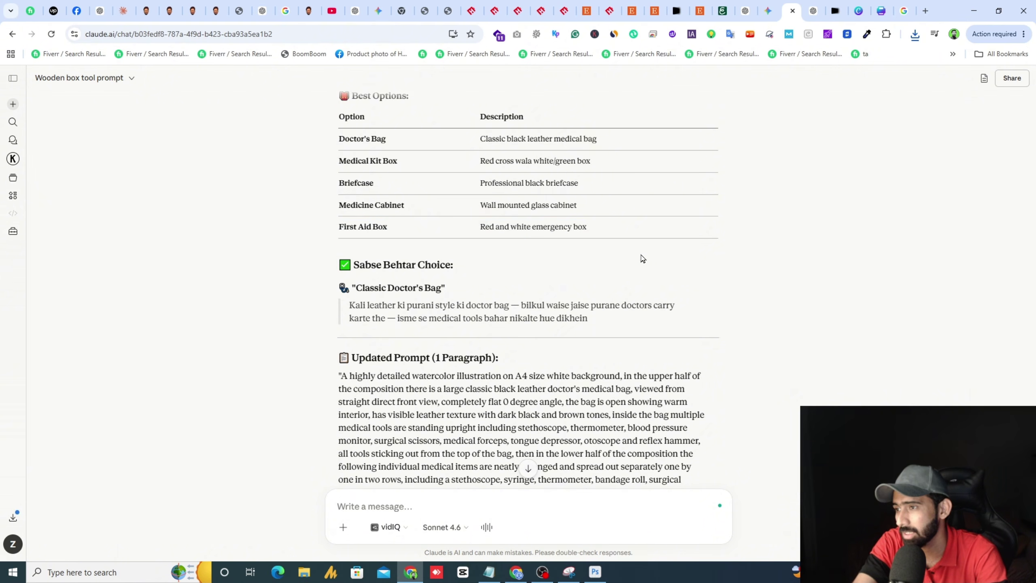
- Read the chat request for a red and white emergency box with surgical tools
scroll(547, 227, down, 13)
scroll(548, 226, up, 3)
drag(429, 244, 718, 245)
click(801, 257)
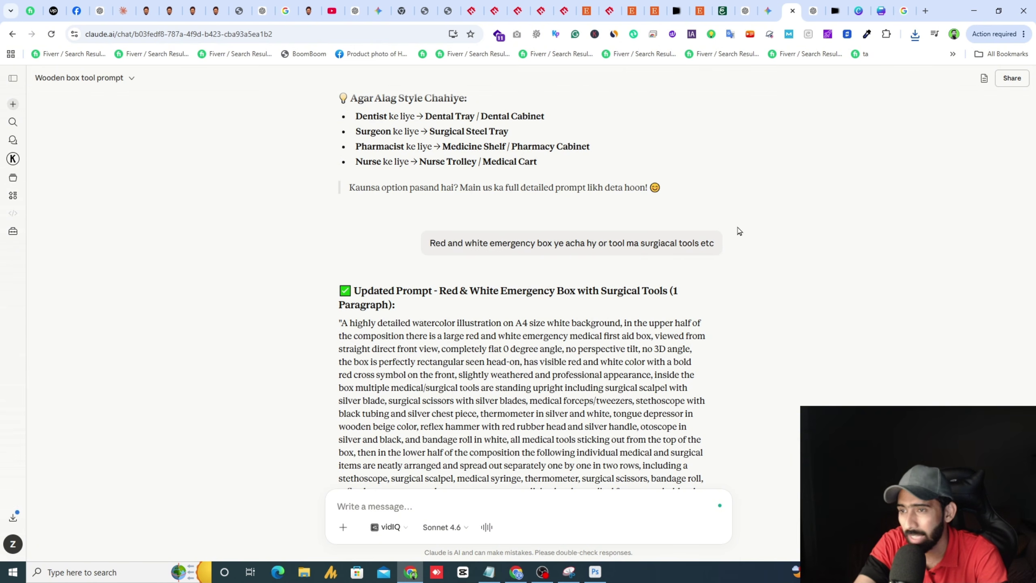
- Copy the full one-paragraph prompt for the red and white emergency box with surgical tools
scroll(740, 231, down, 3)
drag(343, 215, 698, 452)
key(ctrl+c)
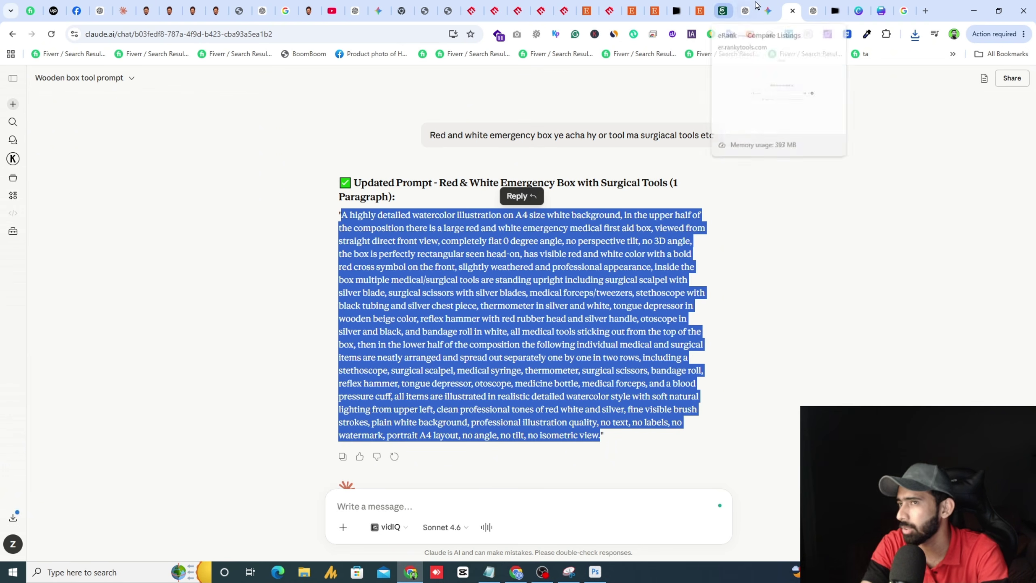
- Switch to the Google Flow project, paste the emergency box prompt and generate four images from it
click(677, 10)
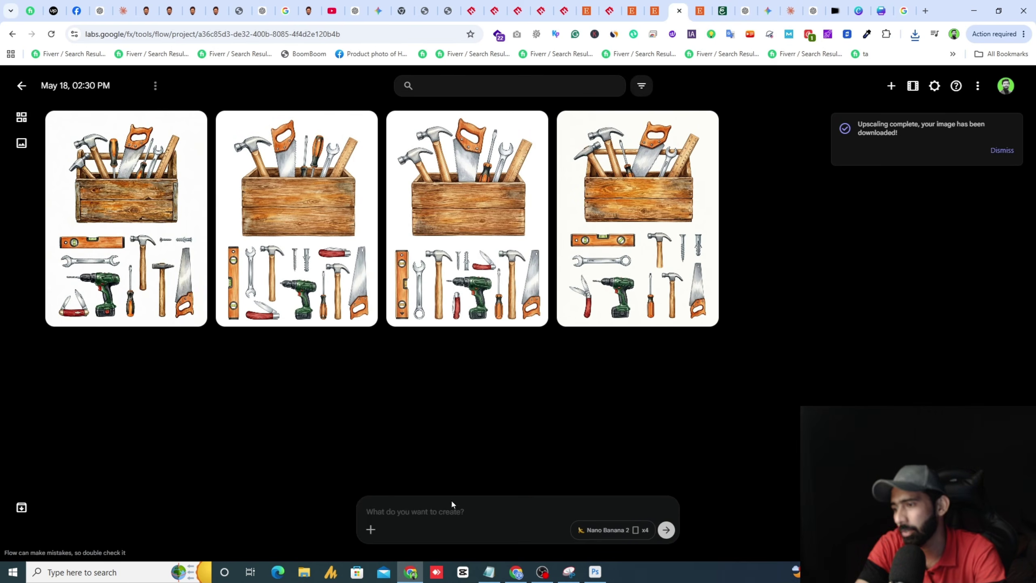
key(ctrl+v)
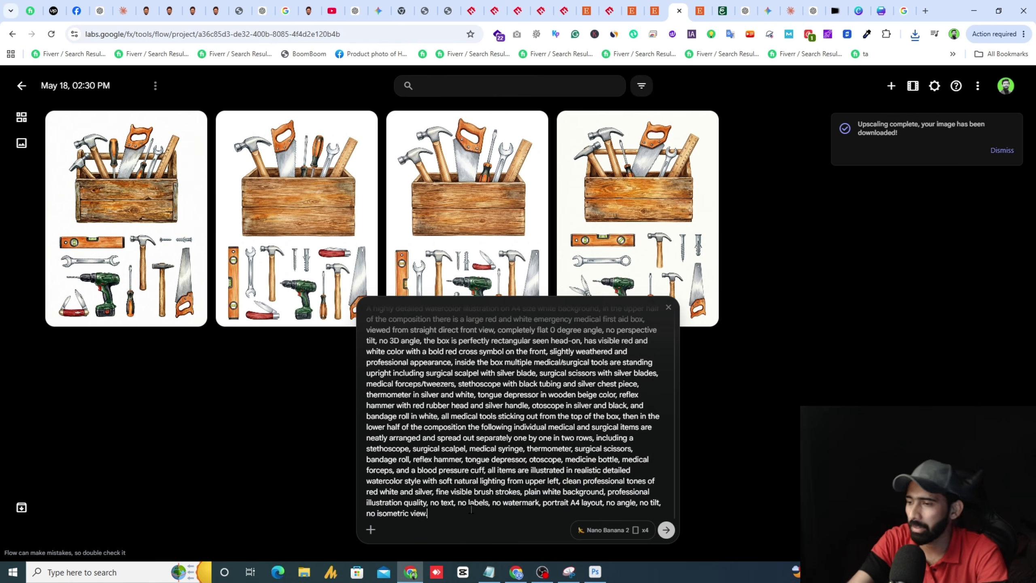
click(669, 532)
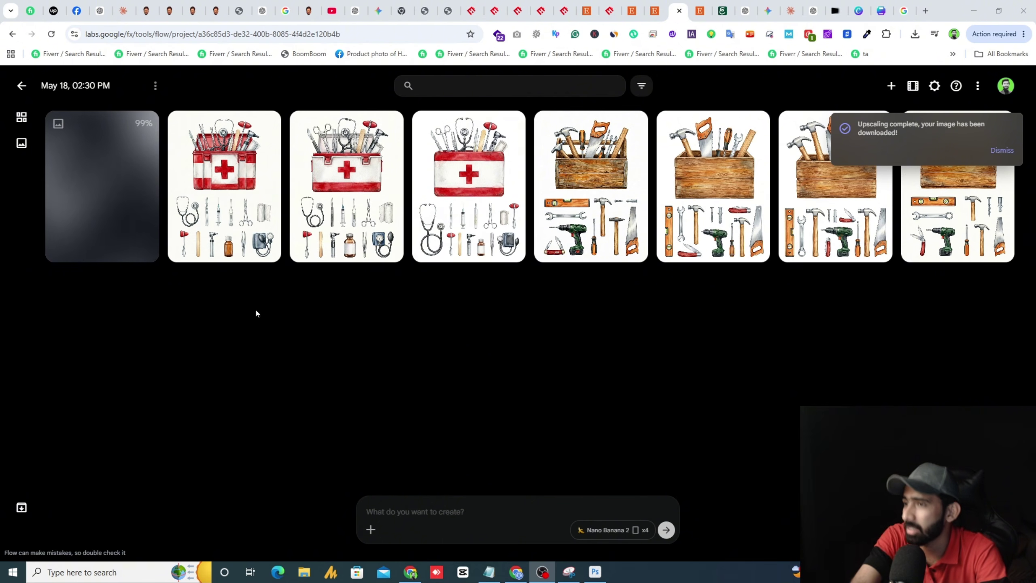
- Open the generated first aid box image with the two front latches, examine it and return to the project gallery
click(347, 229)
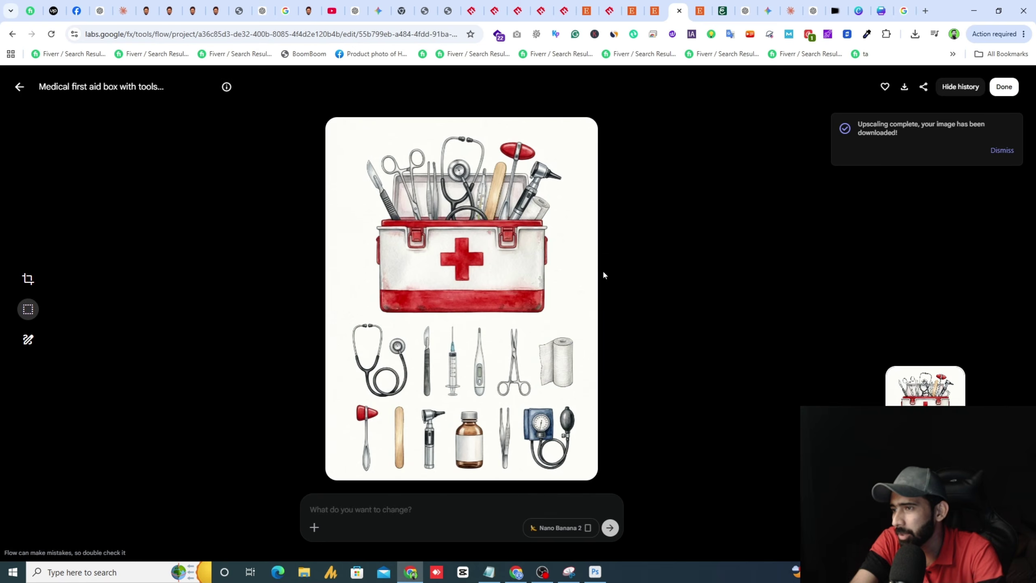
key(Right)
key(Left)
key(Left)
key(Left)
key(Left)
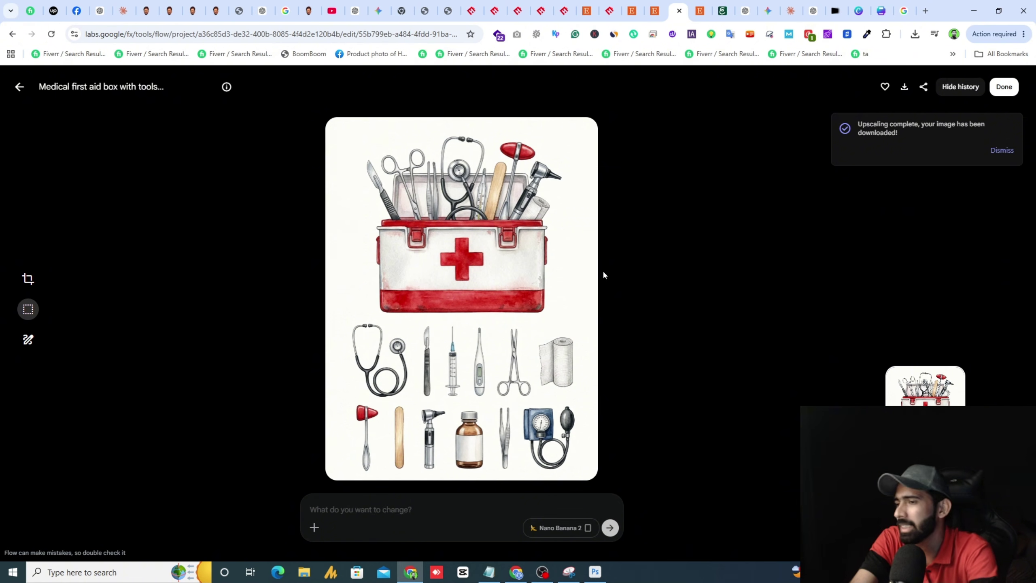
click(19, 87)
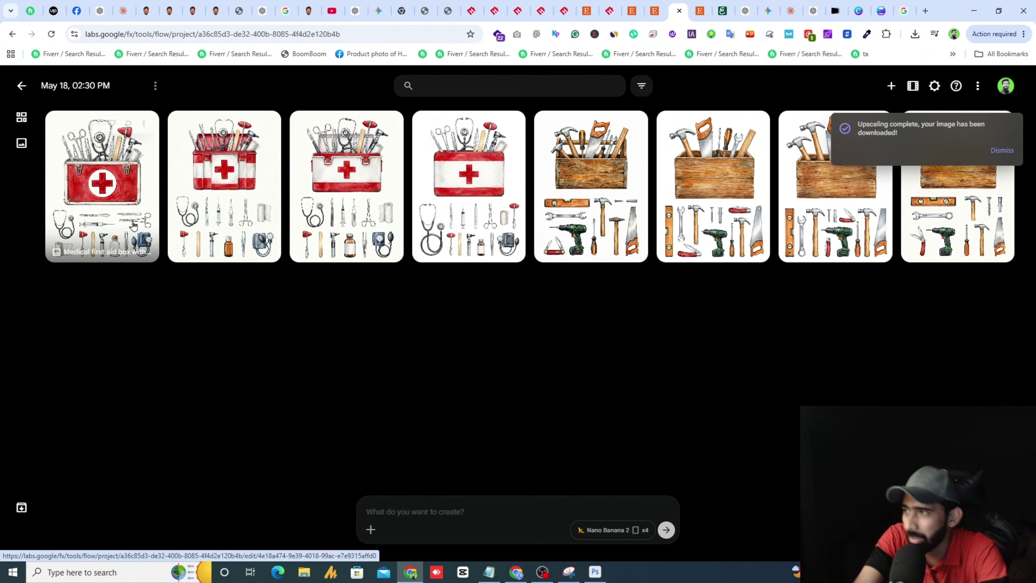
- Download the first aid box image with front latches as a 2K upscaled version and check the recent downloads
click(340, 163)
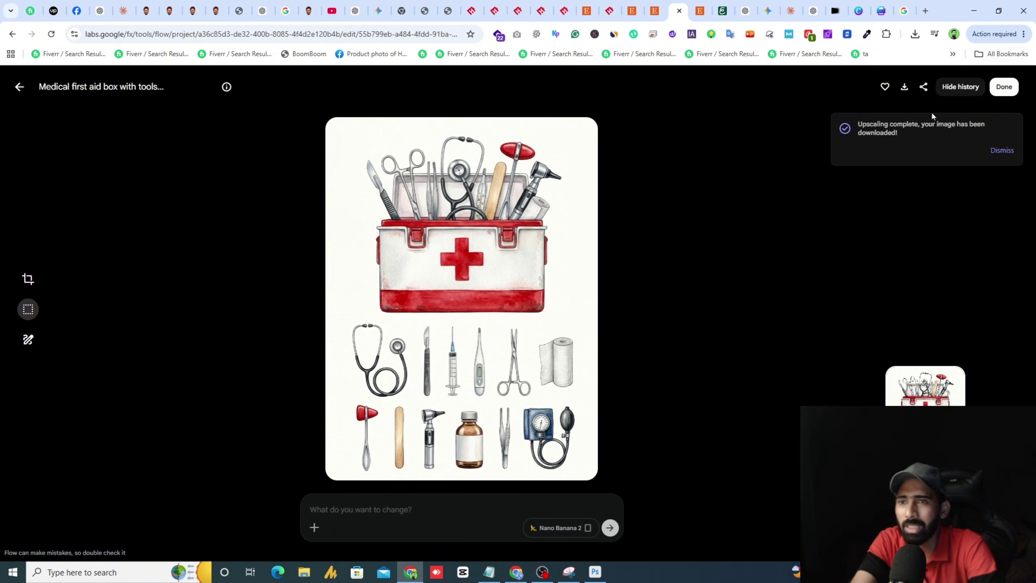
click(905, 88)
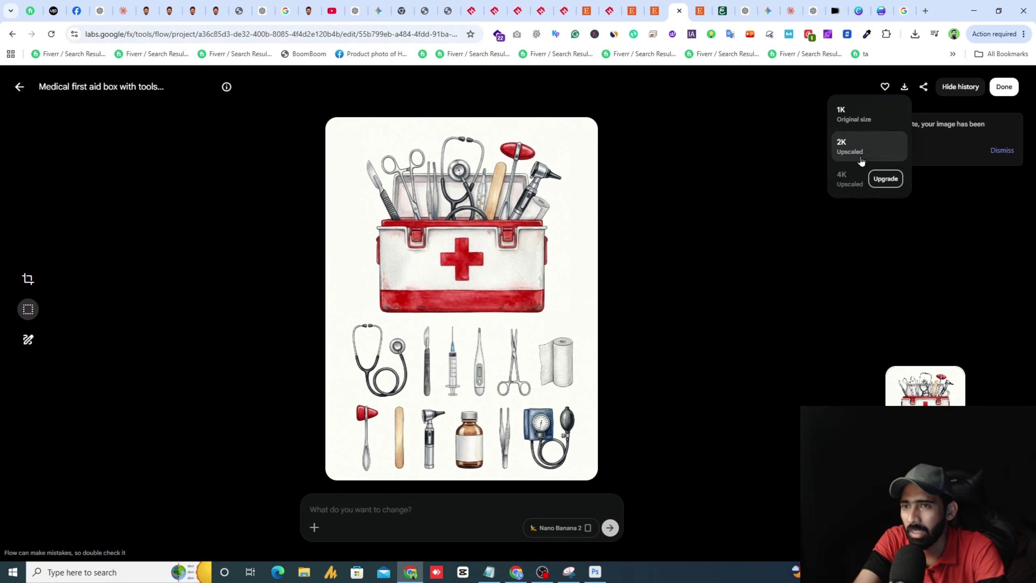
click(860, 146)
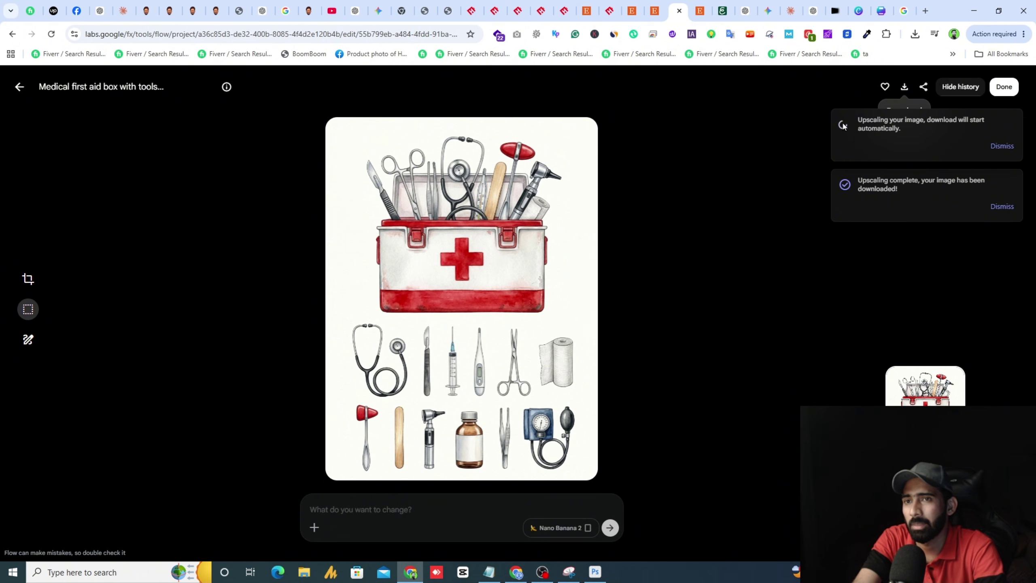
click(916, 34)
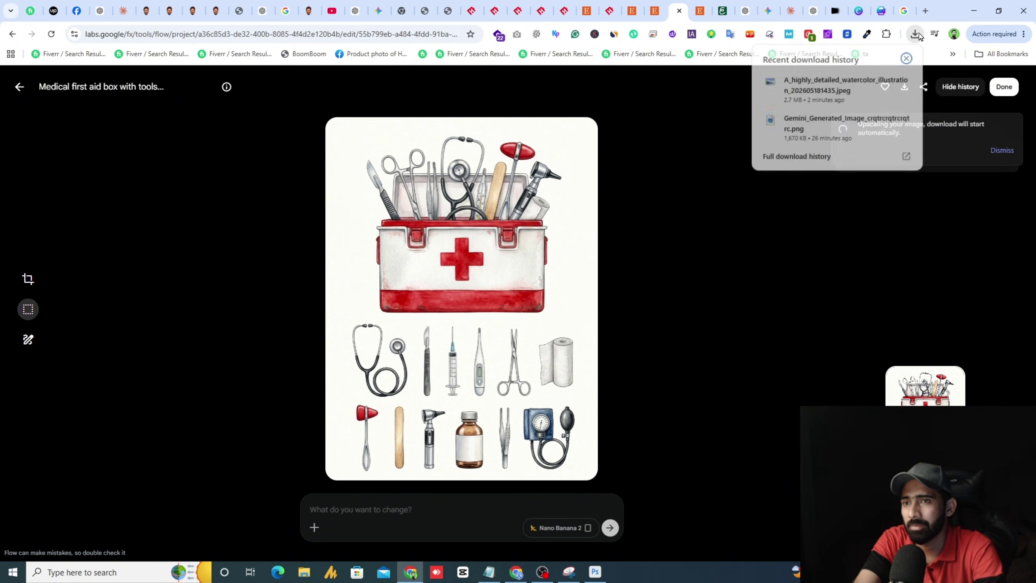
click(919, 36)
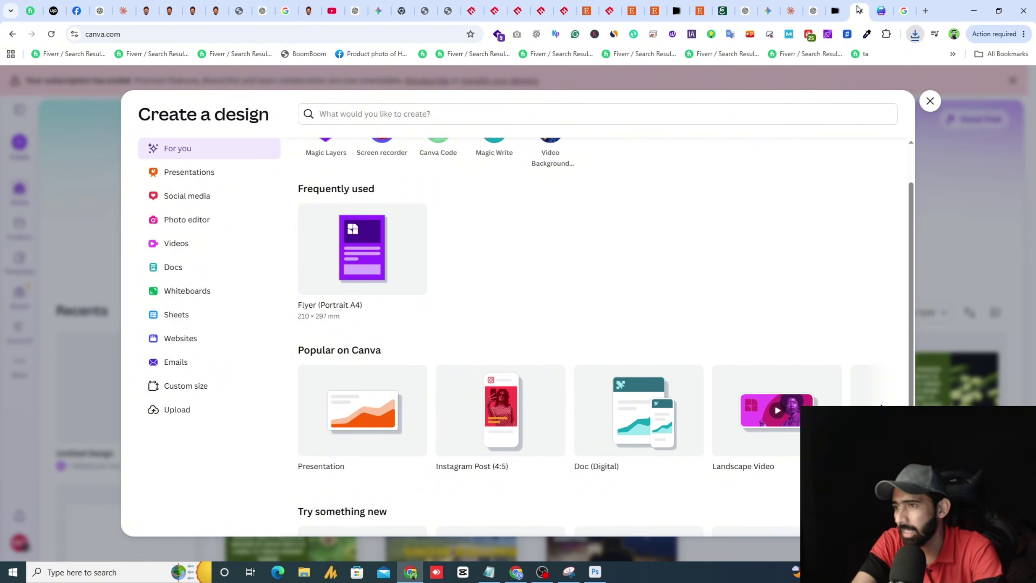
- Switch to Canva and create a new Flyer (Portrait A4) design of 210 × 297 mm
click(859, 10)
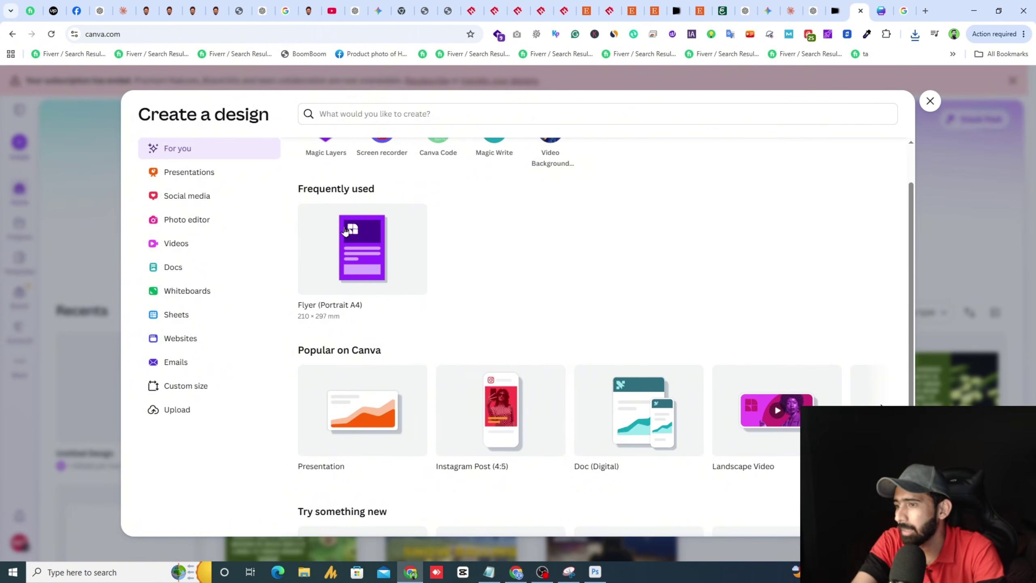
click(930, 101)
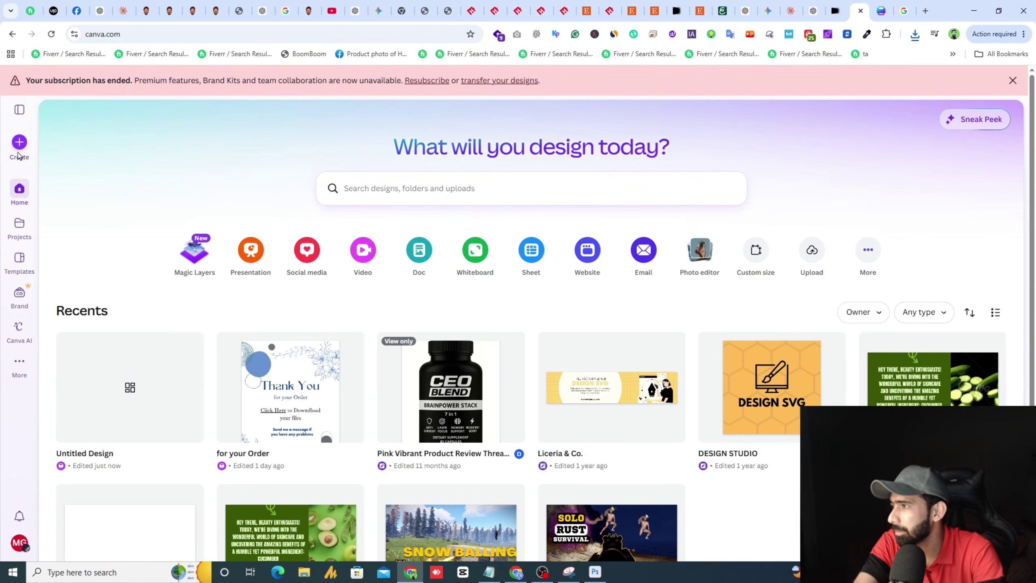
click(18, 147)
scroll(682, 338, down, 4)
scroll(398, 291, up, 4)
scroll(680, 305, down, 4)
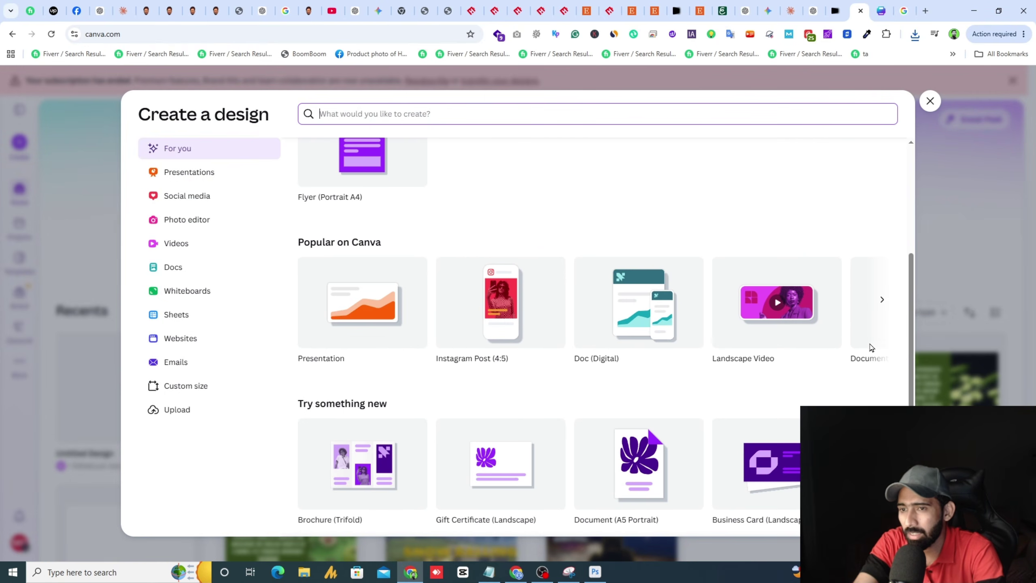
click(883, 299)
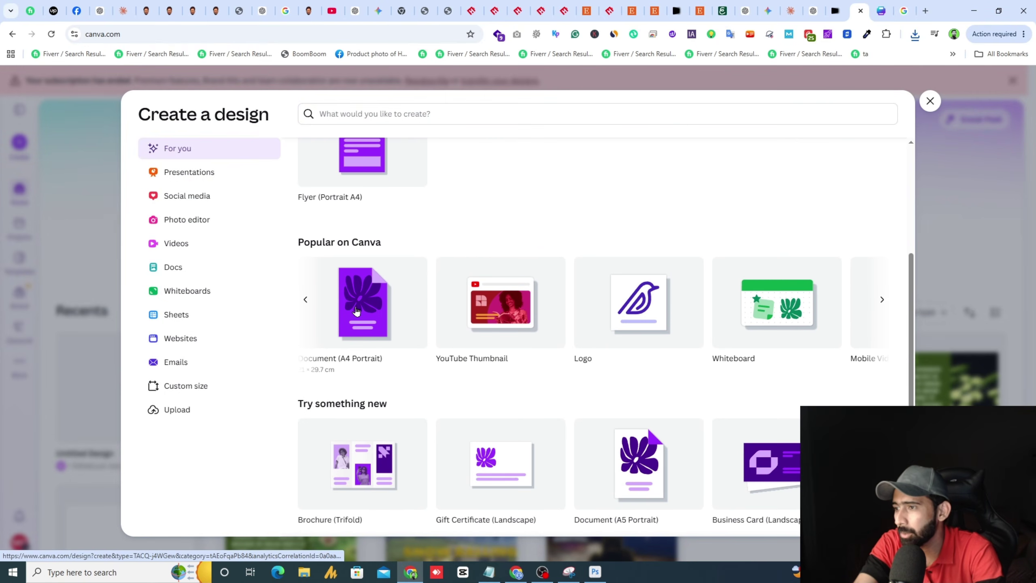
scroll(454, 220, up, 1)
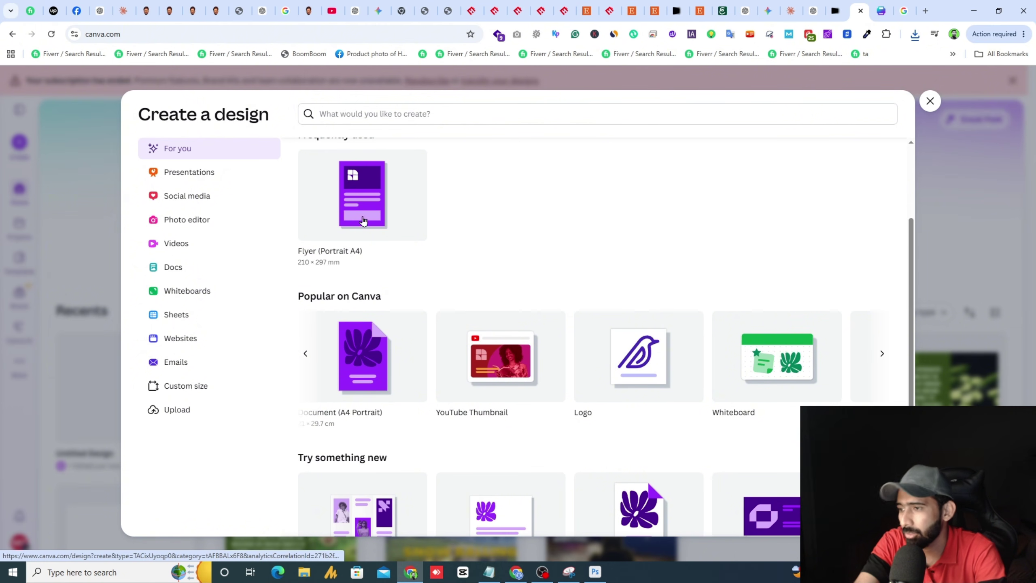
scroll(400, 245, up, 2)
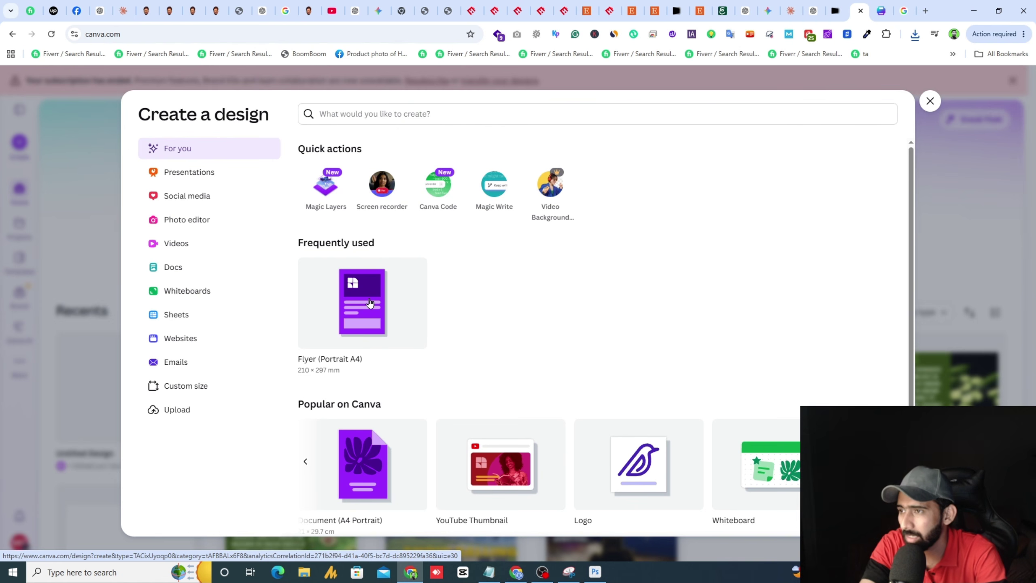
click(370, 302)
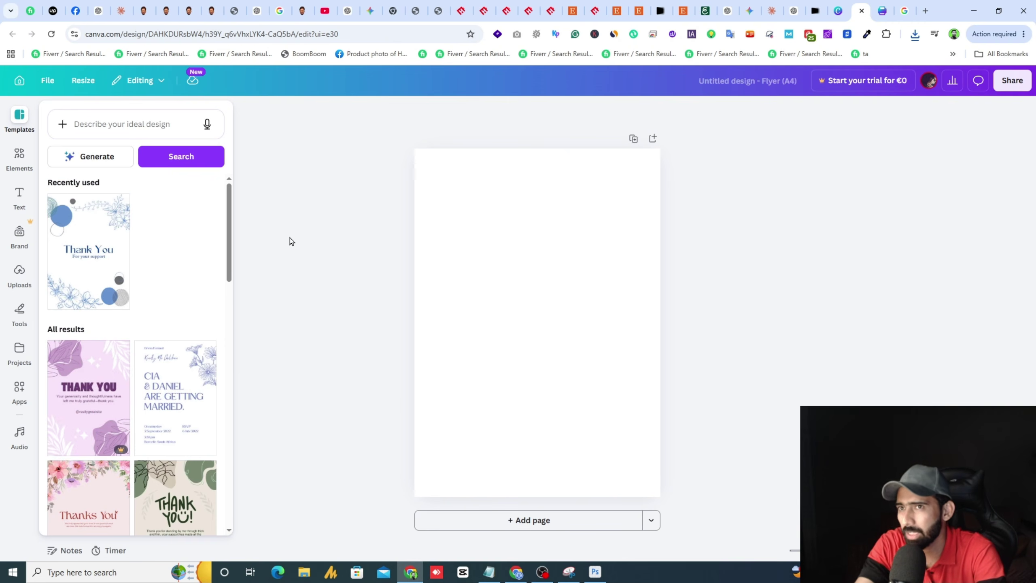
- Place the latest downloaded medical box illustration on the flyer, enlarge it from the page's upper-left corner to nearly full width, and add a second page
click(467, 241)
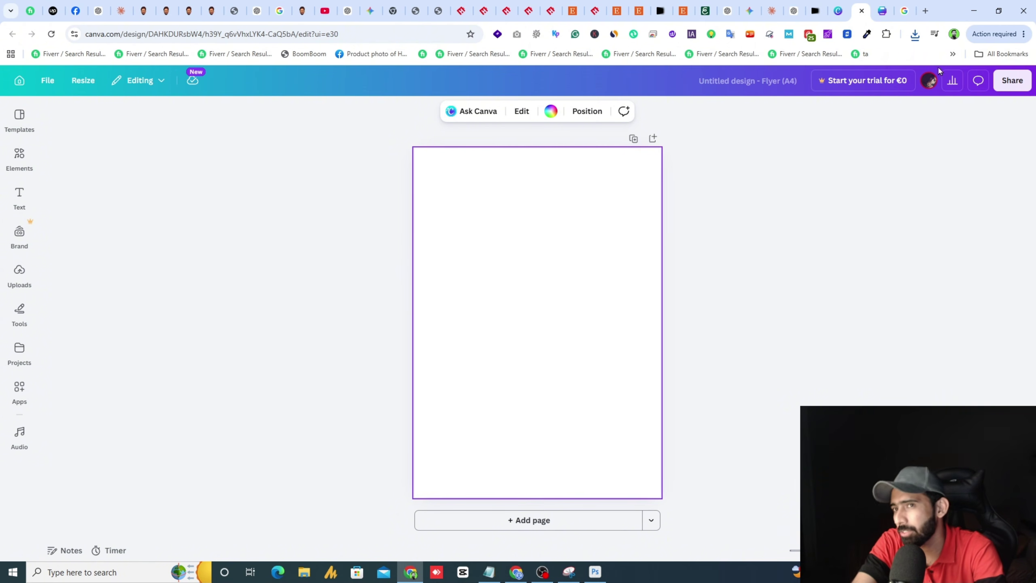
click(916, 35)
drag(846, 84, 495, 317)
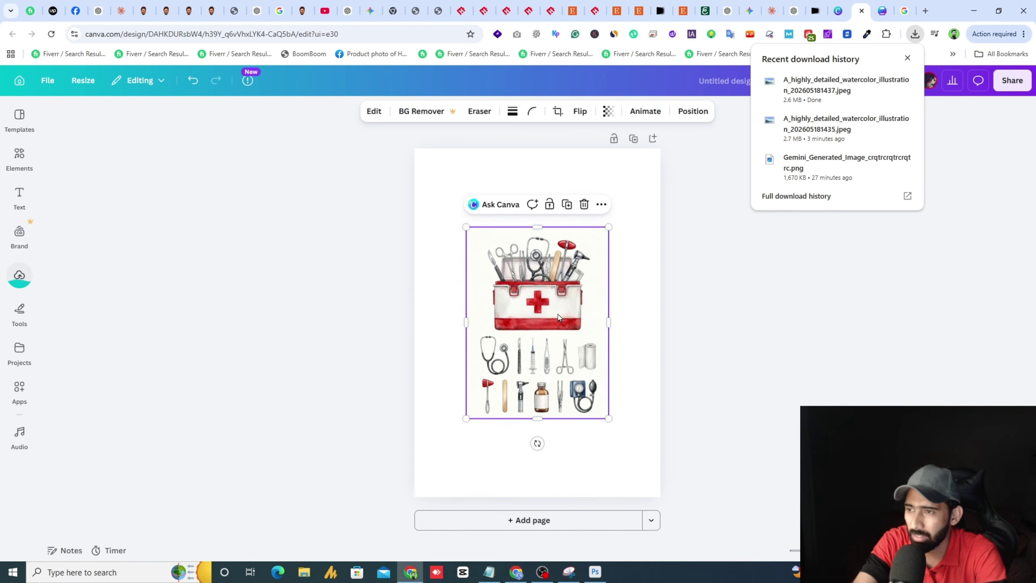
drag(609, 418, 682, 516)
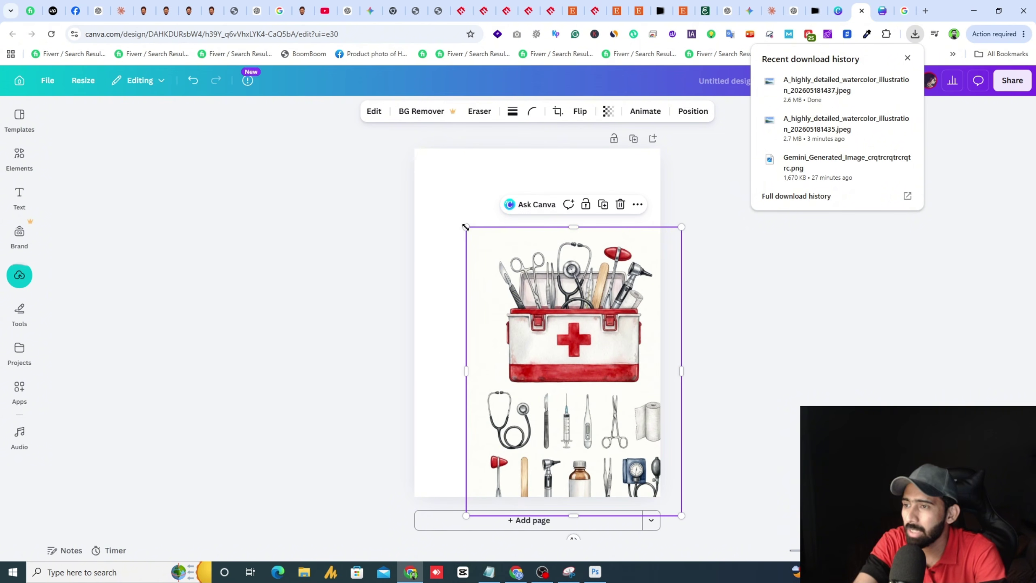
drag(460, 222, 415, 148)
drag(681, 516, 646, 460)
click(740, 393)
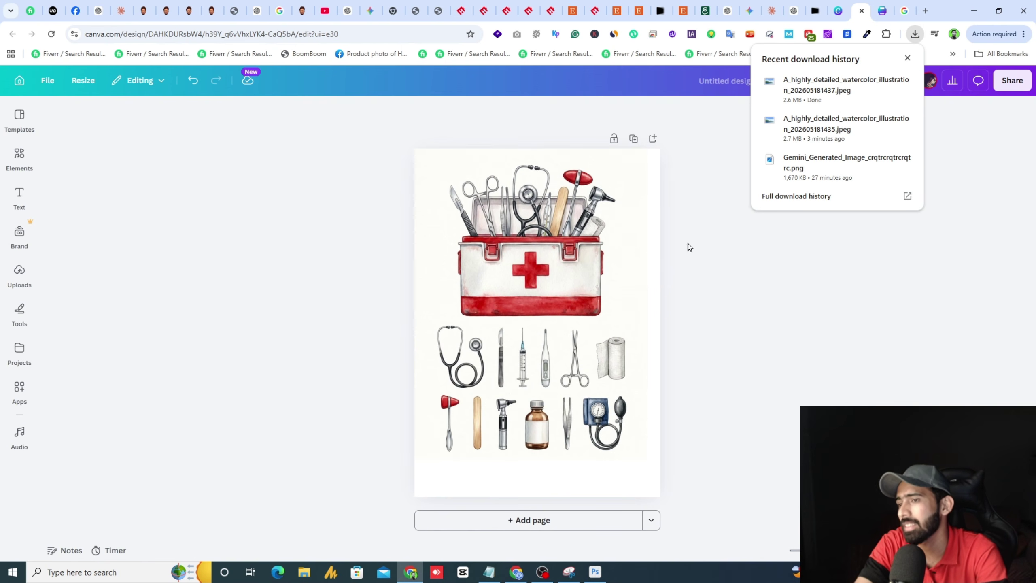
click(528, 520)
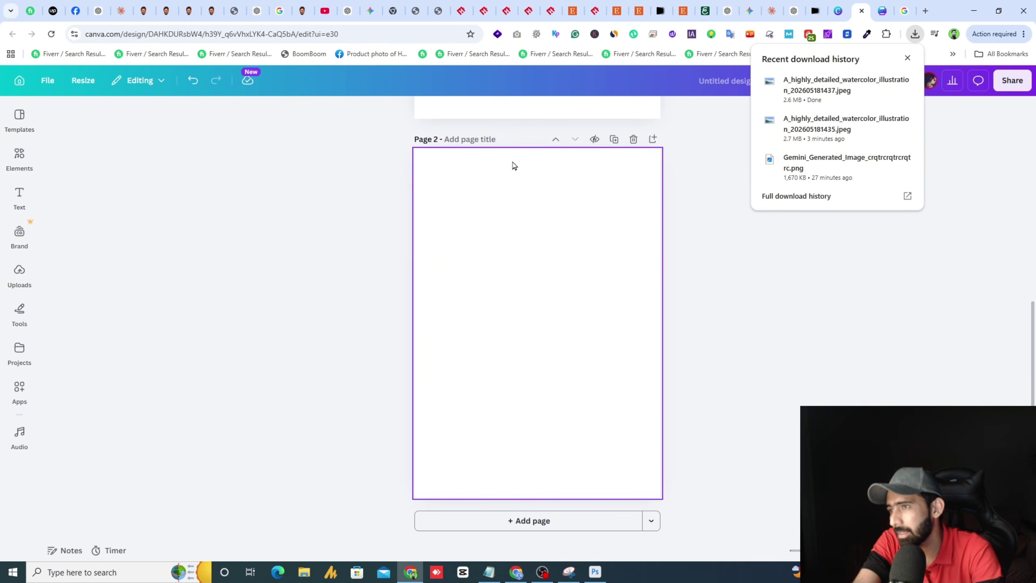
- Check the wrapper name in the Etsy listing photo and search Google for "DU CHOCOLATE LENGTH"
click(642, 8)
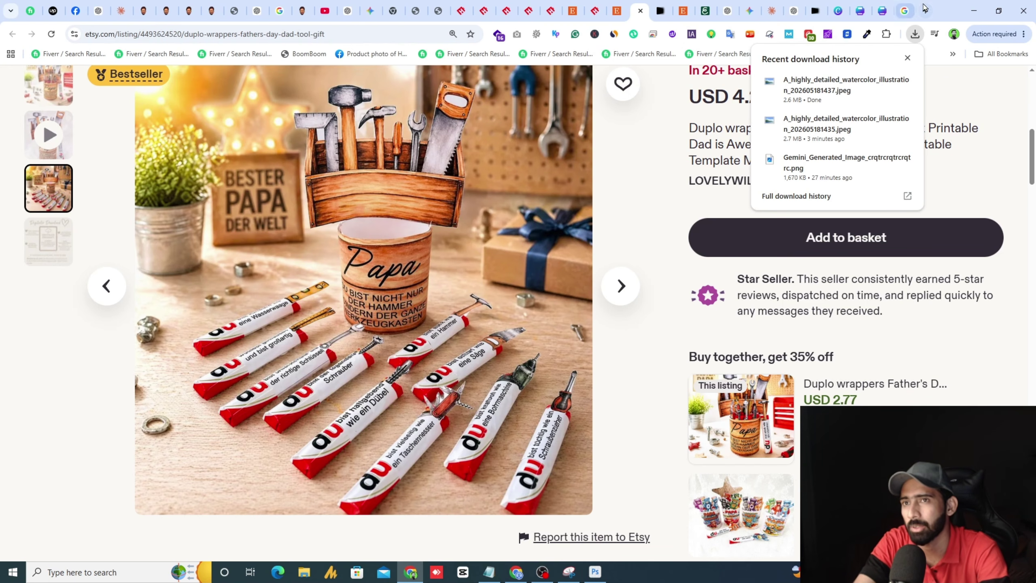
click(904, 10)
triple_click(323, 92)
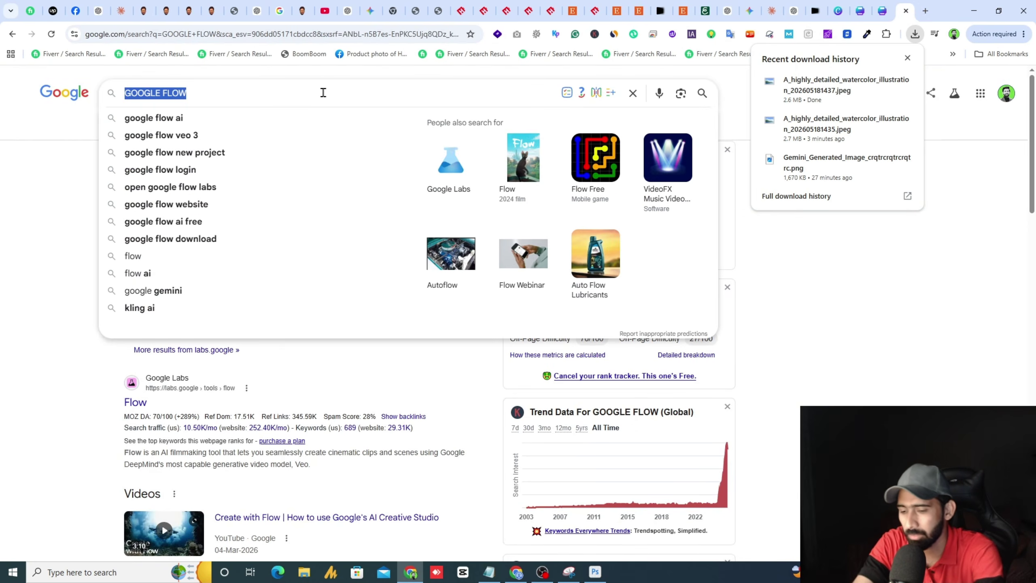
text(DU CHOCOLATE)
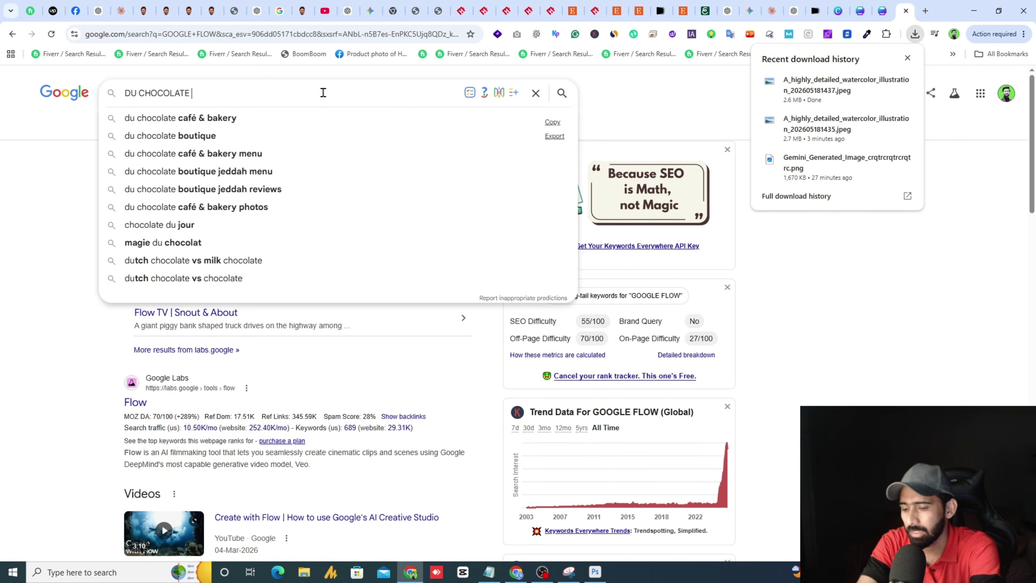
text(LEN)
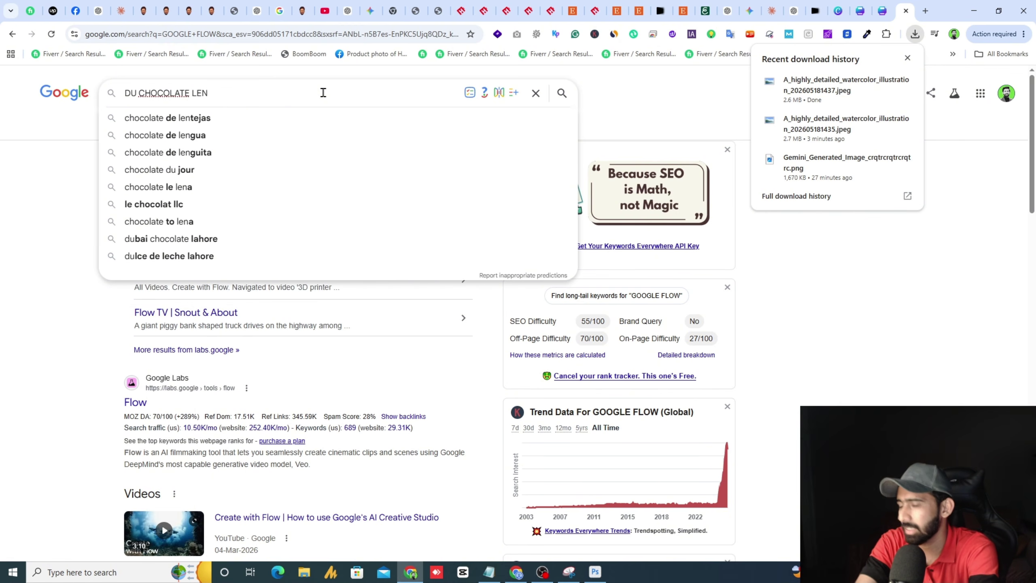
text(GTH)
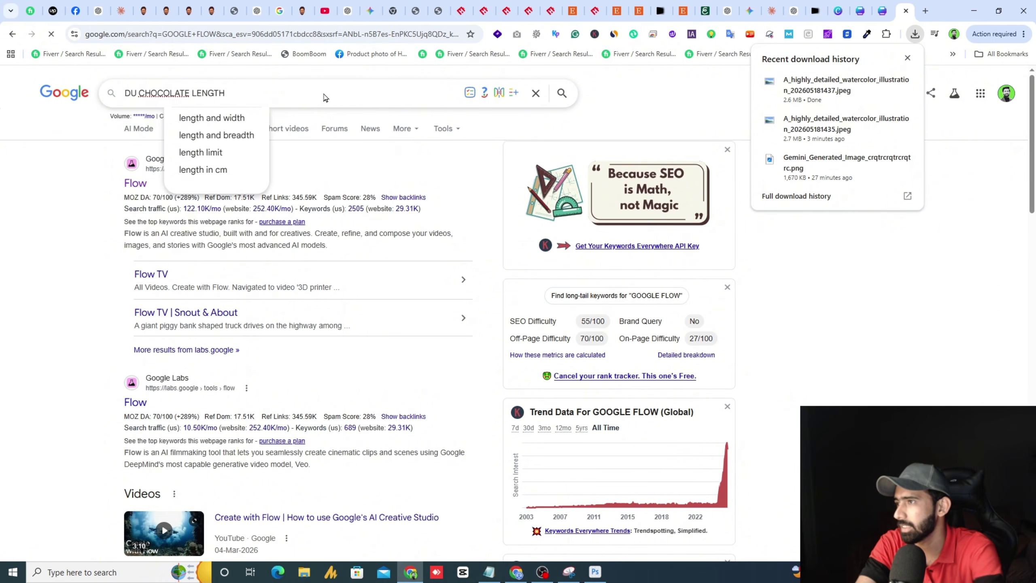
key(Return)
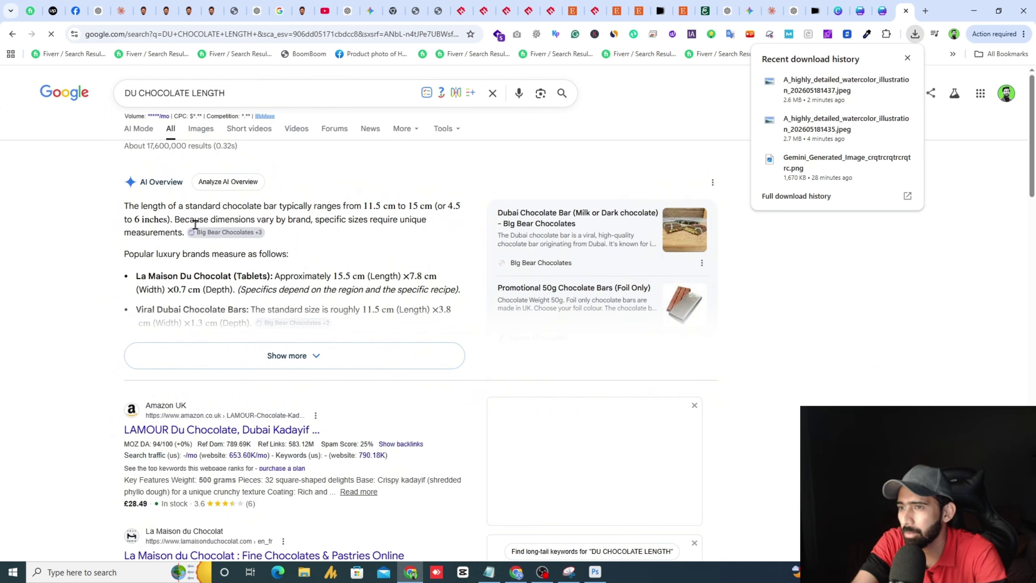
- Browse the image results of the chocolate search for a bar matching the Etsy wrappers
click(196, 130)
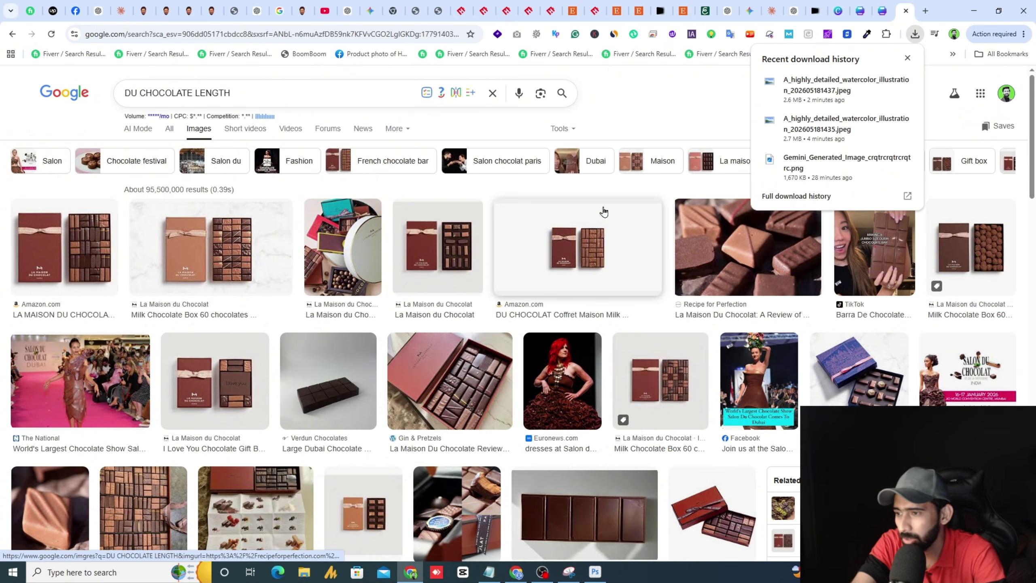
scroll(564, 236, down, 6)
scroll(564, 235, down, 5)
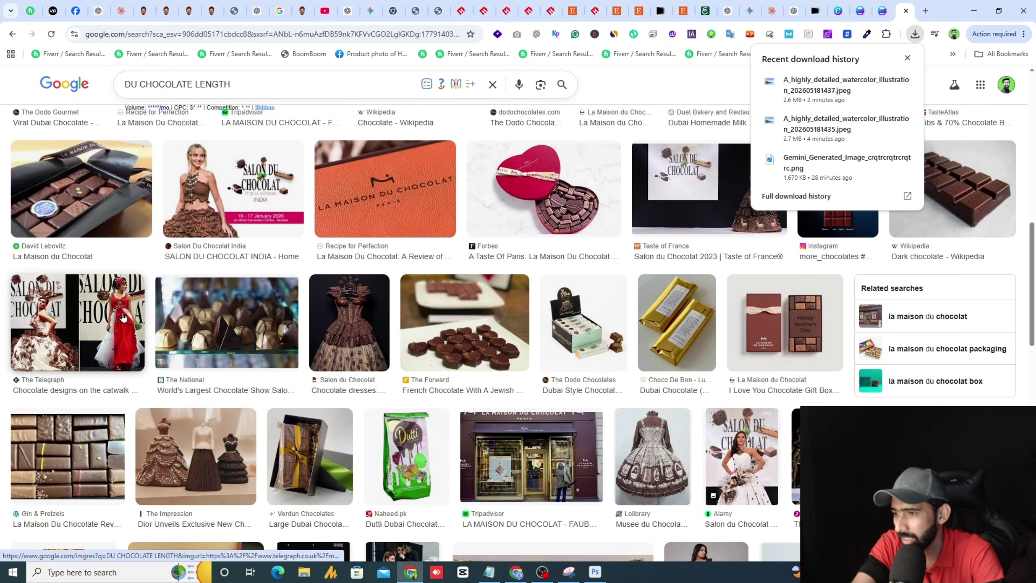
scroll(564, 236, up, 7)
- Copy "Duplo" from the Etsy listing title, search Google for "Duplo CHOCOLATE LENGTH" and highlight the bar's length in the web results
click(641, 6)
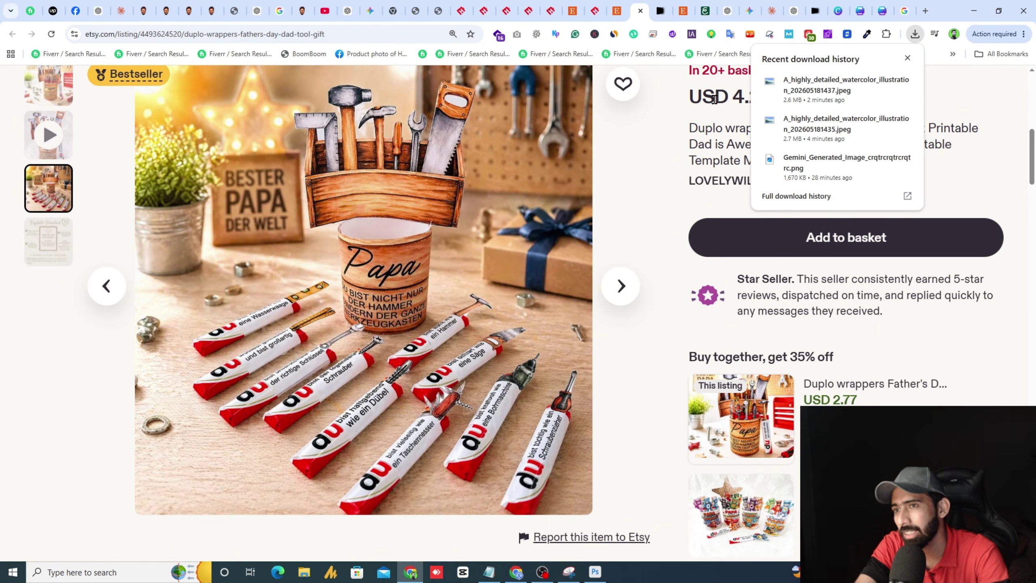
drag(690, 126, 717, 128)
key(ctrl+c)
key(ctrl+9)
key(ctrl+v)
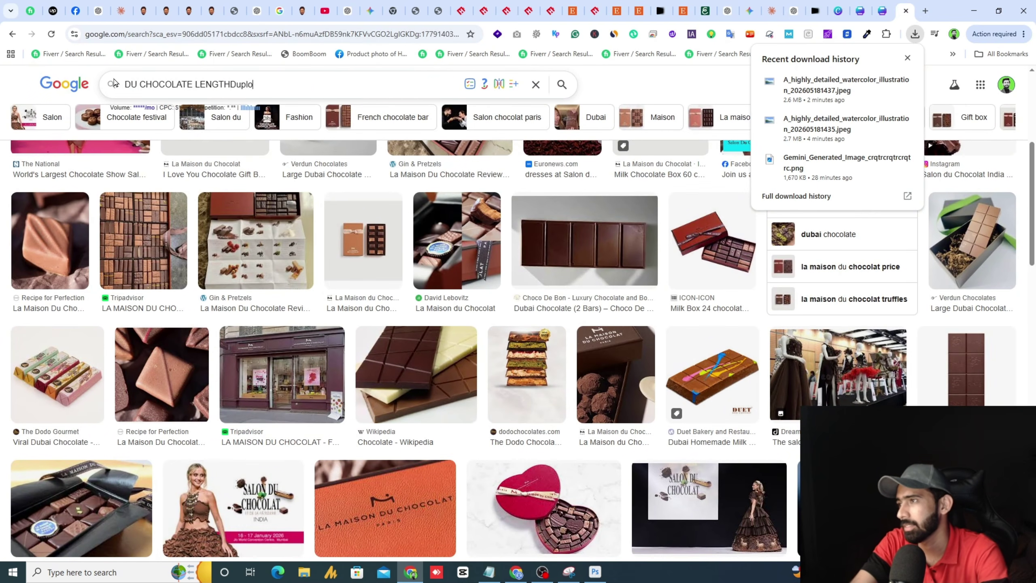
key(ctrl+z)
key(ctrl+v)
key(Return)
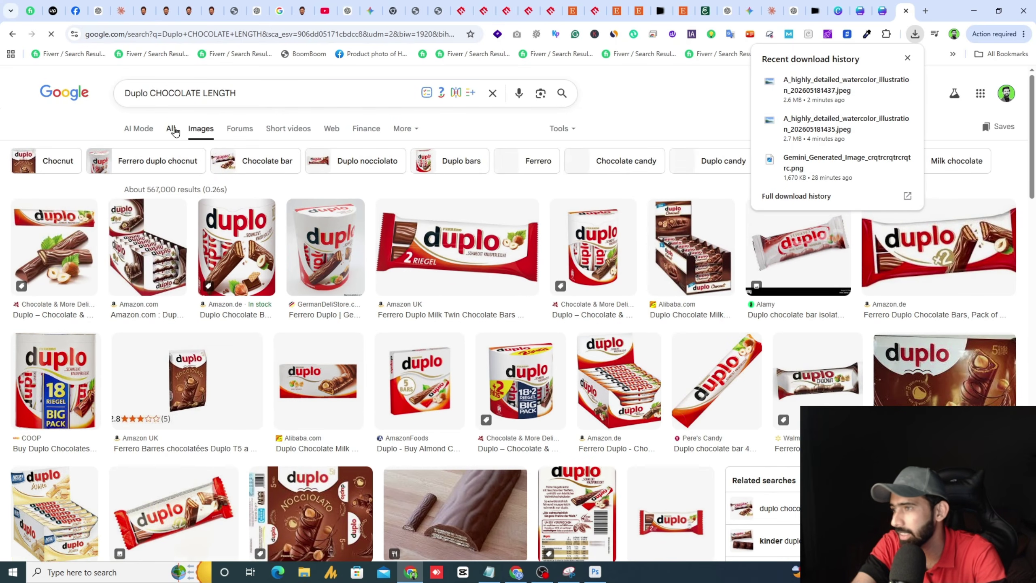
click(171, 130)
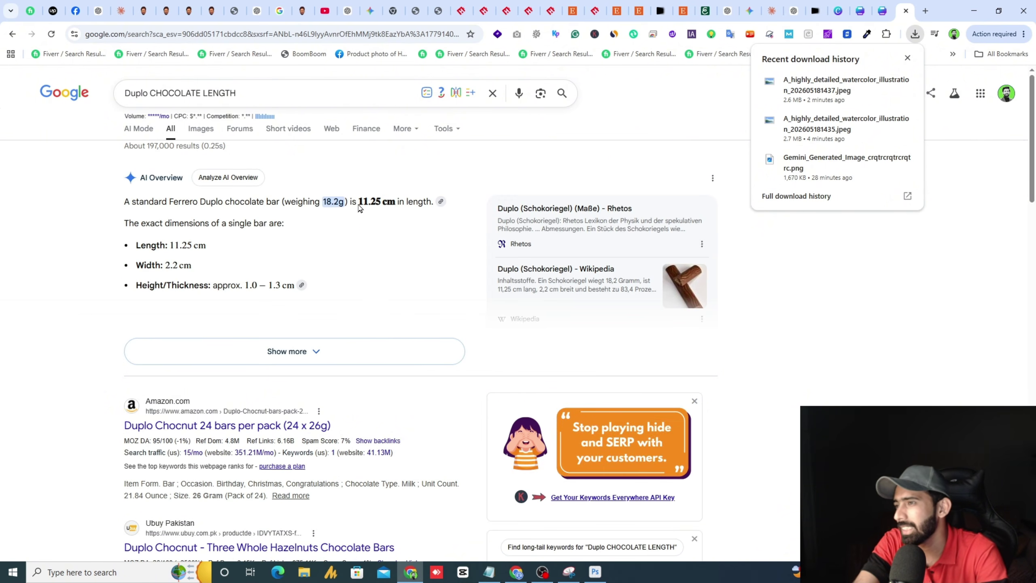
drag(357, 201, 394, 204)
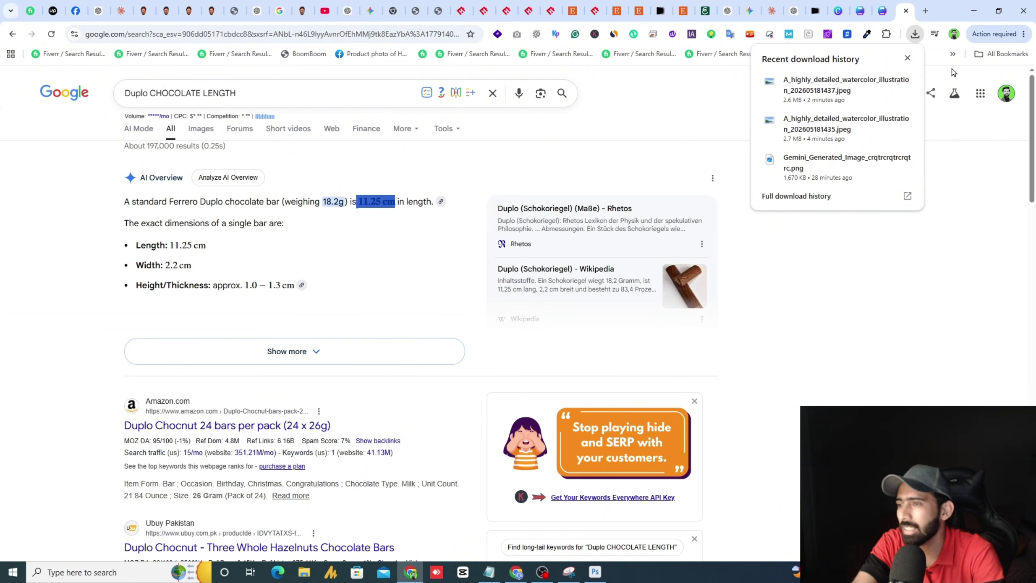
- Recheck the Etsy wrapper photo, then return to the Canva flyer design and review both of its pages
click(838, 10)
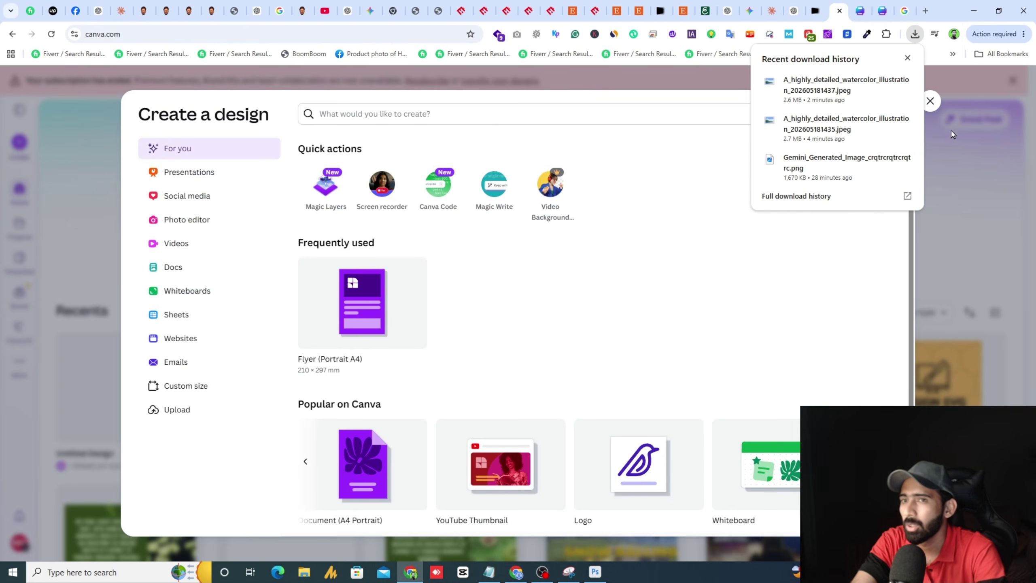
click(639, 10)
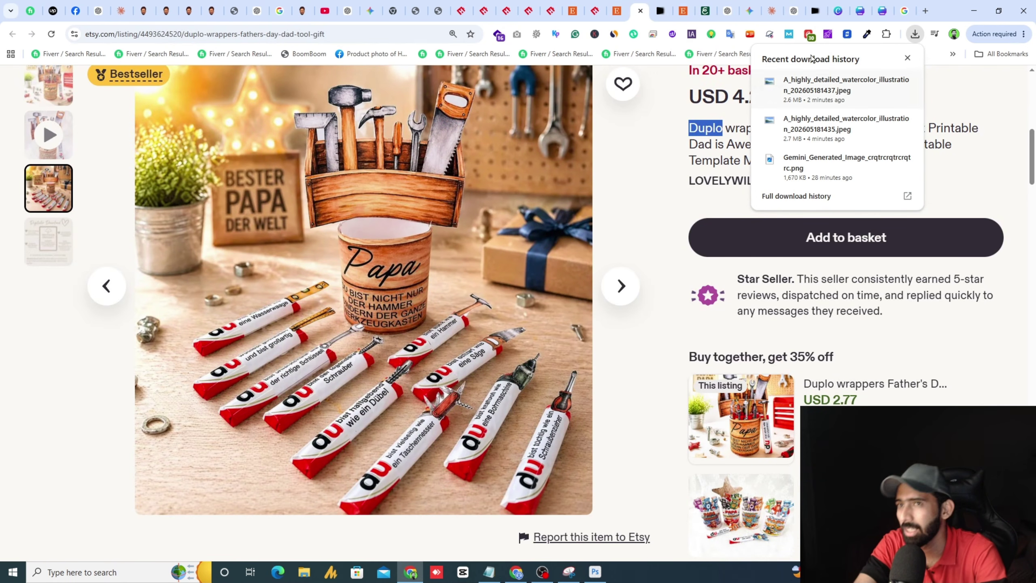
click(839, 7)
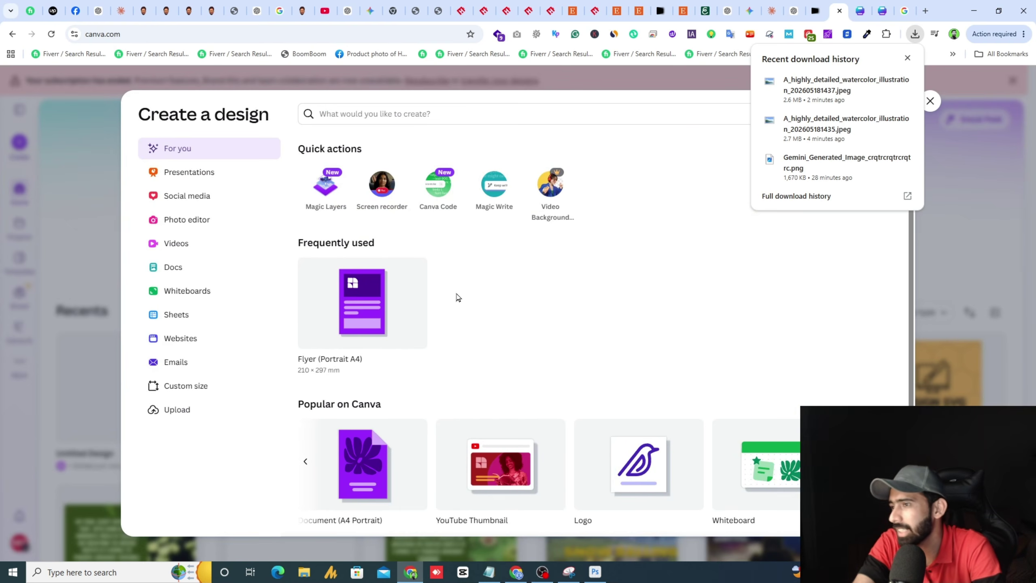
click(861, 11)
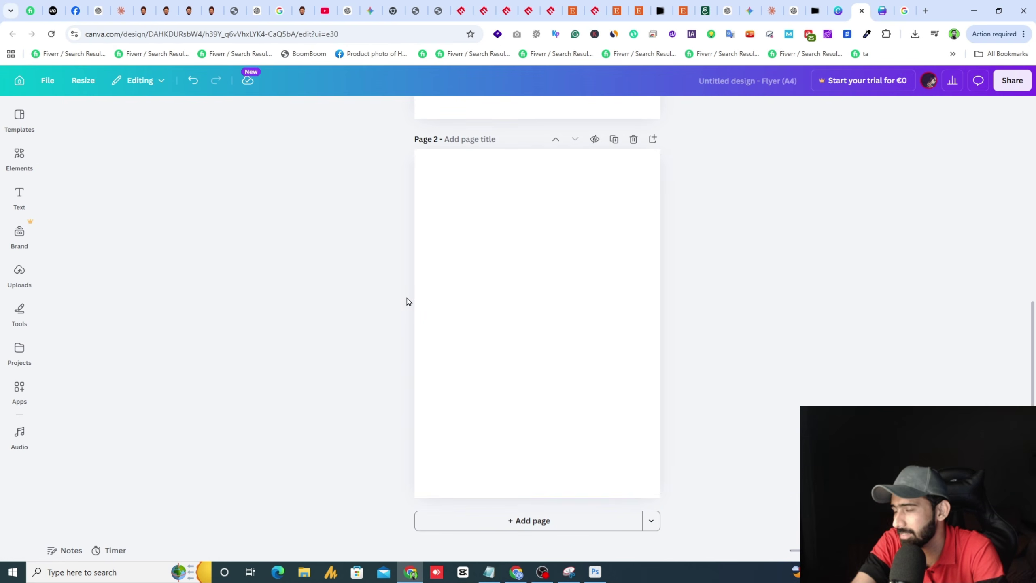
scroll(599, 351, up, 9)
scroll(470, 326, down, 4)
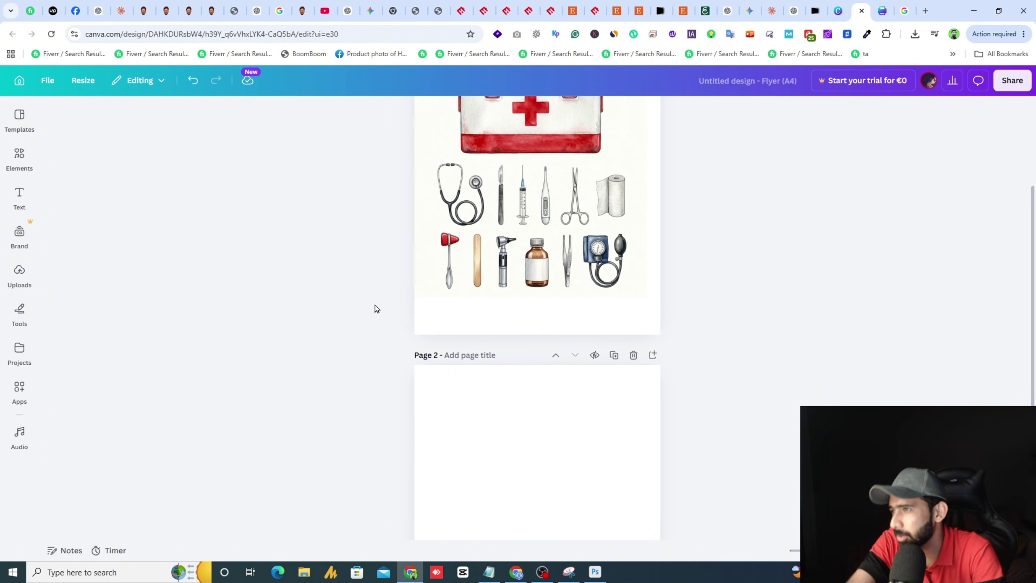
scroll(369, 247, down, 5)
- Add a gray rectangle shape to page 2 and position it near the page's upper-left corner
click(18, 285)
click(8, 289)
click(19, 312)
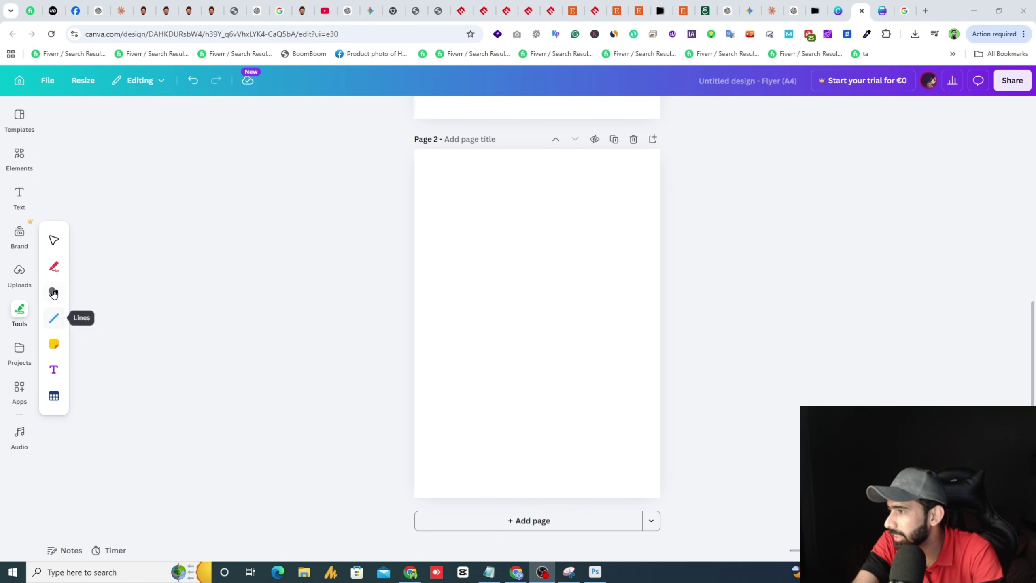
click(54, 292)
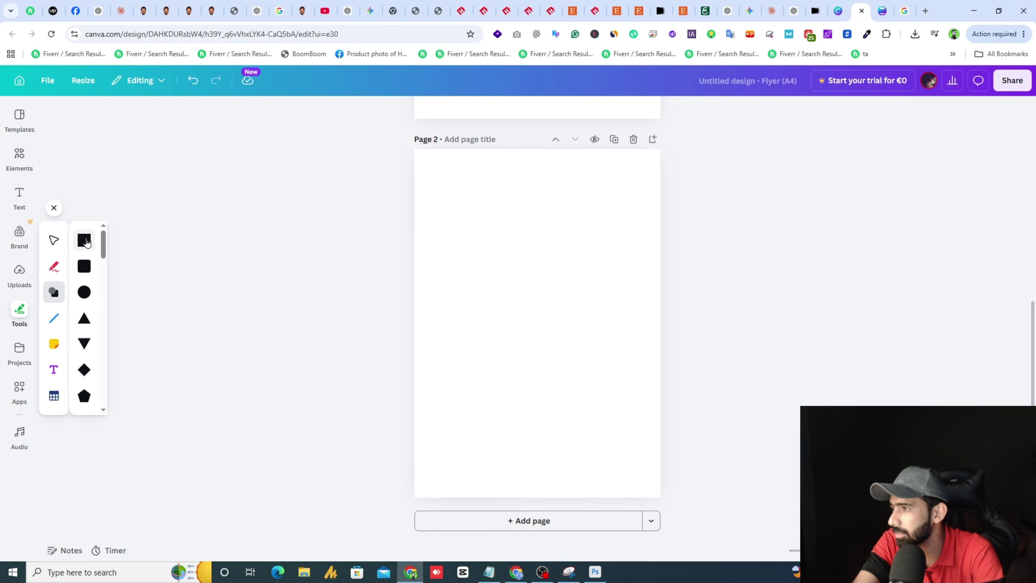
click(537, 322)
click(603, 354)
drag(557, 340, 546, 196)
click(624, 465)
- Check page 2's current dimensions in the custom resize options, then leave them without resizing
right_click(611, 368)
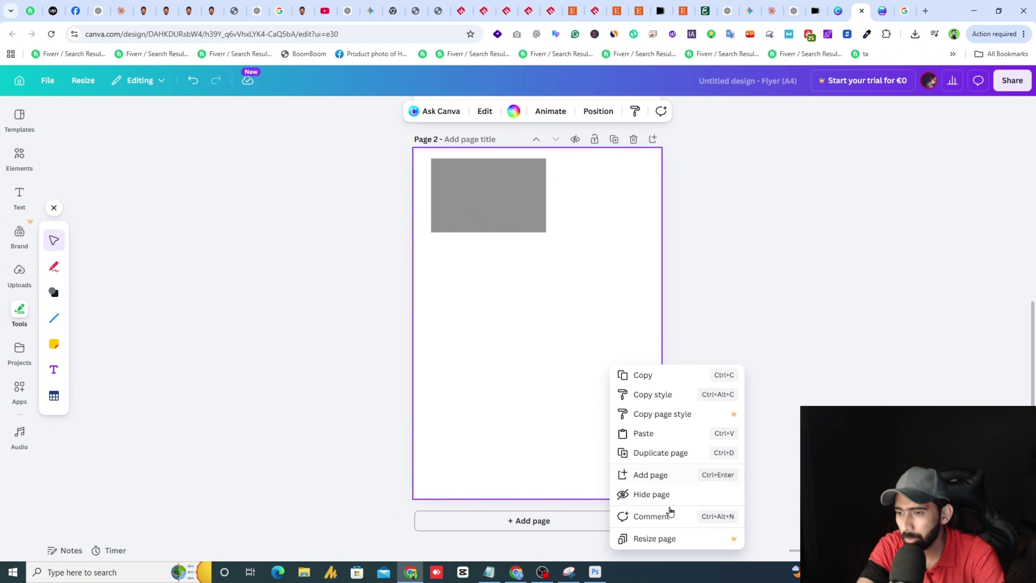
click(688, 545)
scroll(710, 432, down, 1)
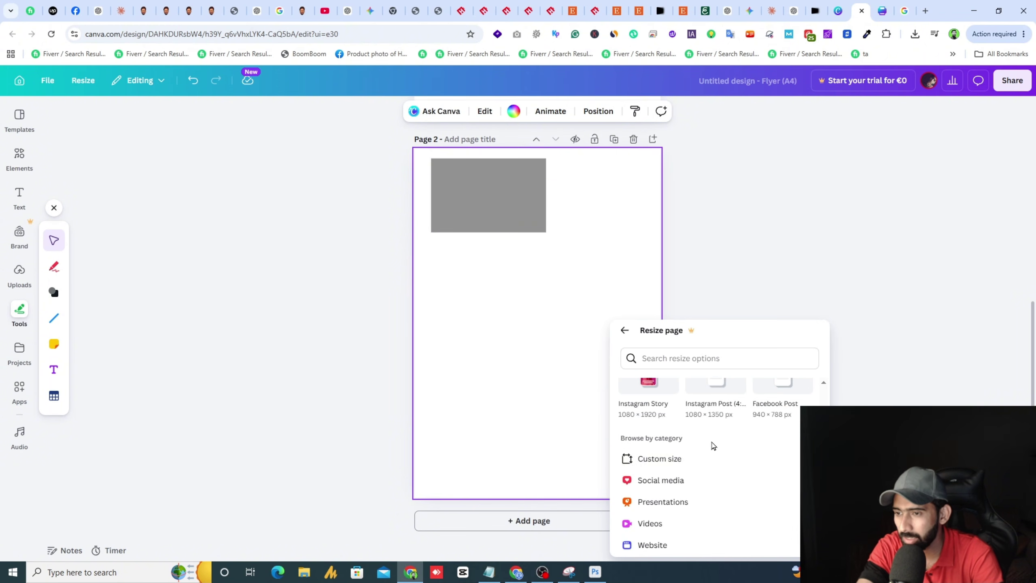
click(724, 461)
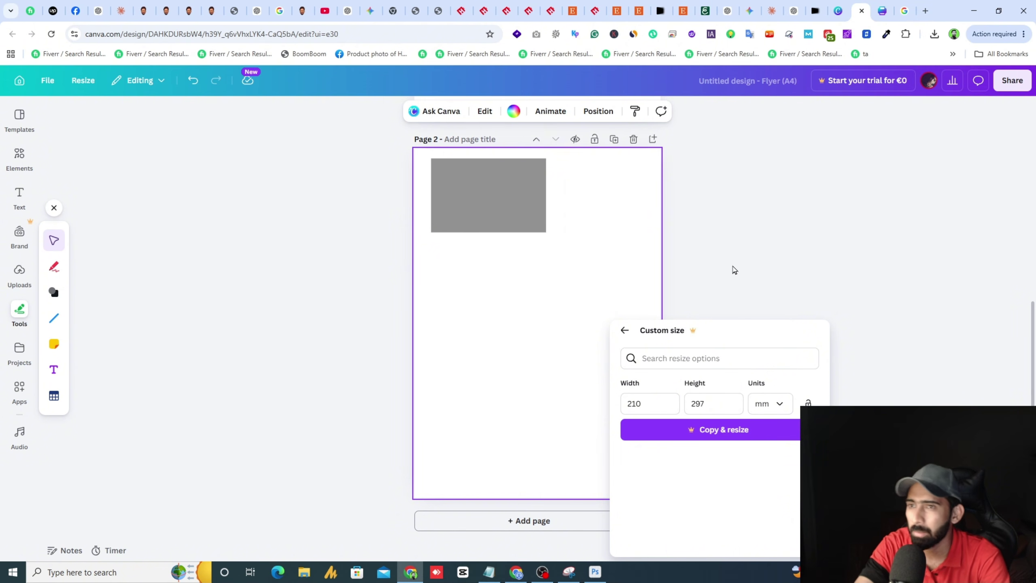
click(735, 270)
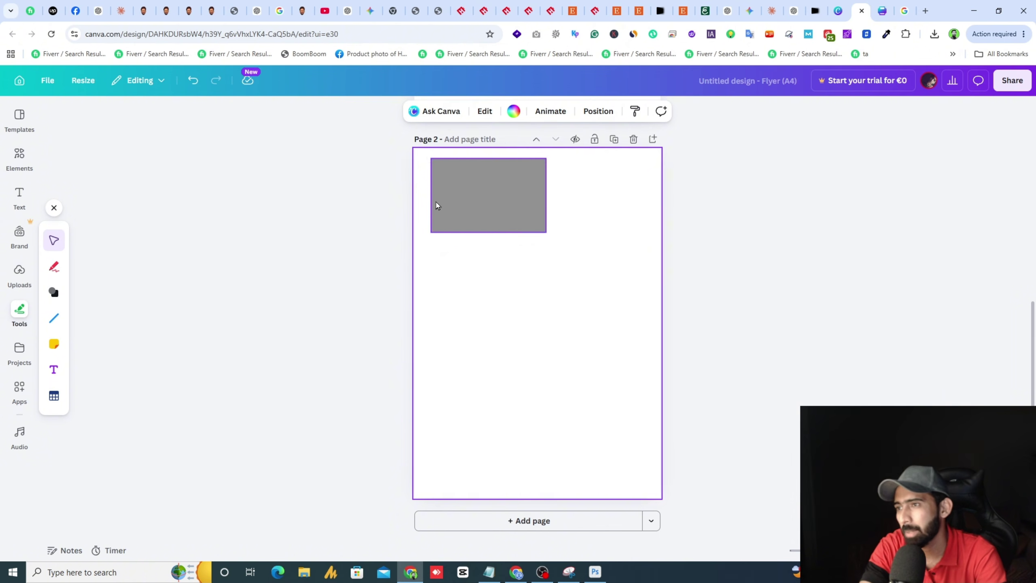
- Narrow the gray rectangle and slightly reduce its height to make it roughly square, consulting the Duplo bar dimensions in Google
click(488, 193)
drag(546, 197, 501, 190)
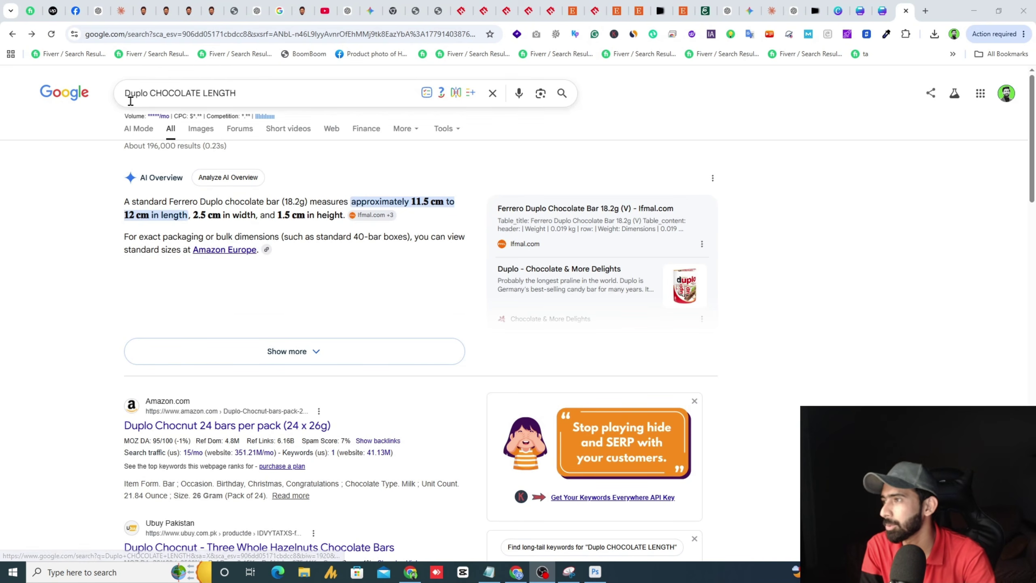
mouse_move(265, 249)
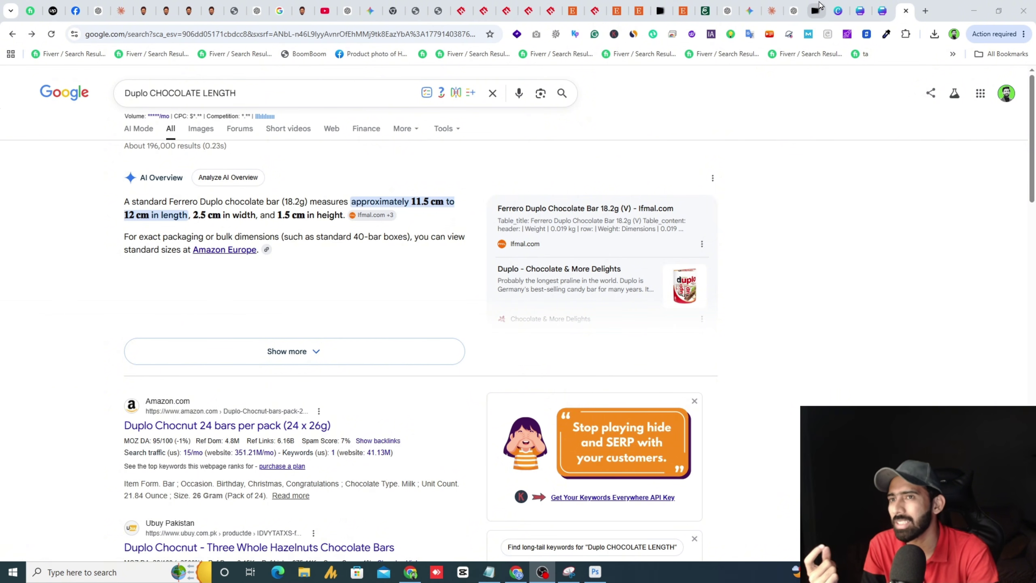
click(891, 6)
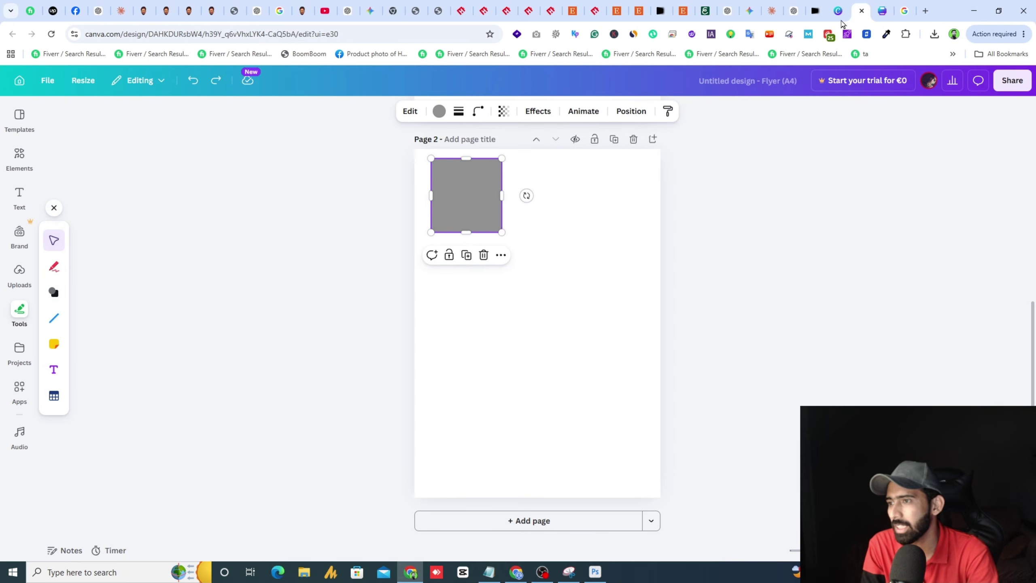
drag(466, 233, 463, 232)
click(534, 224)
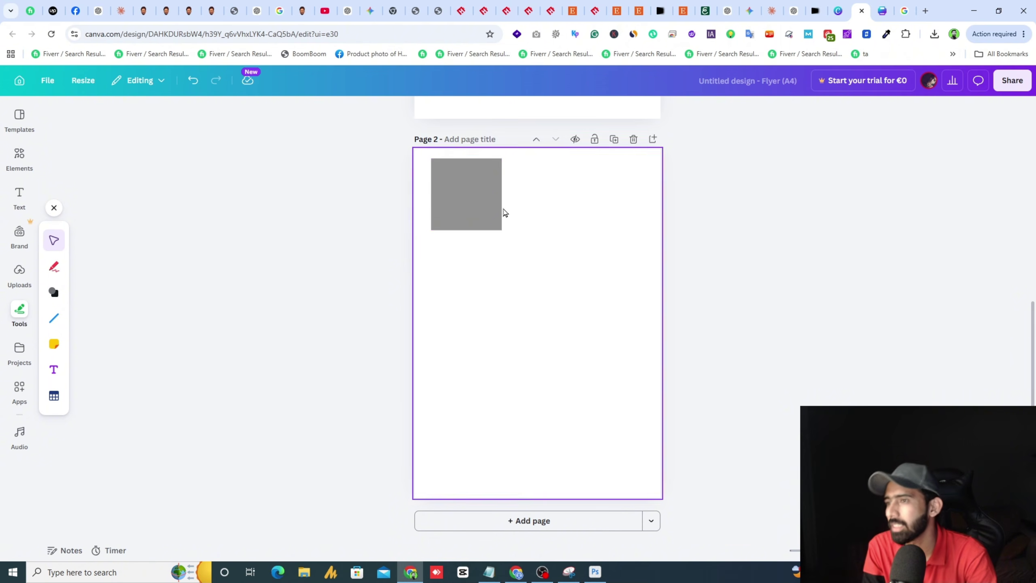
click(470, 192)
click(734, 310)
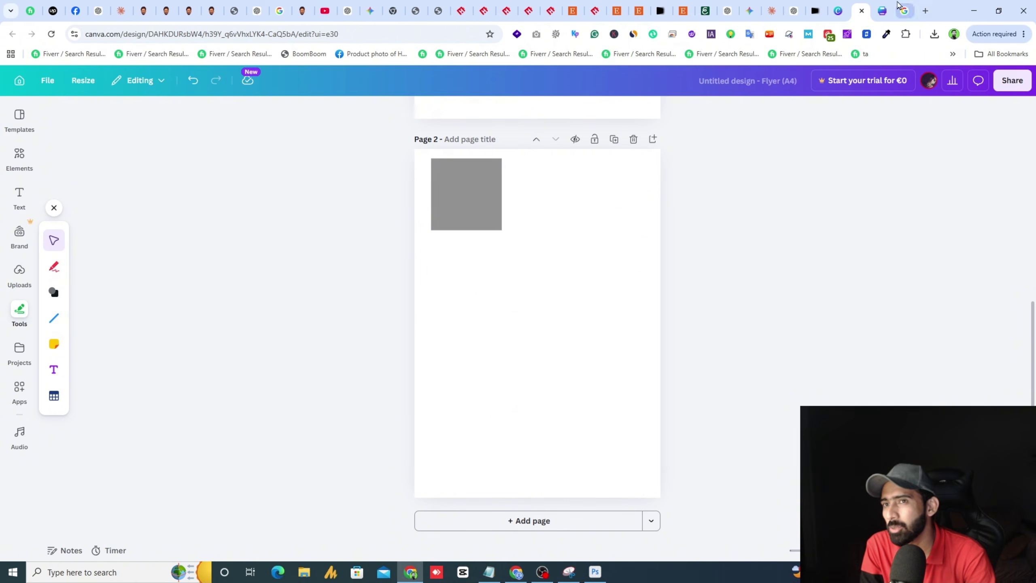
- Highlight the Duplo bar's width in the Google overview and compare it with the wrapper photo on the Etsy listing
click(904, 10)
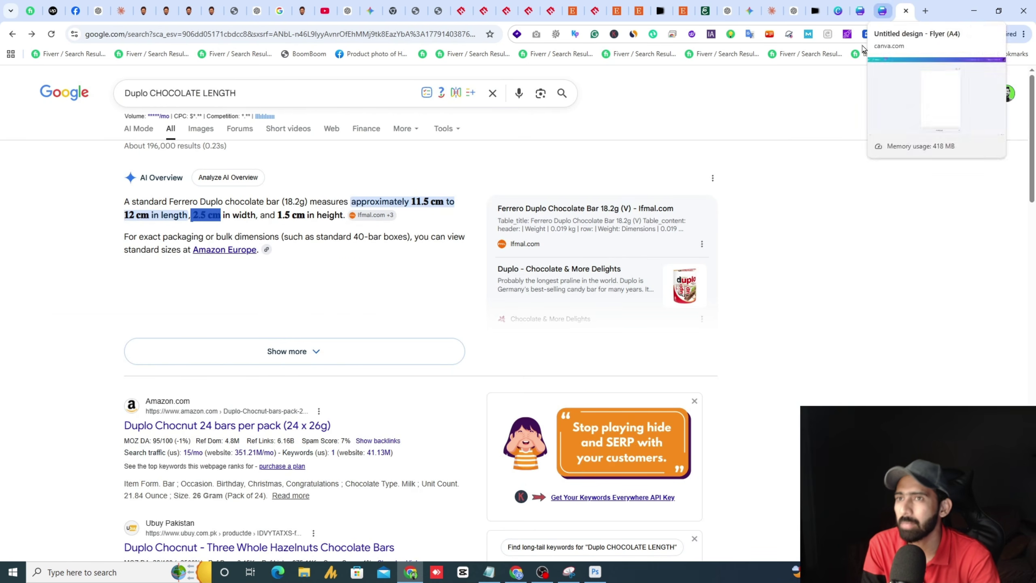
click(637, 9)
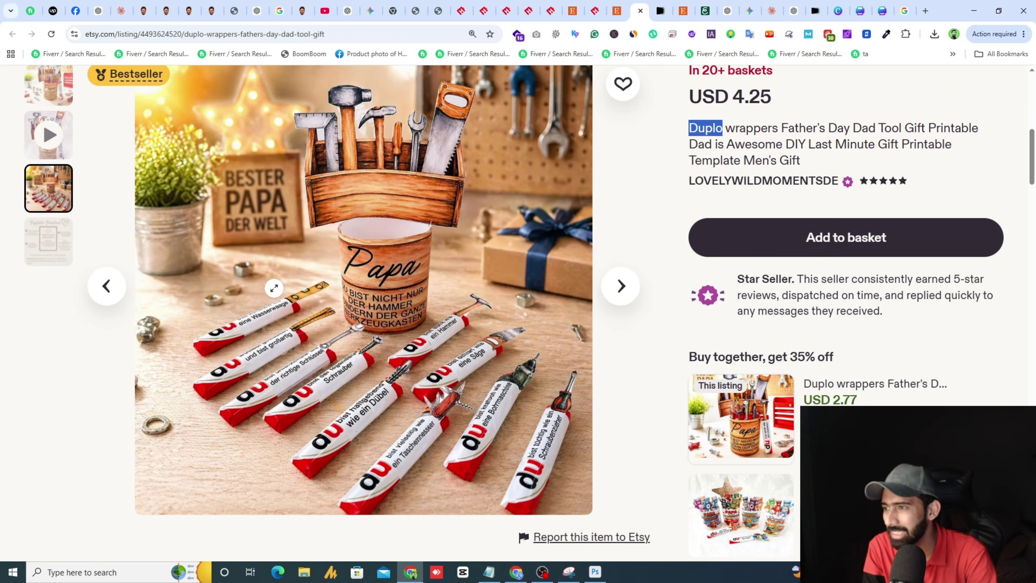
click(903, 5)
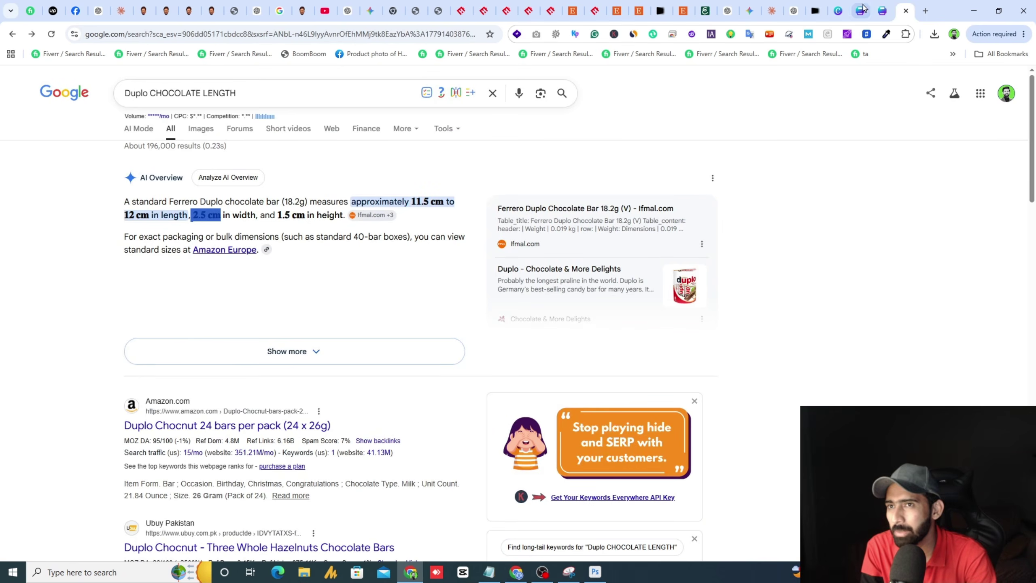
- Return to the Canva flyer, review the medical artwork on page 1 and move page 2's gray square down, leaving space above it
click(860, 10)
scroll(819, 353, up, 8)
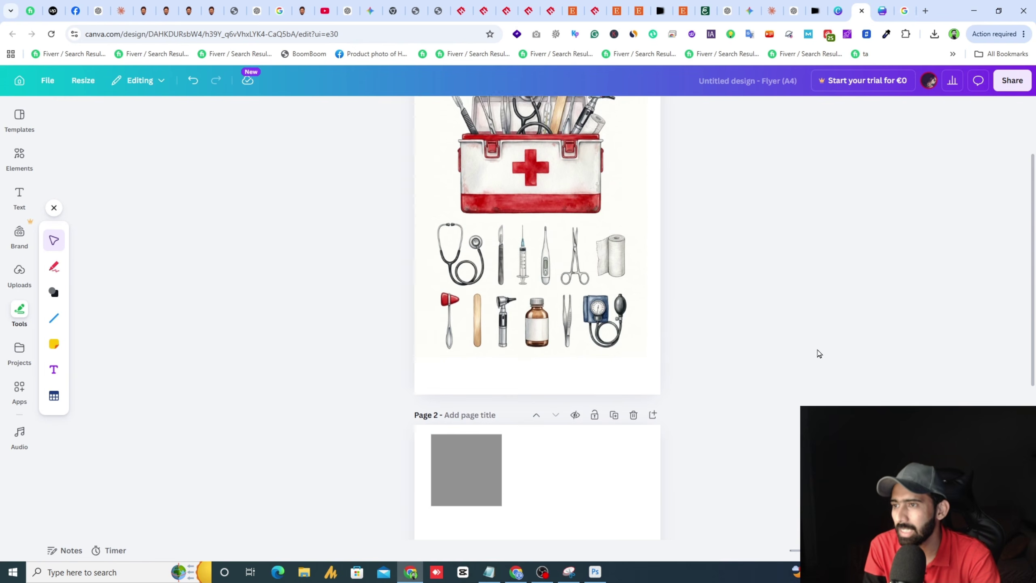
scroll(543, 268, down, 2)
click(544, 266)
scroll(530, 220, down, 5)
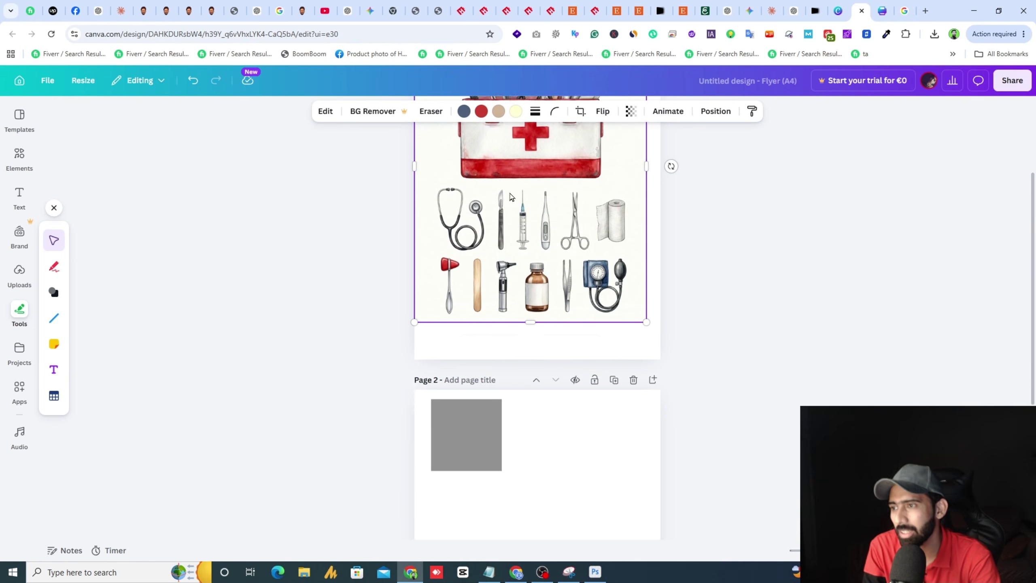
scroll(510, 285, up, 1)
scroll(502, 277, down, 3)
click(445, 171)
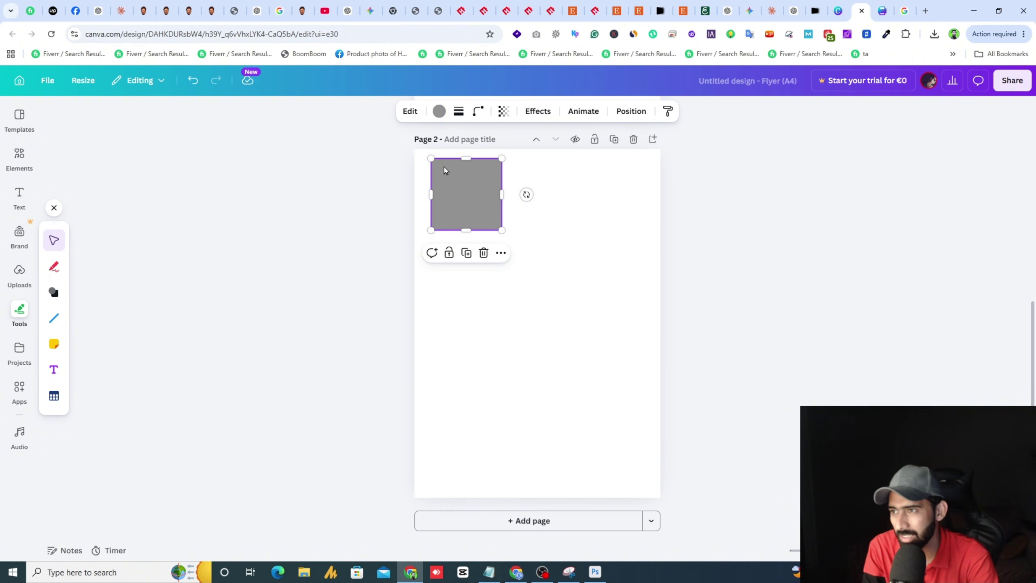
drag(468, 194, 465, 258)
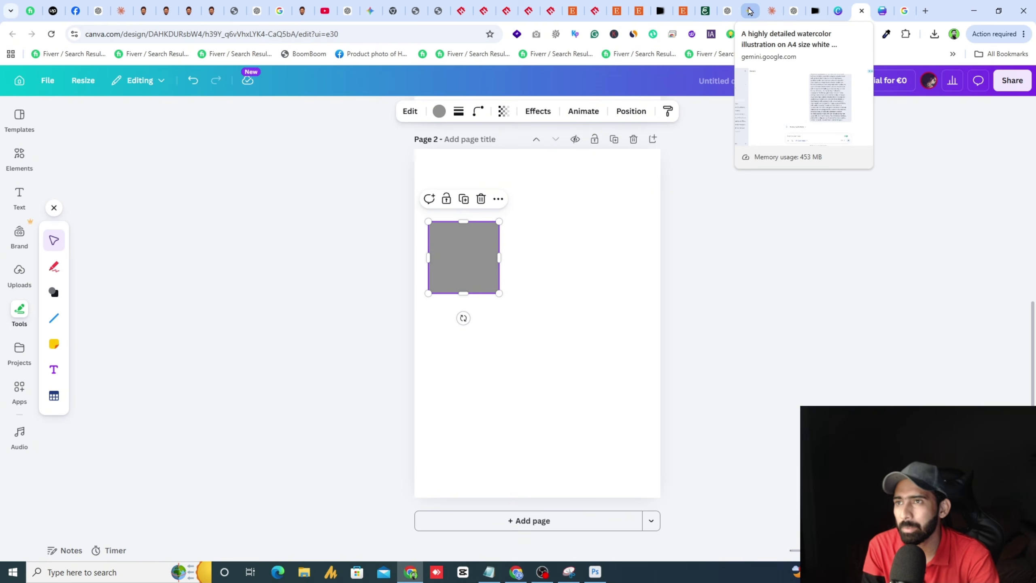
- Recheck the Etsy wrapper photo, then copy the medical box artwork from page 1 of the Canva flyer onto page 2
click(639, 10)
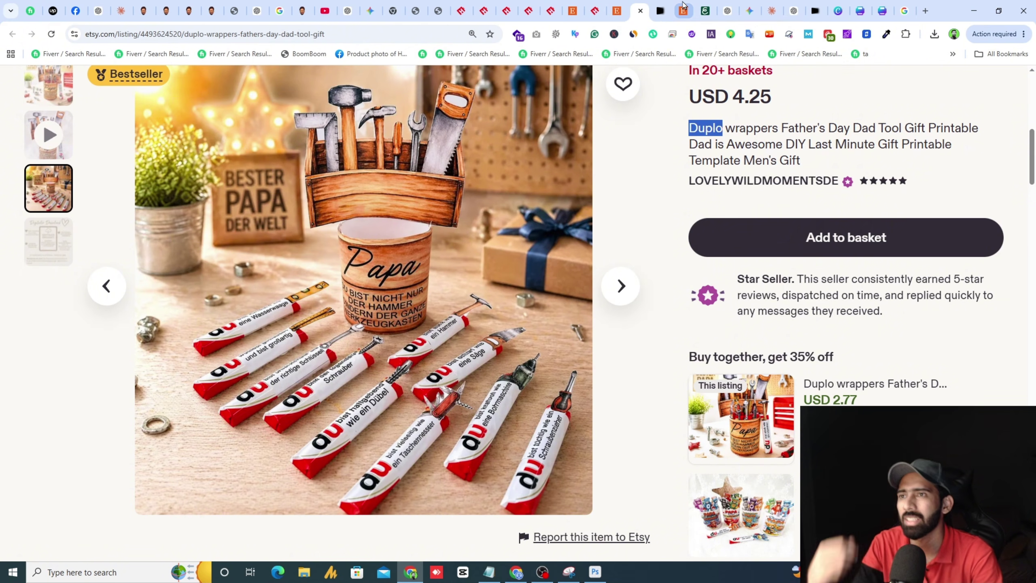
click(860, 10)
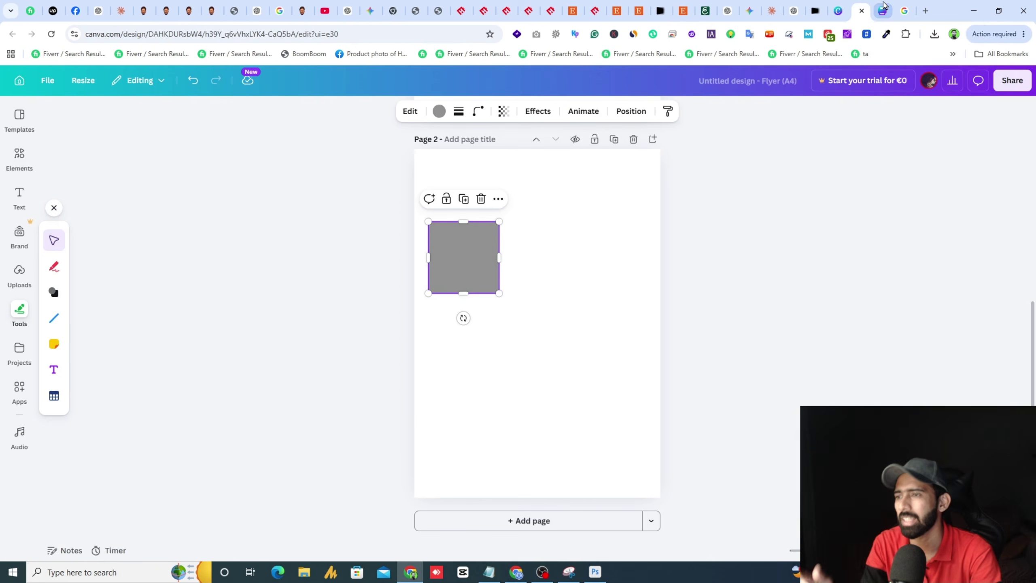
click(394, 249)
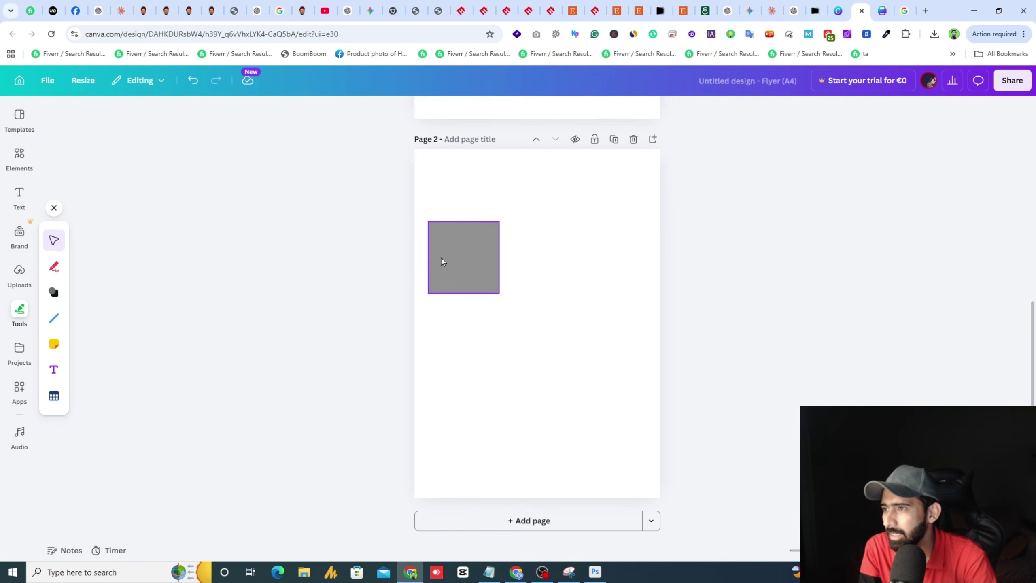
scroll(489, 233, up, 6)
click(561, 197)
scroll(560, 197, down, 5)
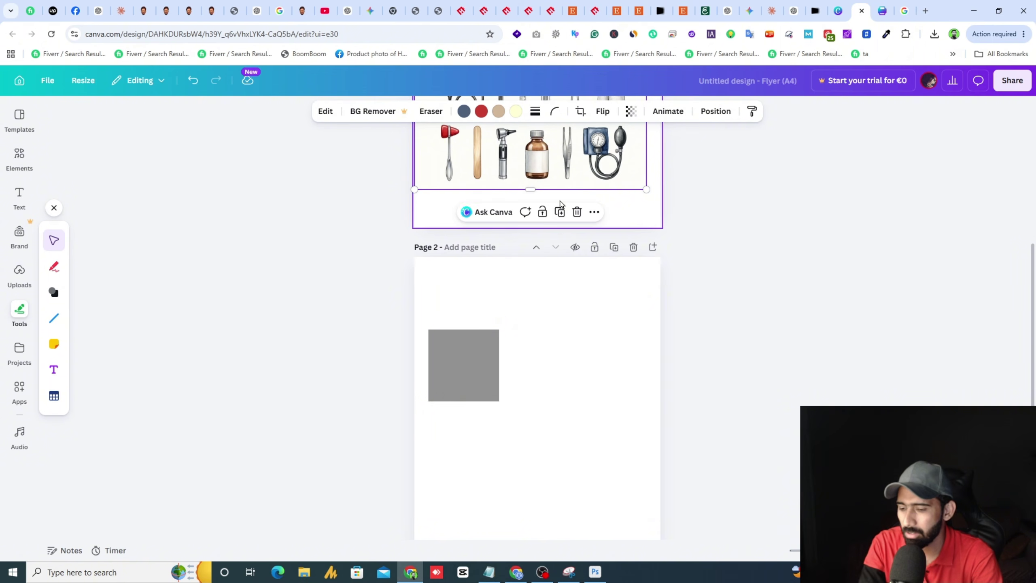
click(590, 377)
key(ctrl+v)
scroll(671, 409, down, 3)
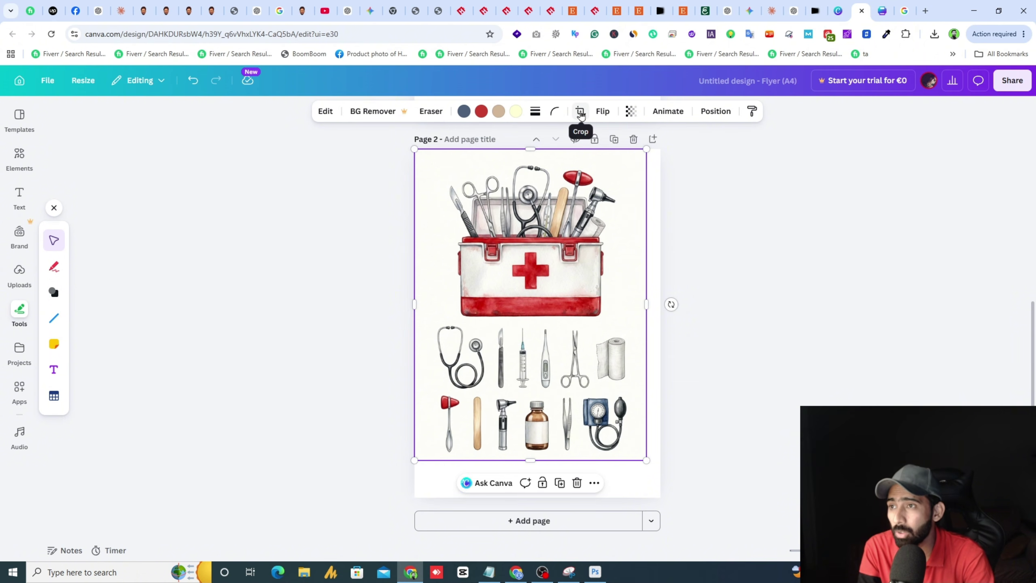
- Crop the pasted artwork to just the red reflex hammer and place it above the gray square, overlapping its upper edge
click(580, 111)
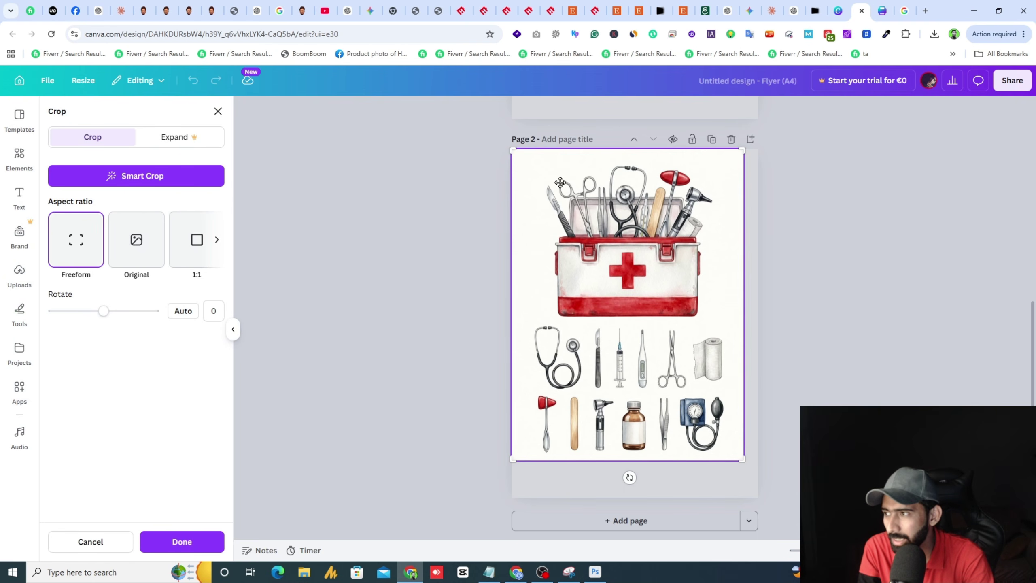
drag(513, 151, 528, 365)
drag(532, 394, 535, 392)
drag(741, 460, 561, 463)
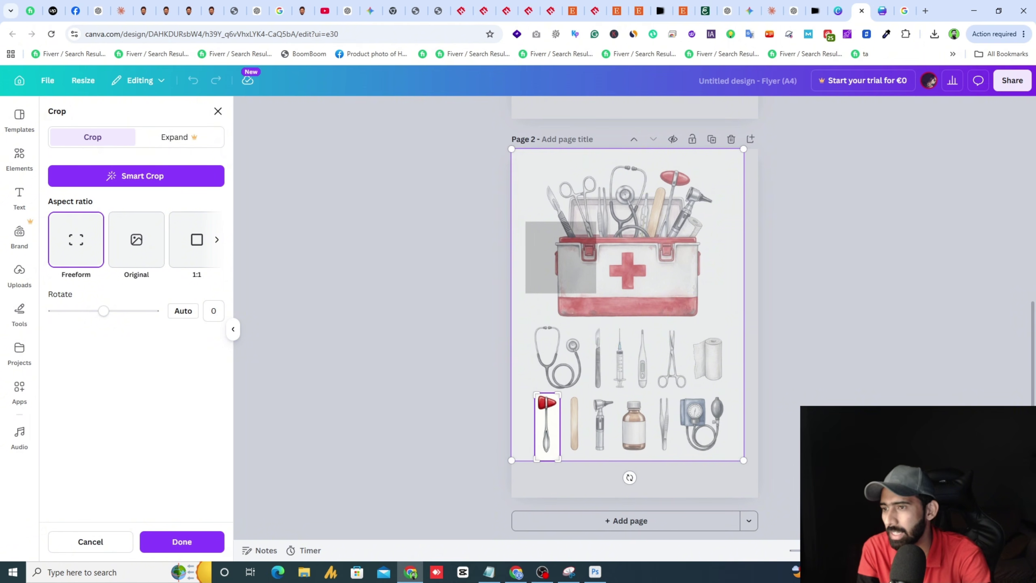
click(188, 544)
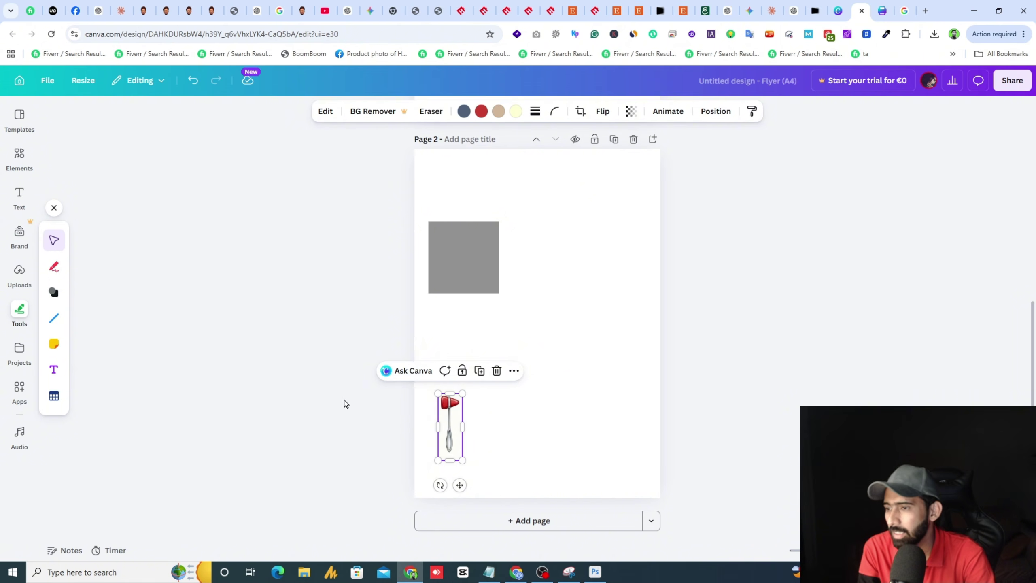
drag(450, 448, 467, 201)
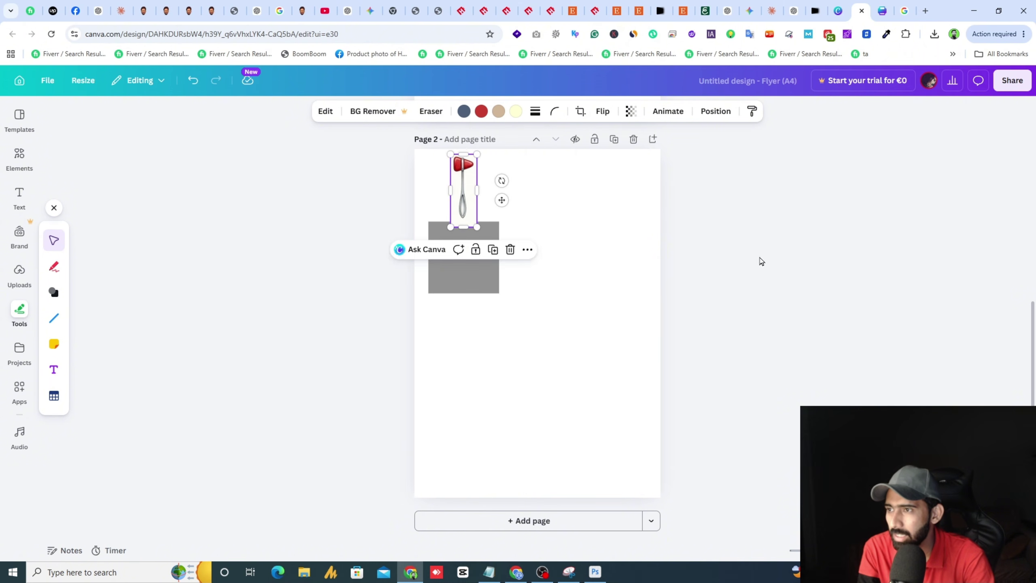
click(752, 261)
- Change the gray square's fill color to white
click(470, 269)
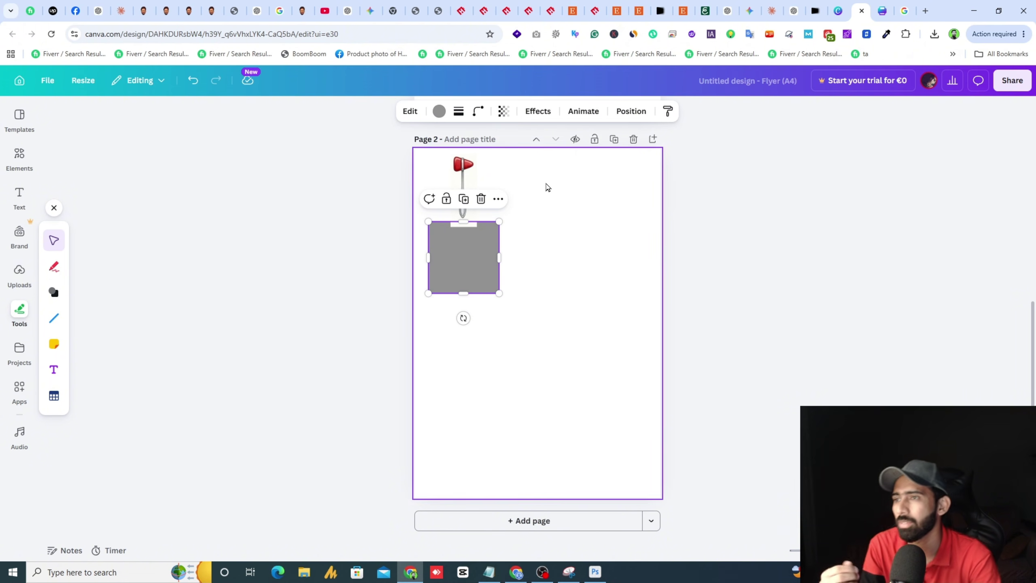
click(439, 111)
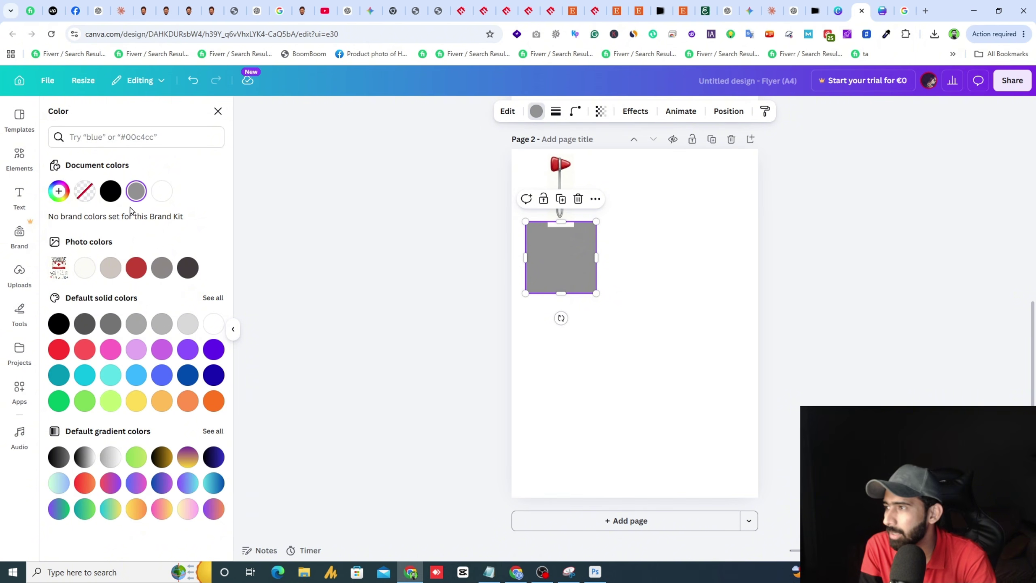
click(162, 190)
key(Escape)
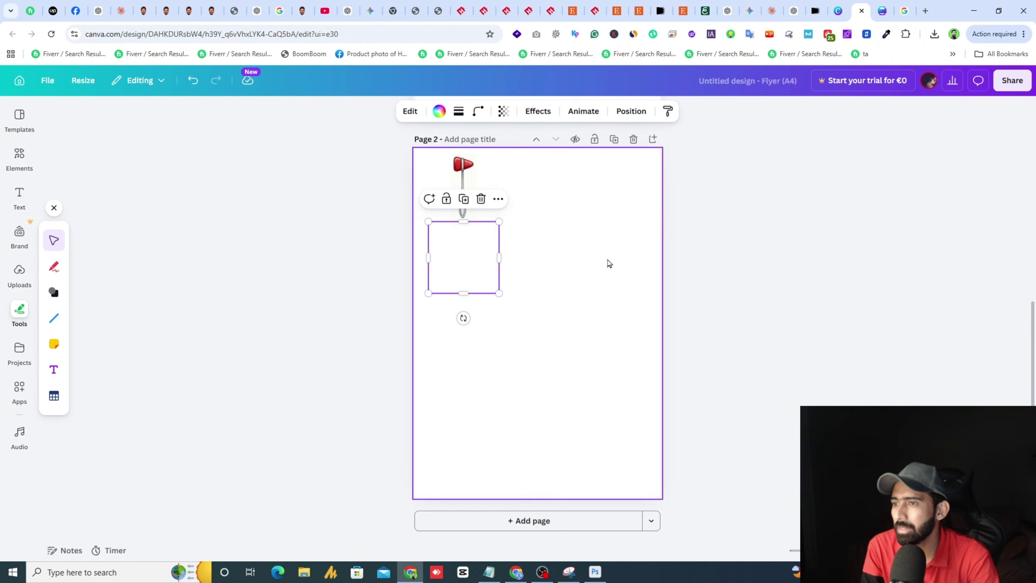
click(708, 277)
- Give the white square a thin solid black outline
click(450, 262)
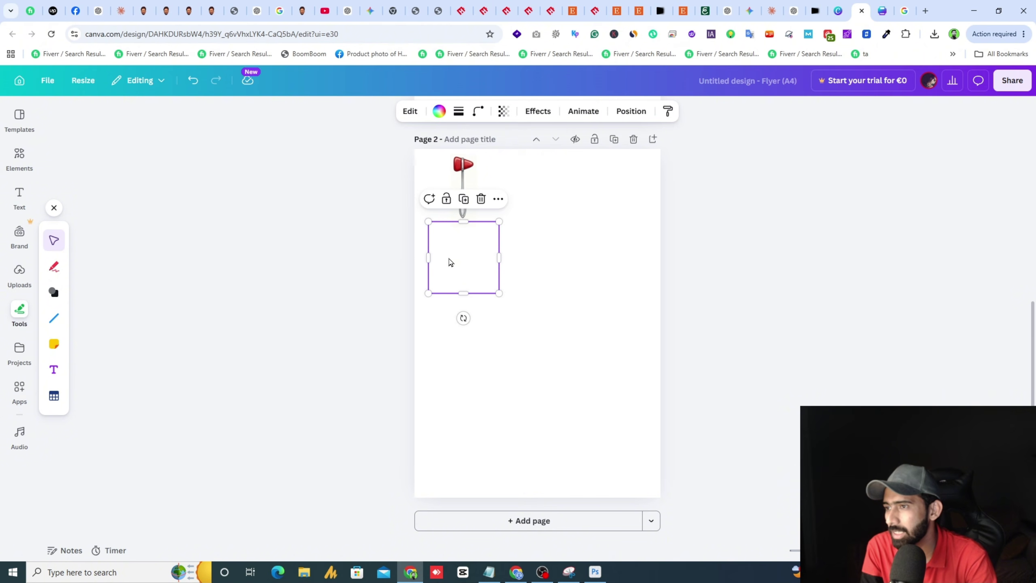
click(459, 112)
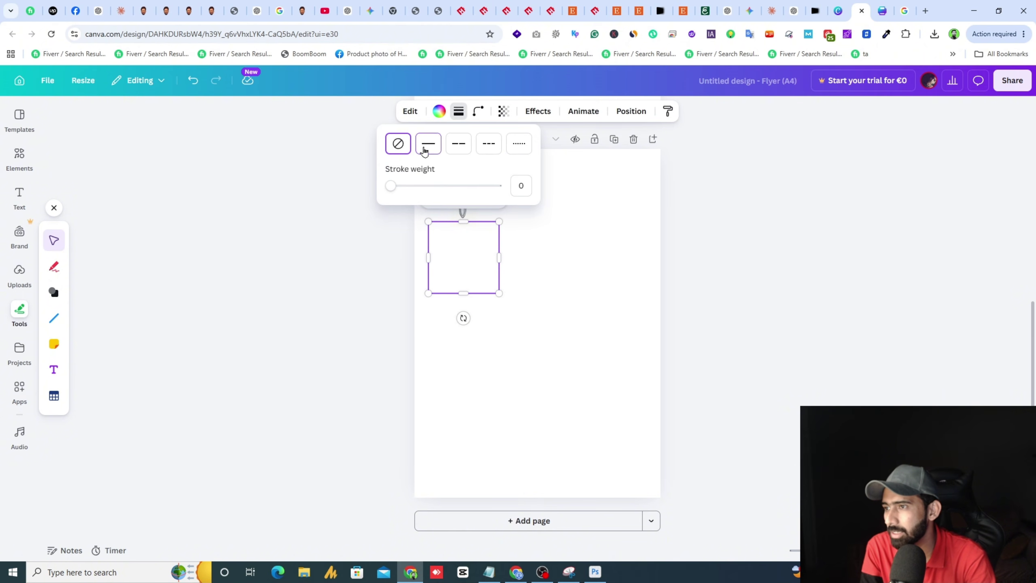
click(427, 145)
drag(395, 192, 392, 192)
click(479, 259)
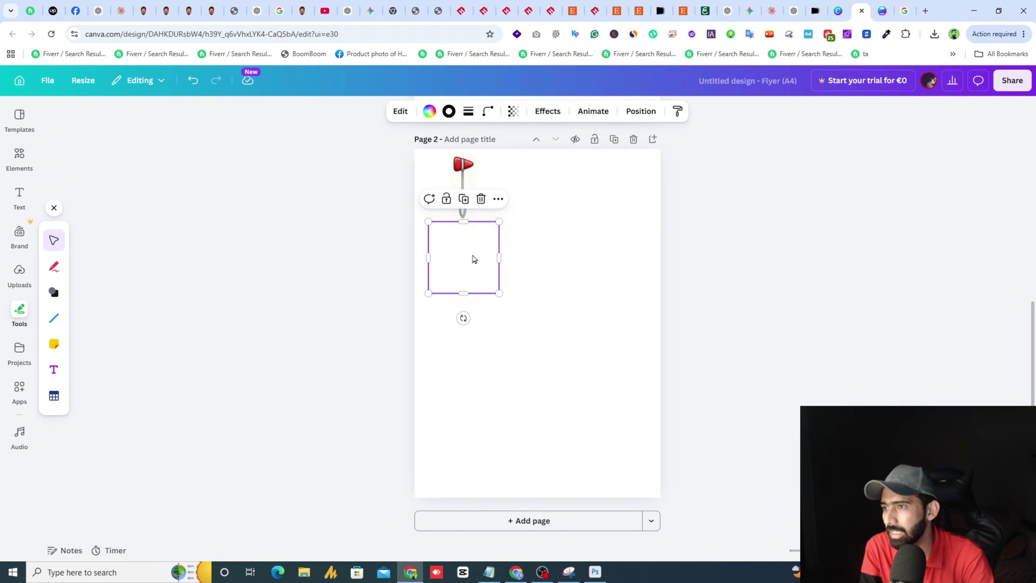
click(388, 243)
click(462, 210)
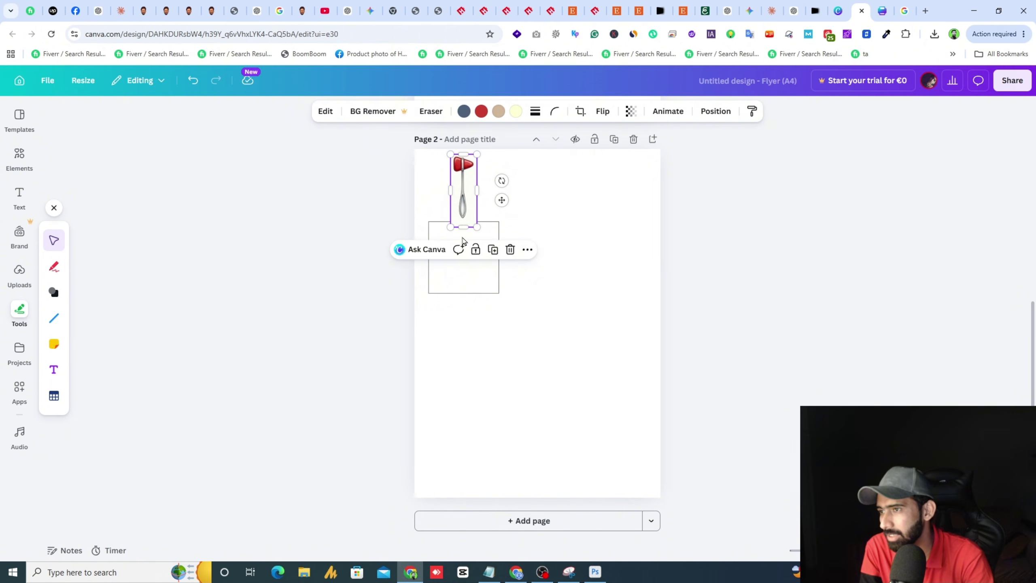
click(484, 270)
click(747, 287)
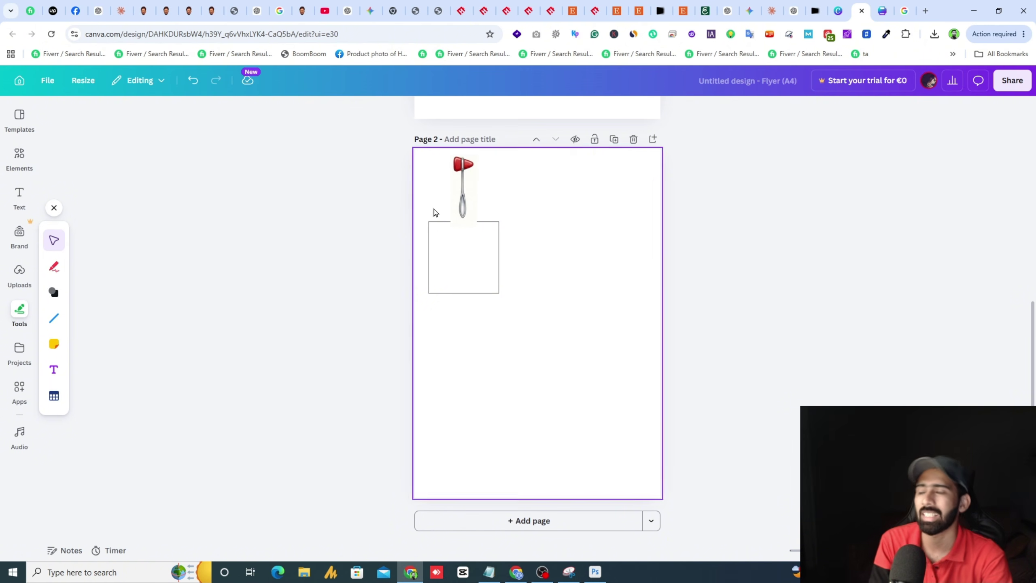
click(463, 187)
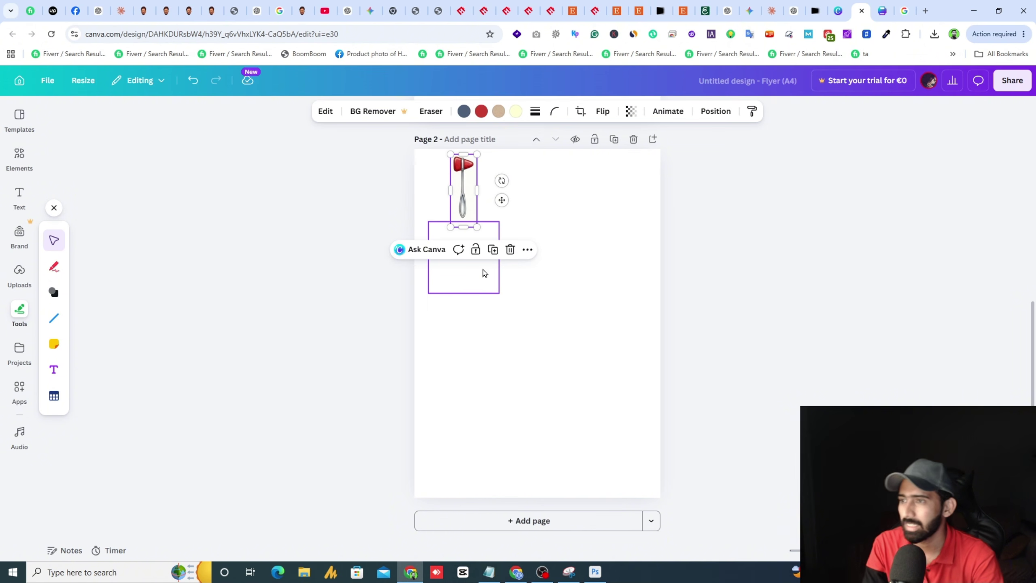
shift+click(484, 274)
key(Escape)
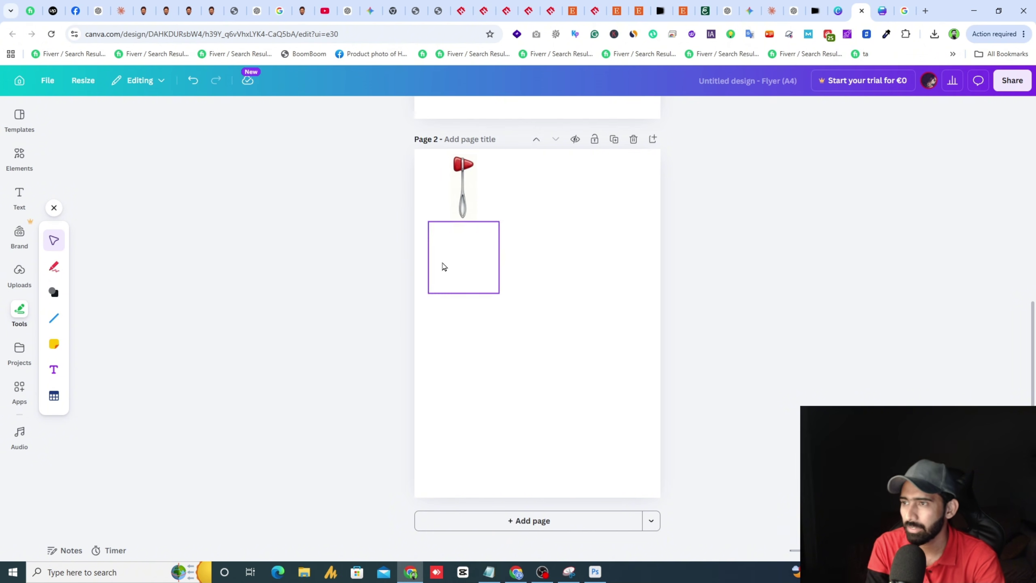
- Duplicate the reflex hammer with its outlined square twice, placing the copies side by side in a row across page 2
drag(359, 328, 534, 192)
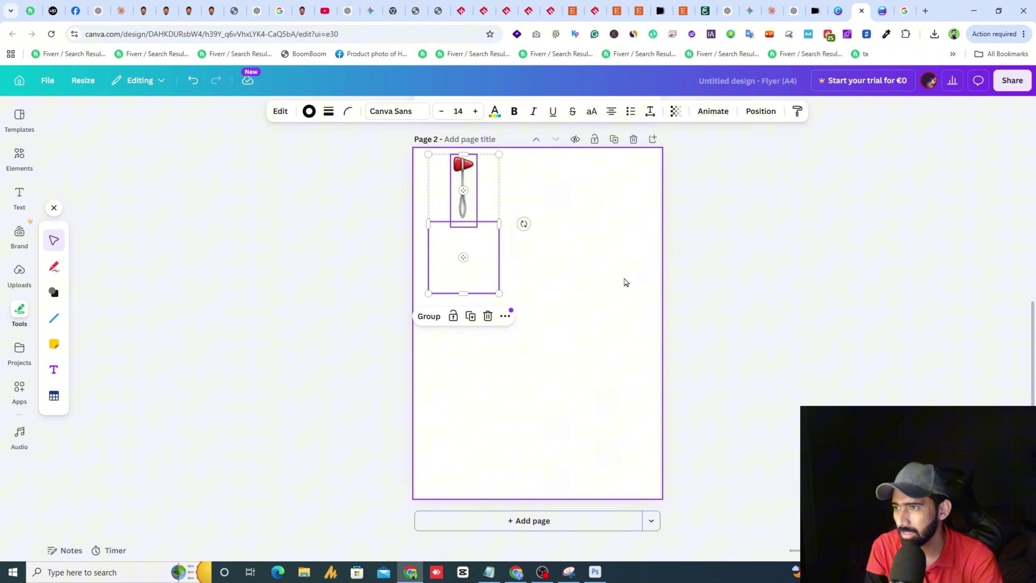
click(724, 292)
click(460, 278)
click(462, 172)
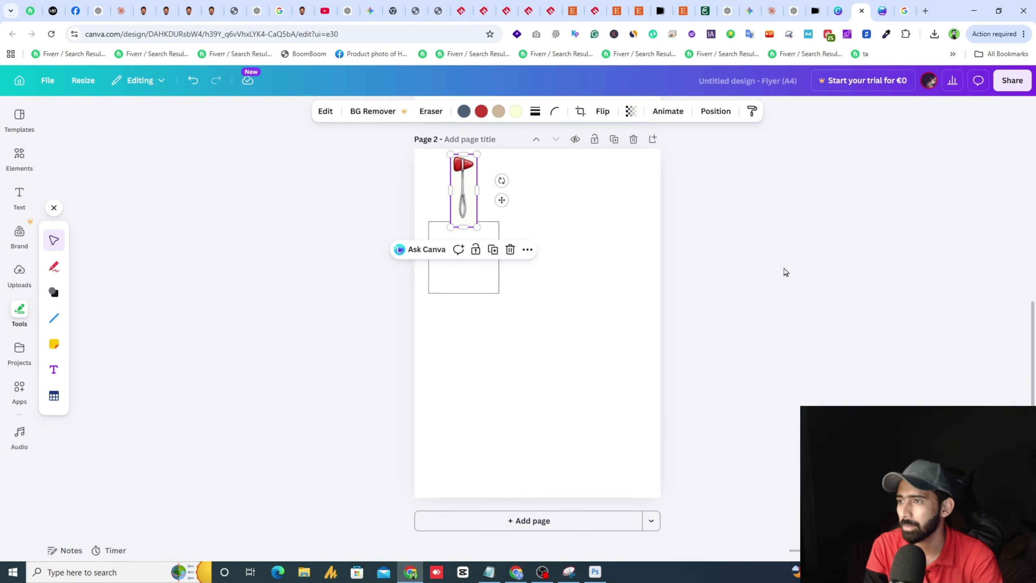
shift+click(485, 276)
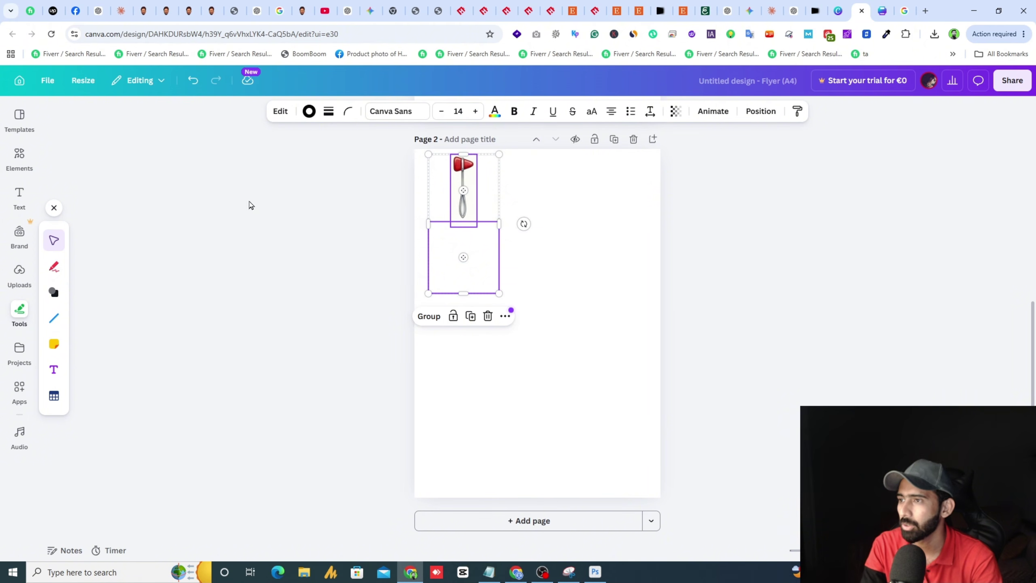
drag(478, 233, 615, 221)
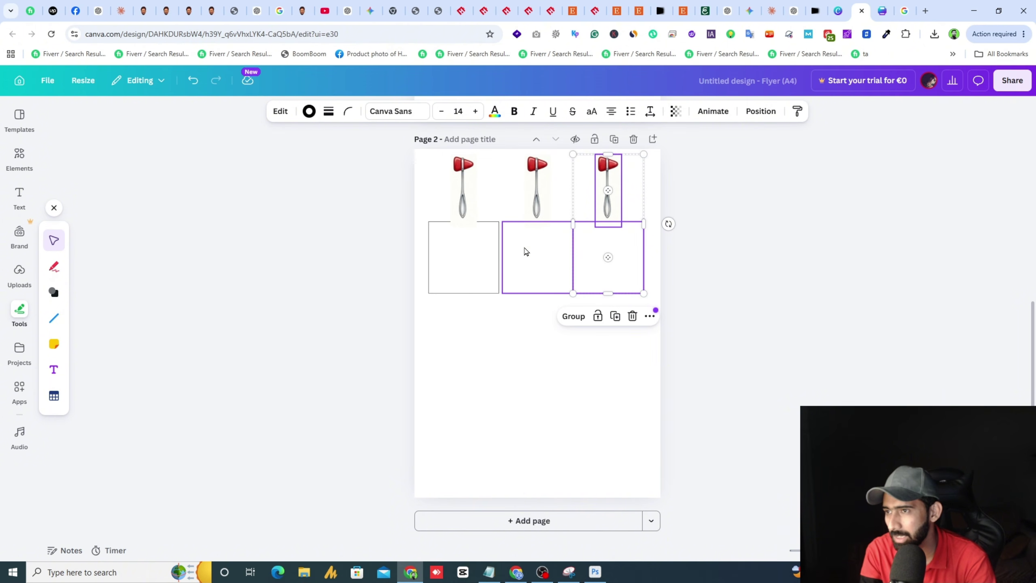
- Shift the first hammer and its square slightly over so the square sits flush against the middle square
click(470, 194)
click(482, 265)
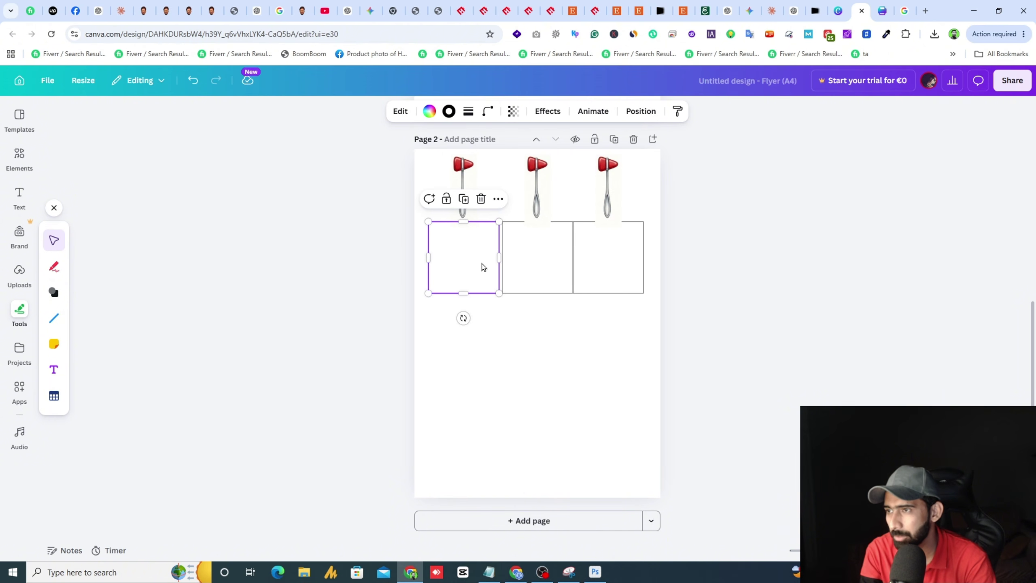
shift+click(457, 165)
drag(457, 165, 460, 165)
click(812, 350)
scroll(618, 298, up, 3)
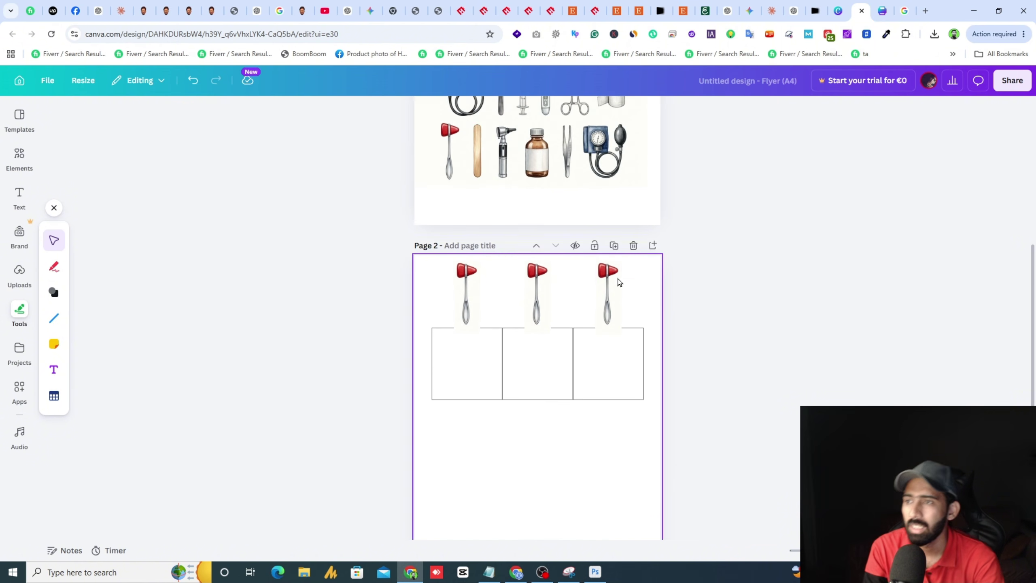
- Adjust the crop of the middle hammer image to show the otoscope instead, enlarging and centering it in the frame
click(459, 271)
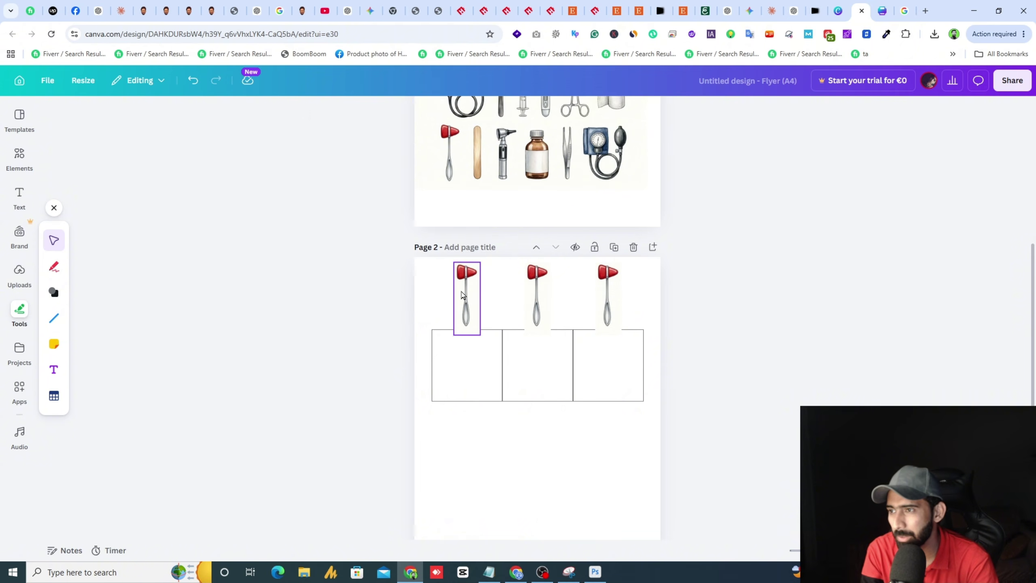
click(536, 294)
double_click(534, 296)
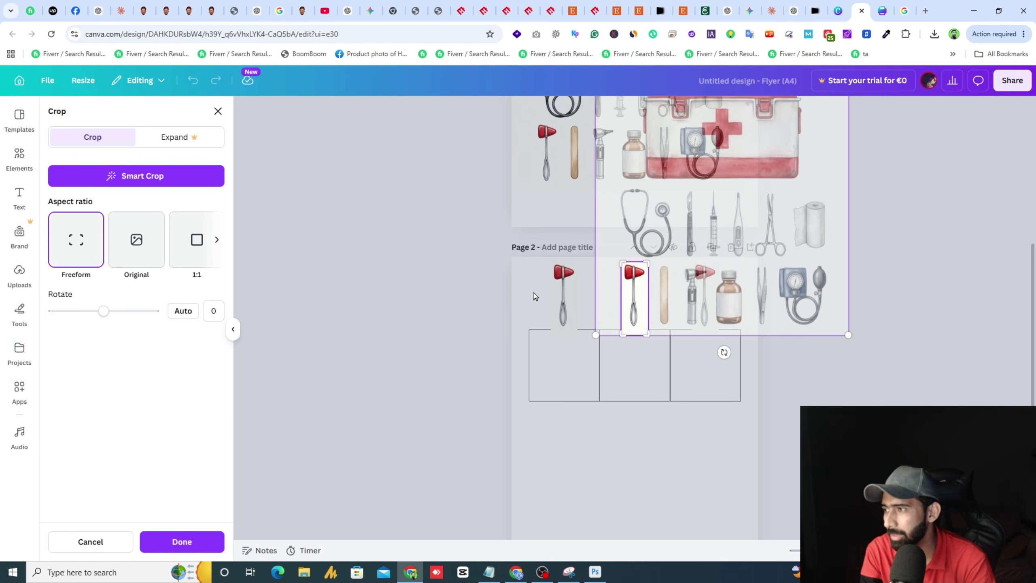
click(466, 314)
double_click(467, 314)
click(284, 363)
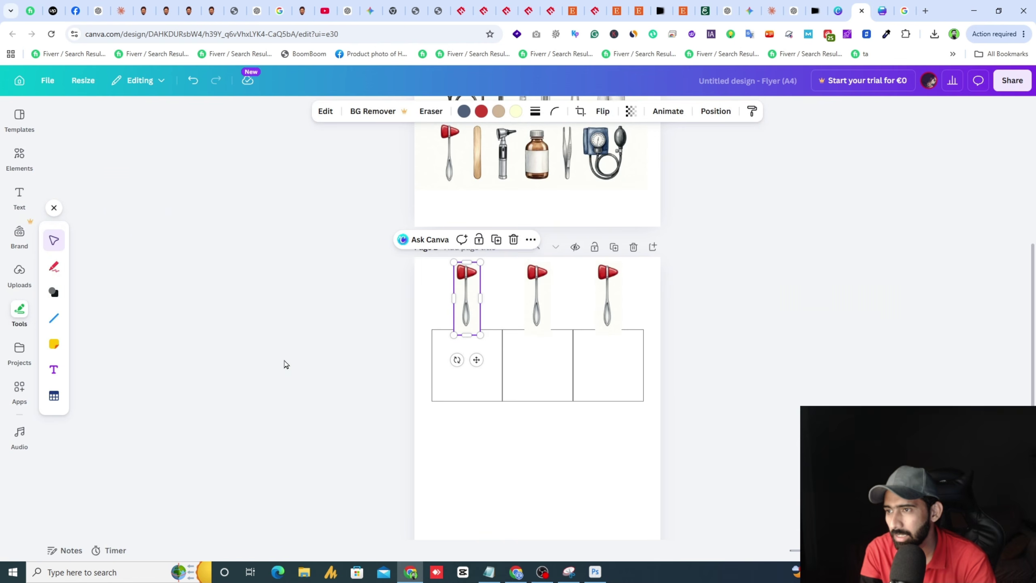
double_click(537, 291)
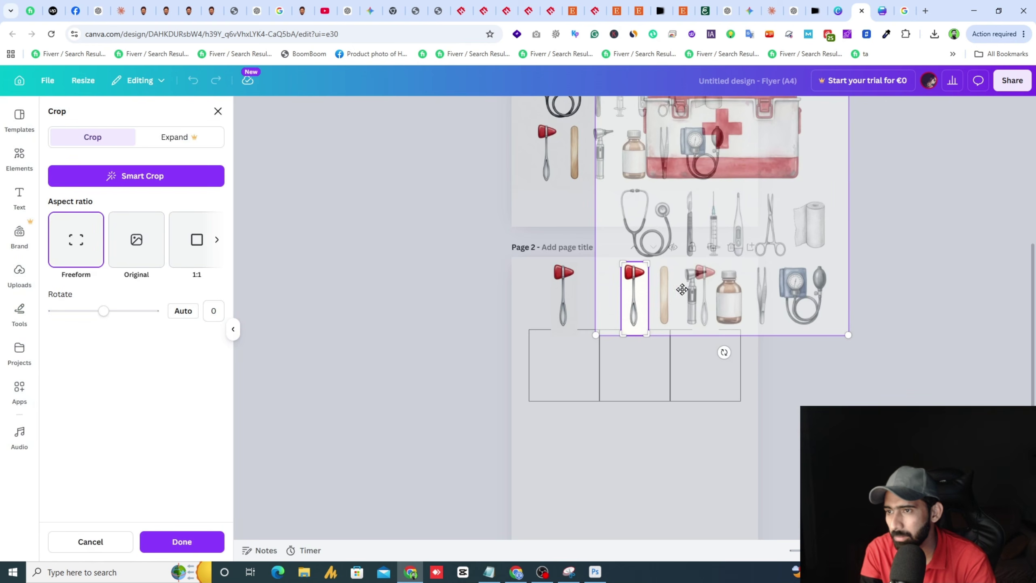
drag(768, 309, 740, 306)
mouse_move(818, 338)
mouse_down()
mouse_move(842, 349)
mouse_move(833, 347)
mouse_up()
drag(747, 283, 730, 286)
click(897, 347)
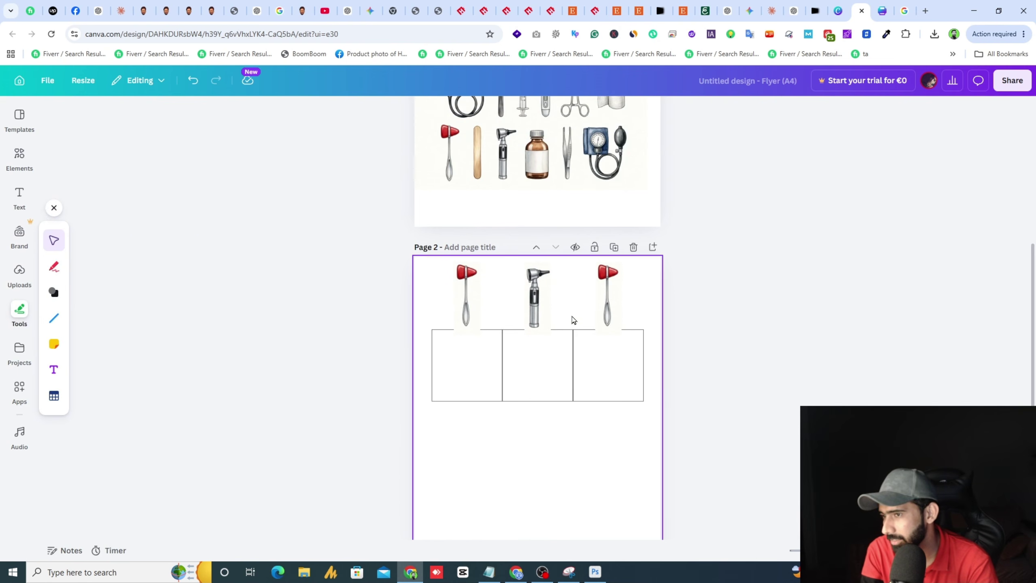
- Adjust the crop of the third hammer image to show the tweezers, slightly enlarged and centered in the frame
click(609, 302)
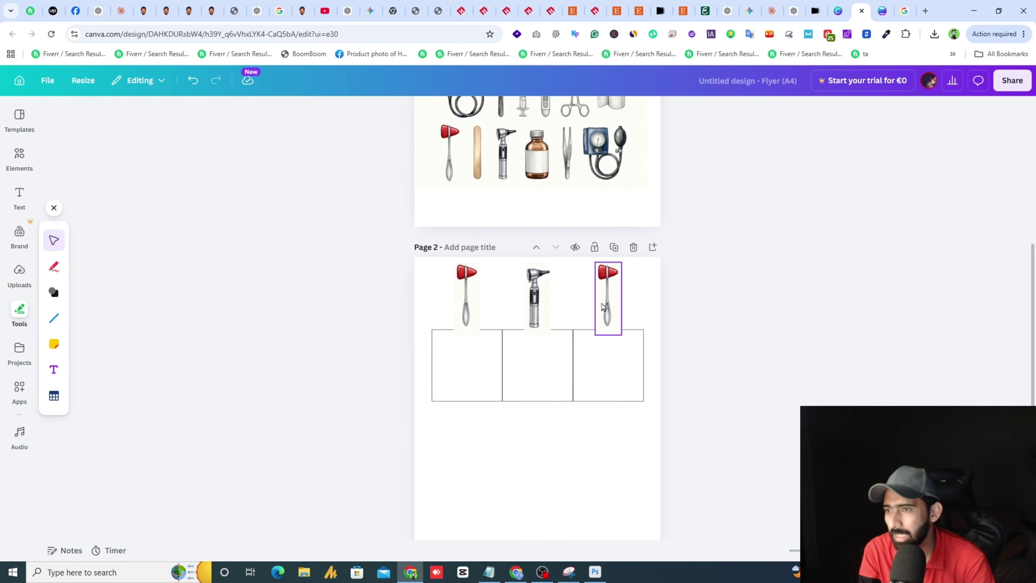
double_click(609, 299)
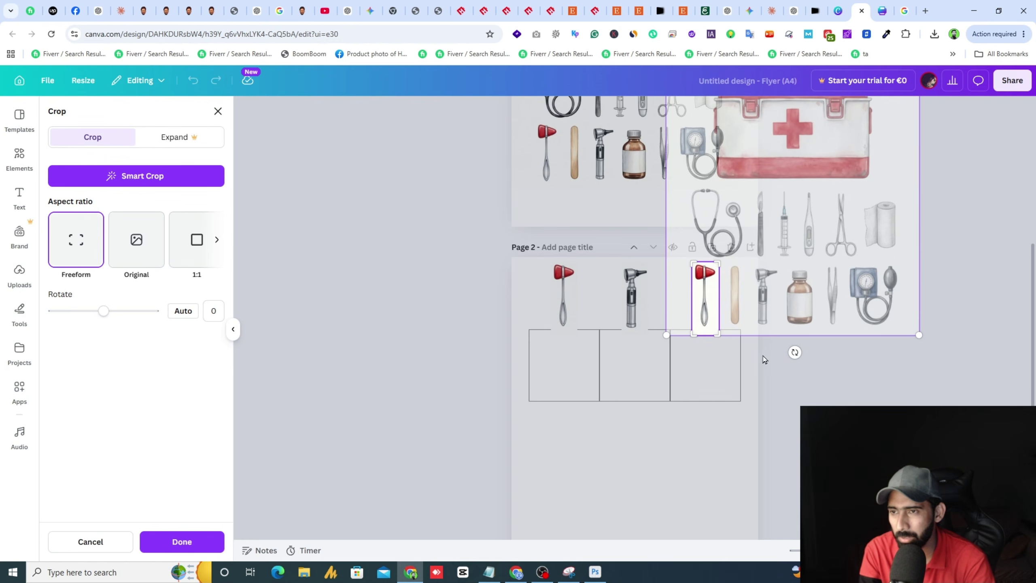
drag(862, 304, 737, 302)
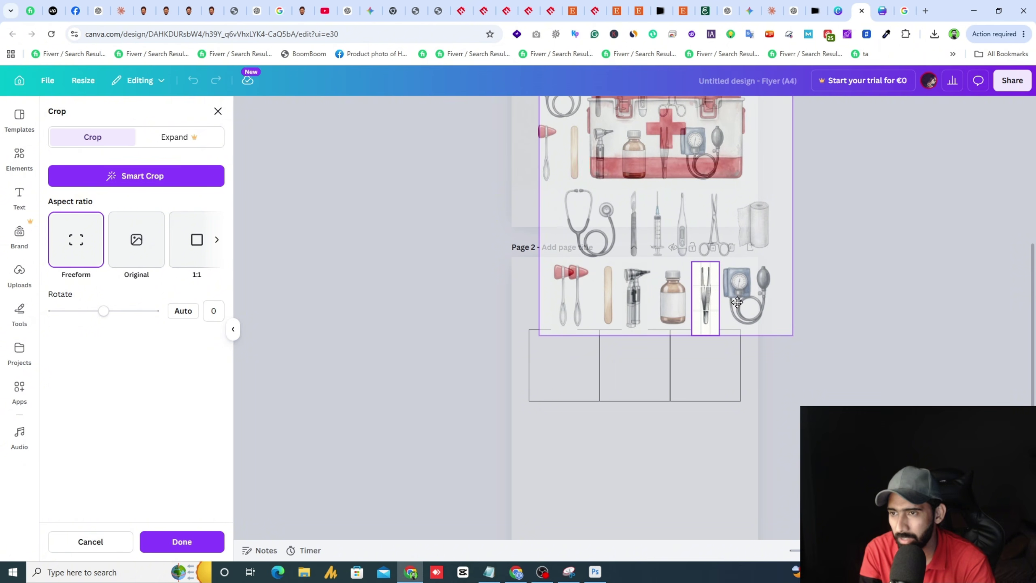
drag(794, 337, 803, 351)
drag(769, 314, 757, 300)
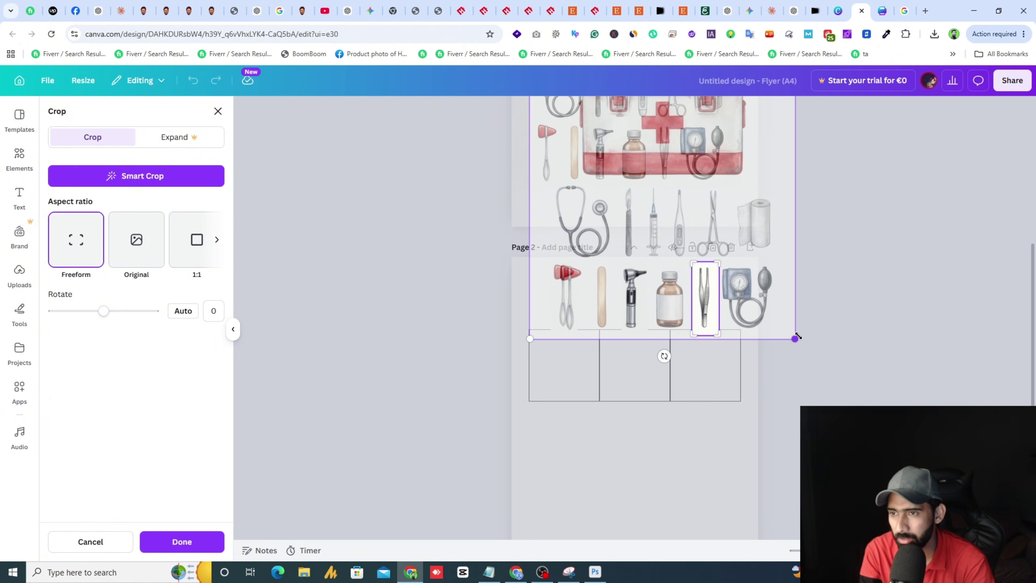
click(830, 331)
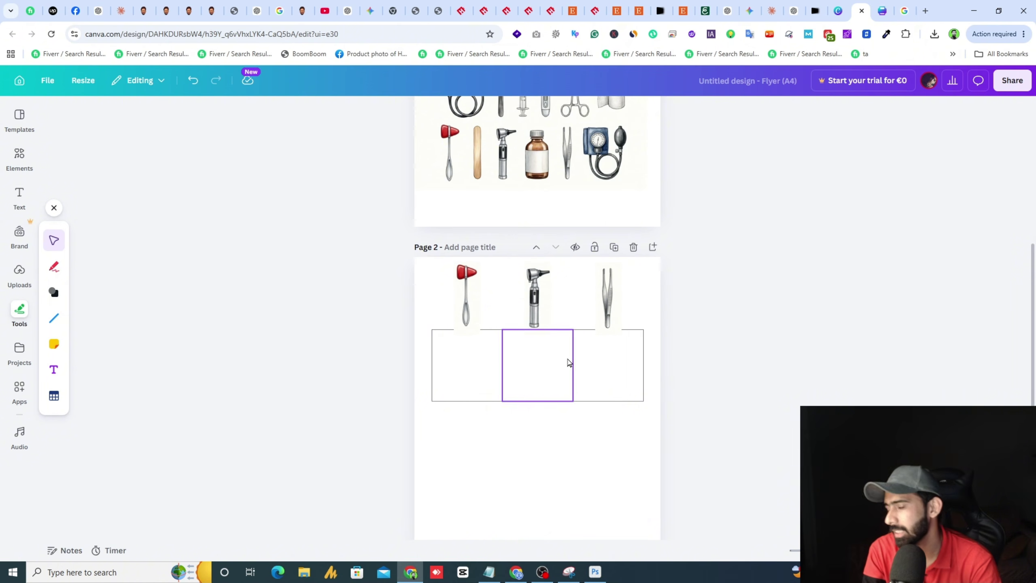
- Duplicate the whole row of three tools and outlined squares, placing the copy directly below the first row
click(602, 306)
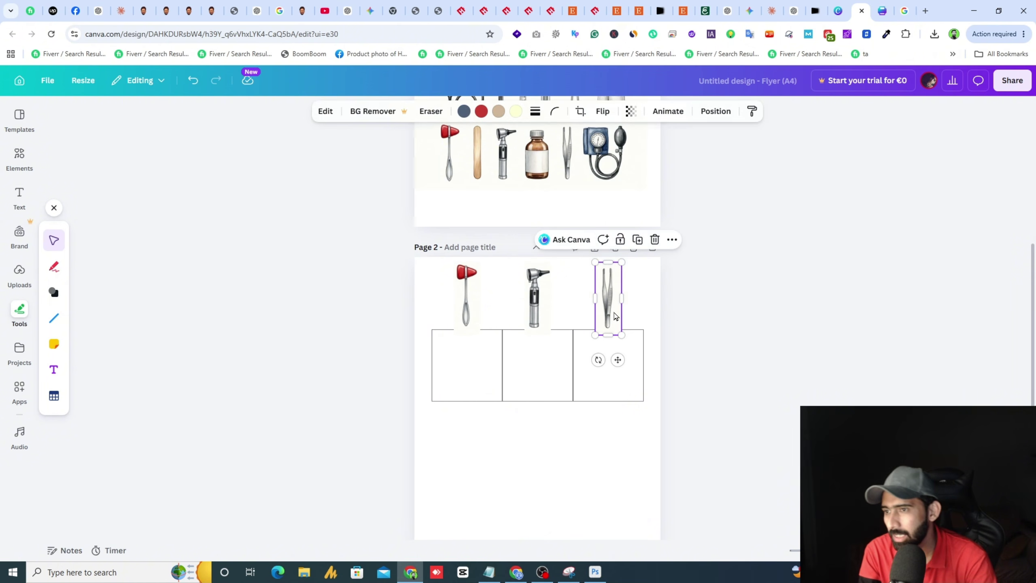
click(466, 298)
shift+click(539, 309)
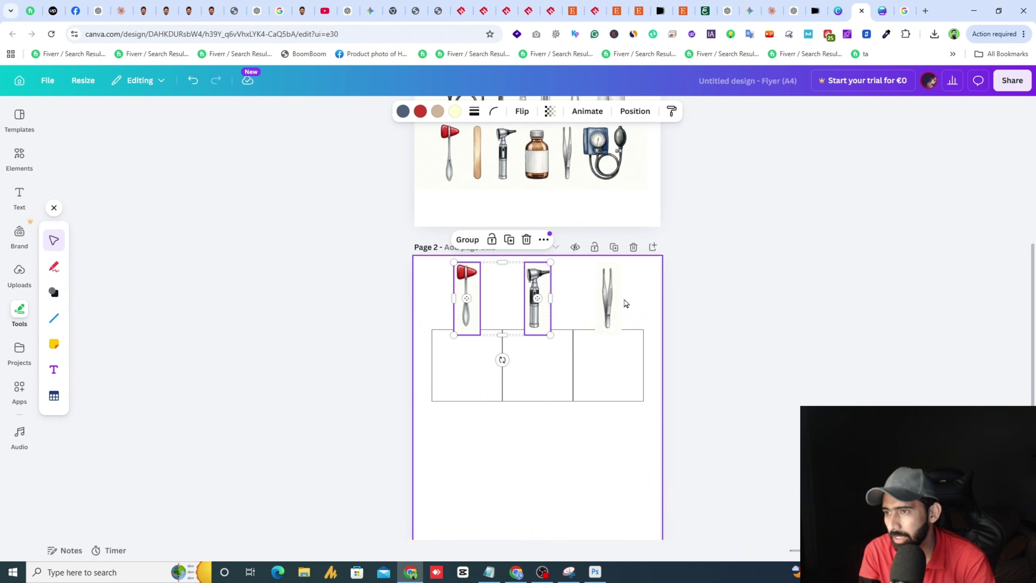
click(684, 332)
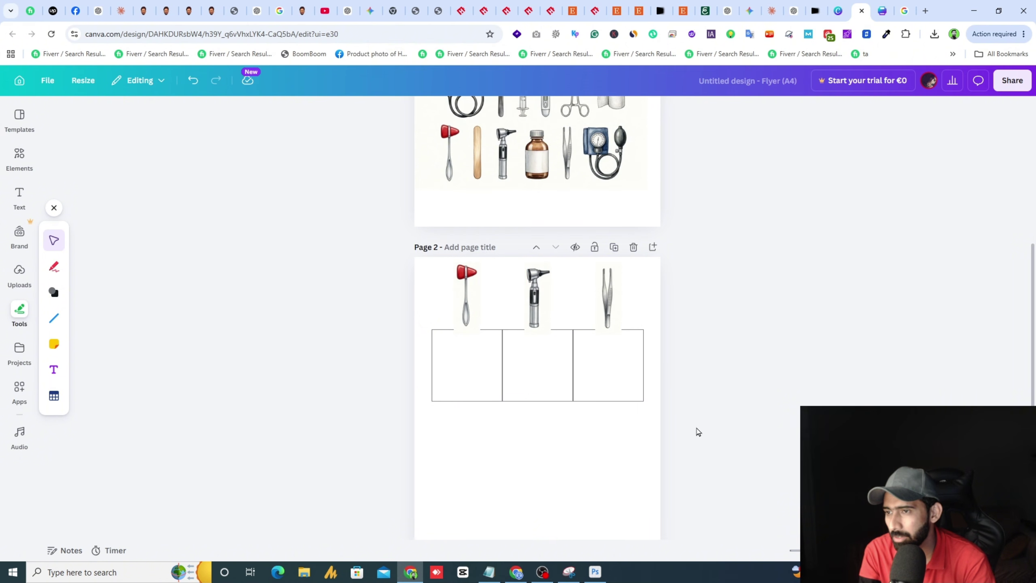
click(473, 290)
click(542, 296)
drag(364, 436, 783, 259)
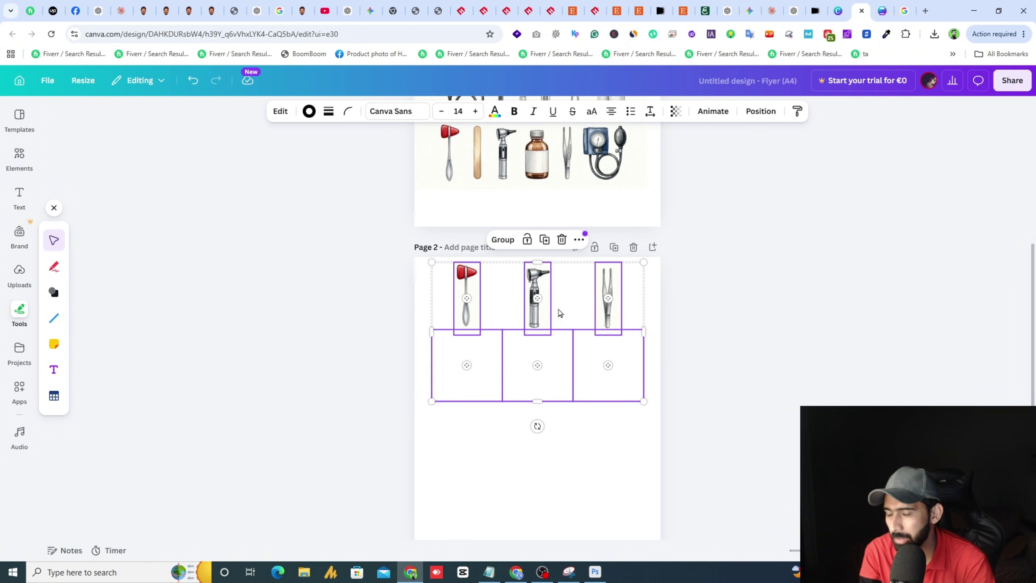
scroll(688, 249, down, 3)
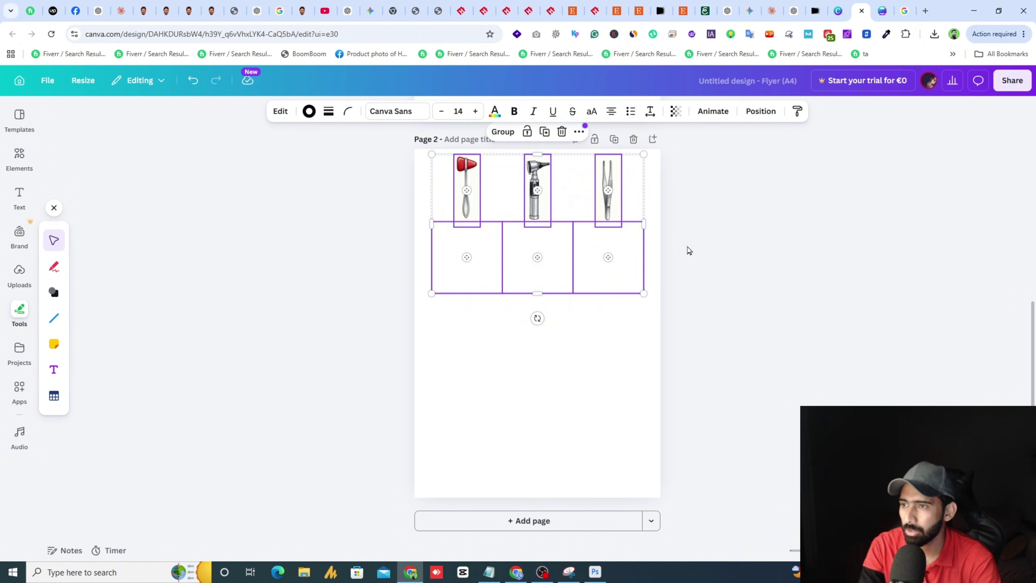
drag(538, 261, 531, 352)
click(661, 347)
- Recrop the second row's hammer image to show the brown medicine bottle, enlarging the artwork and widening the frame to fit it
scroll(449, 330, up, 2)
click(474, 369)
double_click(473, 370)
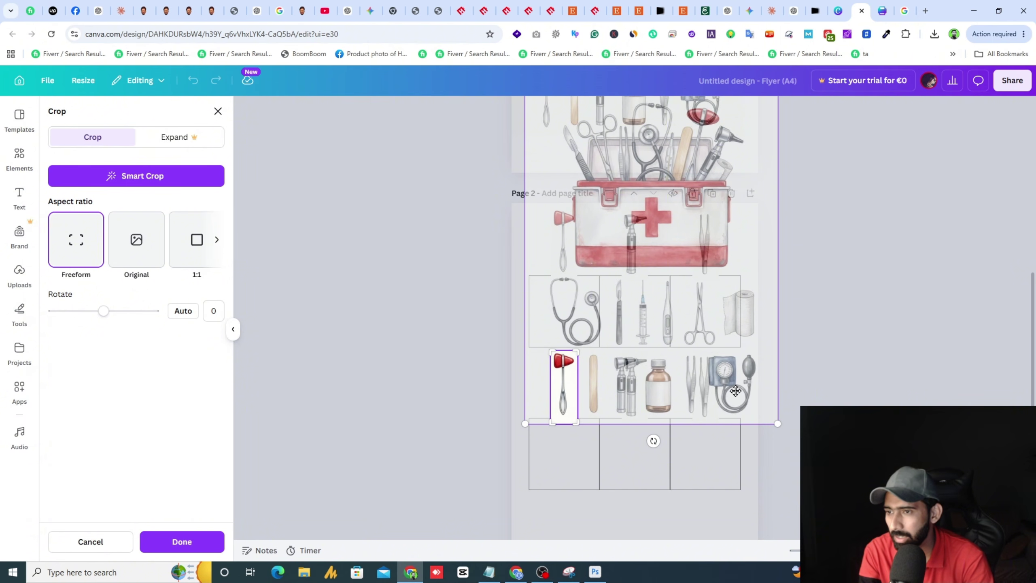
drag(728, 347, 632, 306)
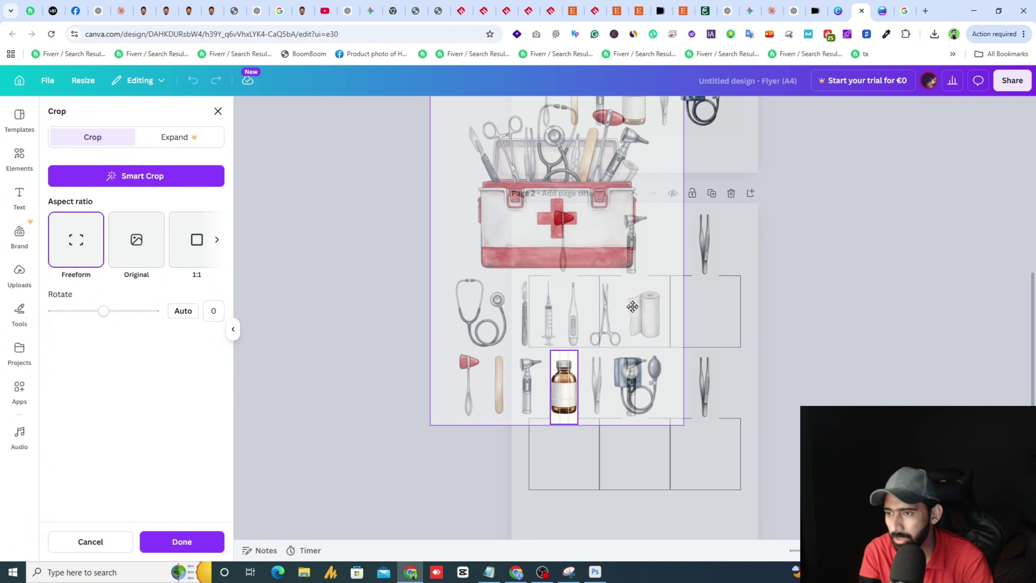
mouse_move(676, 424)
mouse_down()
mouse_move(704, 446)
mouse_move(692, 429)
mouse_up()
drag(651, 349, 654, 351)
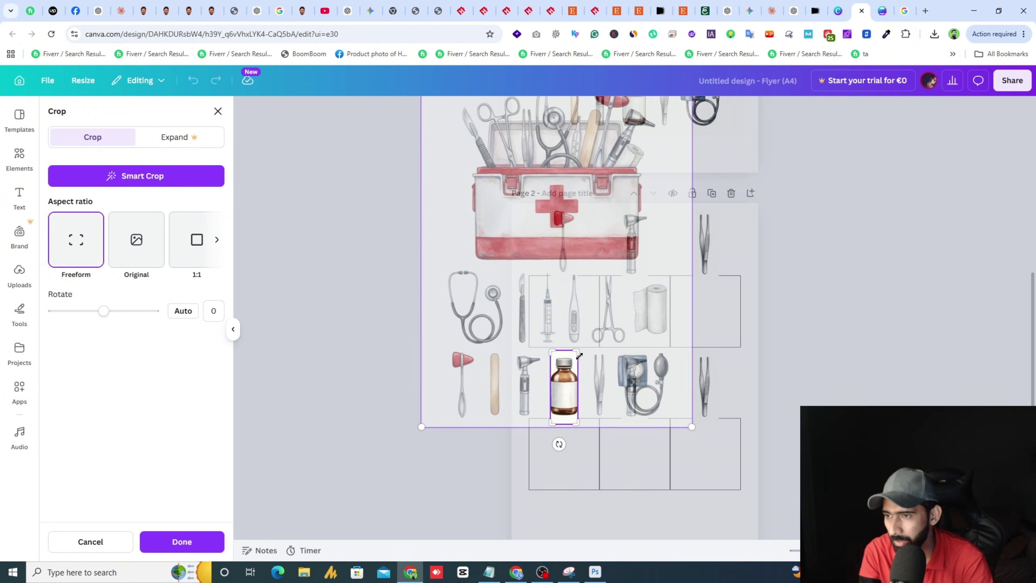
drag(578, 351, 547, 353)
click(812, 385)
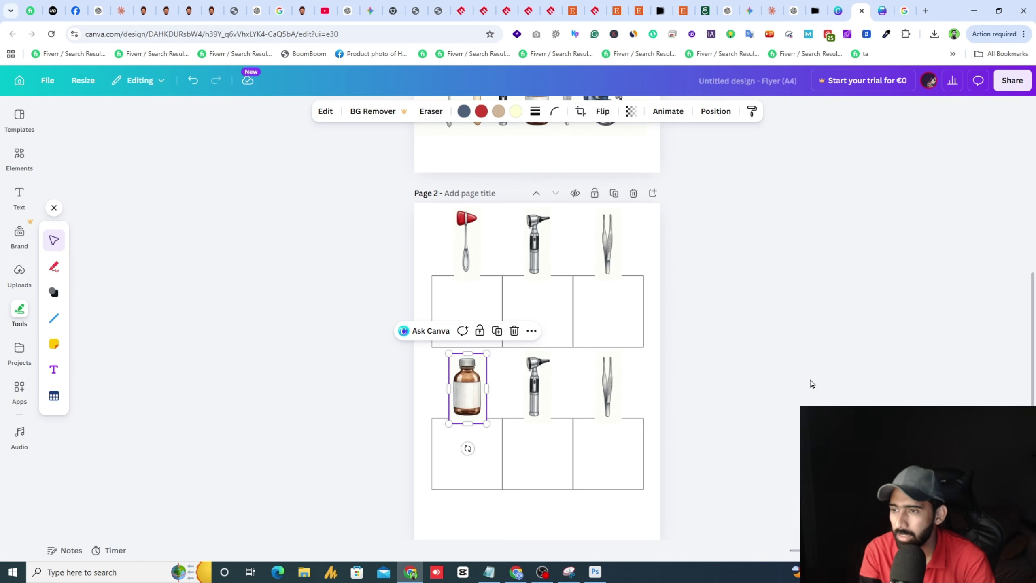
- Recrop the second row's otoscope image to show the scalpel, extending the crop frame slightly around it
click(534, 384)
double_click(535, 379)
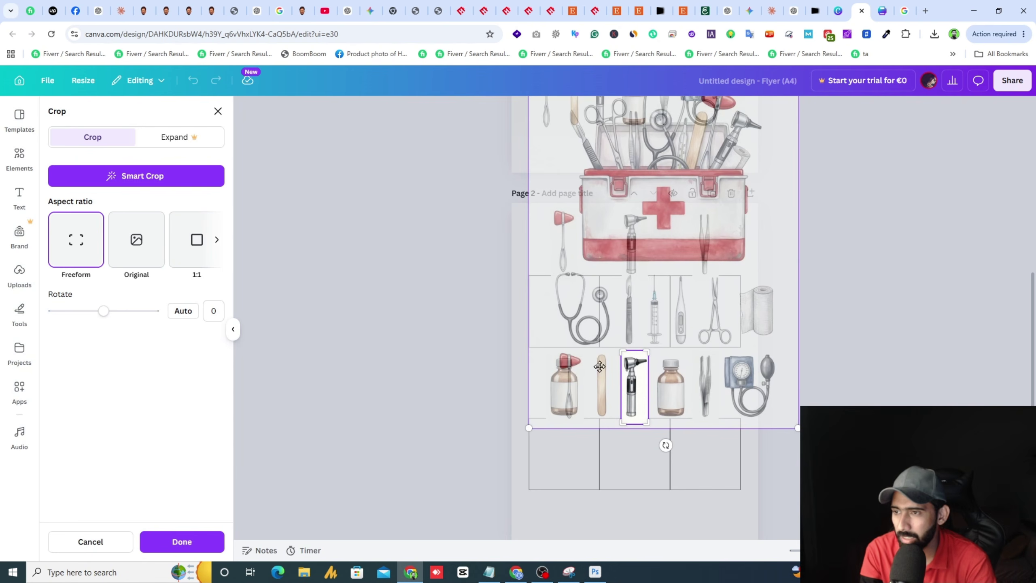
drag(697, 286, 702, 369)
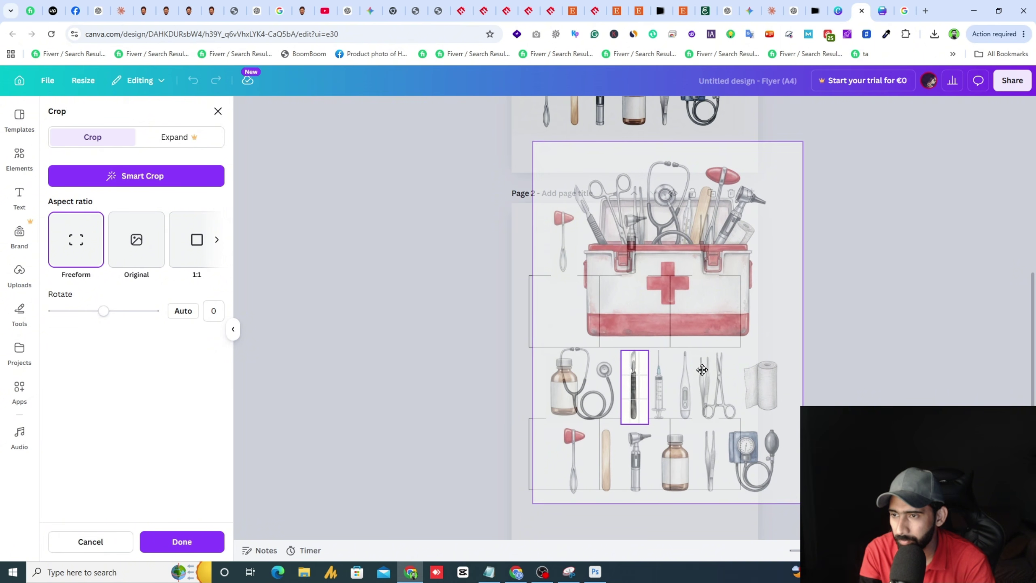
drag(621, 348, 616, 347)
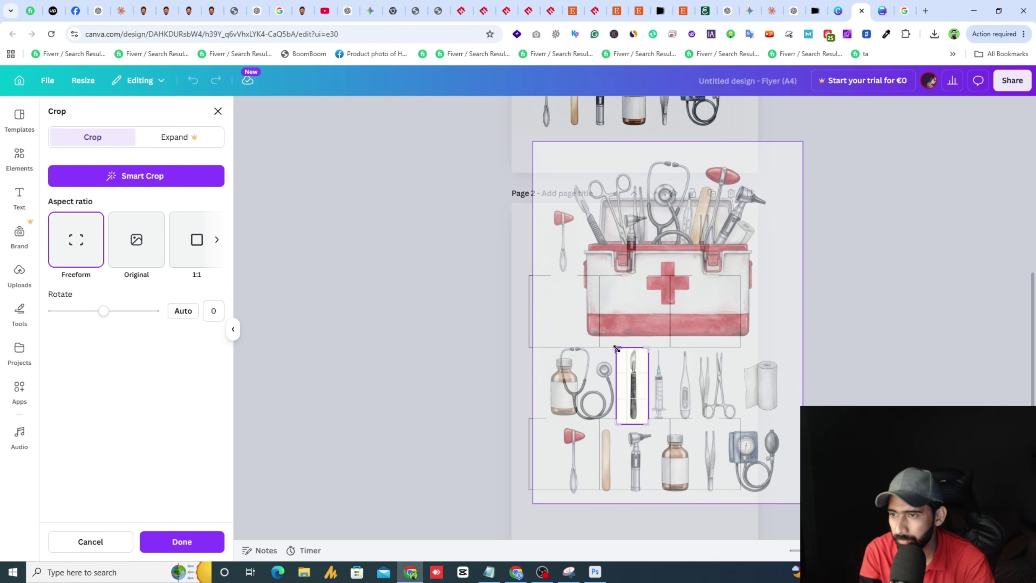
click(840, 359)
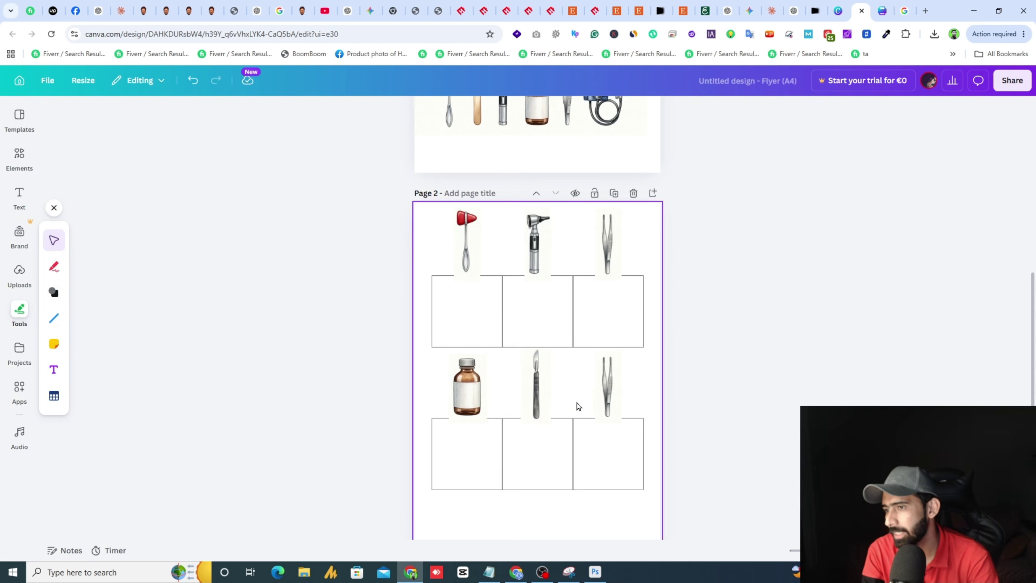
- Recrop the second row's tweezers image to show the bandage roll, widening the frame and enlarging the artwork inside it
click(610, 387)
double_click(611, 387)
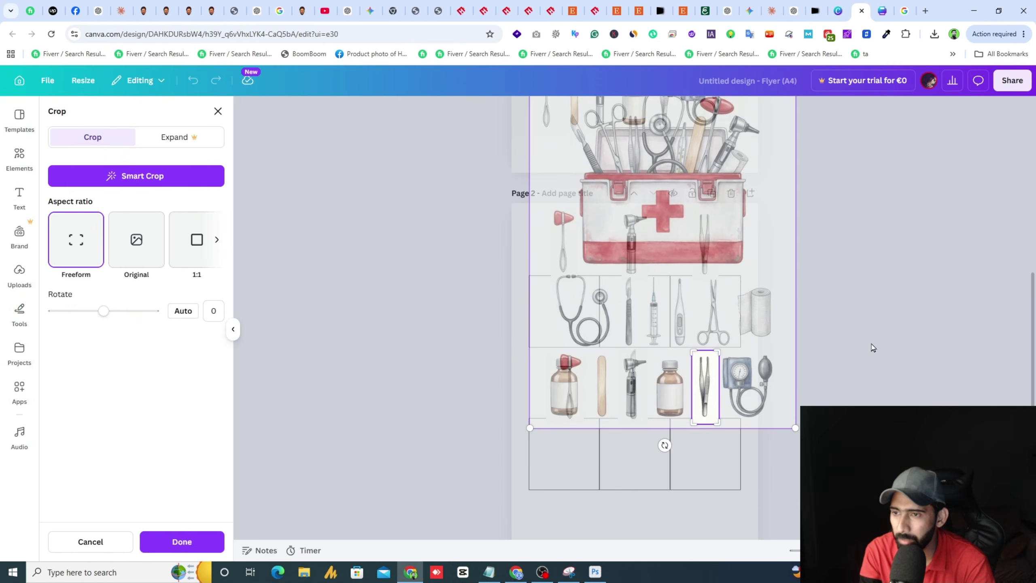
drag(756, 275, 675, 350)
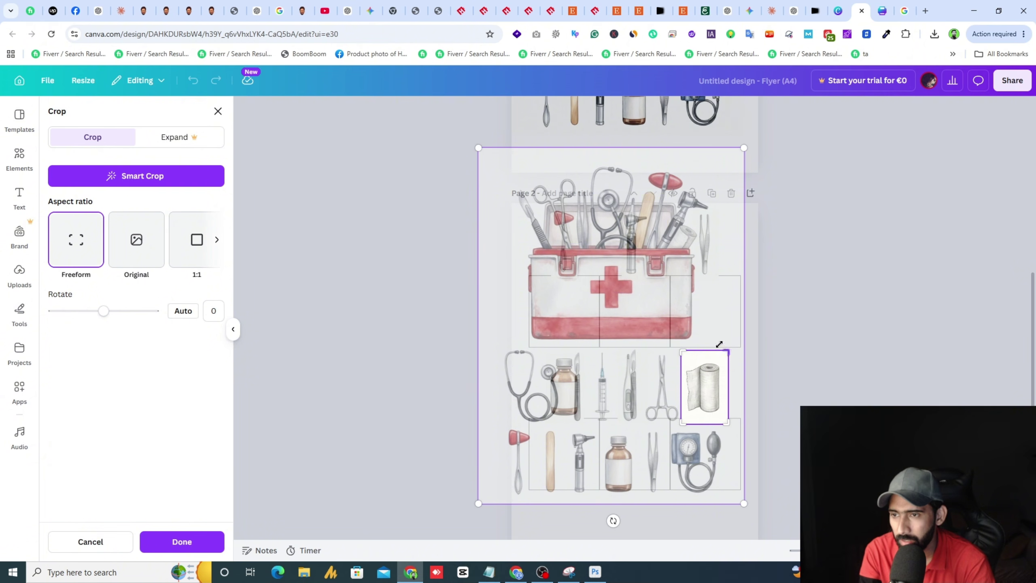
drag(743, 503, 706, 455)
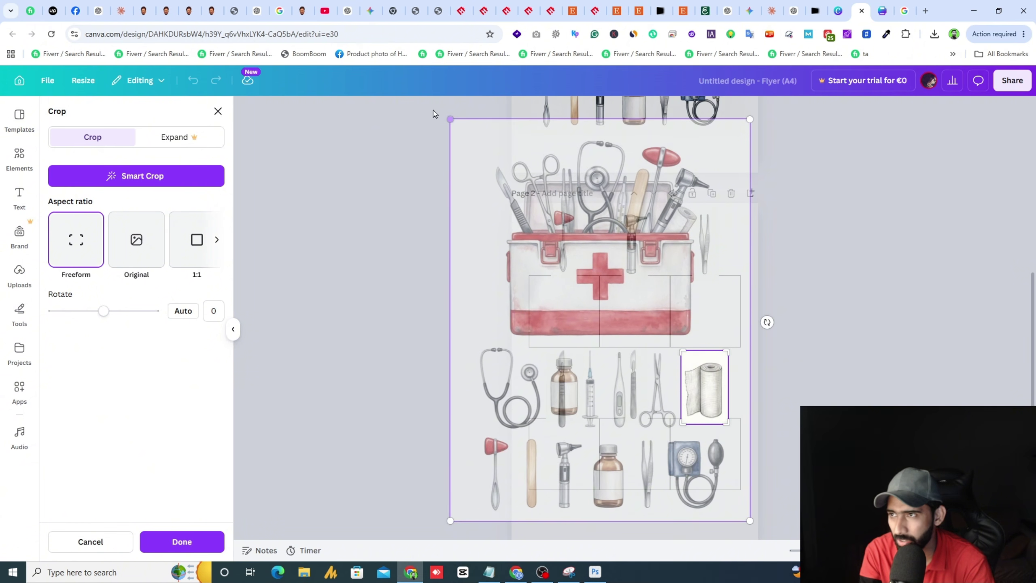
drag(449, 119, 432, 96)
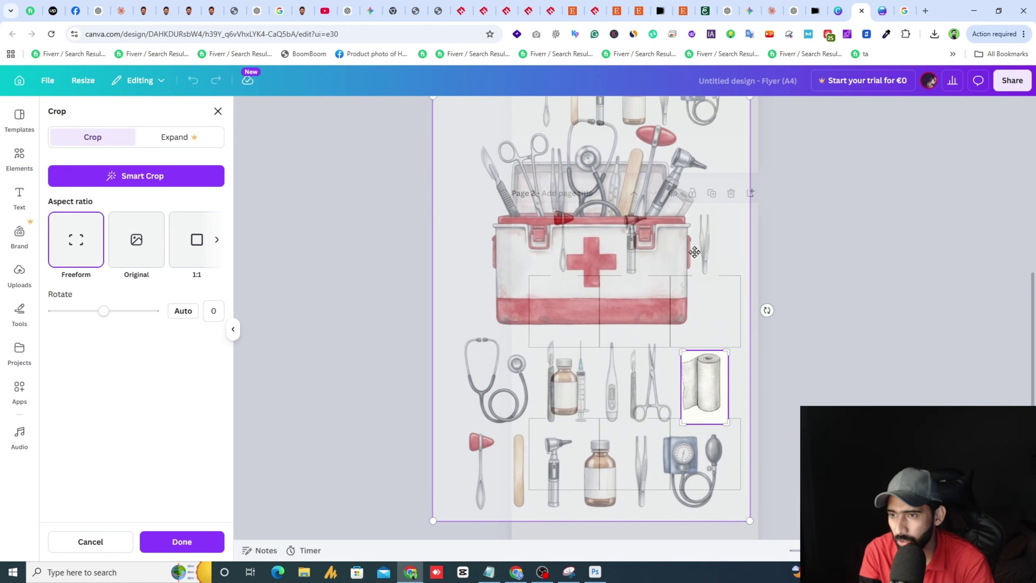
drag(695, 252, 699, 259)
click(865, 337)
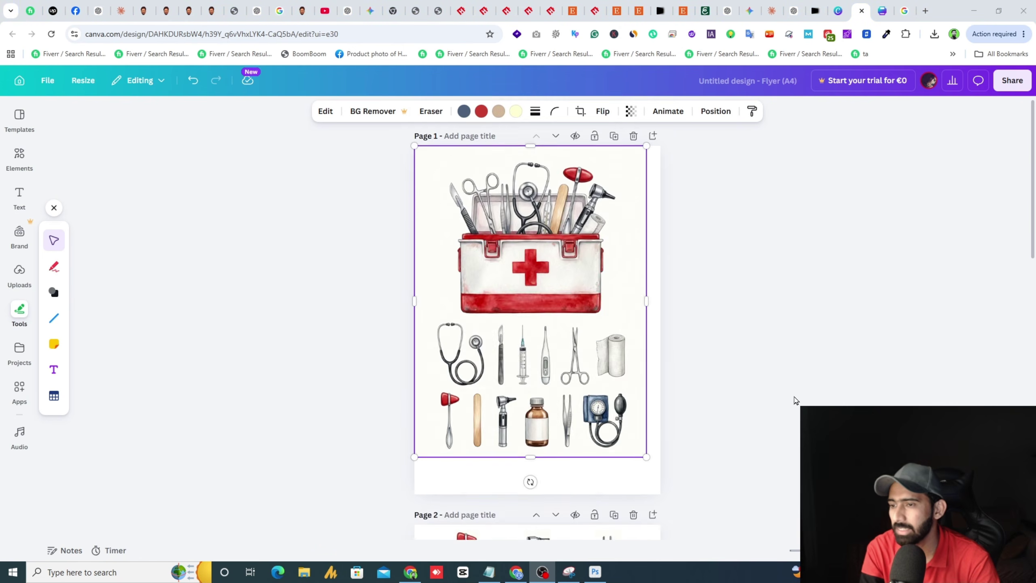
- Review the wrapper layouts on the following pages down to page 3
scroll(636, 296, down, 10)
scroll(597, 238, down, 9)
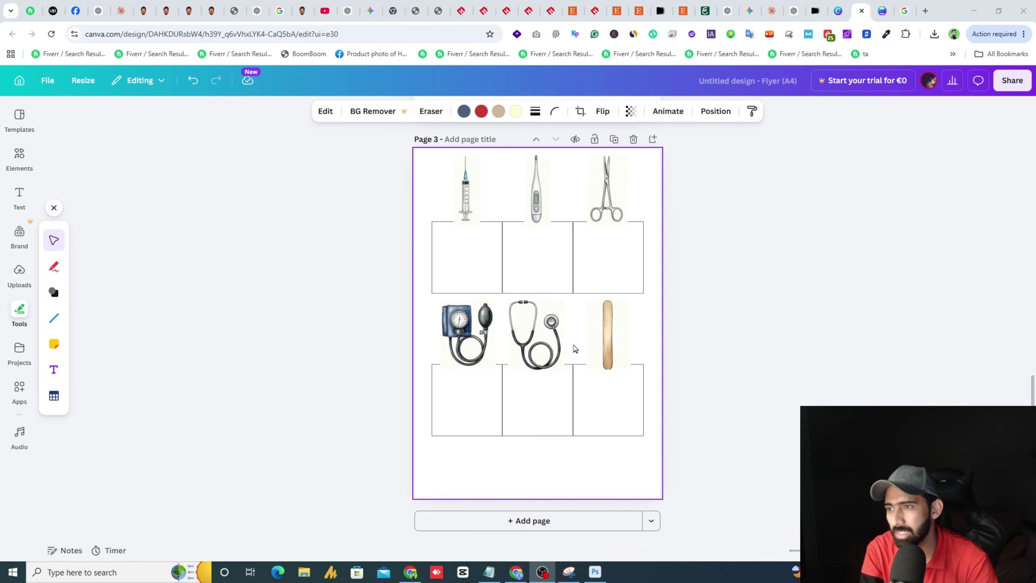
- Compare the wrapper pages with the Etsy Duplo wrapper listing's wrapper photo and its main Papa cup photo
scroll(759, 293, up, 5)
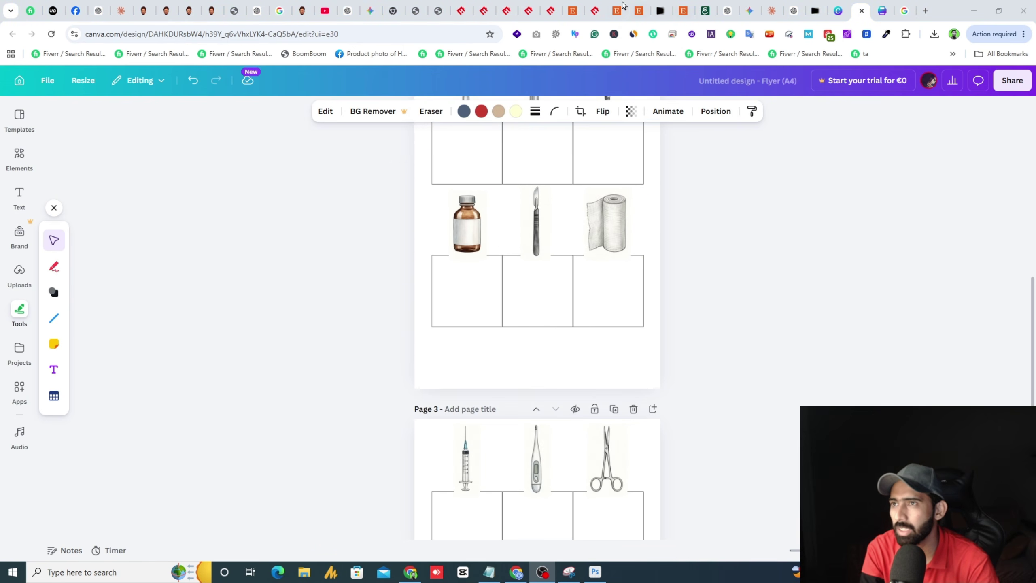
click(625, 11)
click(646, 6)
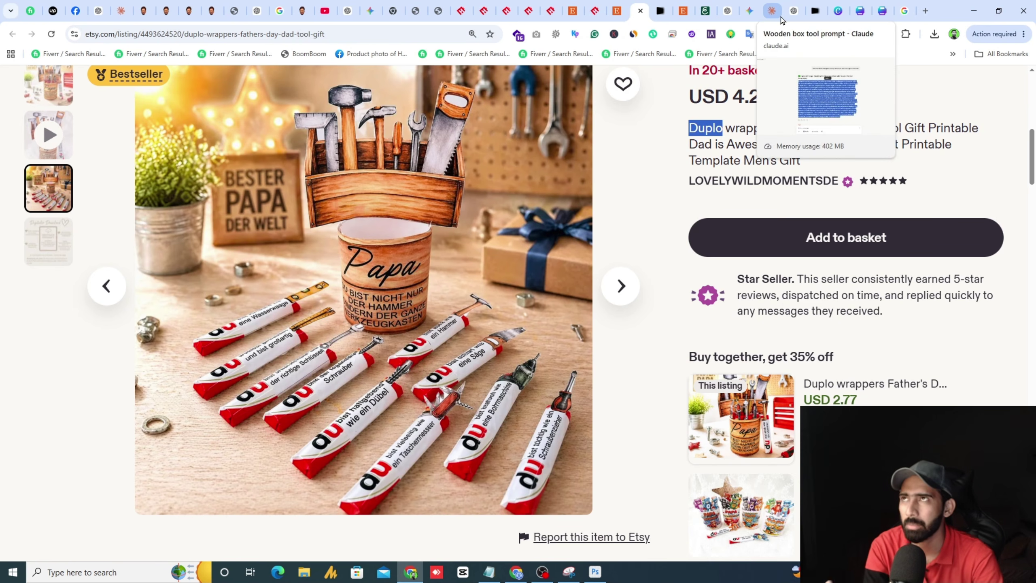
click(860, 10)
scroll(619, 367, down, 5)
scroll(684, 361, up, 7)
scroll(535, 326, up, 1)
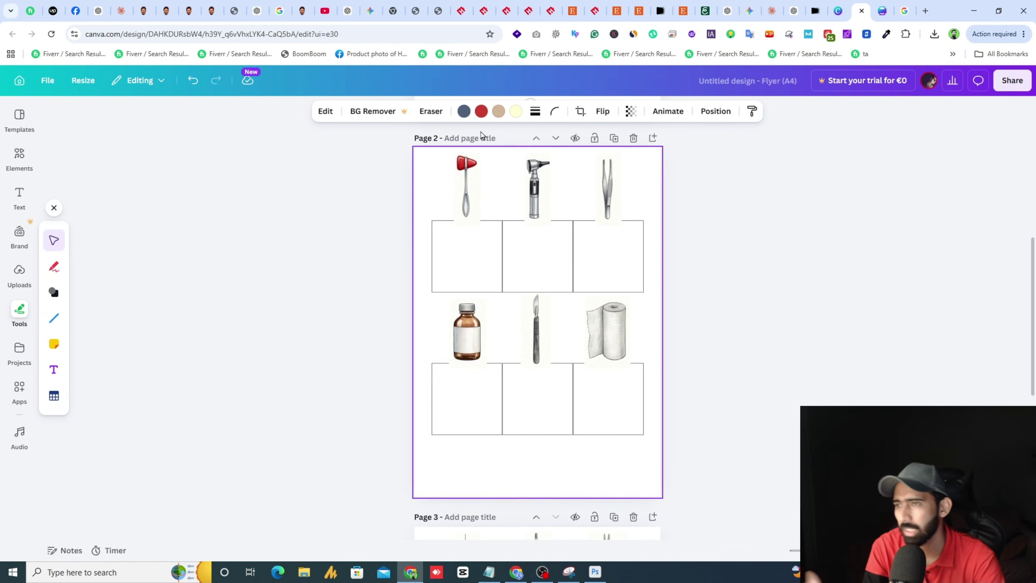
click(622, 5)
click(634, 6)
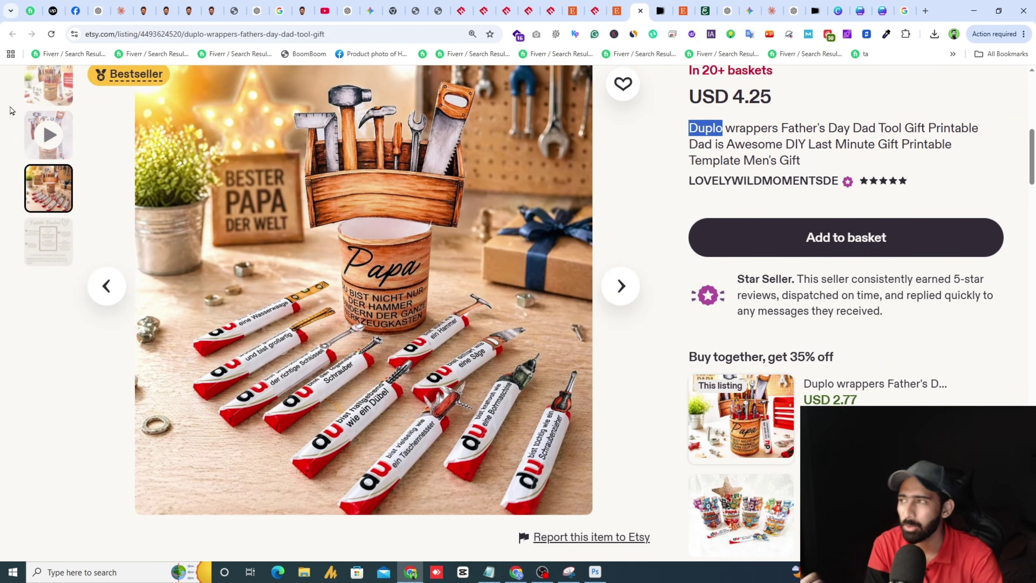
click(52, 86)
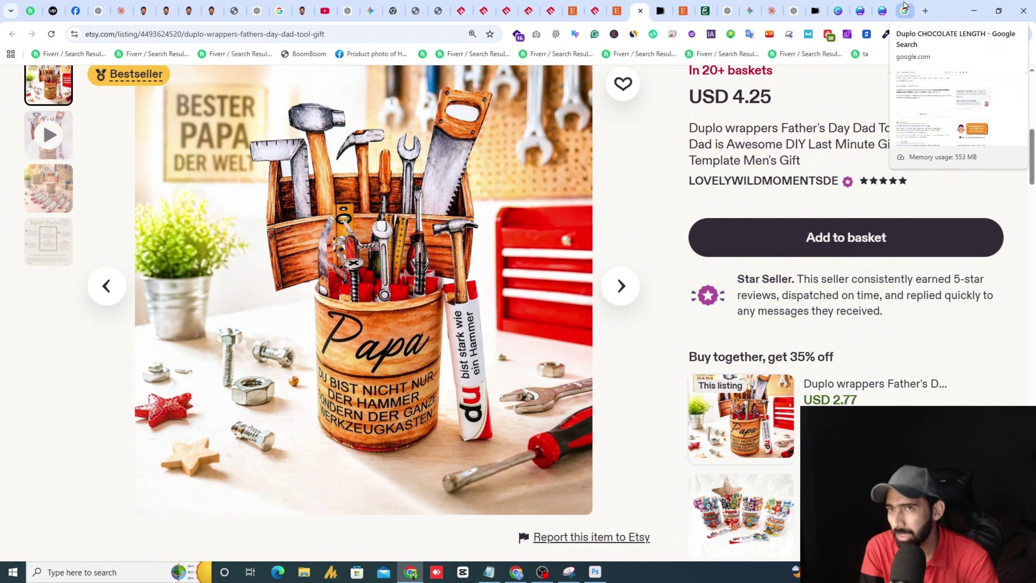
click(860, 10)
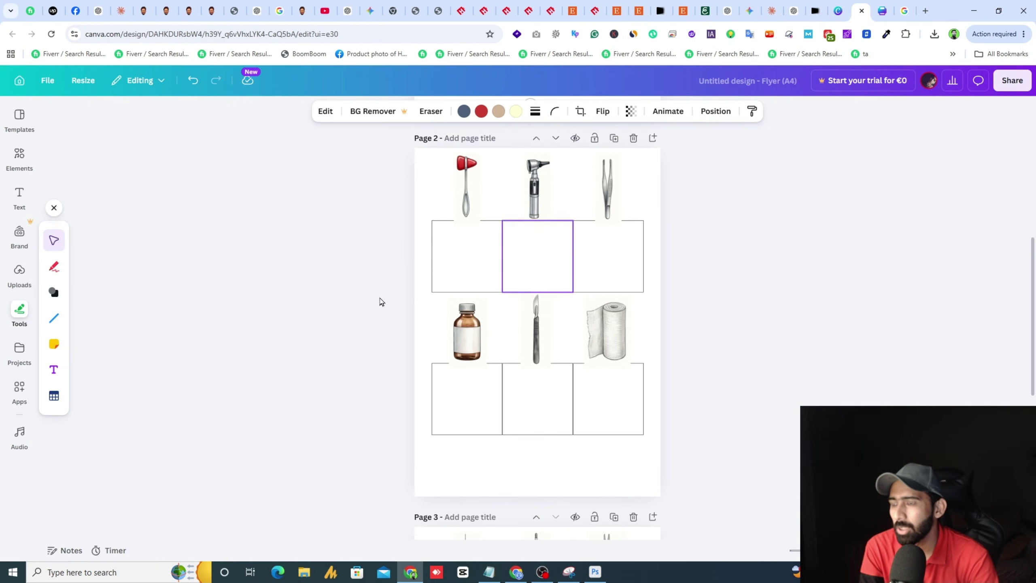
scroll(421, 261, down, 5)
scroll(474, 327, up, 5)
scroll(477, 333, up, 5)
click(538, 300)
drag(539, 300, 70, 299)
key(ctrl+z)
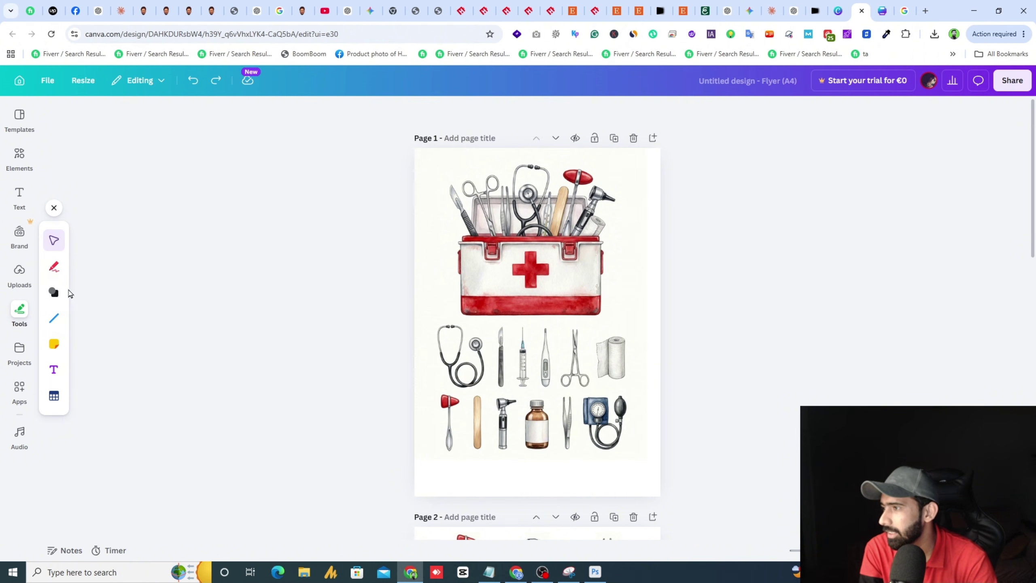
- Add a red square shape over the medical box artwork on page 1 and enlarge it to about 101 × 100 mm
click(66, 294)
click(84, 240)
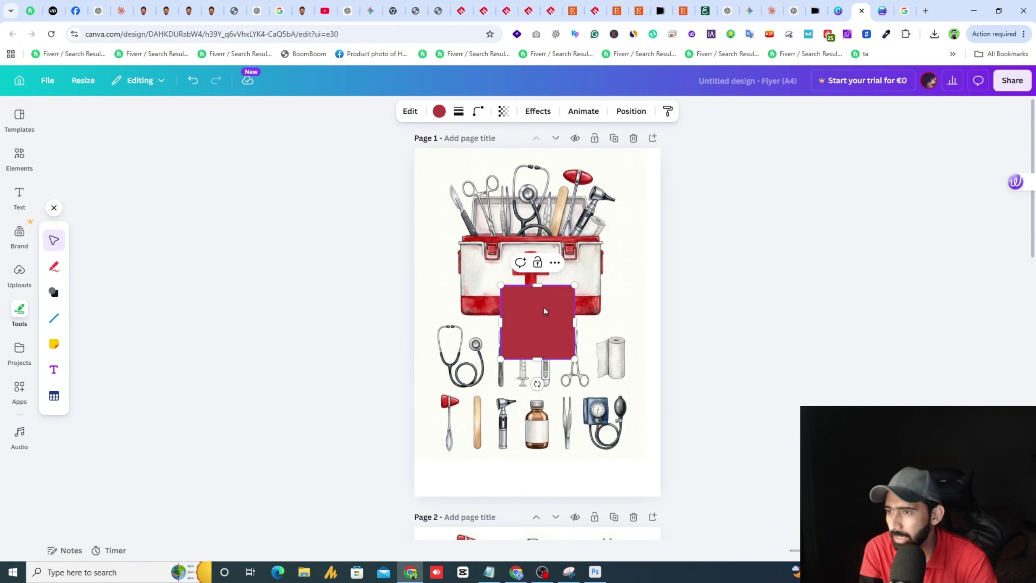
drag(540, 284, 540, 237)
drag(576, 297, 619, 295)
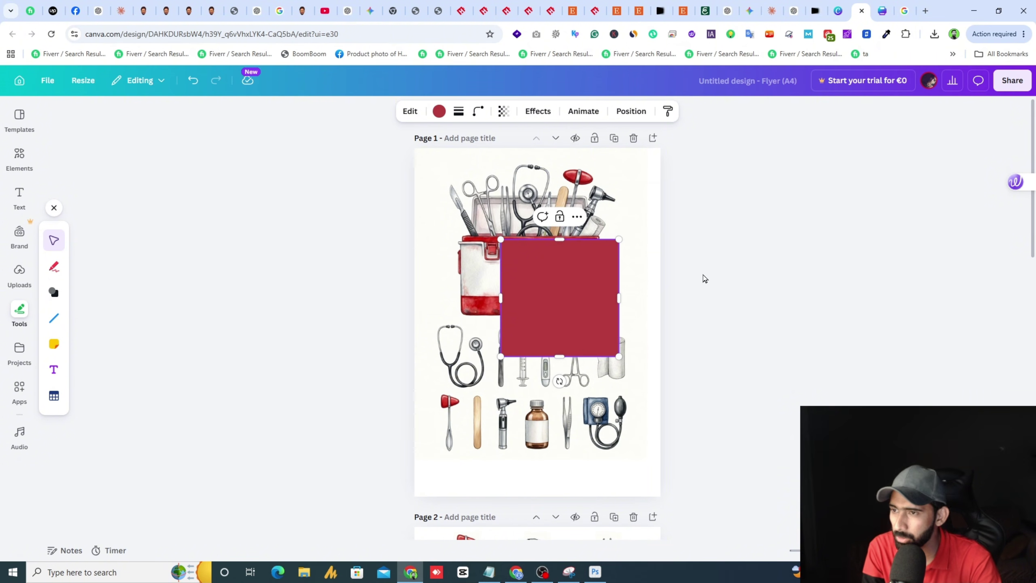
drag(619, 296, 621, 297)
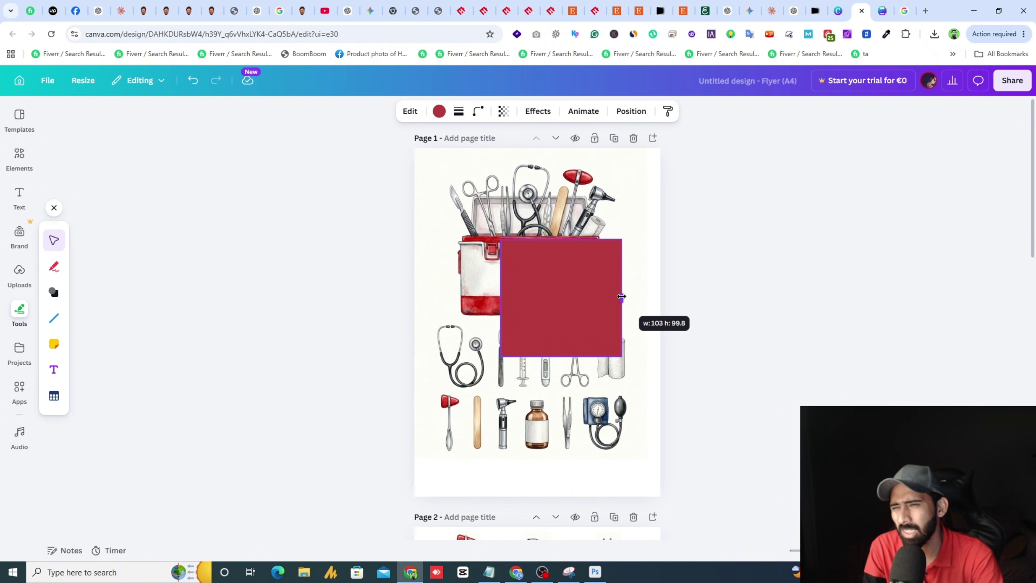
drag(621, 296, 618, 296)
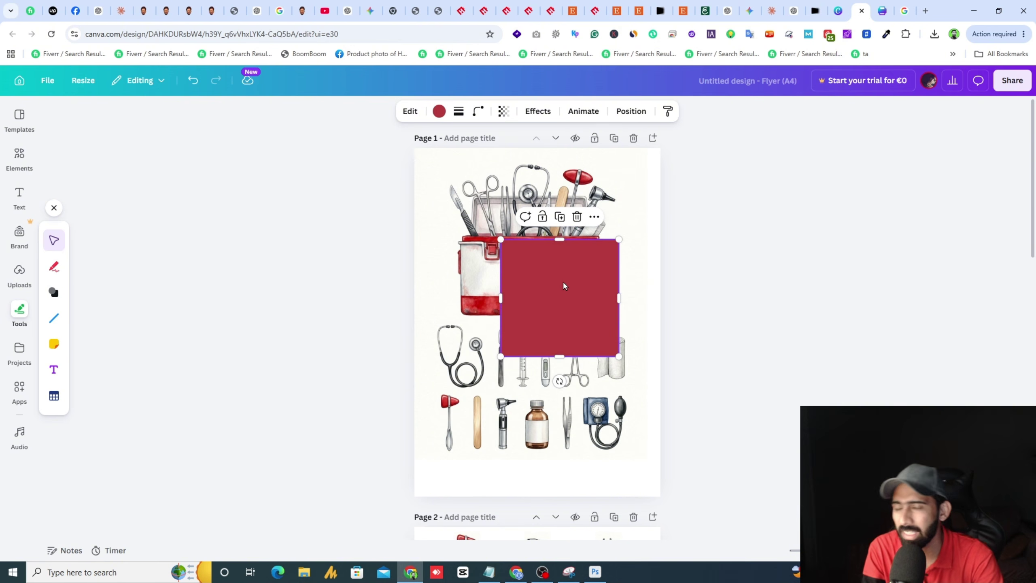
click(911, 6)
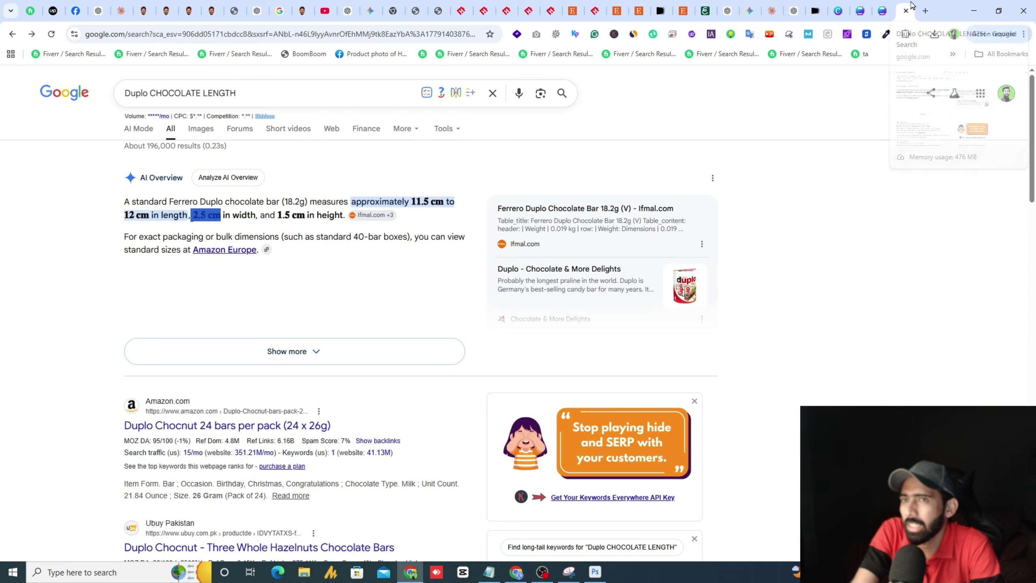
triple_click(261, 99)
key(BackSpace)
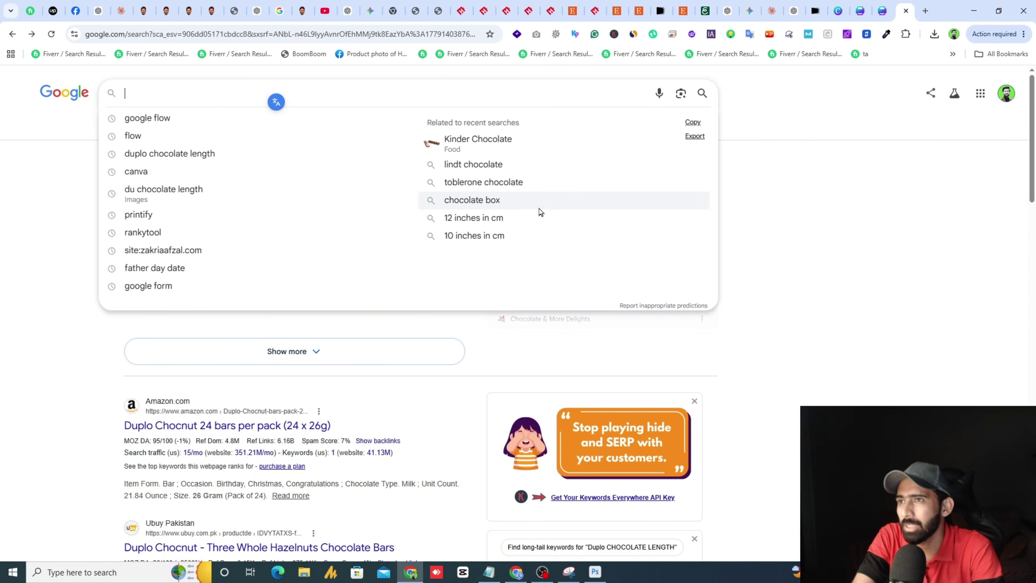
- Switch to Claude and ask in a new chat "mery circle ka dia 100mm iska perimeter kia hoga", checking the millimetre value in the reply
click(772, 10)
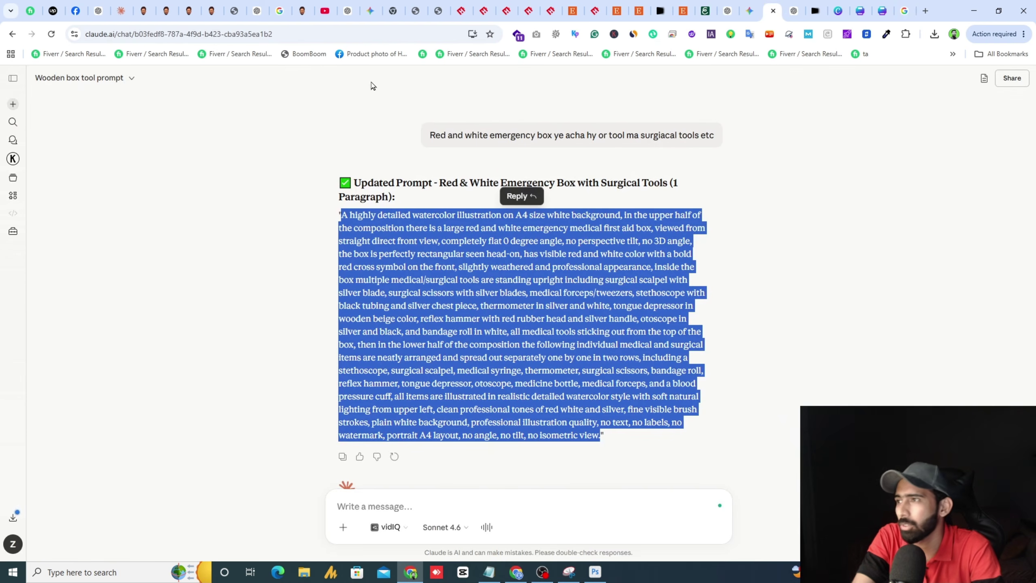
click(13, 104)
text(mery circle ka dia 100mm)
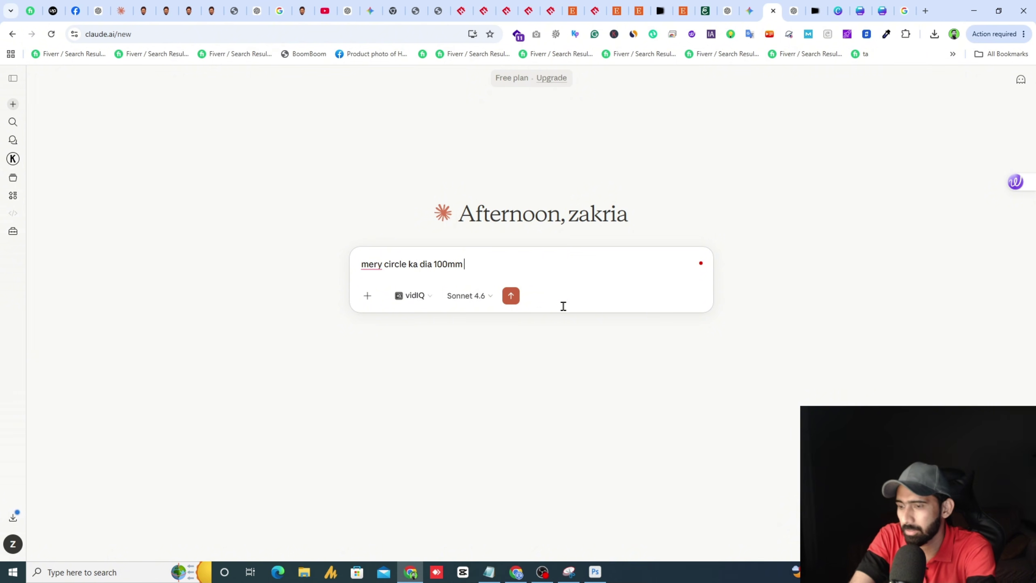
text(iska perimator)
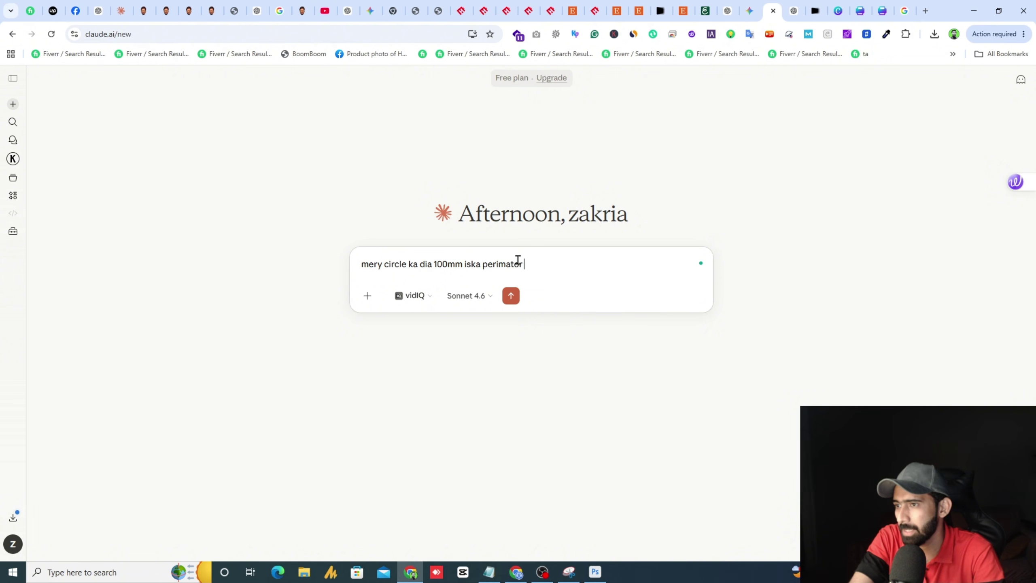
right_click(518, 263)
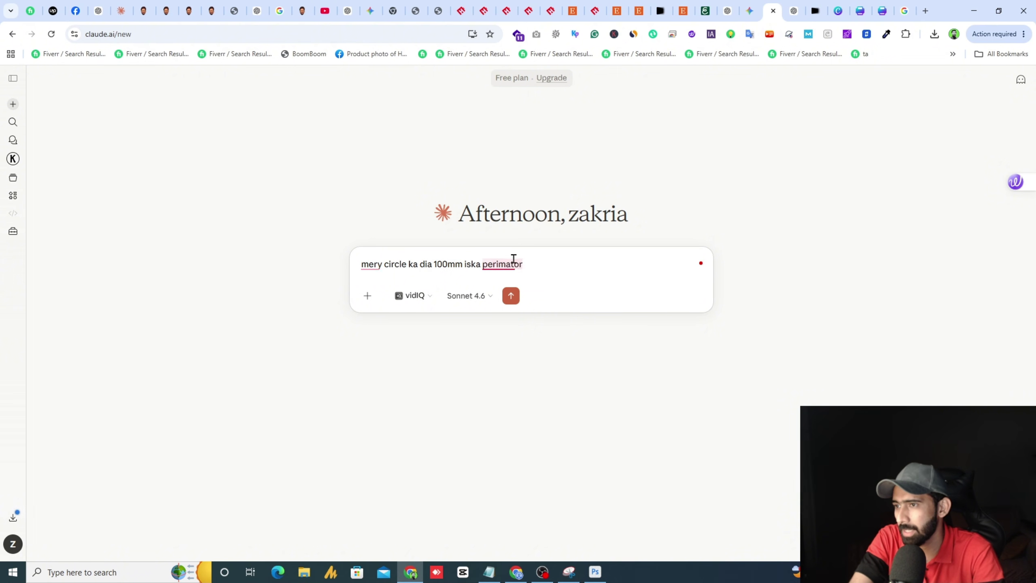
key(Escape)
right_click(498, 265)
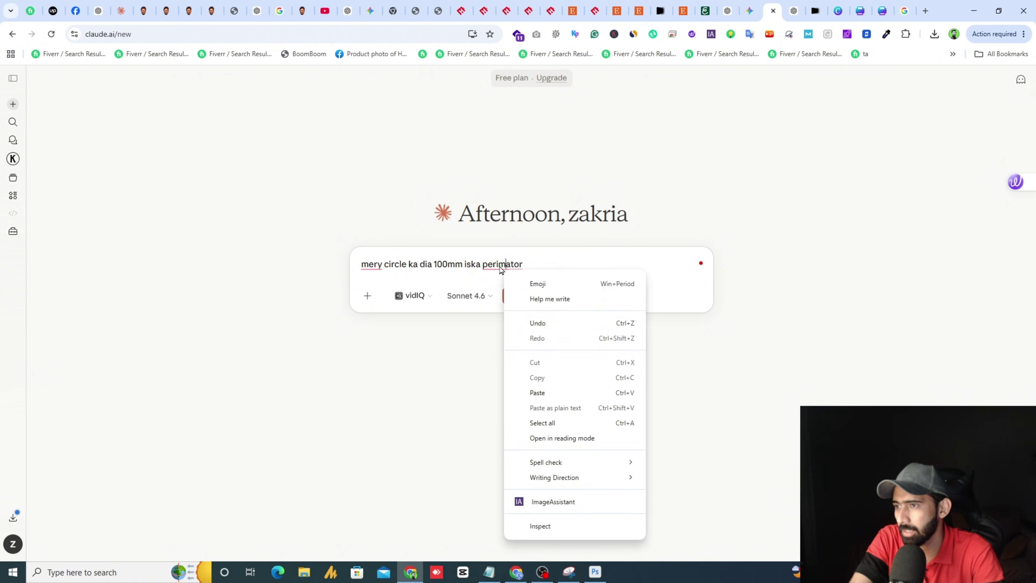
click(491, 296)
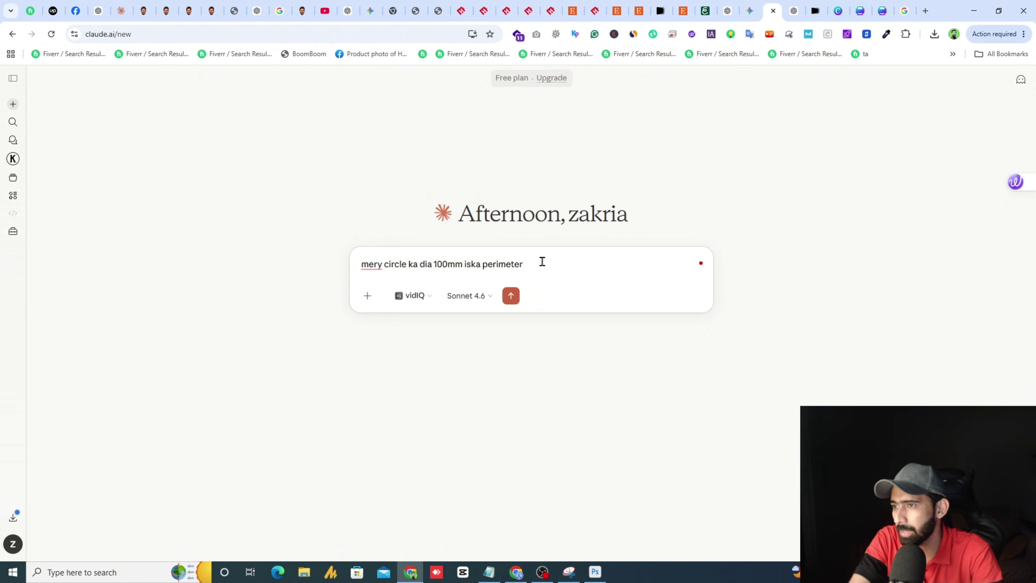
text(kia hoga)
key(Return)
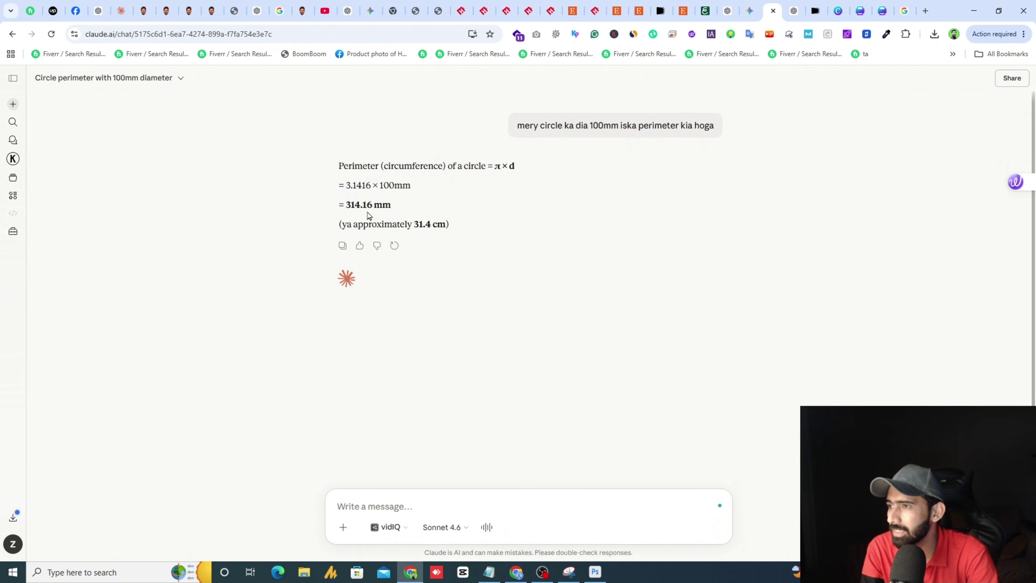
drag(344, 205, 400, 208)
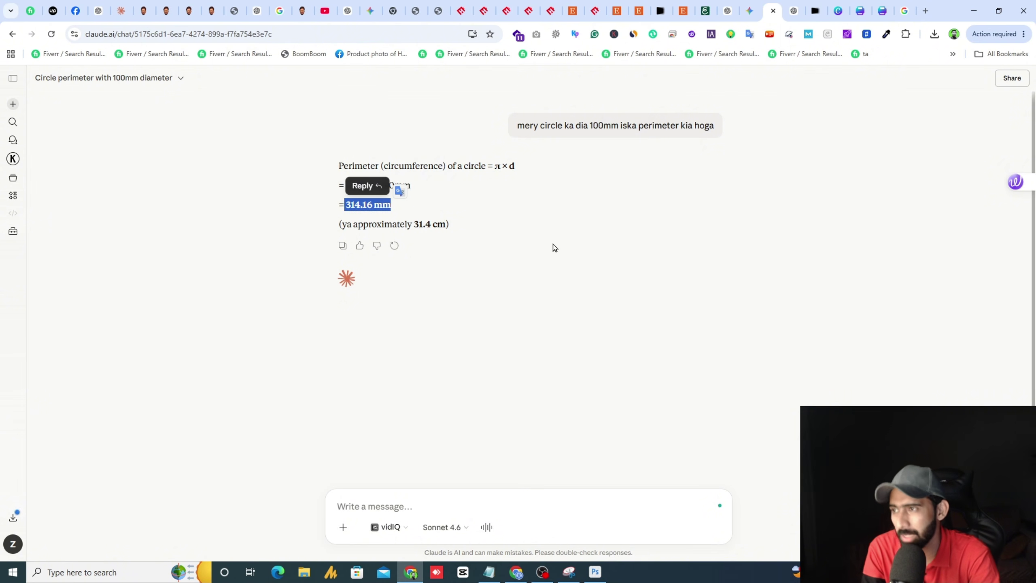
click(555, 247)
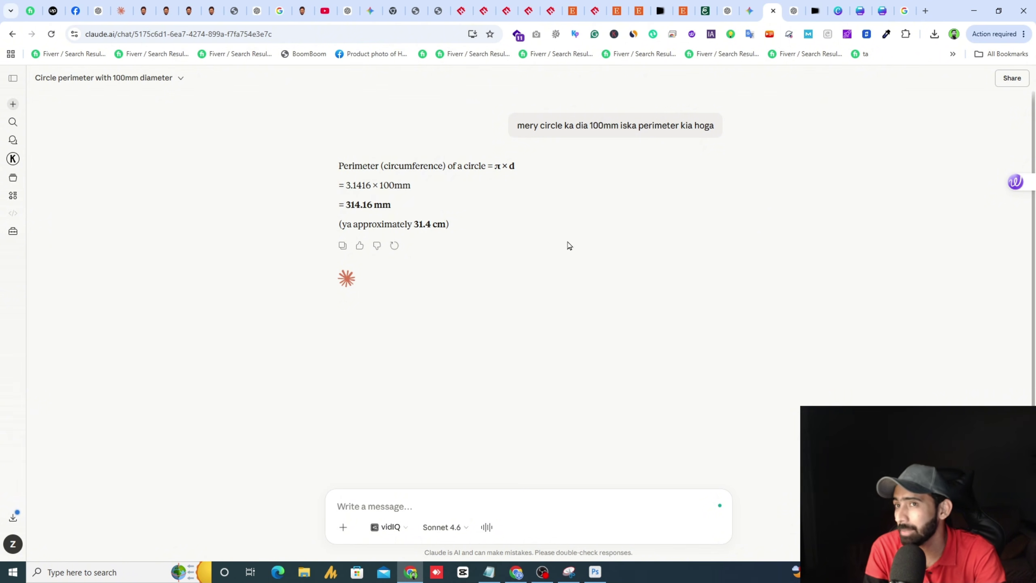
click(864, 6)
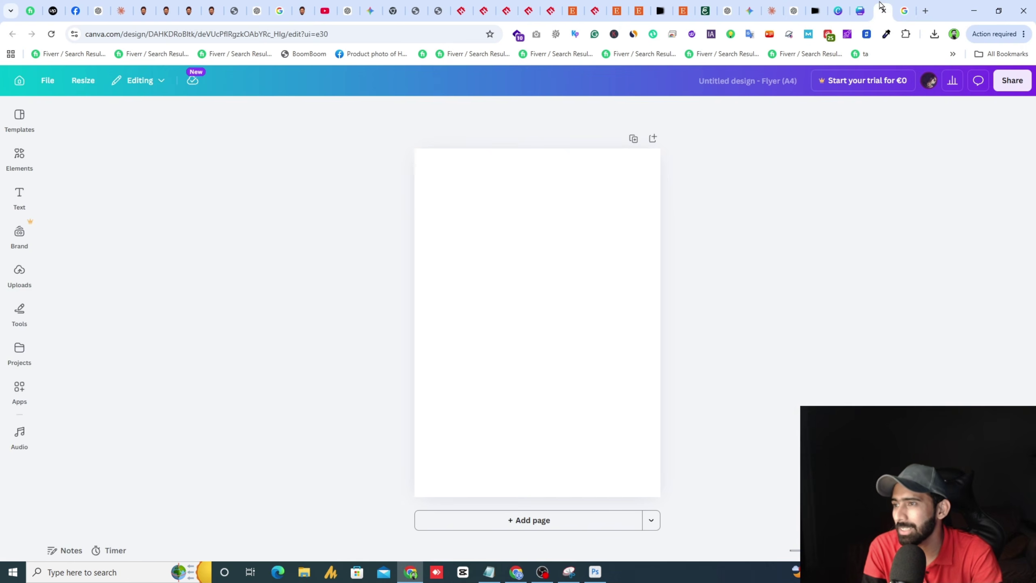
click(838, 10)
scroll(673, 244, down, 4)
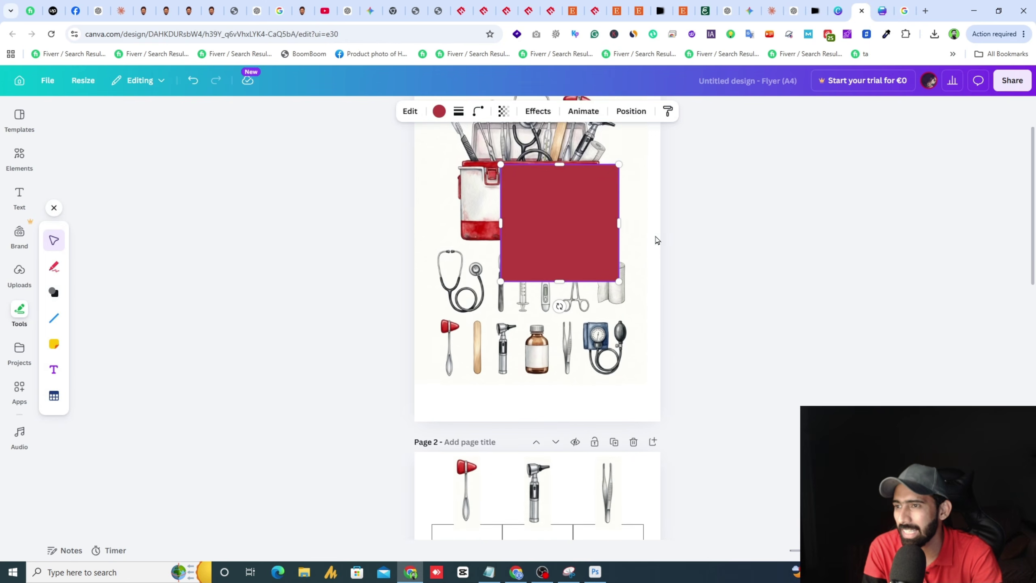
key(Delete)
key(ctrl+z)
drag(573, 160, 551, 294)
key(ctrl+z)
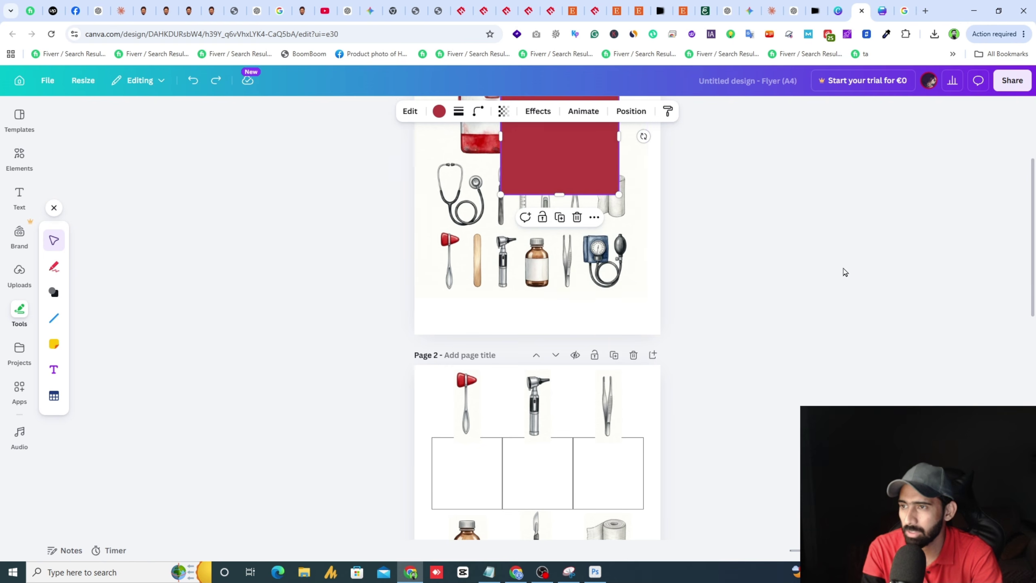
- Add a blank page 4 to the Canva design and paste a copy of the red square onto it
scroll(648, 314, down, 14)
click(510, 522)
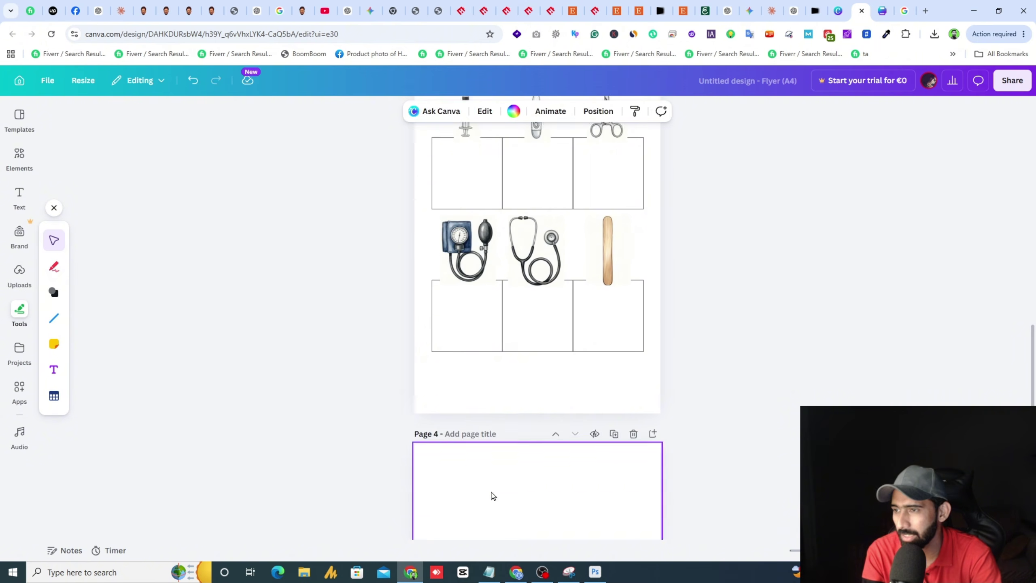
key(ctrl+v)
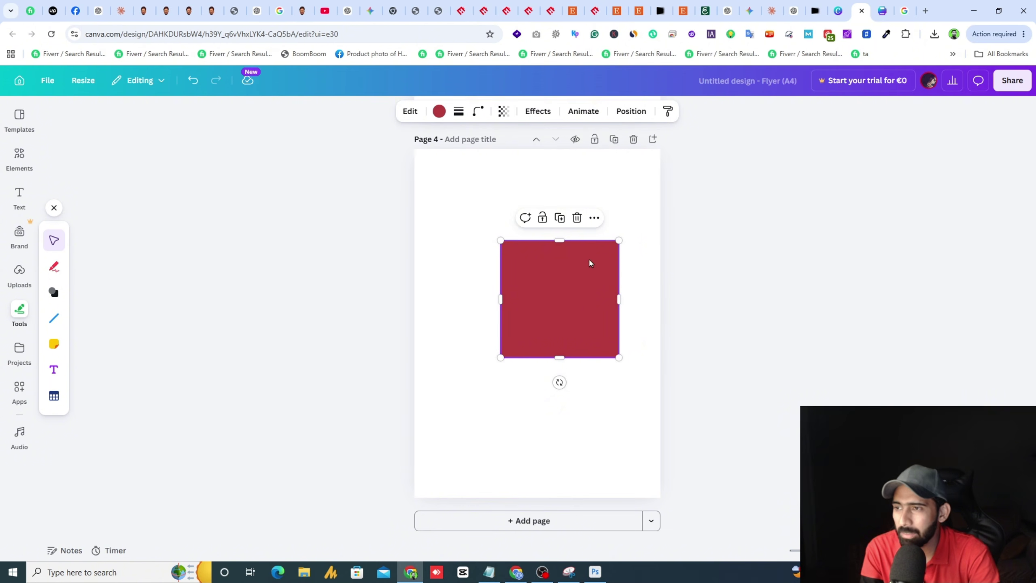
- Stretch the red square on page 4 vertically into a tall rectangle, leaving a small margin at the page's upper and lower edges
drag(559, 241, 556, 149)
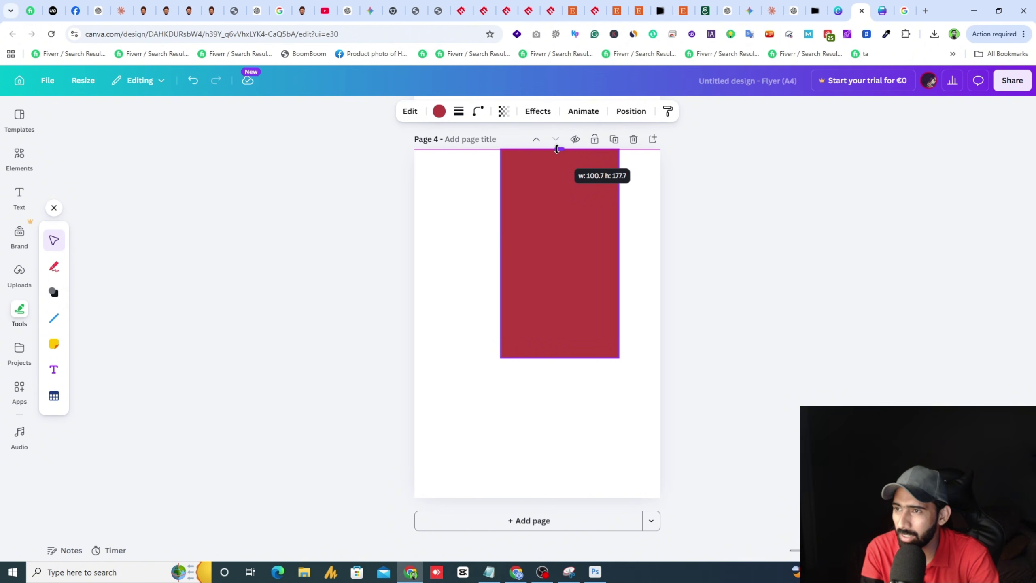
drag(557, 149, 557, 150)
drag(561, 357, 560, 488)
drag(558, 149, 557, 156)
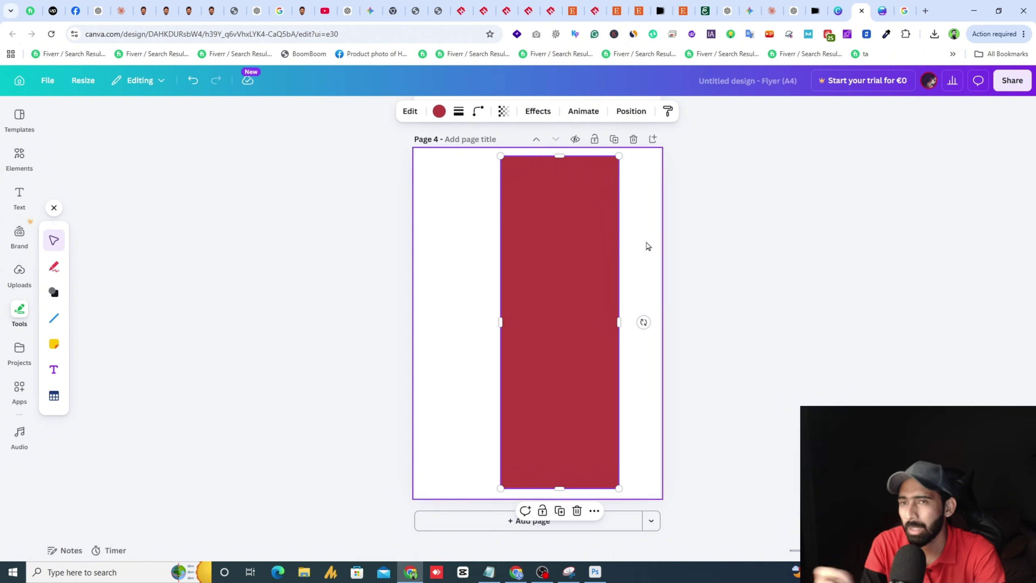
click(543, 385)
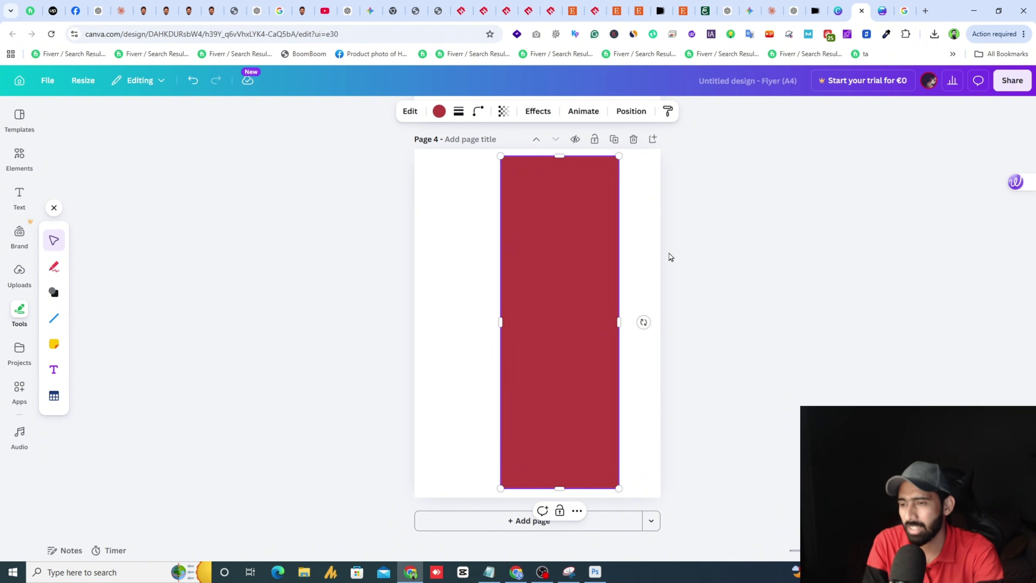
key(Escape)
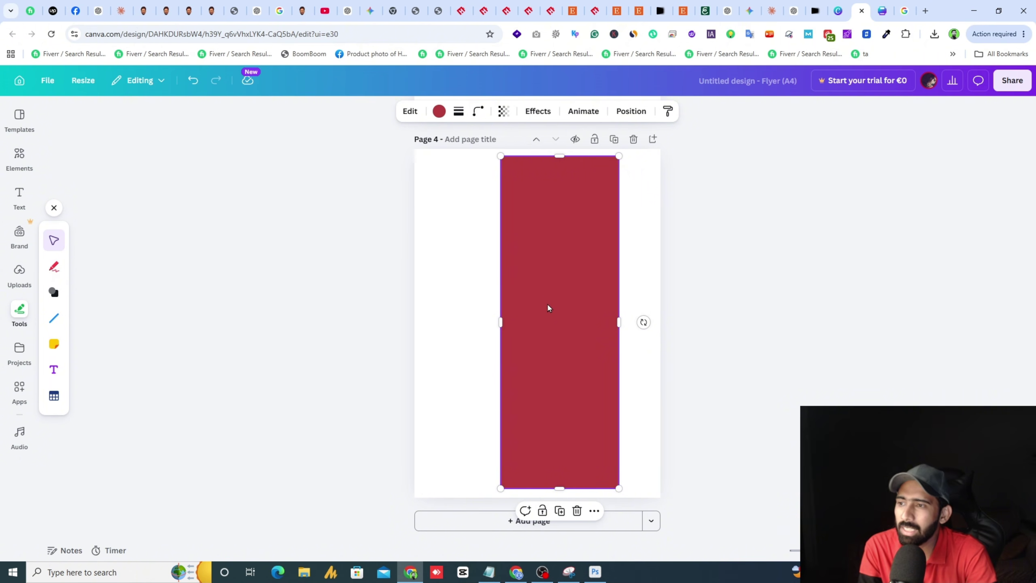
- Check the Papa cup in the Etsy listing's main photo and the Duplo chocolate bar dimensions in the Google results
click(640, 10)
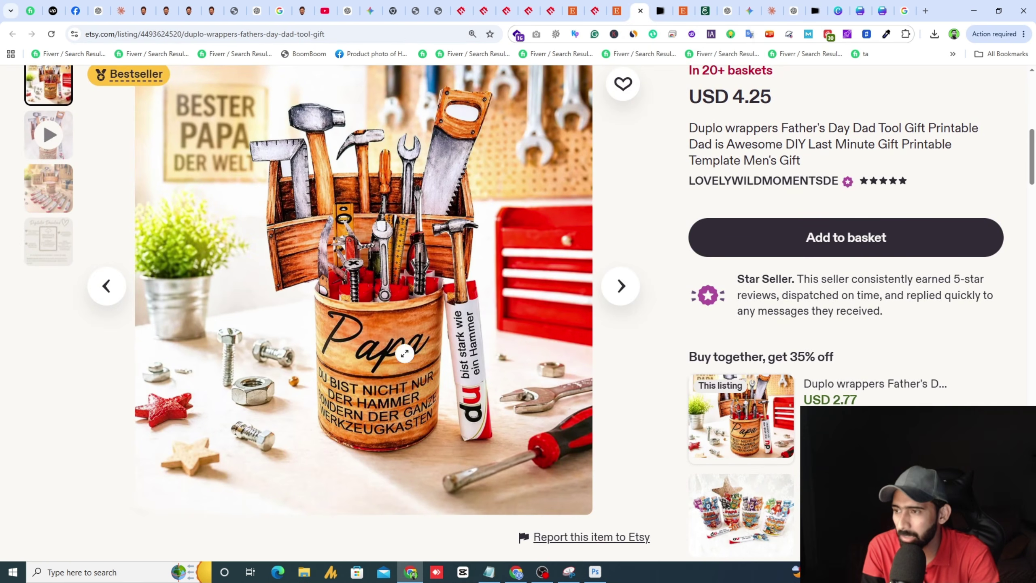
click(905, 11)
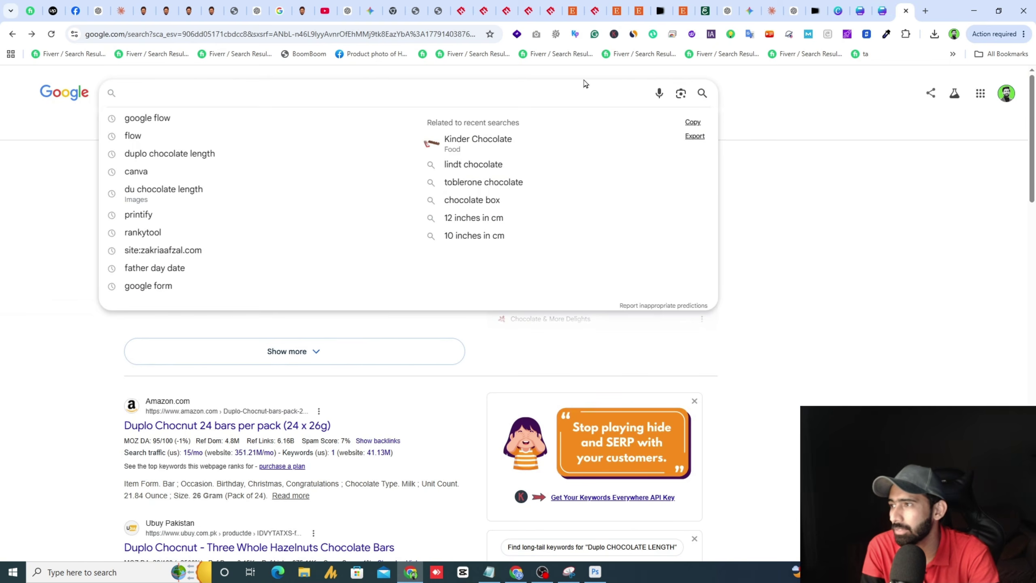
click(29, 167)
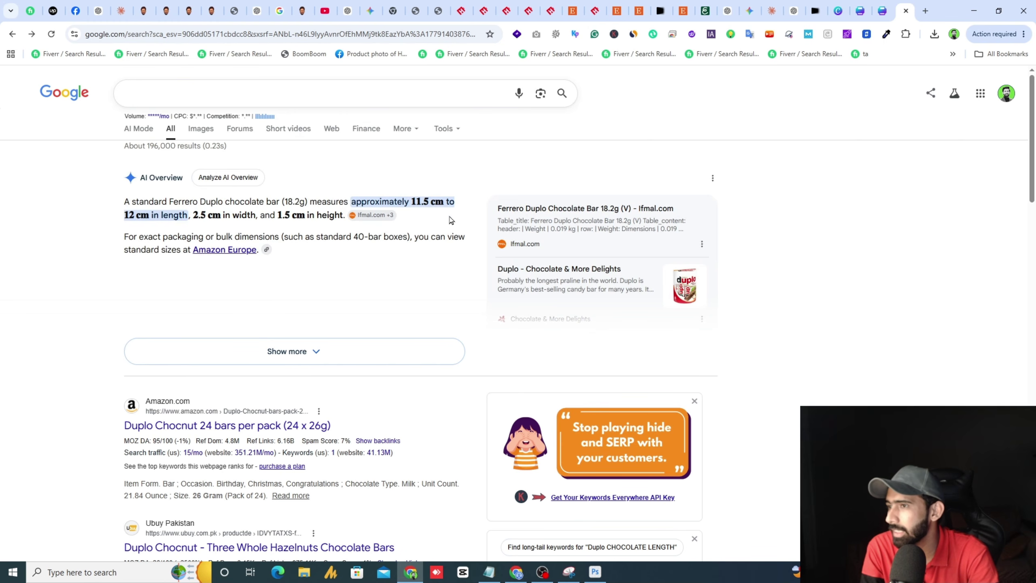
- Switch to the Canva flyer, widen the red rectangle on page 4 to about 115 mm and centre it on the page
drag(412, 201, 437, 202)
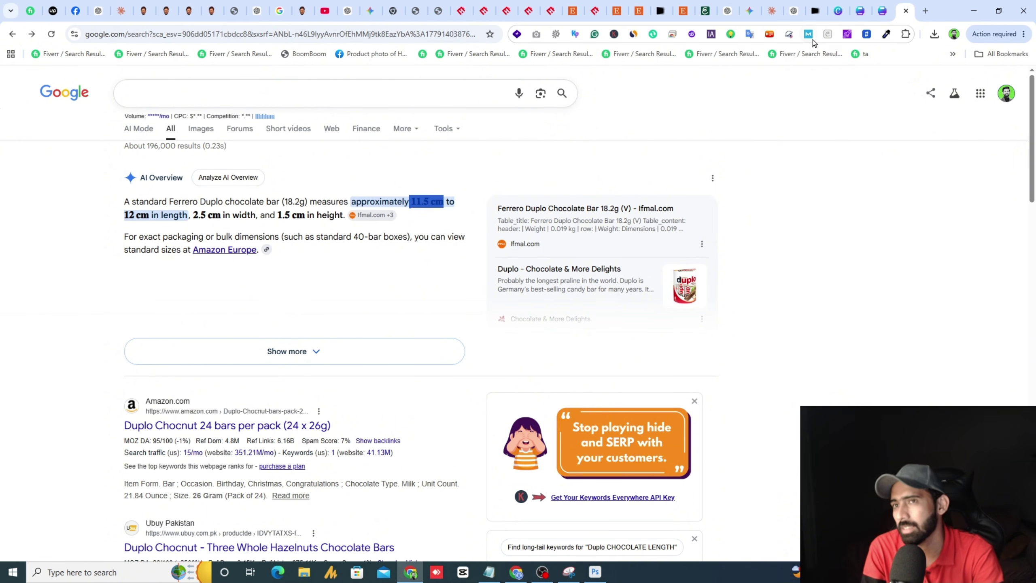
click(866, 12)
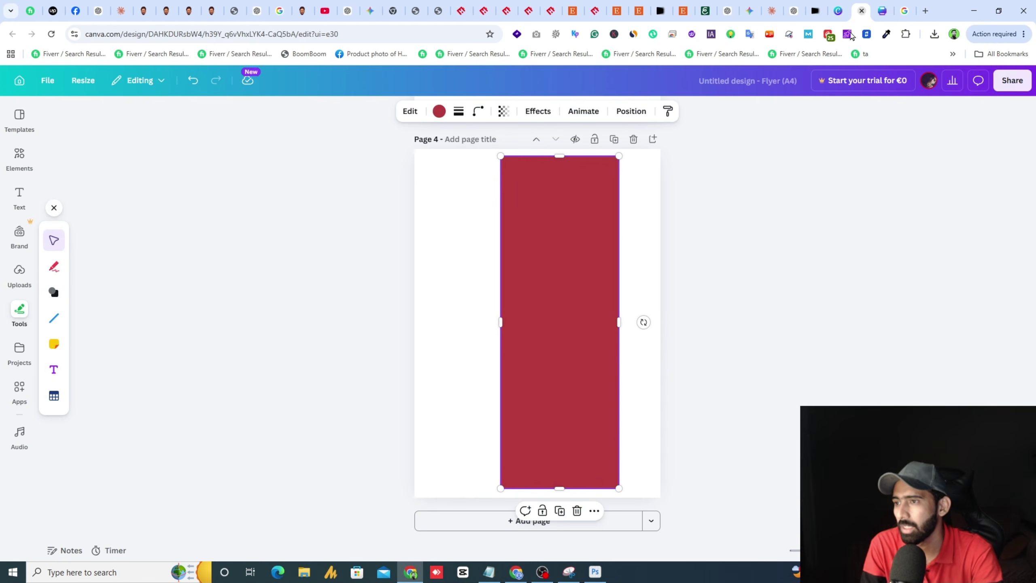
drag(500, 323, 482, 321)
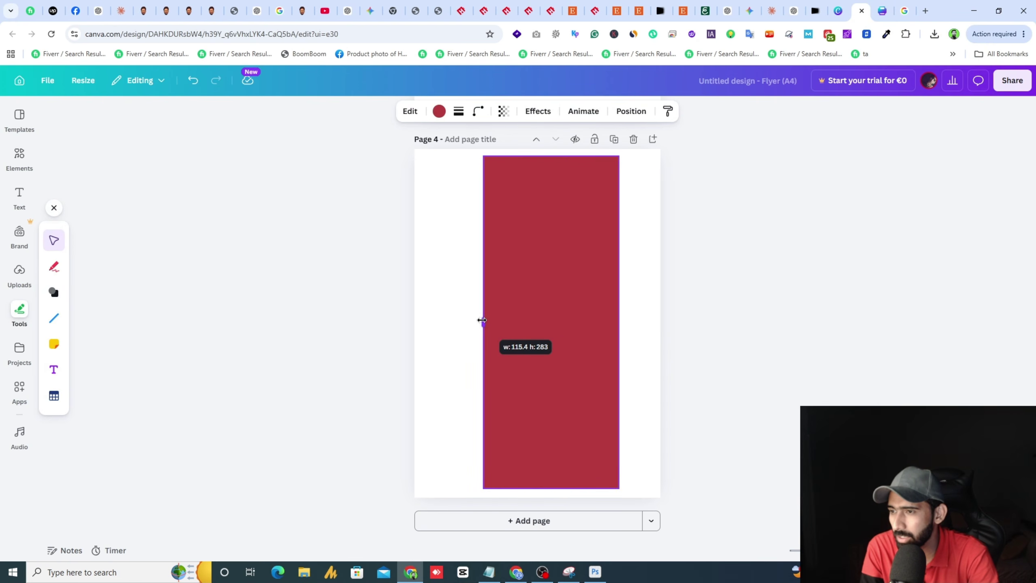
click(718, 306)
drag(549, 322, 546, 322)
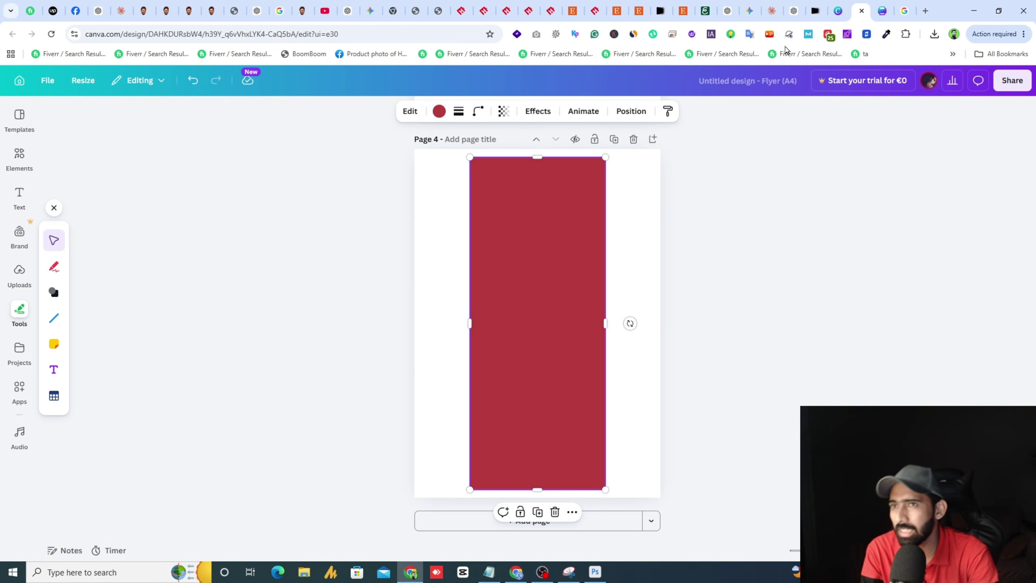
- Find the open Etsy listing for the Duplo wrappers Father's Day tool gift and examine its product photo
click(812, 9)
click(772, 9)
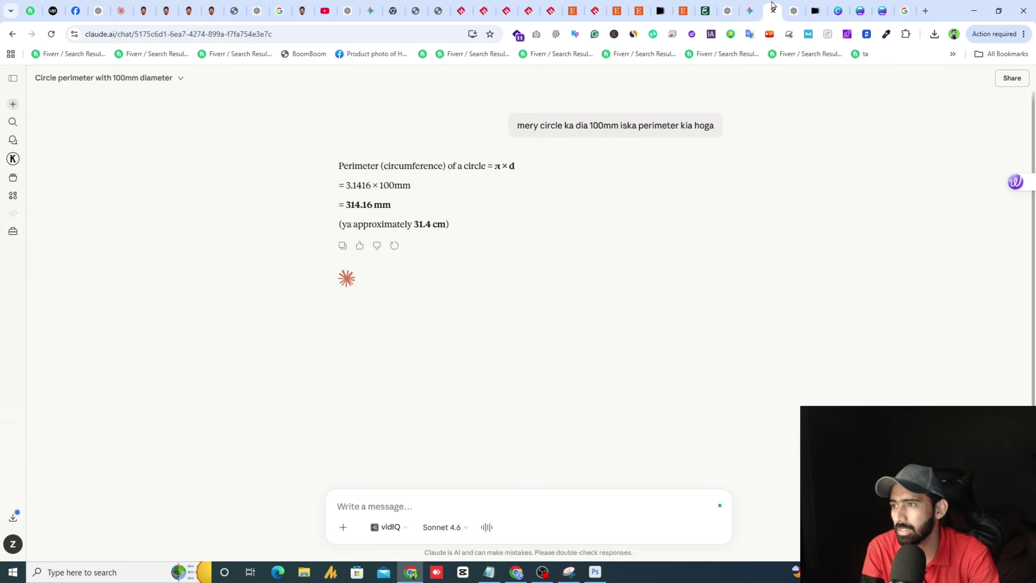
click(753, 7)
click(711, 11)
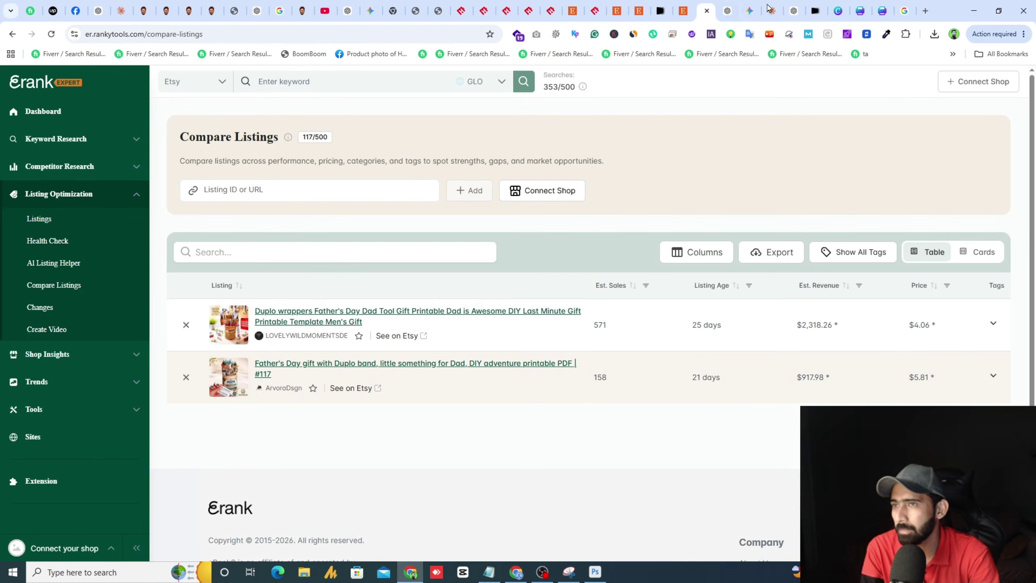
click(771, 5)
click(661, 9)
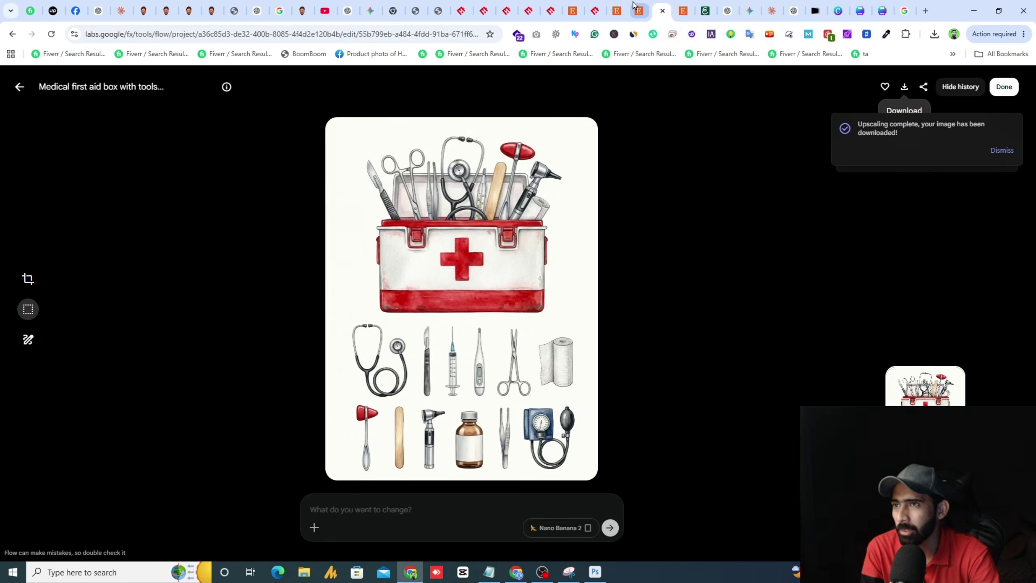
click(636, 8)
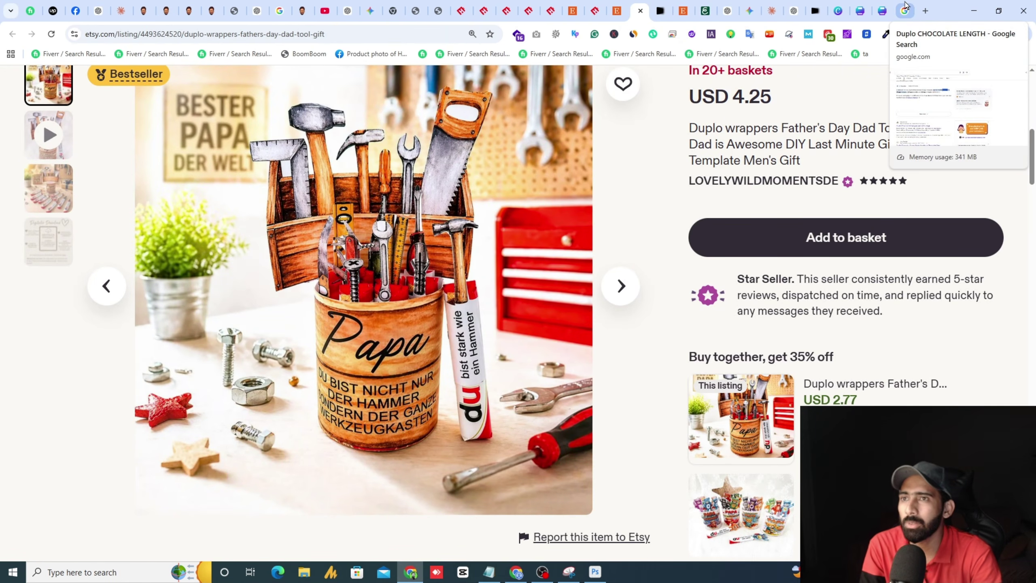
- Return to the Canva flyer and move the red rectangle against the left edge of page 4
click(860, 10)
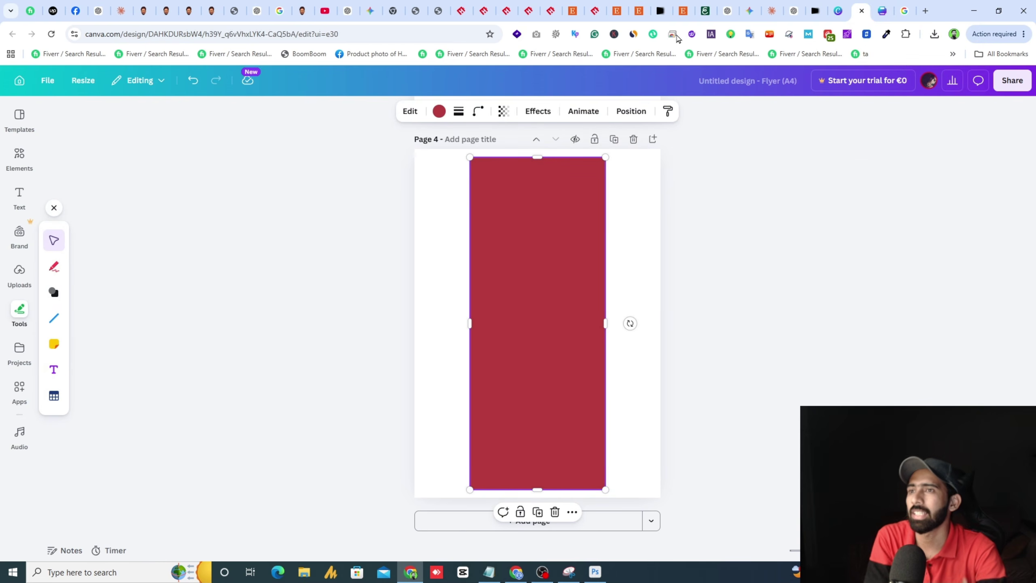
drag(536, 300, 486, 294)
click(683, 345)
- Move the scissors and wooden stick pictures with their boxes from page 3 to page 4, beside the red rectangle
scroll(693, 341, up, 5)
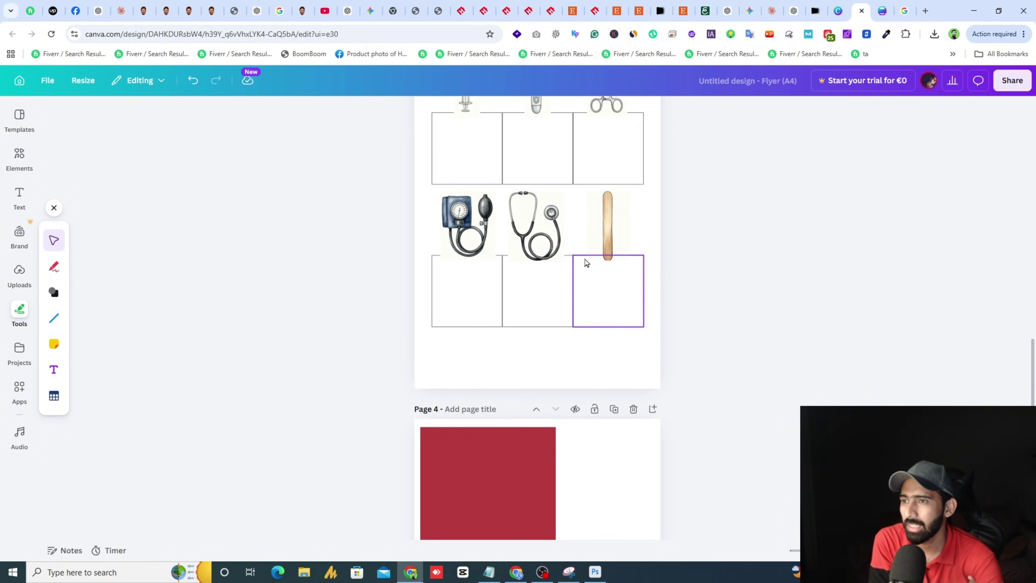
scroll(632, 278, up, 4)
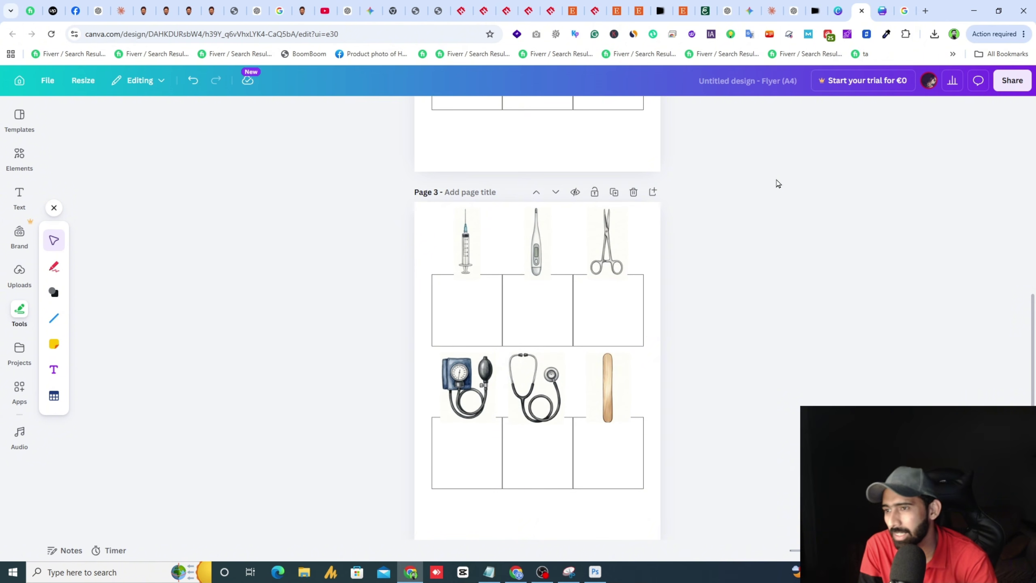
scroll(638, 347, down, 5)
scroll(618, 333, up, 1)
click(634, 322)
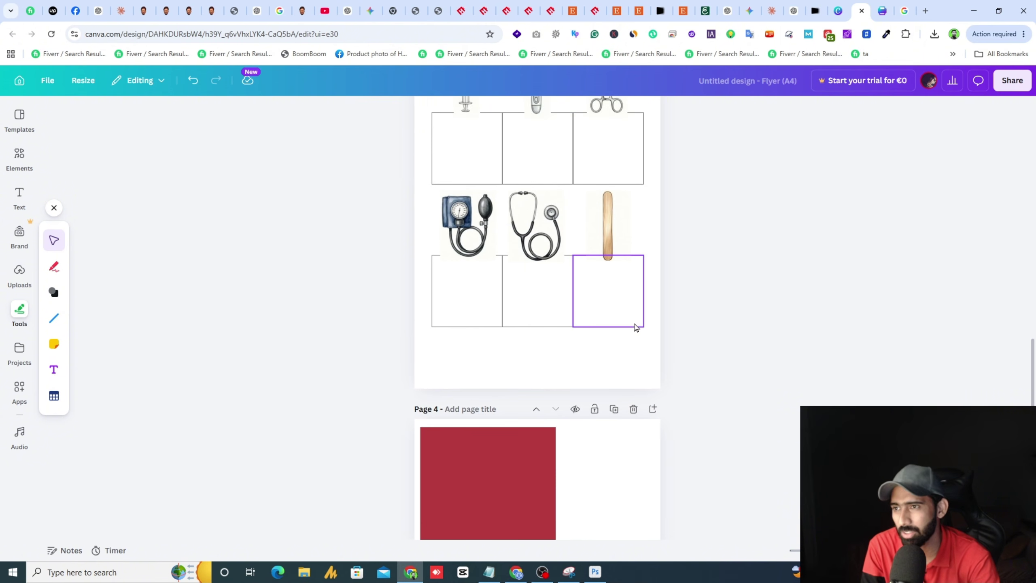
click(600, 210)
scroll(669, 259, up, 4)
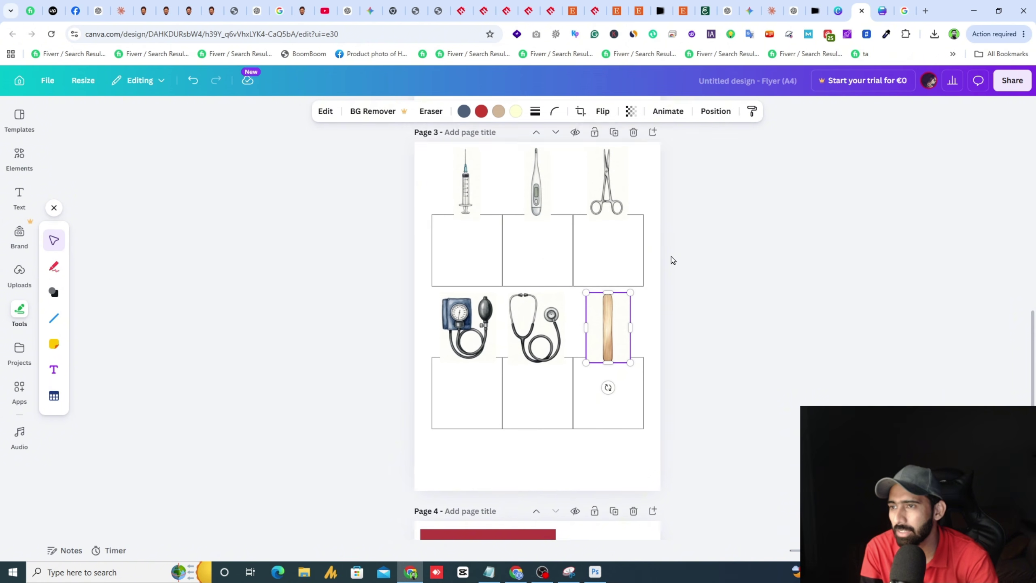
click(639, 294)
click(603, 228)
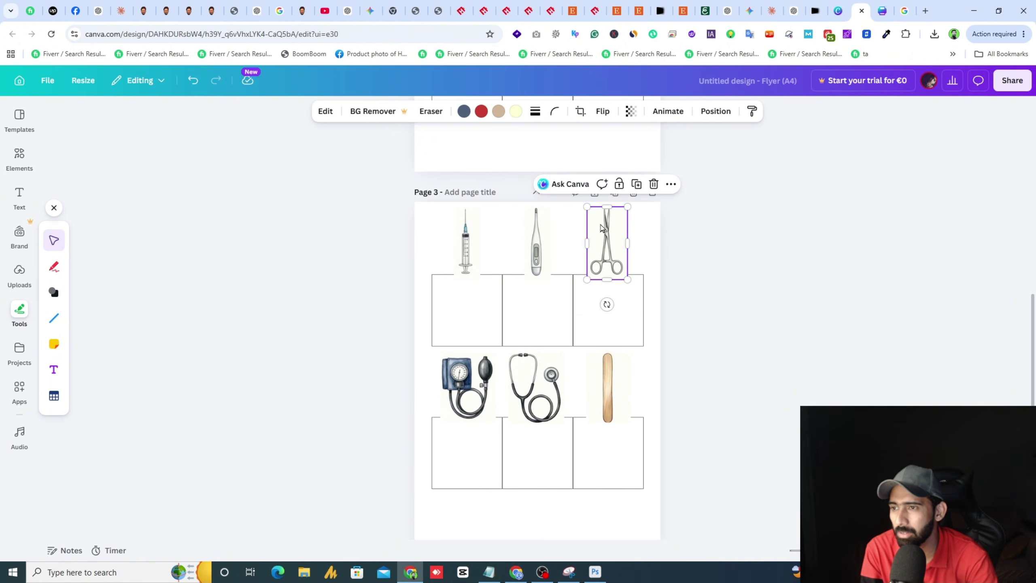
drag(737, 480, 573, 251)
scroll(630, 231, down, 3)
drag(613, 168, 620, 539)
scroll(673, 277, down, 5)
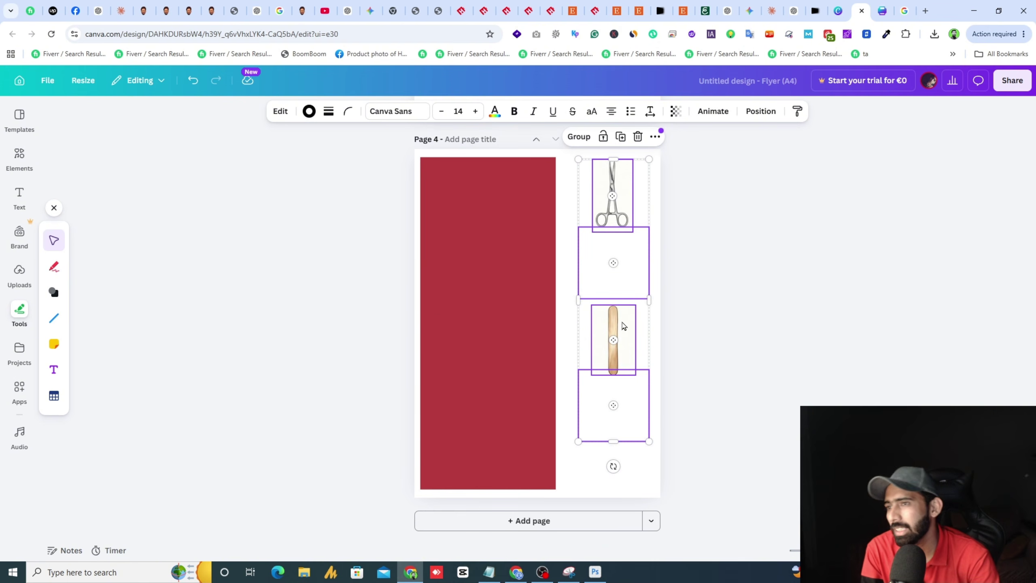
- Undo the move of the scissors and wooden stick column to page 4
scroll(620, 324, up, 6)
scroll(594, 358, up, 8)
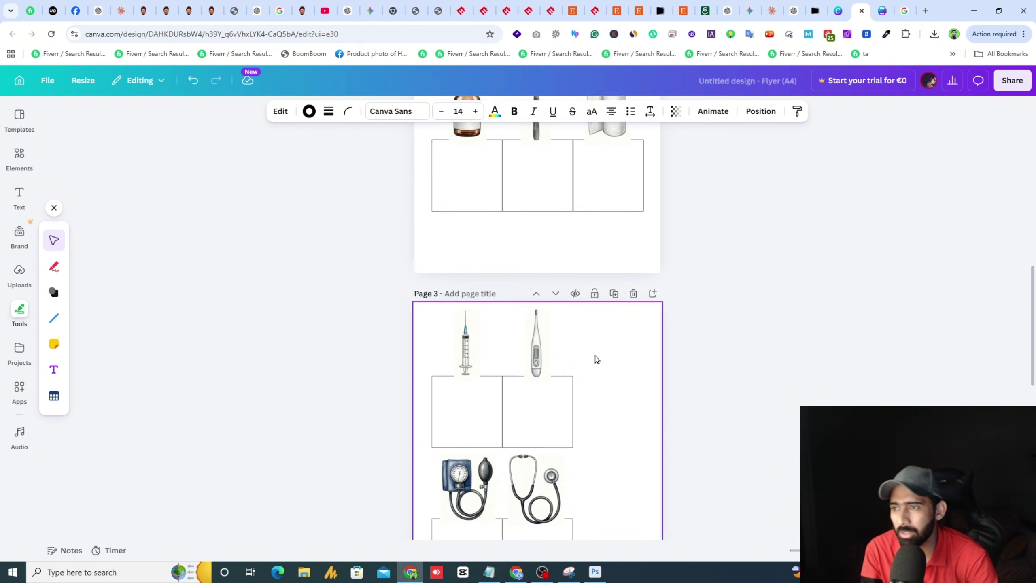
scroll(625, 241, down, 6)
scroll(665, 251, down, 5)
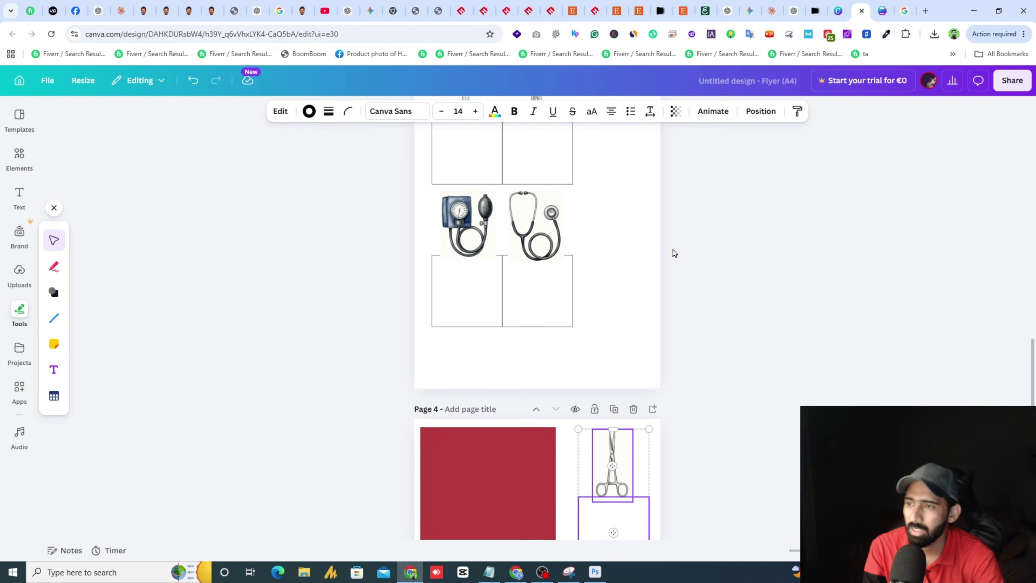
key(ctrl+z)
- Delete the red square covering the first-aid box picture on page 1
scroll(680, 297, up, 3)
scroll(680, 298, up, 10)
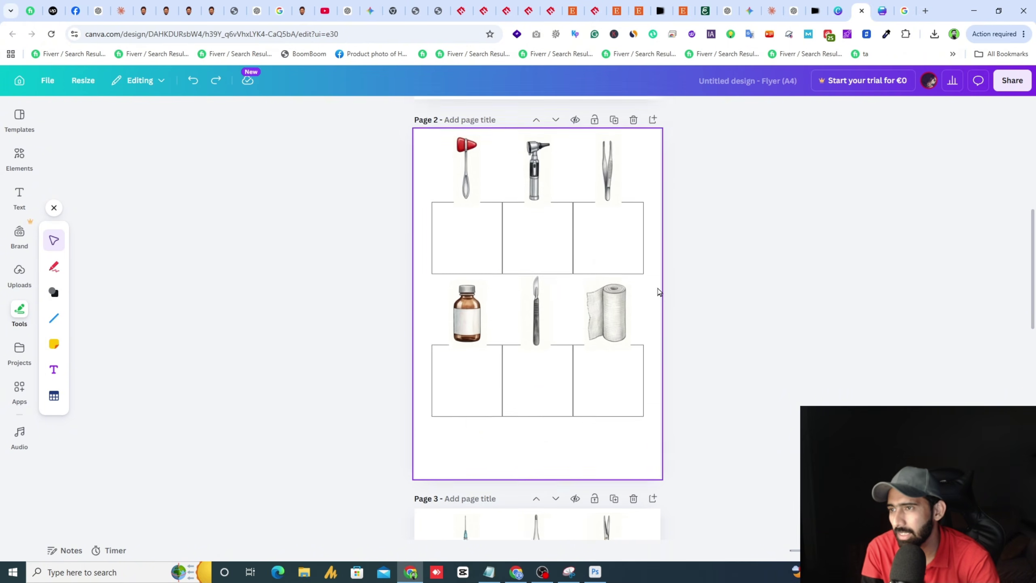
click(560, 296)
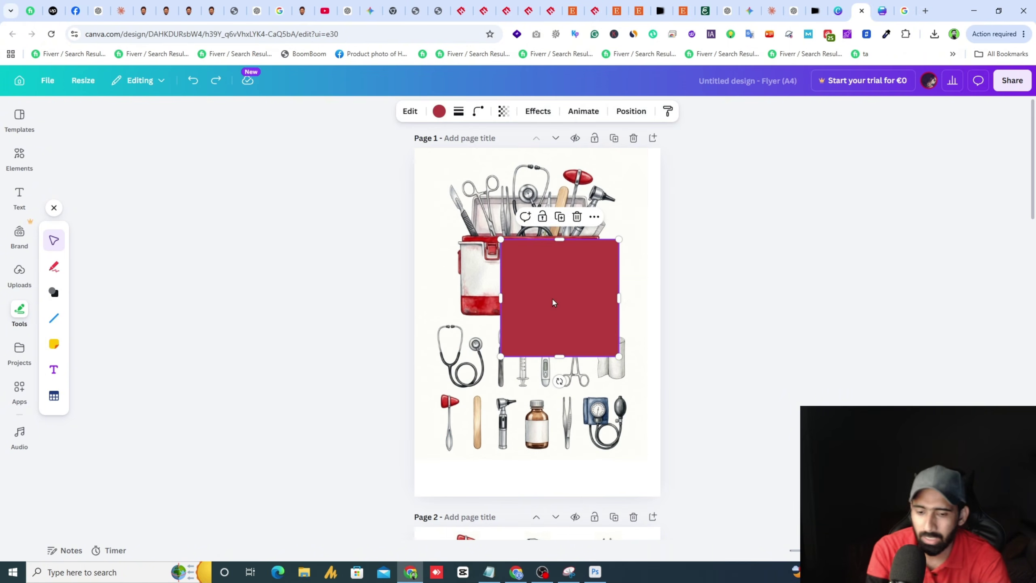
key(Delete)
click(547, 244)
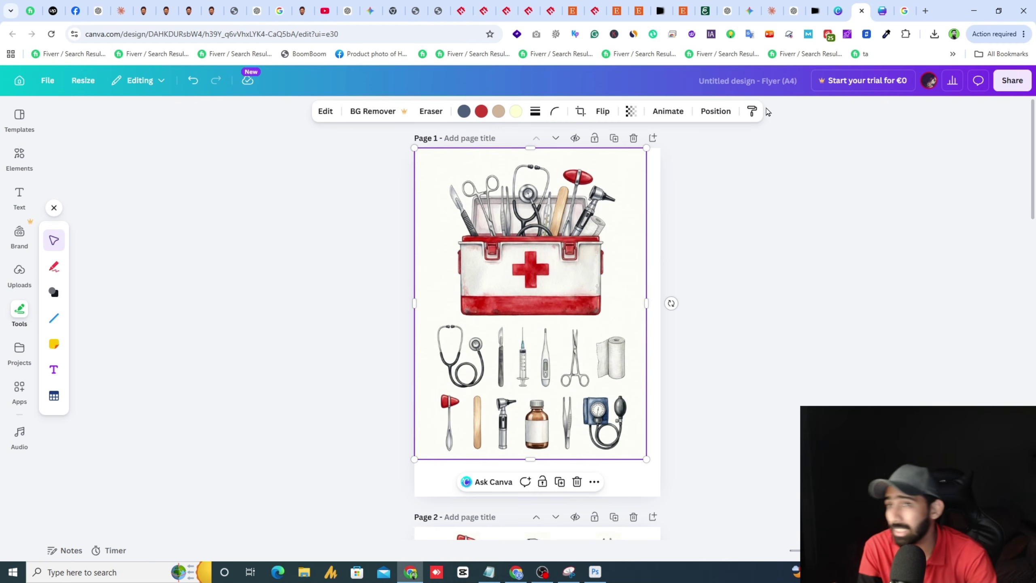
- Using the Etsy mockup as reference, add a red rectangle as wide as the first-aid box directly beneath it on page 1 in Canva
click(639, 10)
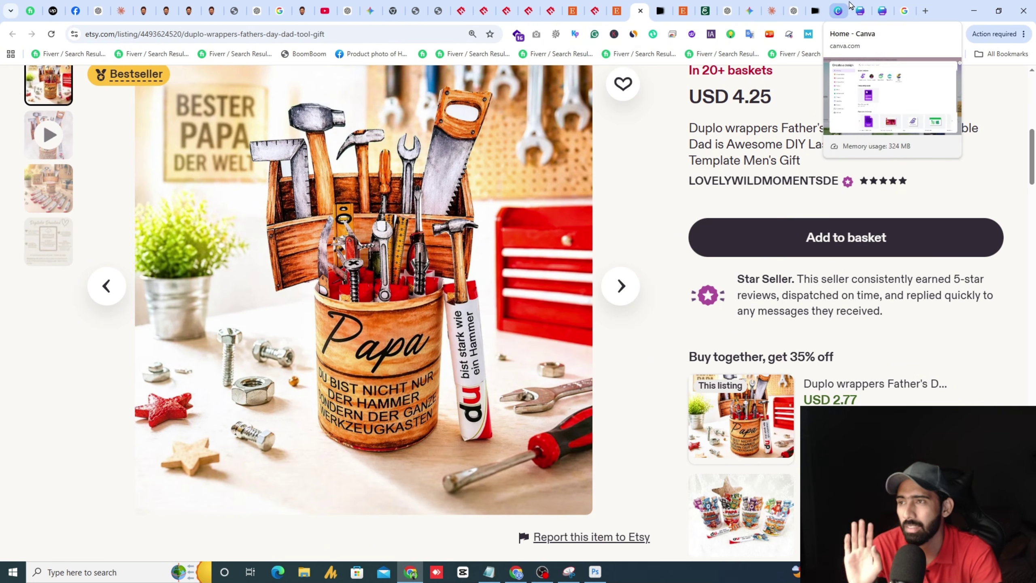
click(862, 5)
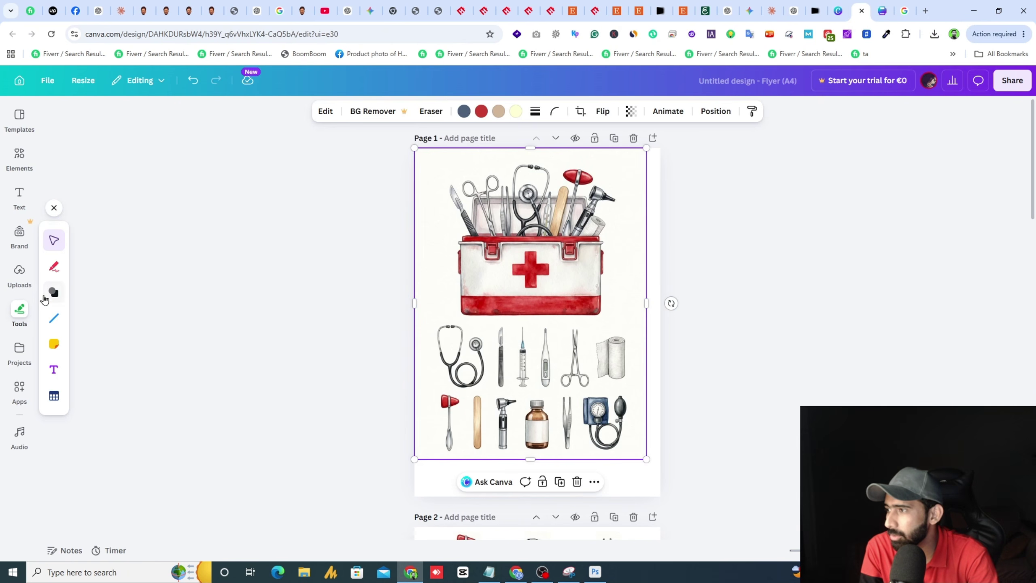
click(45, 299)
click(79, 245)
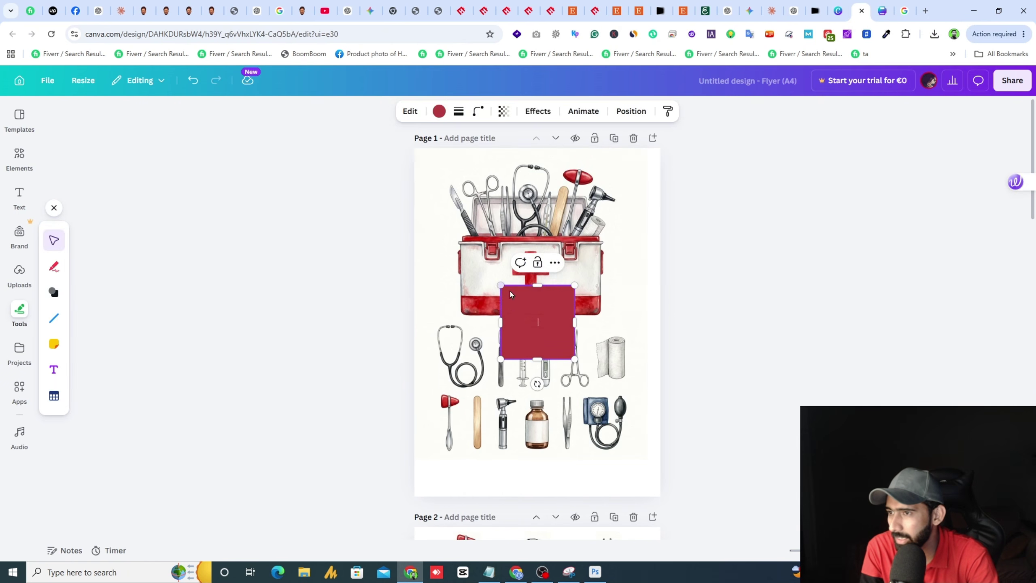
drag(497, 323, 432, 319)
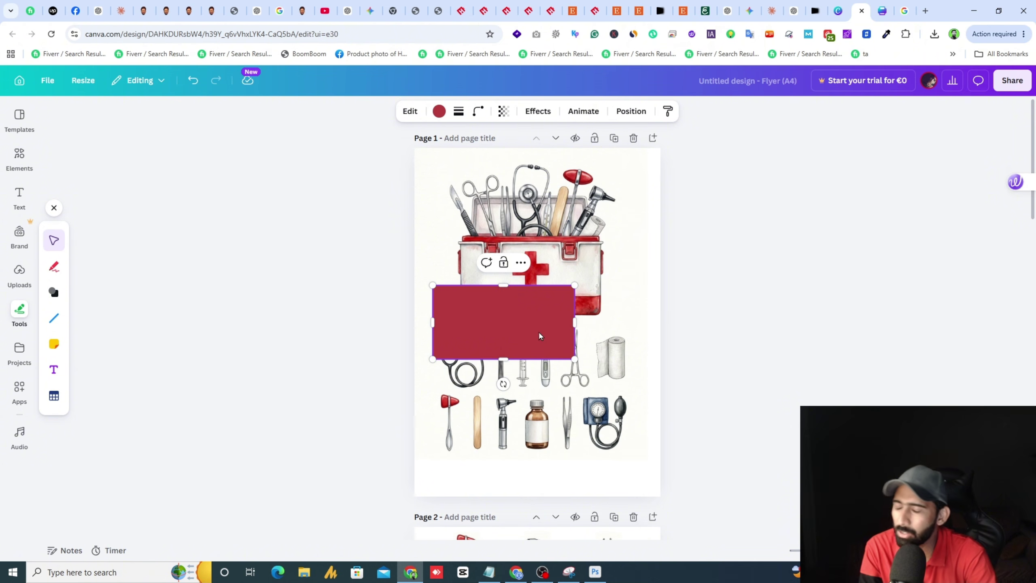
drag(552, 332, 866, 311)
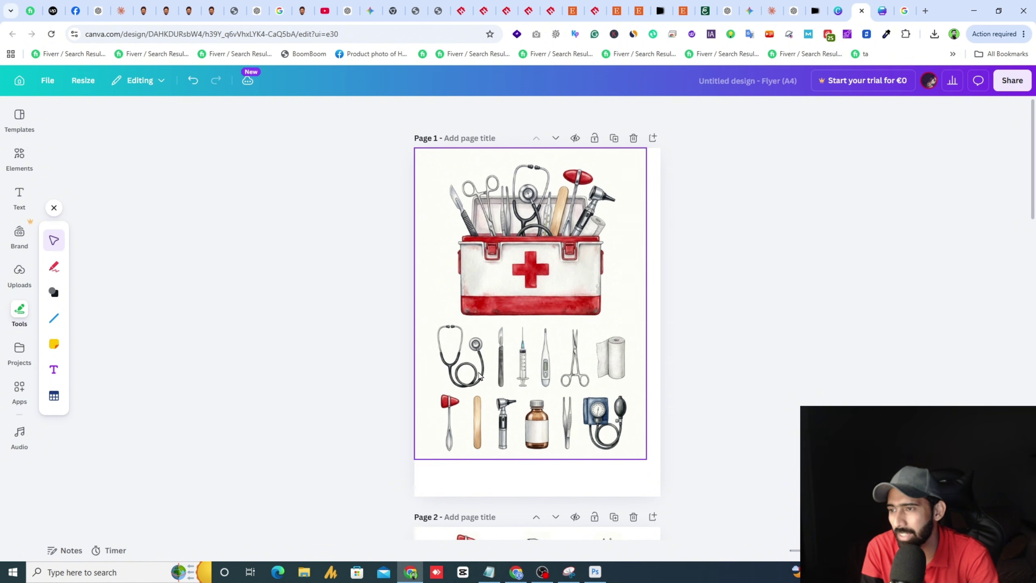
key(ctrl+z)
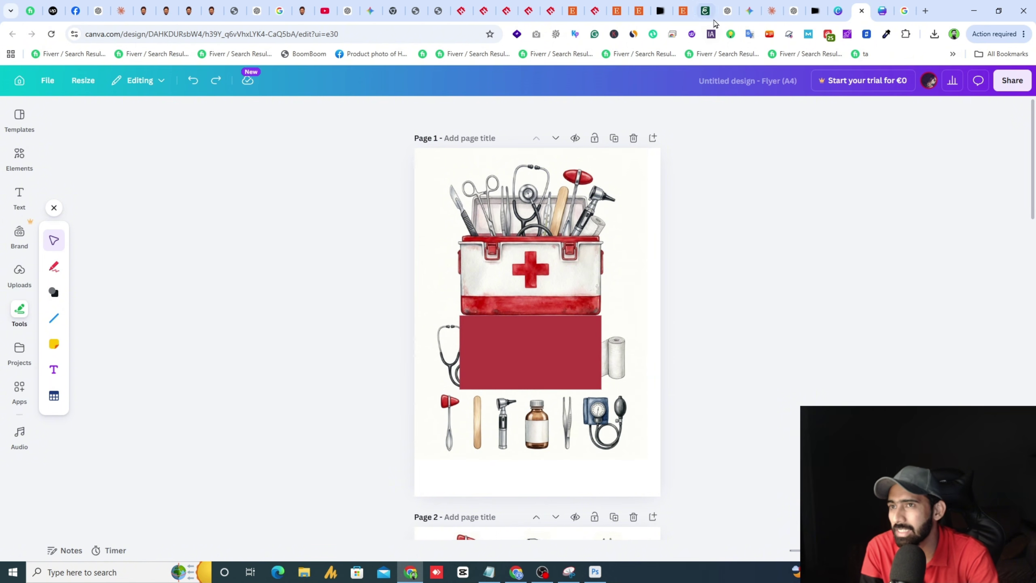
- Play the Etsy listing's product video to examine how the toolbox card and the Papa wrapper fit together
click(639, 11)
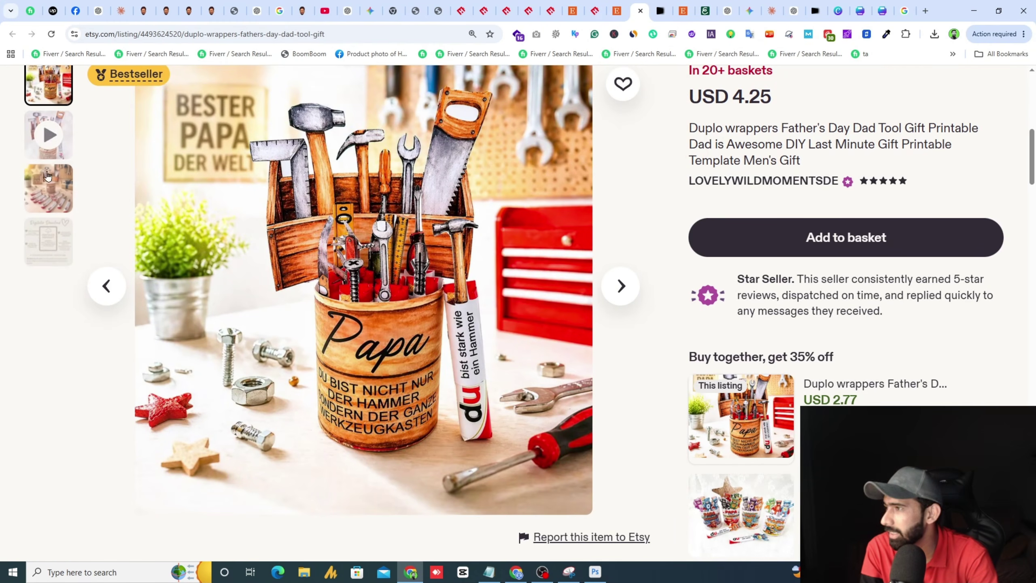
click(48, 135)
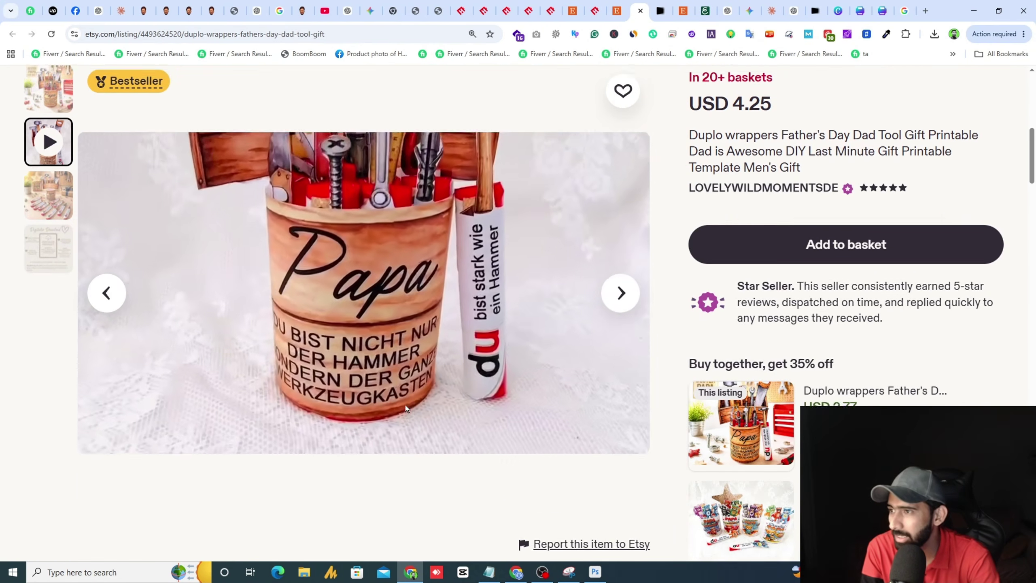
scroll(406, 408, up, 3)
scroll(424, 359, down, 3)
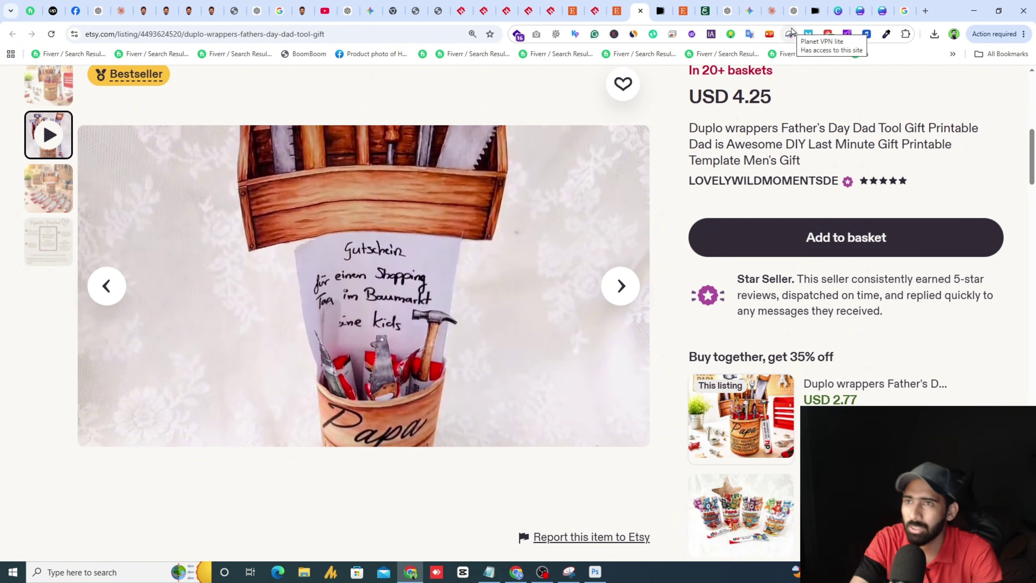
- In Canva, crop the page 1 picture to just the first-aid box, cutting off the two rows of tools beneath it
click(869, 6)
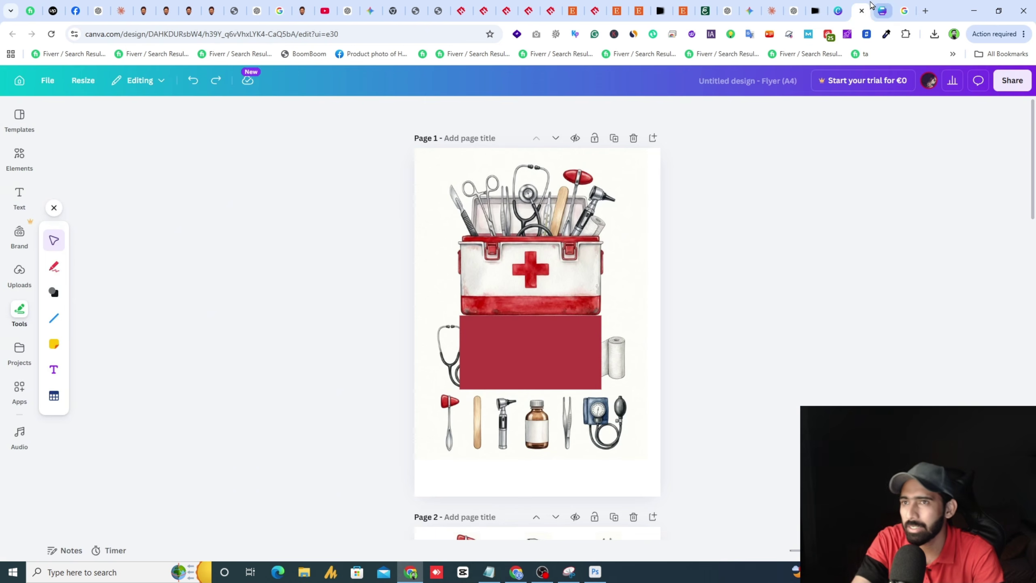
click(558, 364)
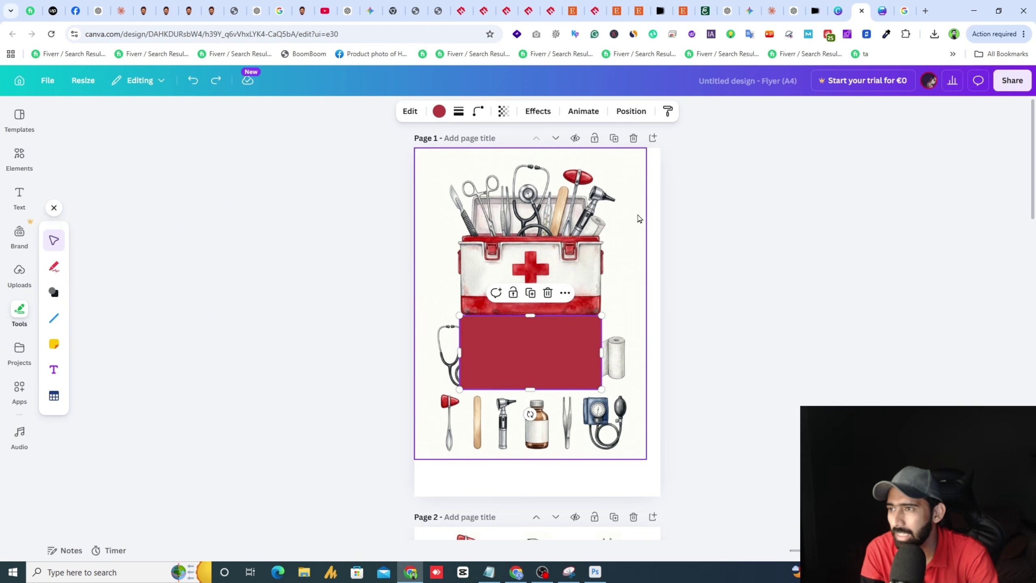
click(618, 228)
click(578, 112)
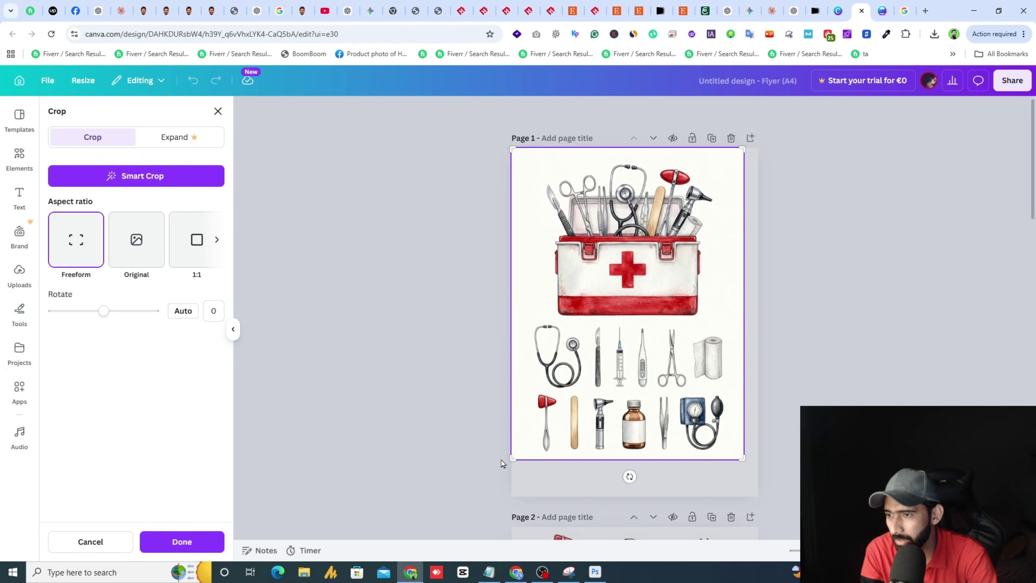
drag(513, 458, 516, 317)
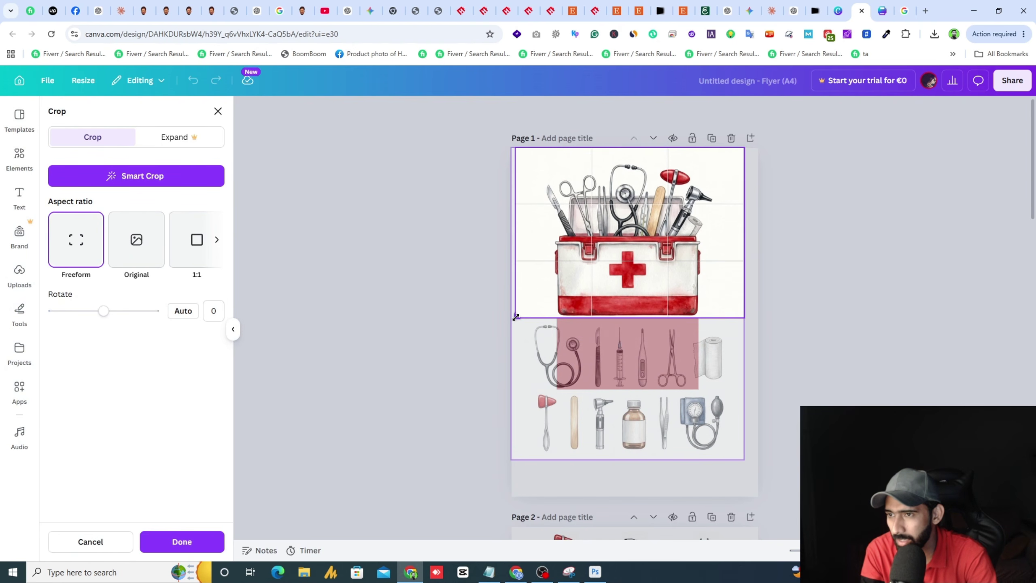
click(745, 267)
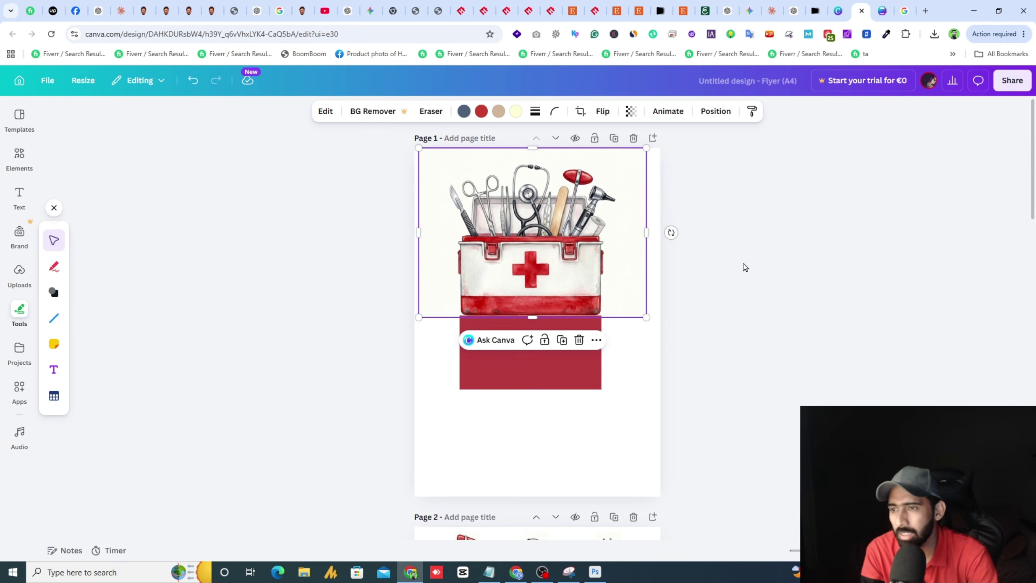
- Narrow the red rectangle to about 90 mm wide, and center it and the first-aid box picture horizontally on page 1
click(541, 375)
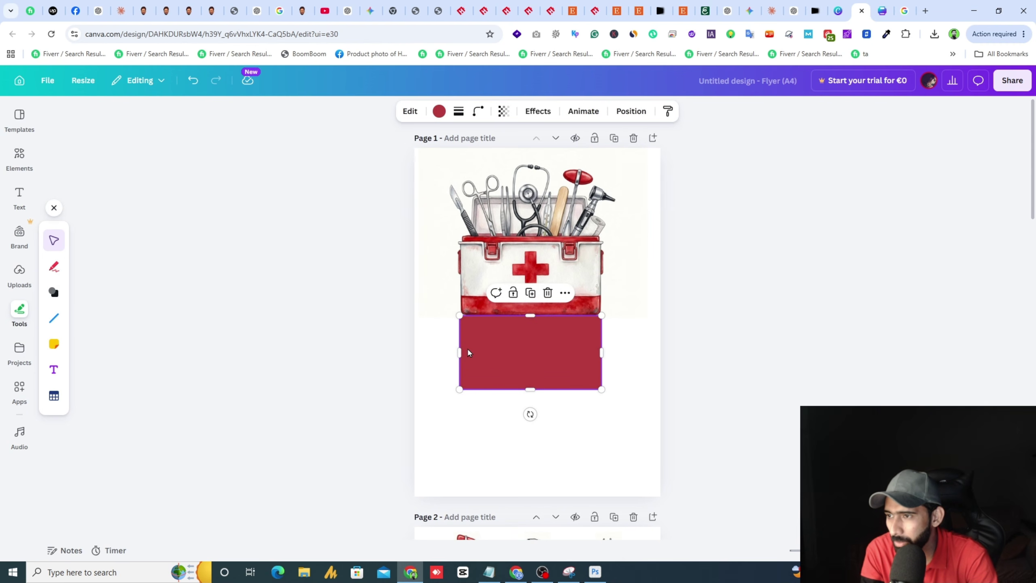
drag(460, 351, 489, 352)
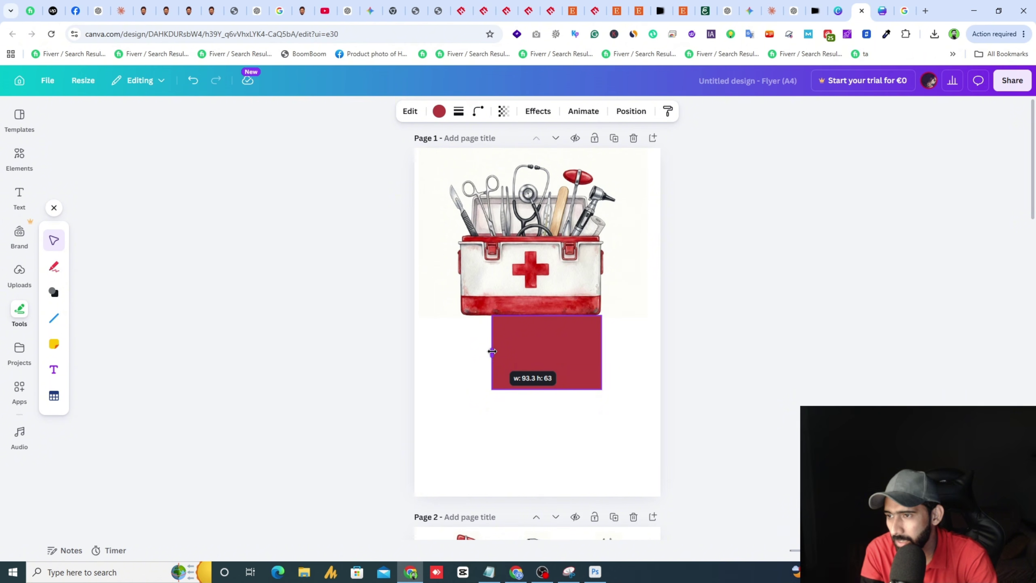
drag(494, 351, 494, 351)
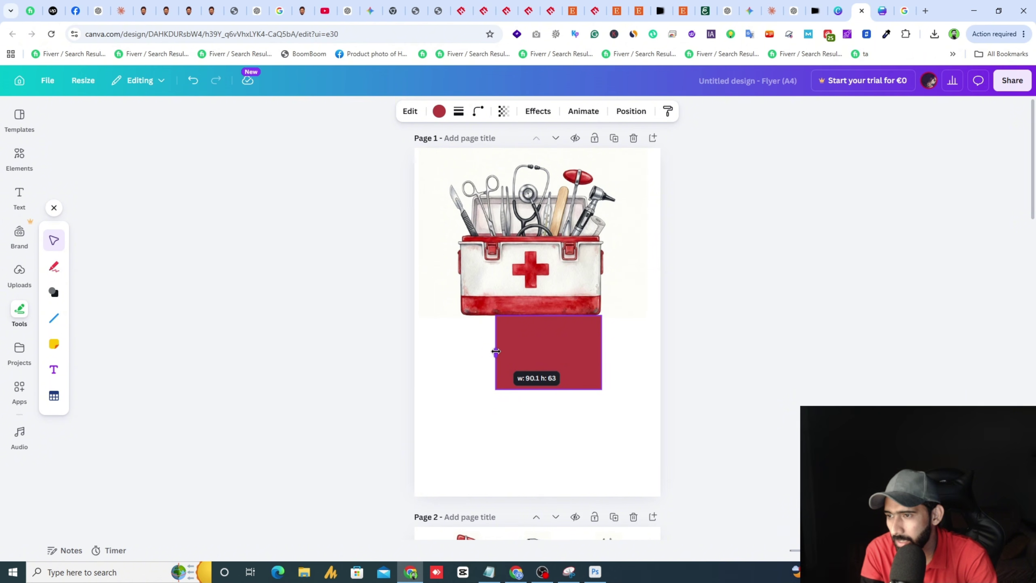
drag(565, 332, 549, 333)
click(558, 265)
drag(558, 265, 562, 265)
- Stretch the red rectangle taller downward and move it up so its top edge slightly overlaps the first-aid box picture
drag(559, 359, 562, 354)
drag(540, 395, 541, 417)
click(536, 270)
click(558, 368)
drag(557, 368, 557, 363)
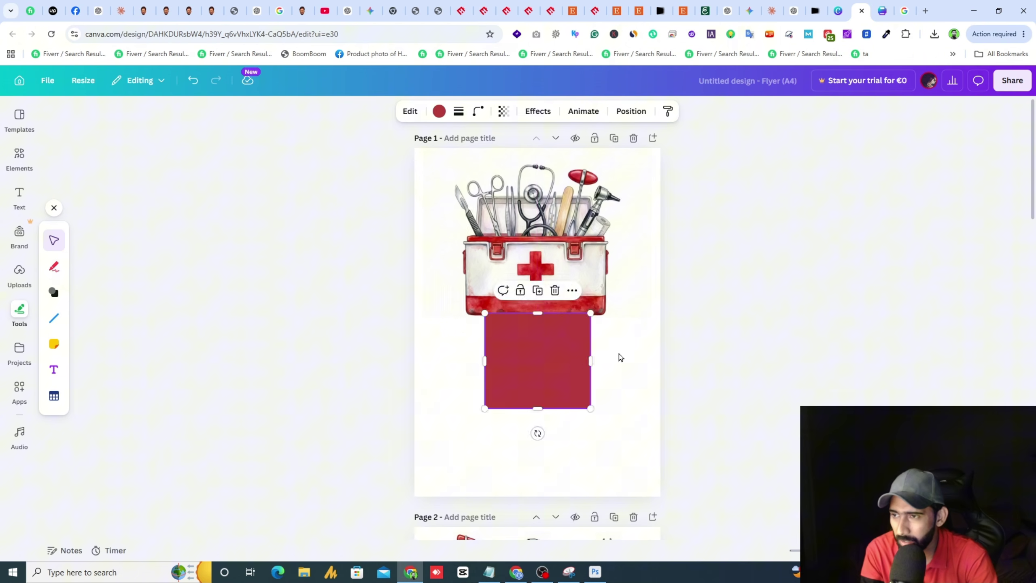
- Send the red rectangle backward so it sits behind the first-aid box picture
right_click(560, 359)
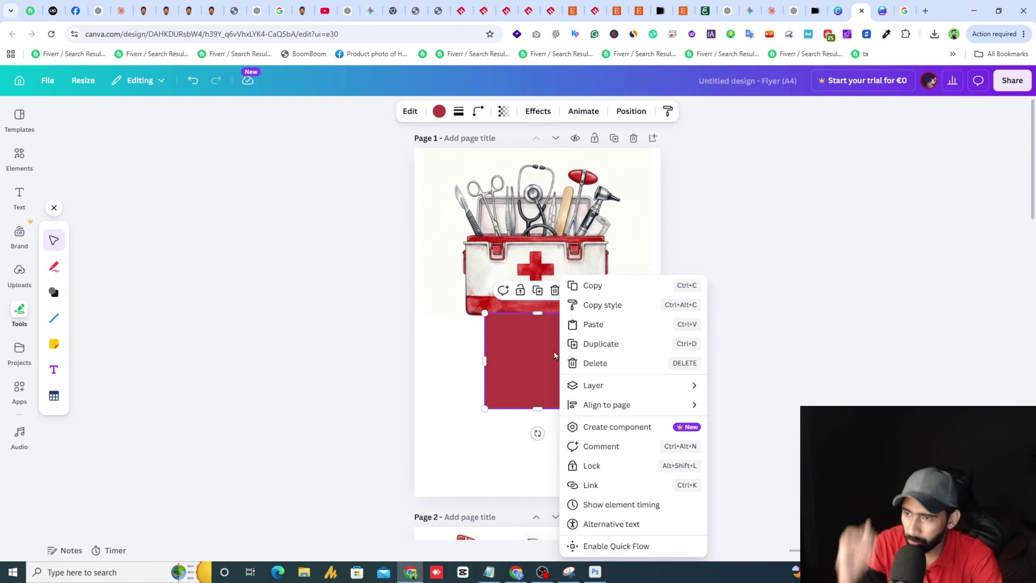
mouse_move(644, 388)
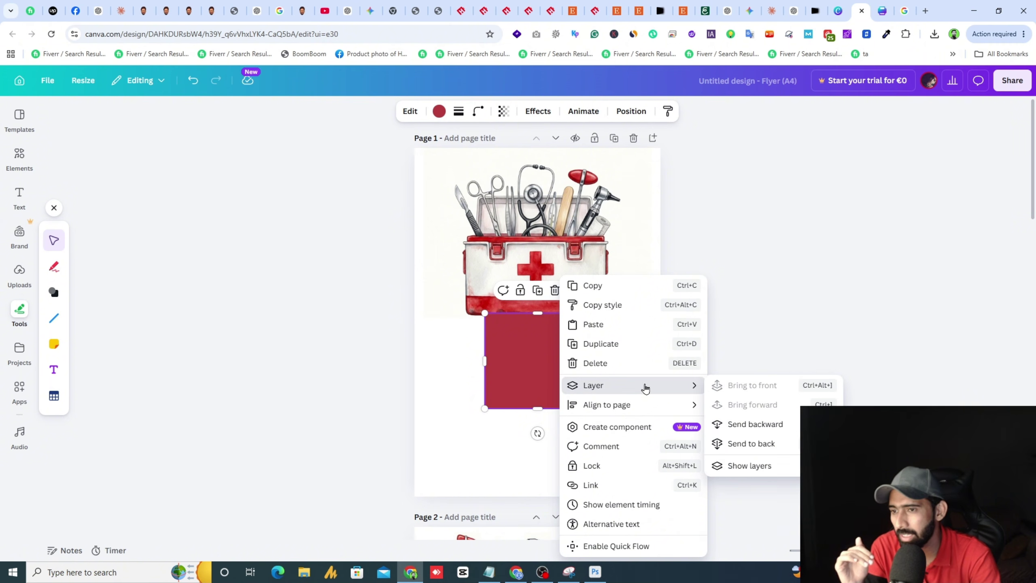
click(780, 431)
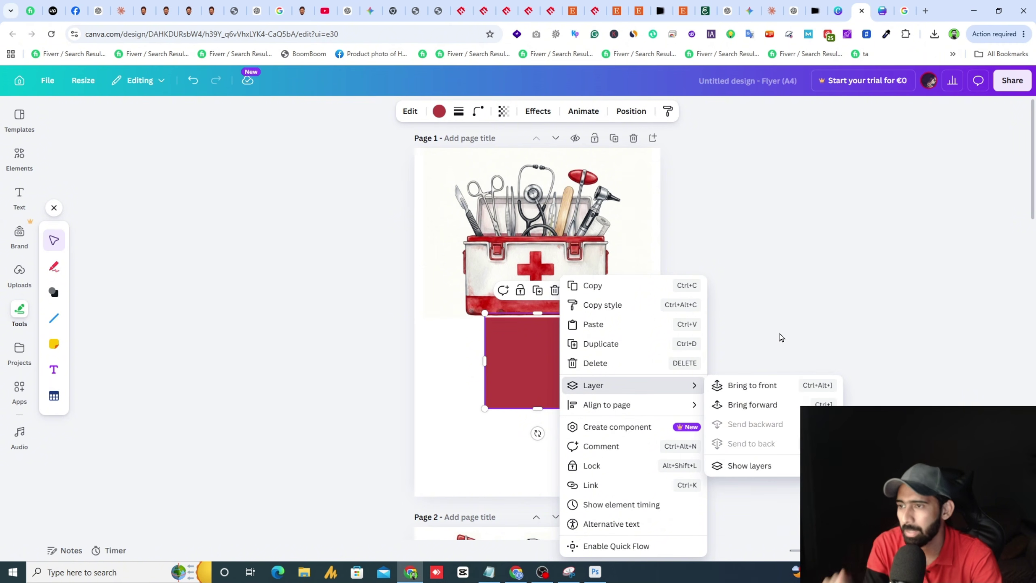
key(Escape)
click(784, 282)
click(542, 361)
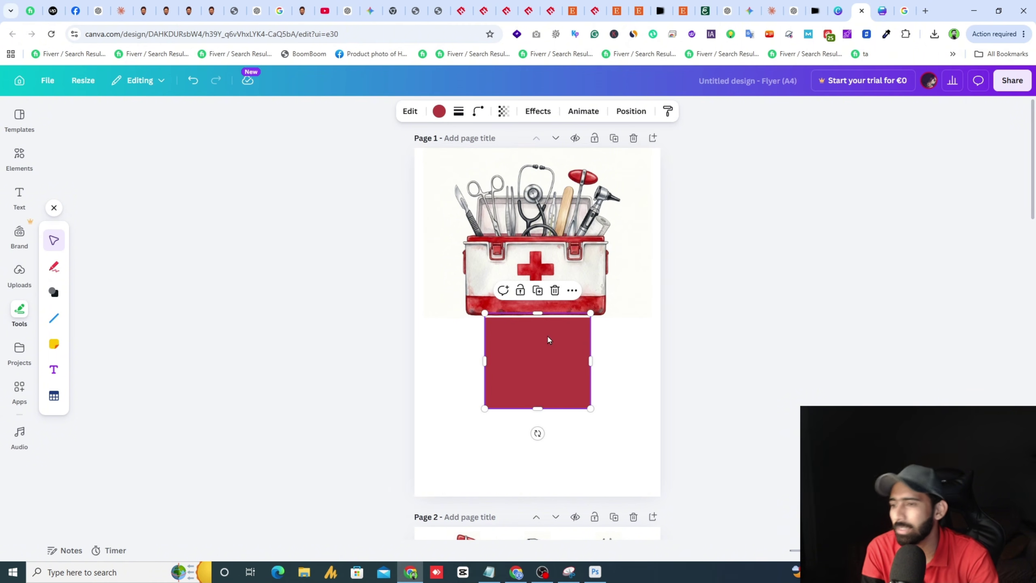
click(532, 323)
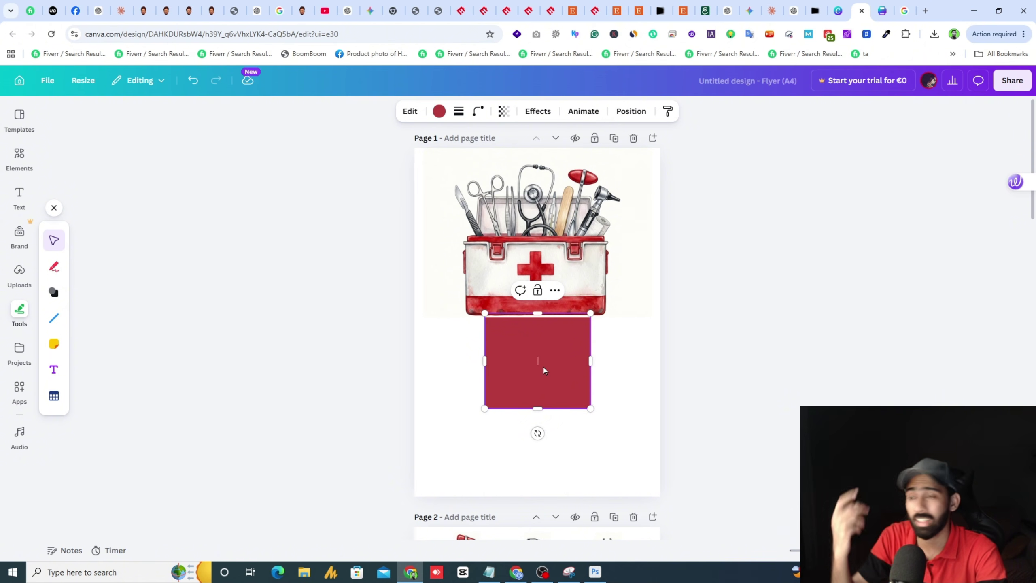
- Extend the page 1 red rectangle further down, and shift it together with the first-aid box picture slightly lower on the page
scroll(543, 369, down, 20)
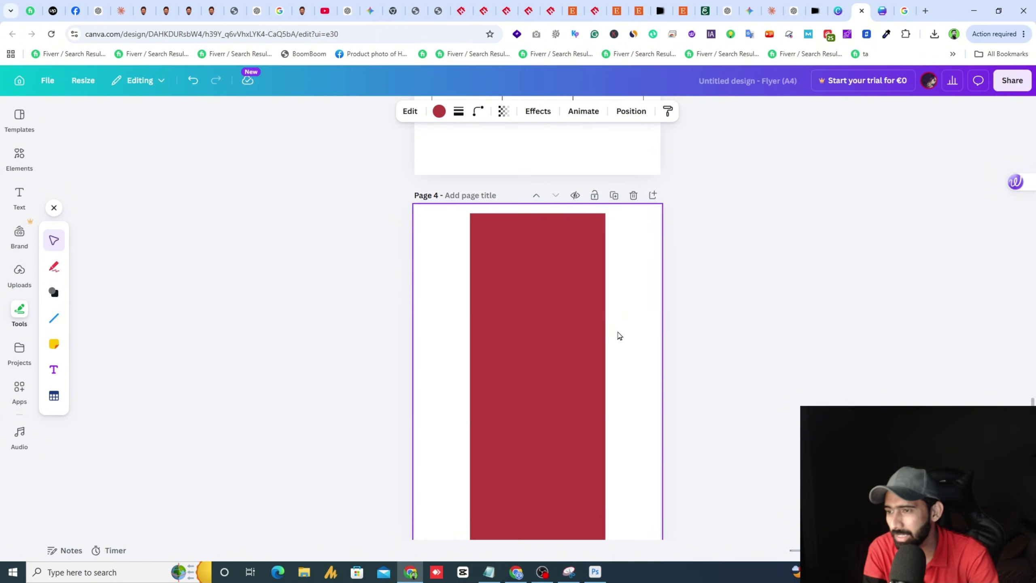
click(542, 404)
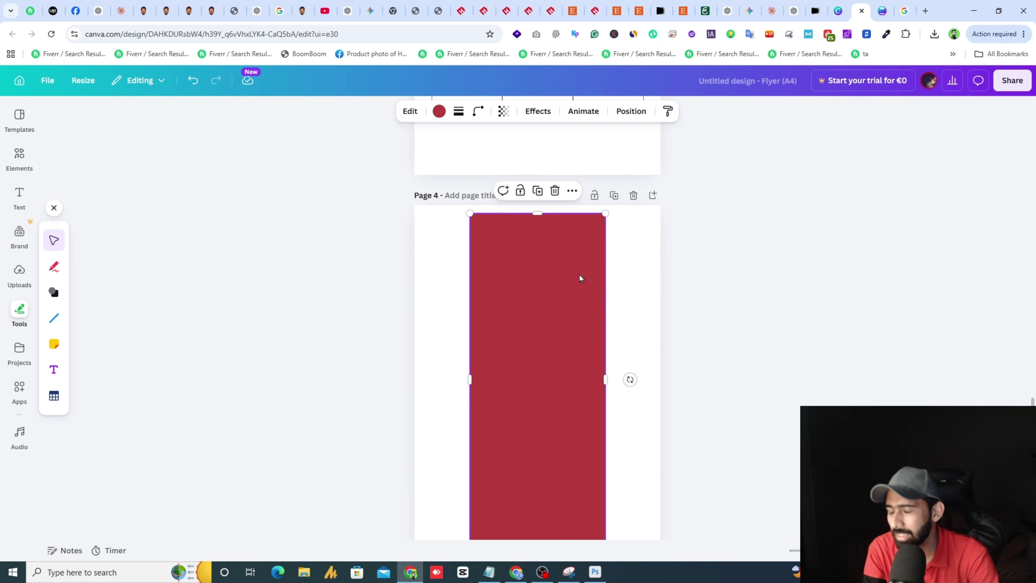
scroll(720, 325, up, 7)
scroll(679, 293, up, 15)
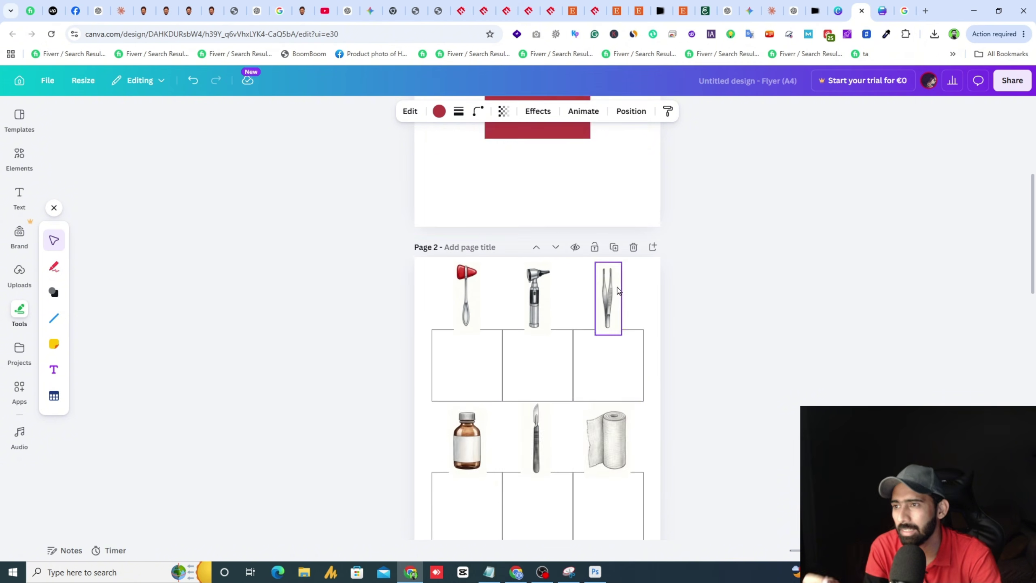
click(521, 269)
drag(540, 303, 537, 338)
scroll(693, 346, up, 3)
key(ctrl+a)
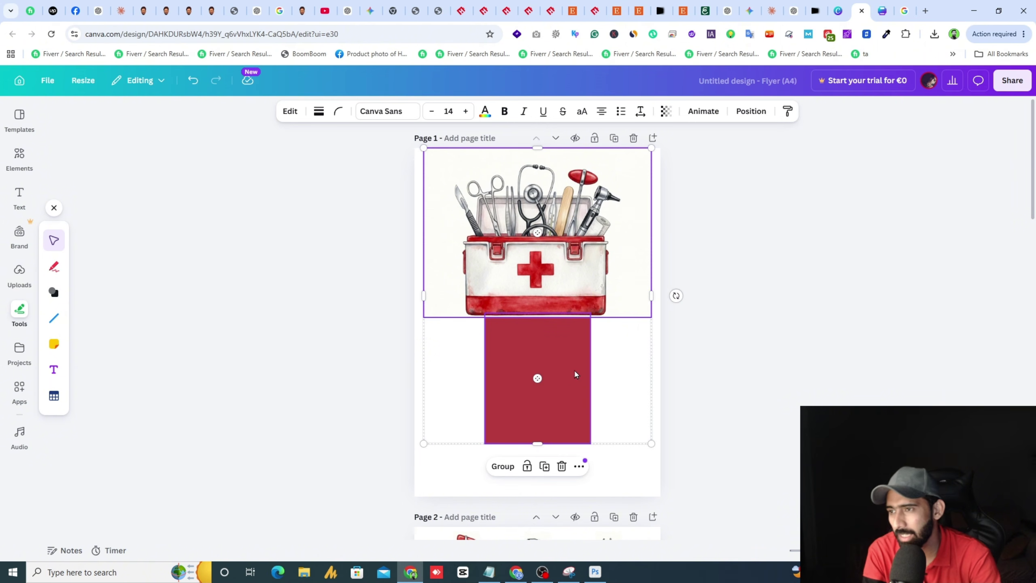
drag(571, 384, 571, 399)
click(763, 306)
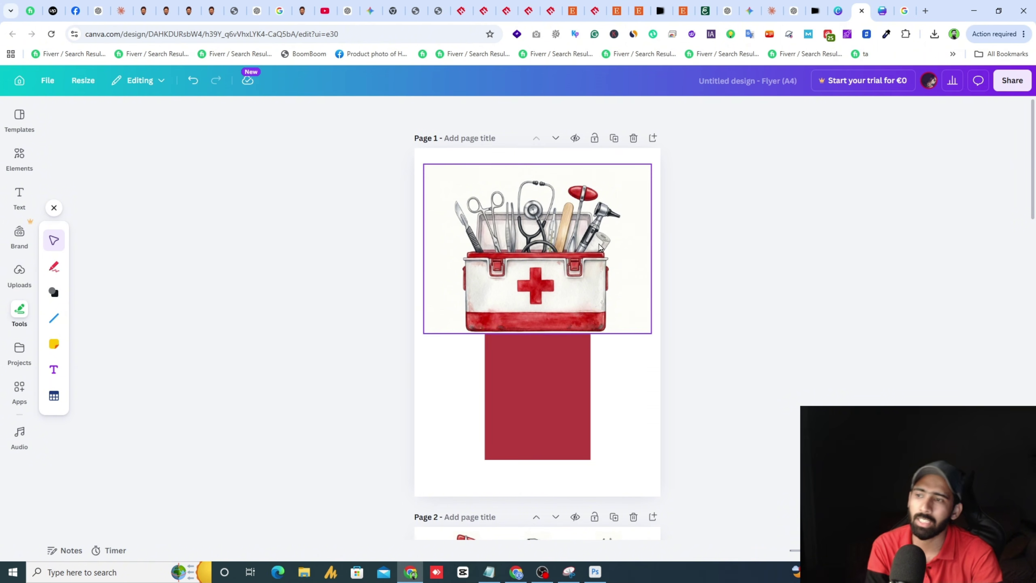
- Fill the rectangle beneath the first-aid box with white and give it a thin dotted border
click(584, 403)
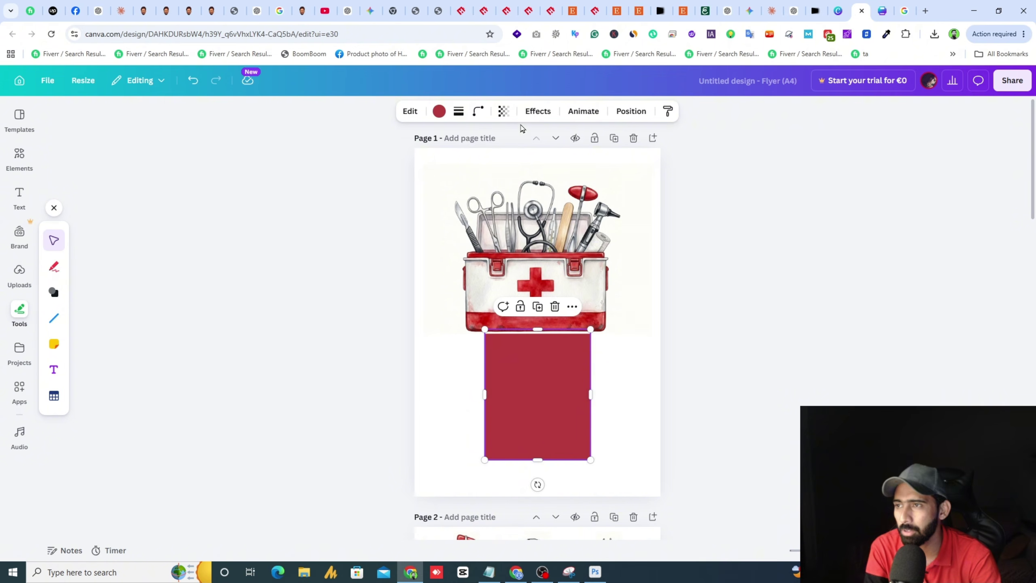
click(438, 111)
click(162, 192)
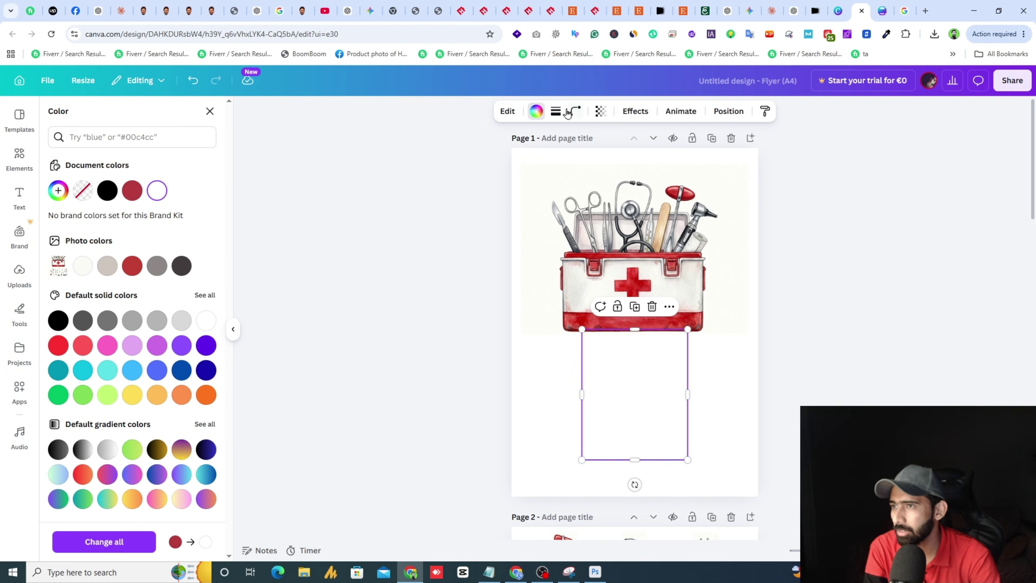
click(556, 111)
click(525, 143)
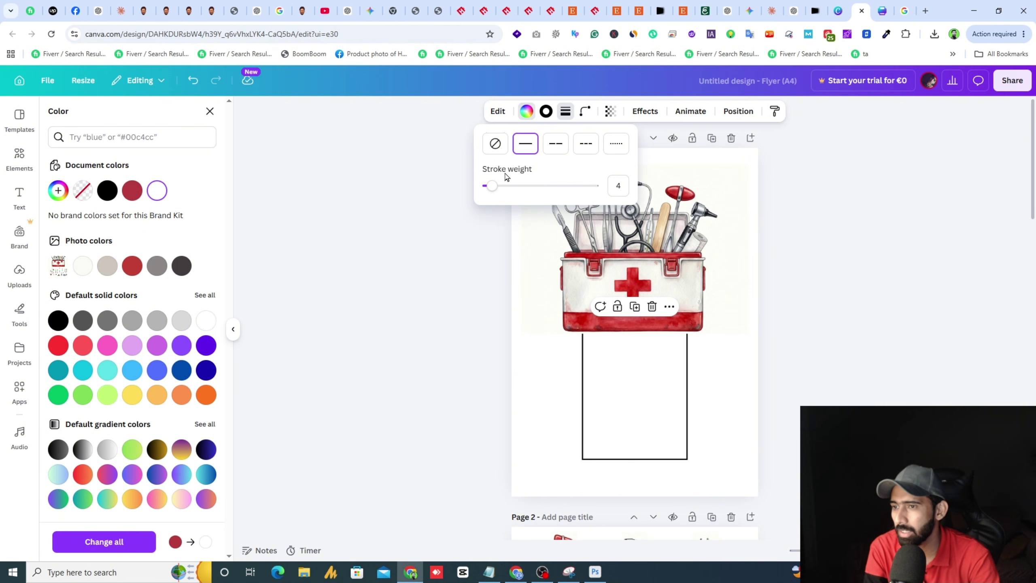
drag(490, 187, 490, 187)
click(619, 149)
click(868, 304)
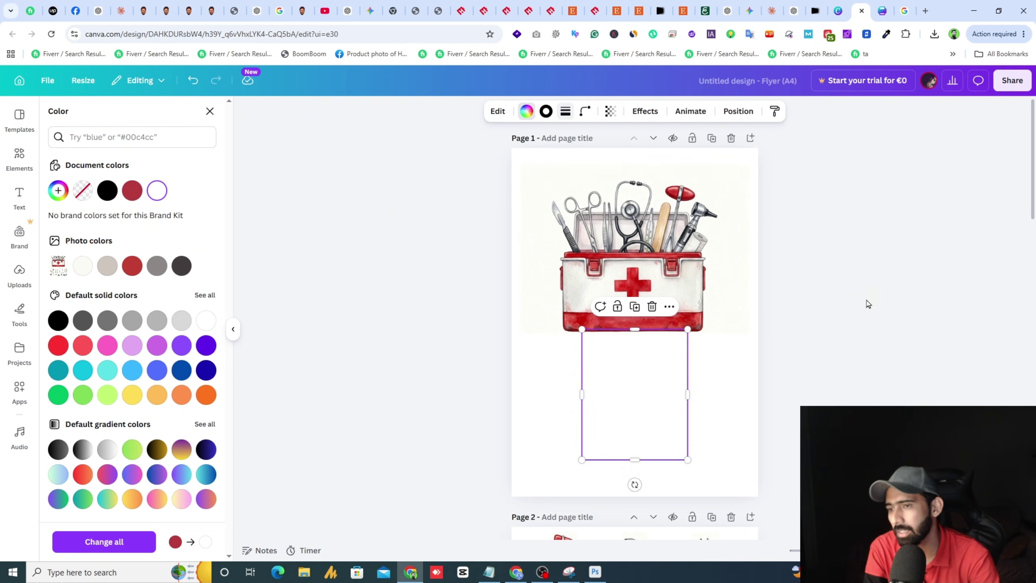
click(428, 344)
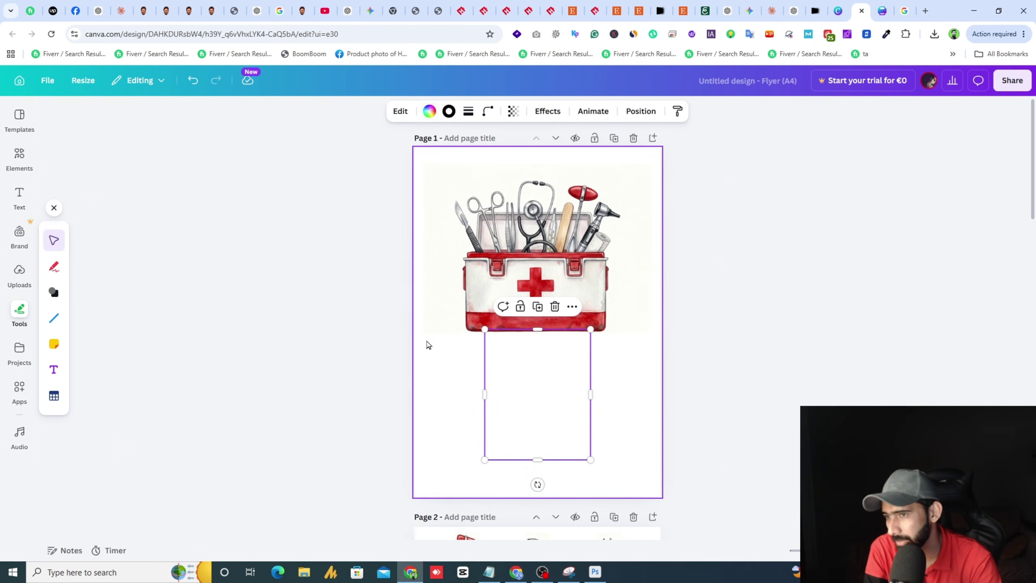
click(680, 320)
- On page 2, move the lower row with the medicine bottle, scalpel and bandage roll down, together with its three squares
scroll(679, 310, down, 10)
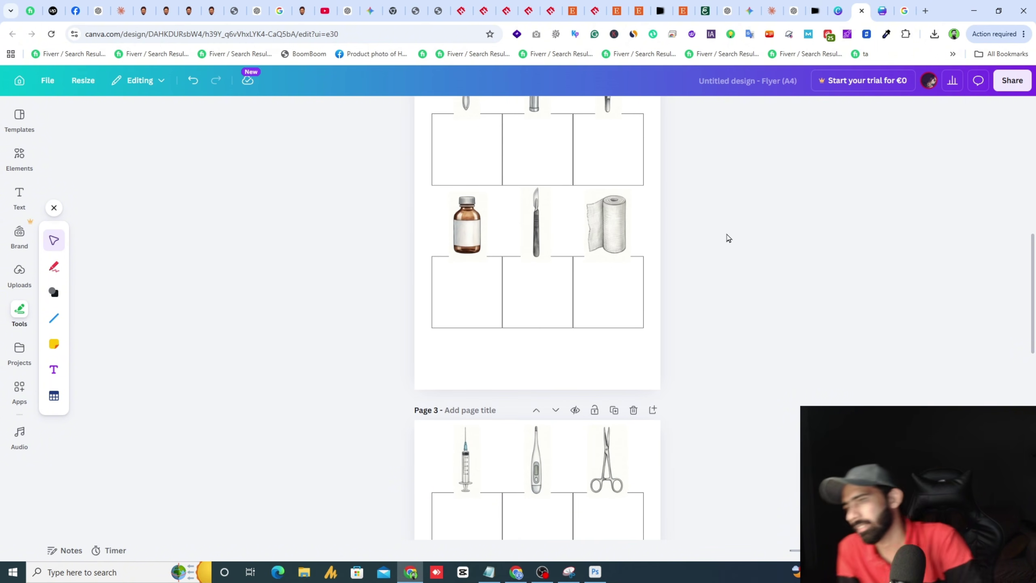
scroll(616, 296, up, 1)
click(616, 297)
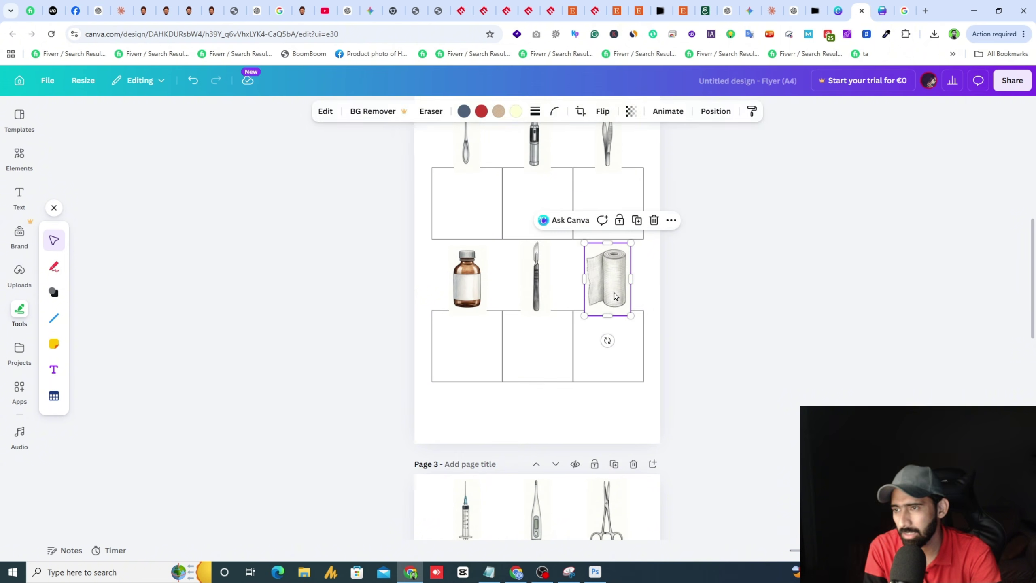
click(543, 289)
drag(705, 377, 447, 290)
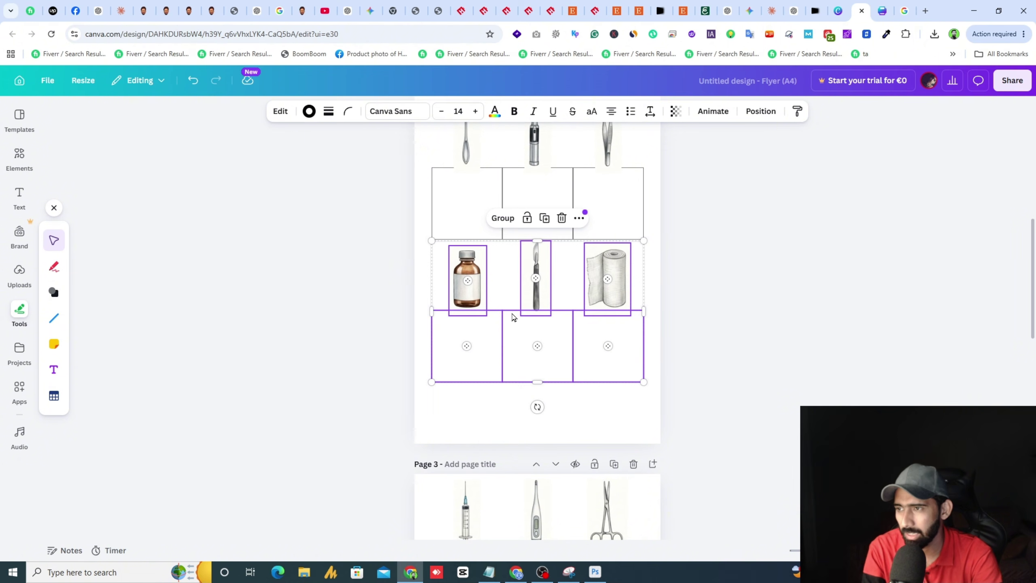
drag(515, 317, 515, 346)
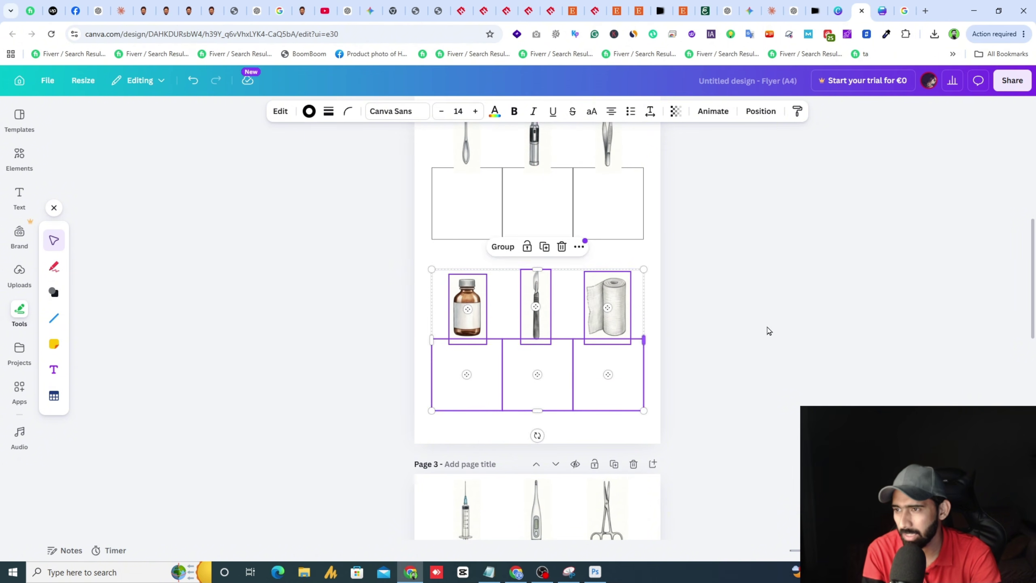
click(659, 323)
- On page 3, reposition the two rows of medical tools and their squares lower, keeping a gap between the rows
scroll(643, 277, down, 8)
drag(706, 393, 441, 356)
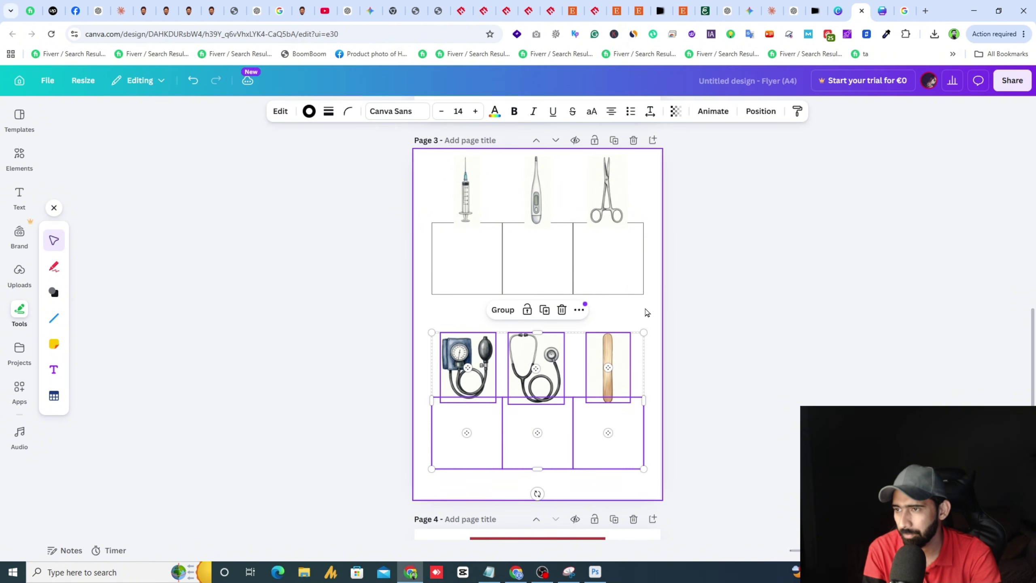
scroll(645, 313, up, 3)
drag(759, 359, 467, 339)
click(682, 314)
- On page 2, move the upper row with the reflex hammer, otoscope and tweezers down from the page's top edge
scroll(677, 315, up, 10)
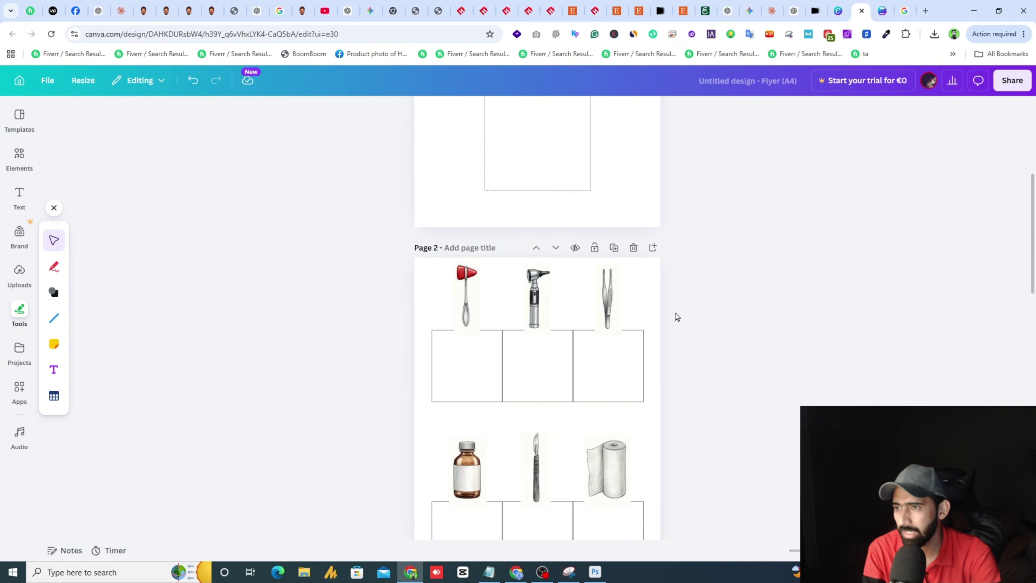
drag(734, 403, 466, 349)
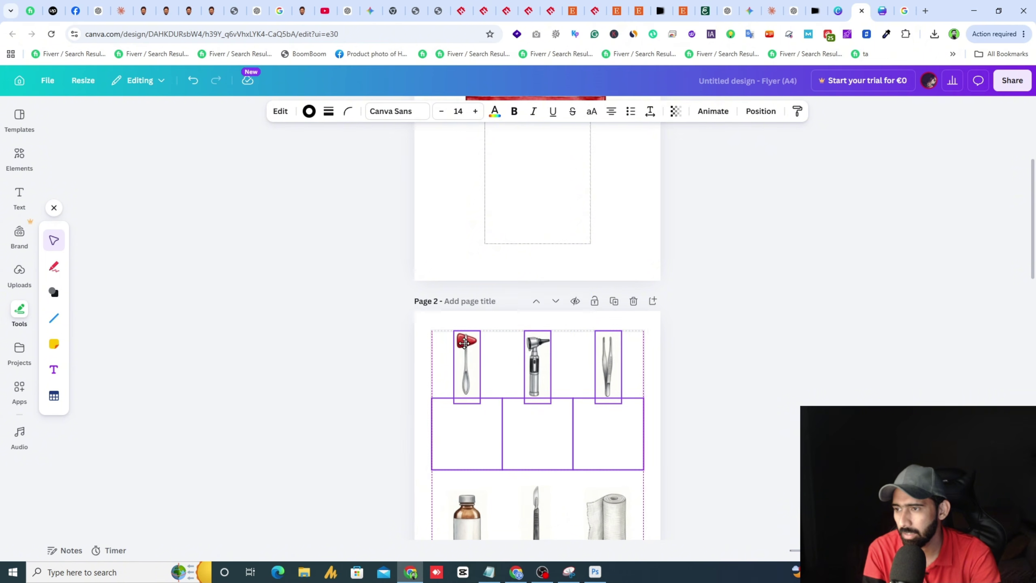
click(739, 370)
- Review the template from the first-aid box card on page 1 to the red wrapper rectangle on page 4
scroll(669, 335, down, 15)
scroll(596, 310, down, 5)
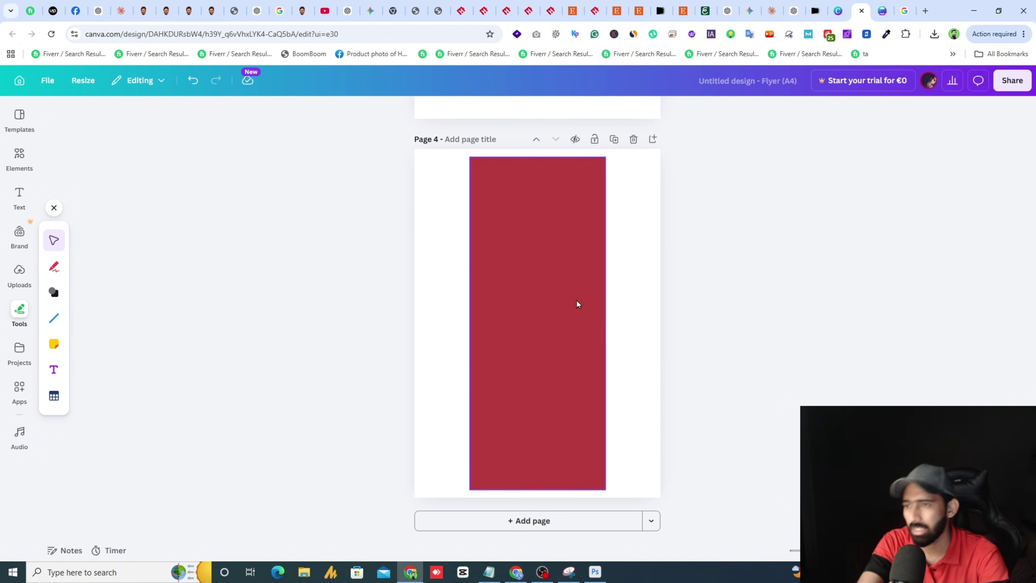
scroll(594, 325, up, 20)
scroll(569, 222, up, 8)
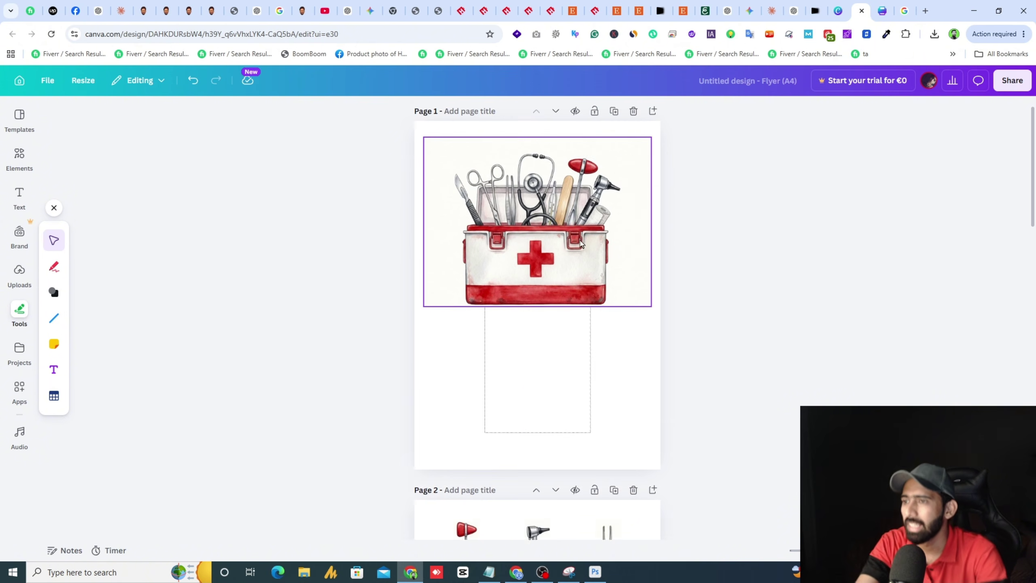
click(554, 231)
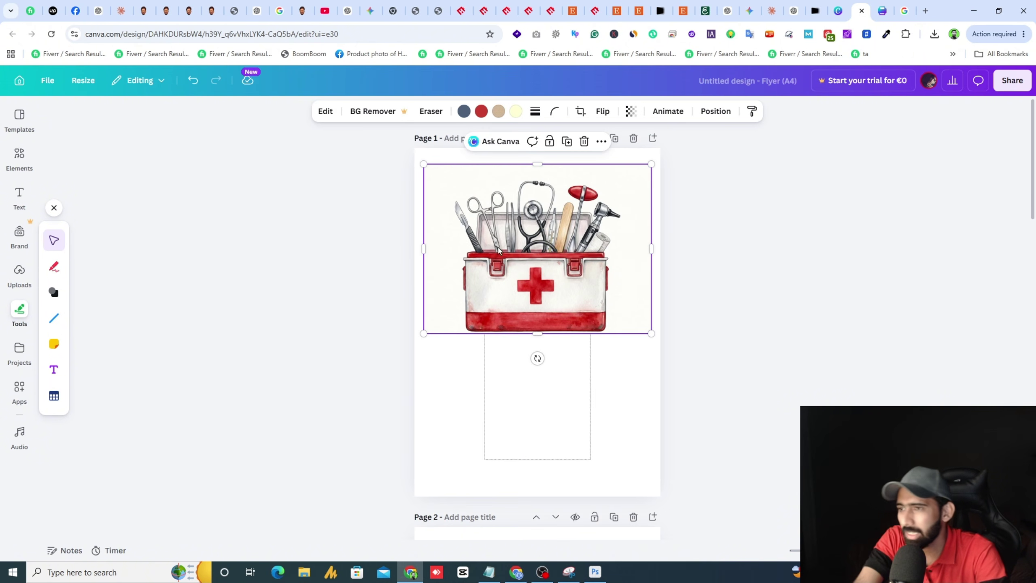
scroll(693, 261, down, 20)
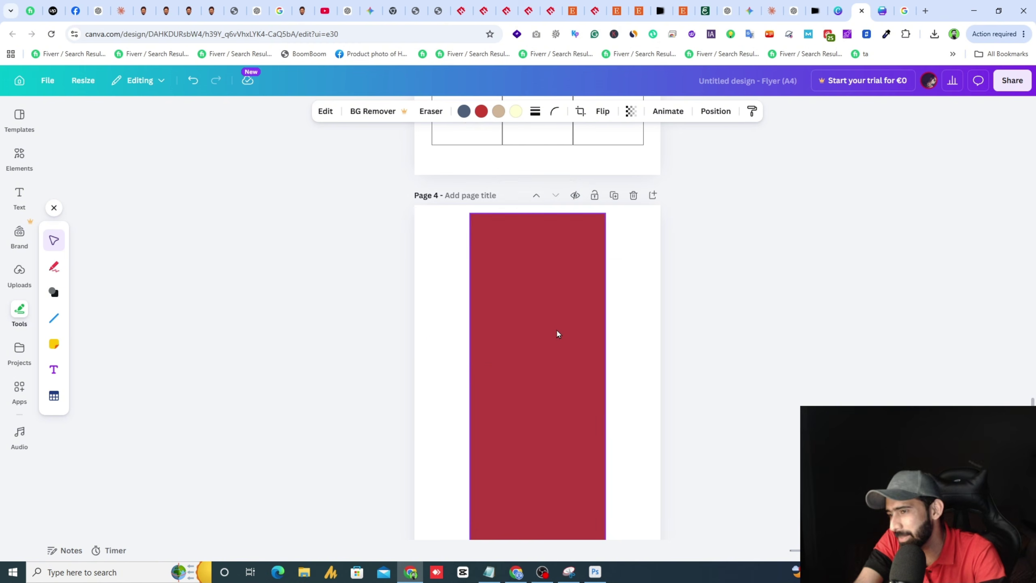
click(557, 340)
scroll(538, 334, down, 1)
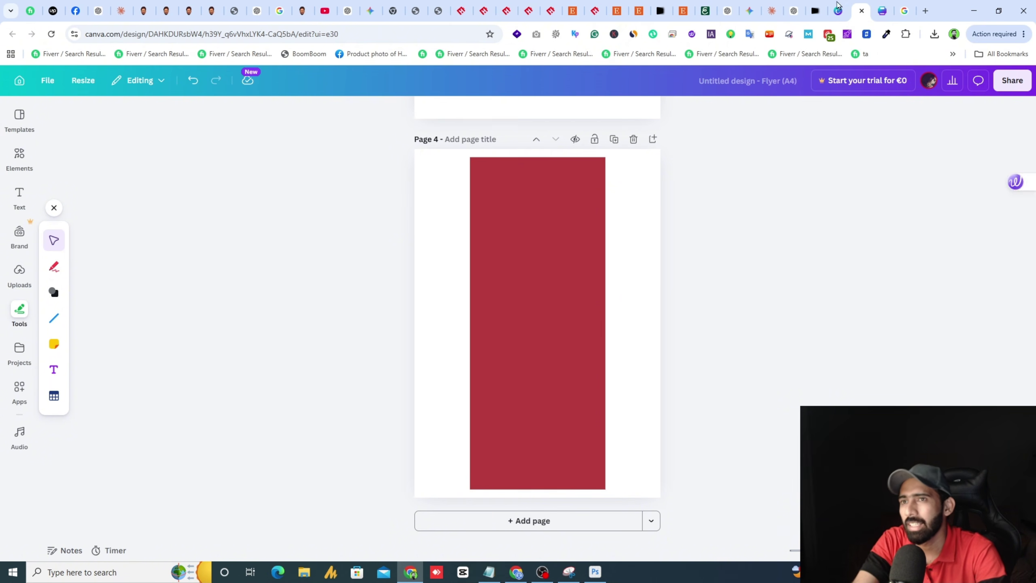
- Look back over the Etsy reference listing, the emergency box prompt in Claude and the generated toolbox images in Google Flow
click(639, 11)
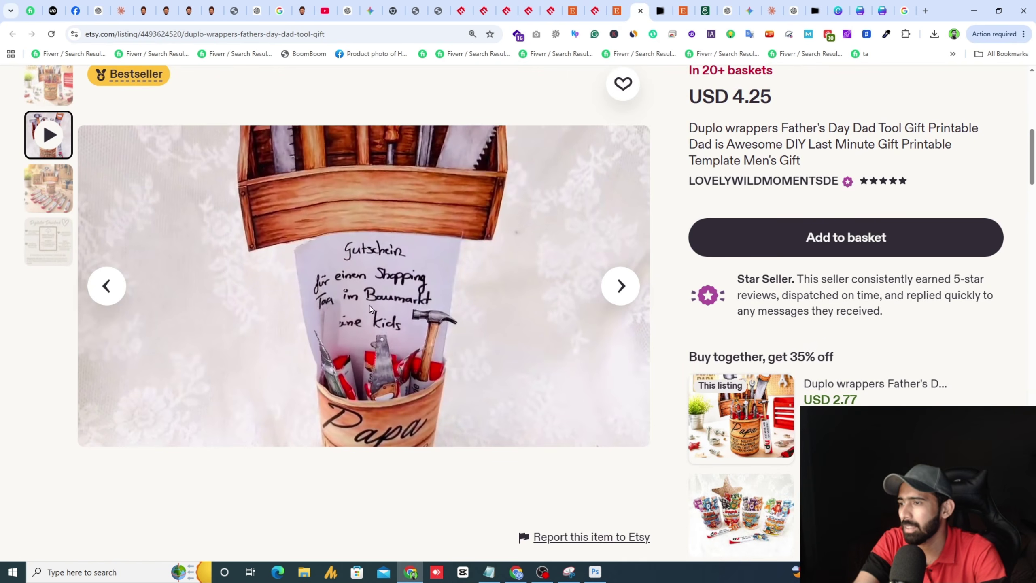
scroll(196, 320, up, 1)
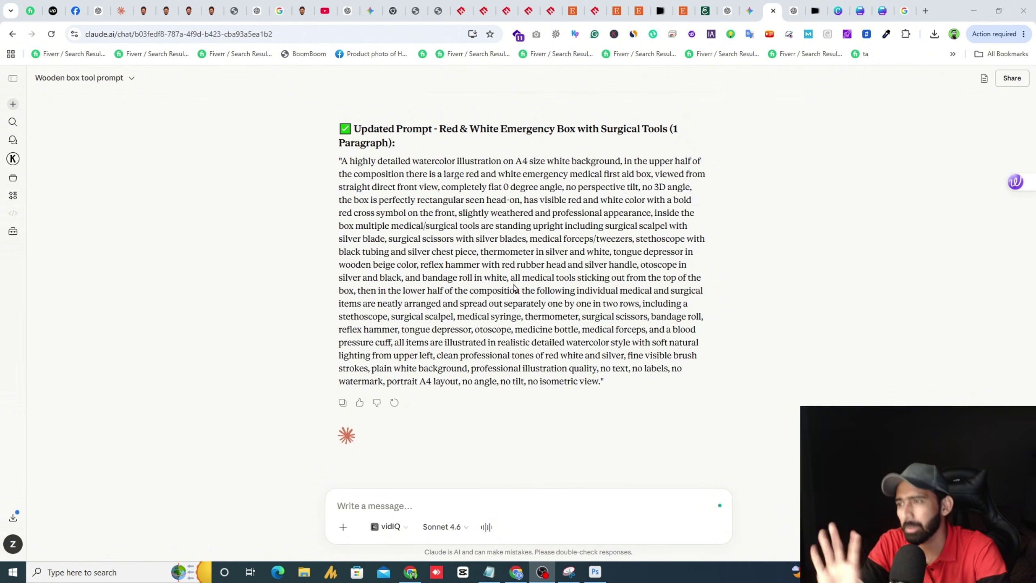
click(509, 495)
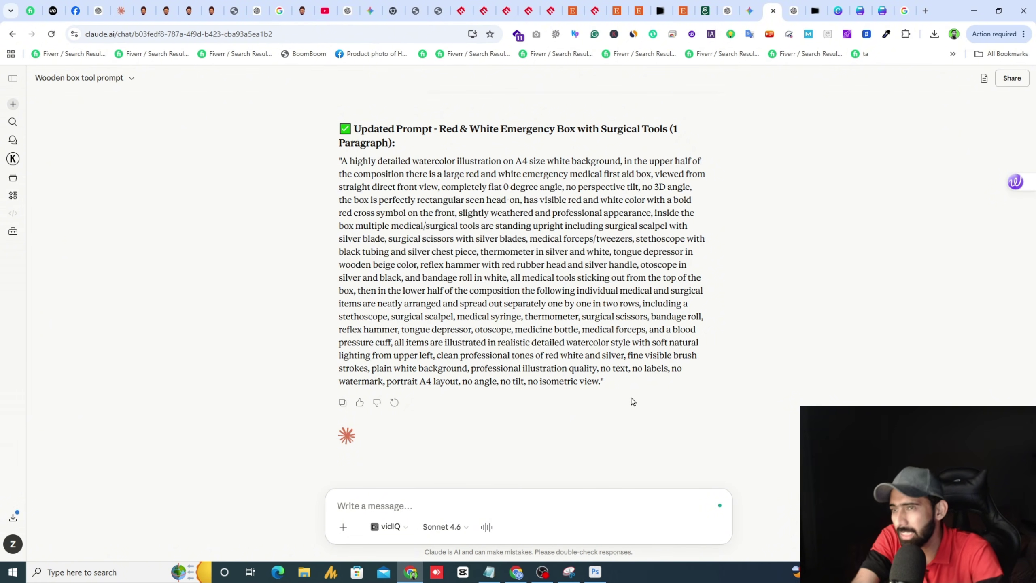
click(662, 7)
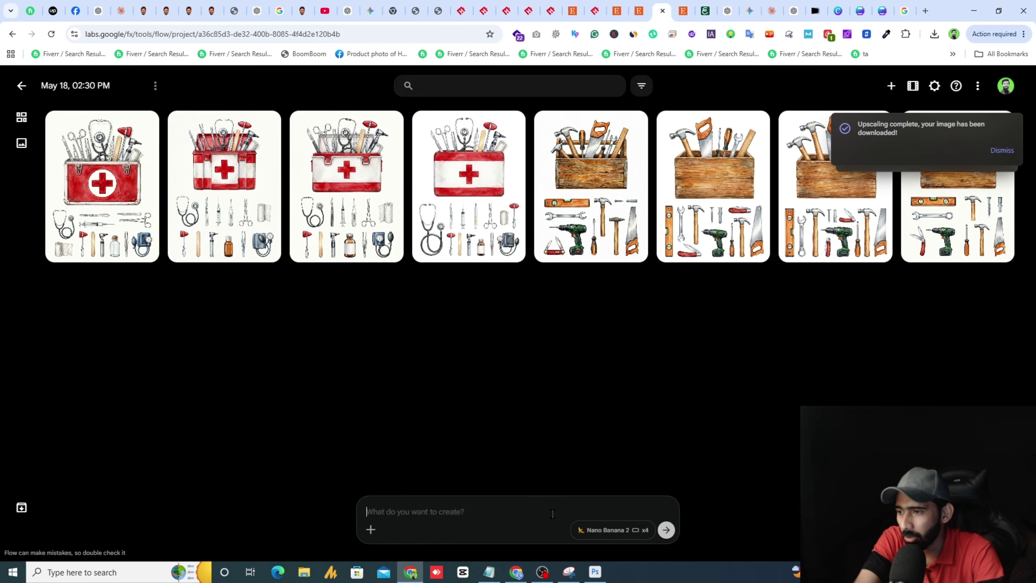
- Ask Claude "mujy aek design ka prompt bana do jis k andar doctor sy related theme ho sirf bcakground caheye us par text ma khud likh lon ga"
click(611, 530)
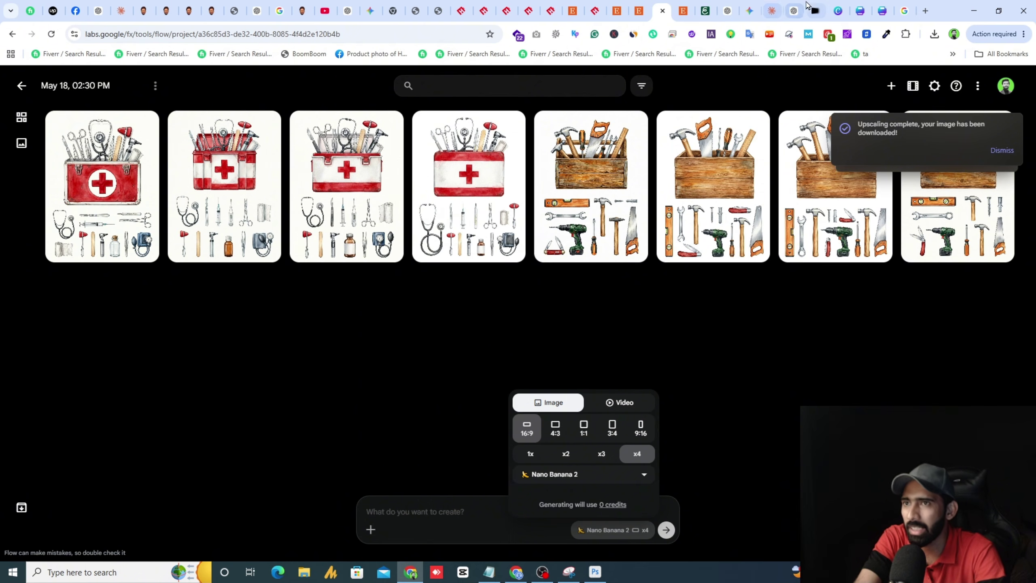
click(771, 11)
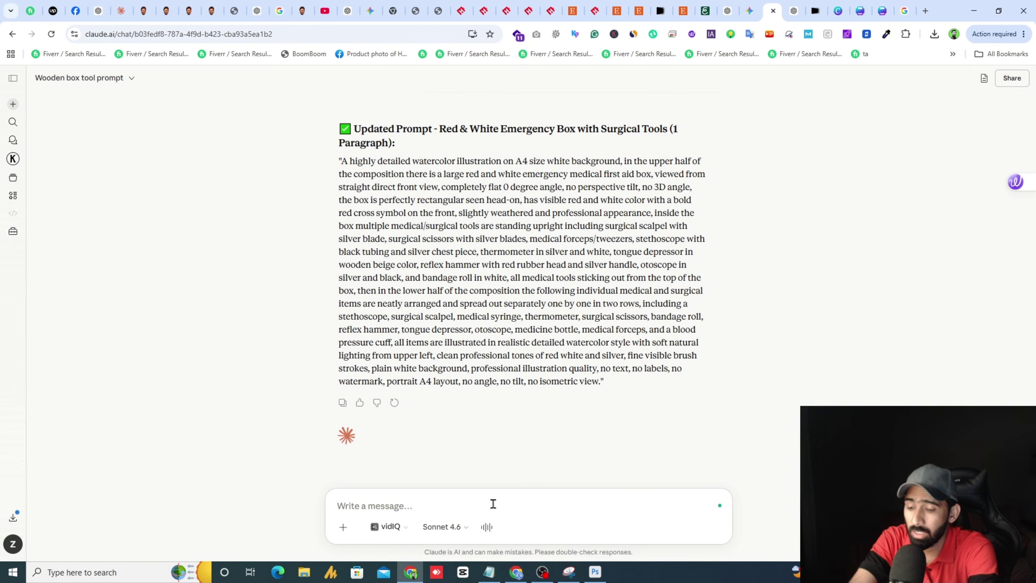
text(mujy aek design kar do jis k)
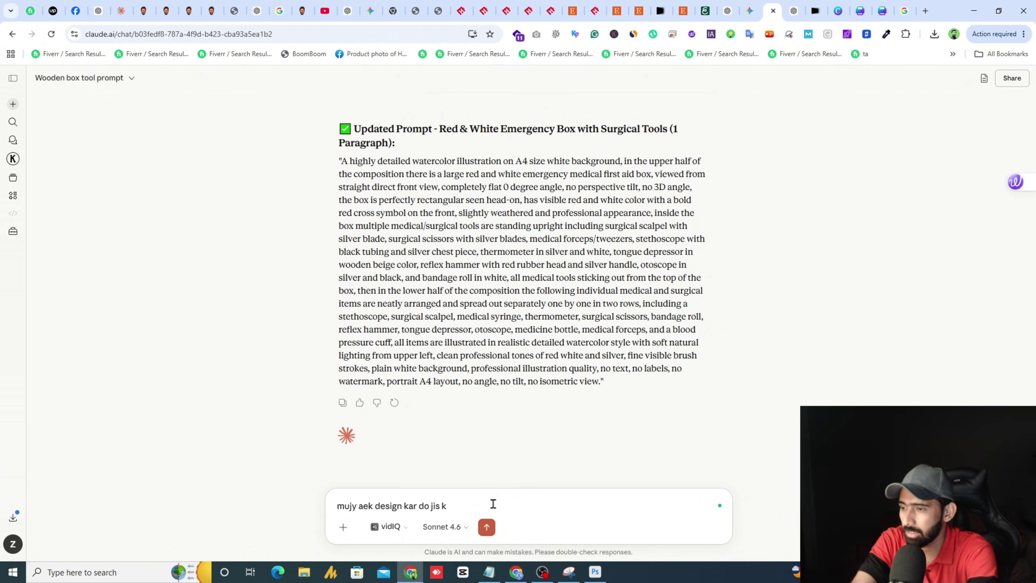
key(ctrl+a)
text(mu)
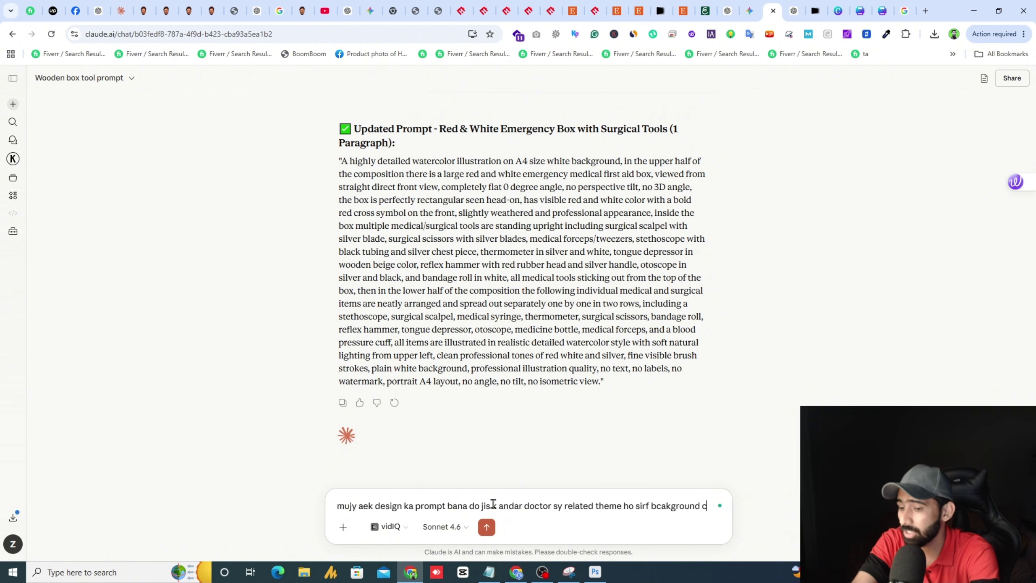
text(aheye us par text ma khud likh lon ga)
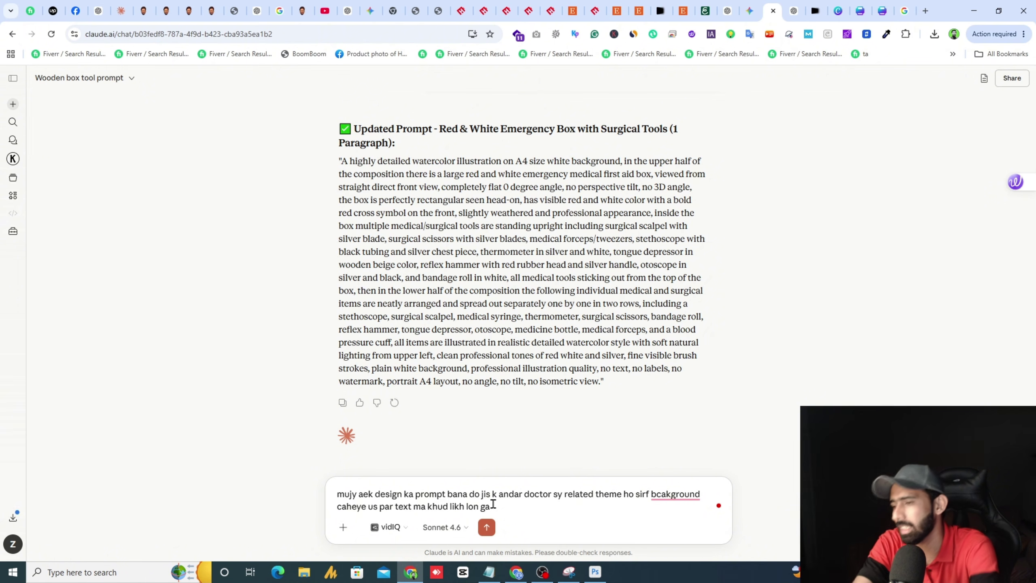
key(Return)
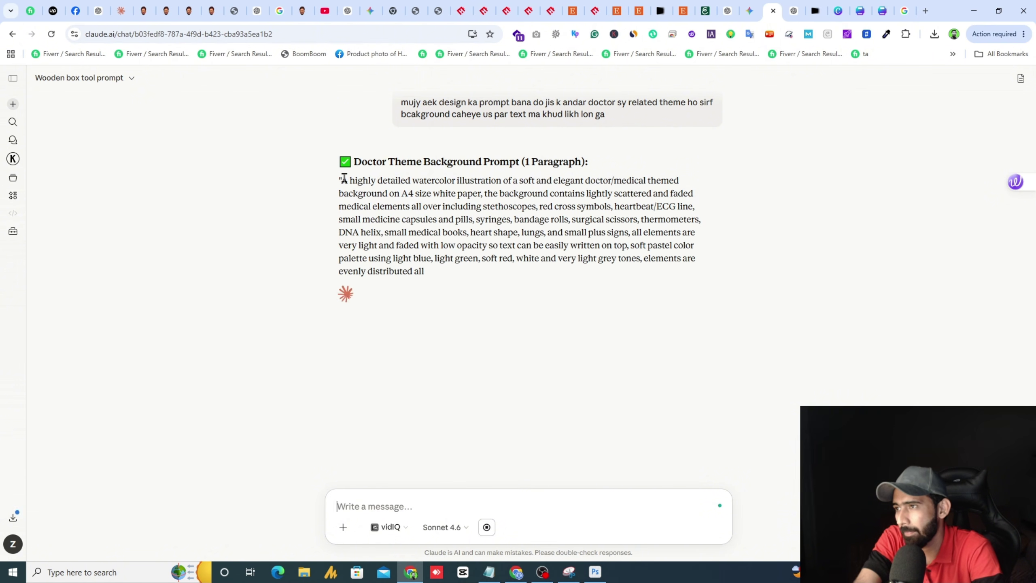
- Copy Claude's doctor theme background prompt into Google Flow and generate images from it at 16:9, x4, with Nano Banana 2
scroll(414, 261, up, 5)
scroll(443, 210, up, 3)
scroll(449, 266, down, 8)
drag(347, 180, 506, 275)
drag(342, 179, 571, 337)
click(660, 11)
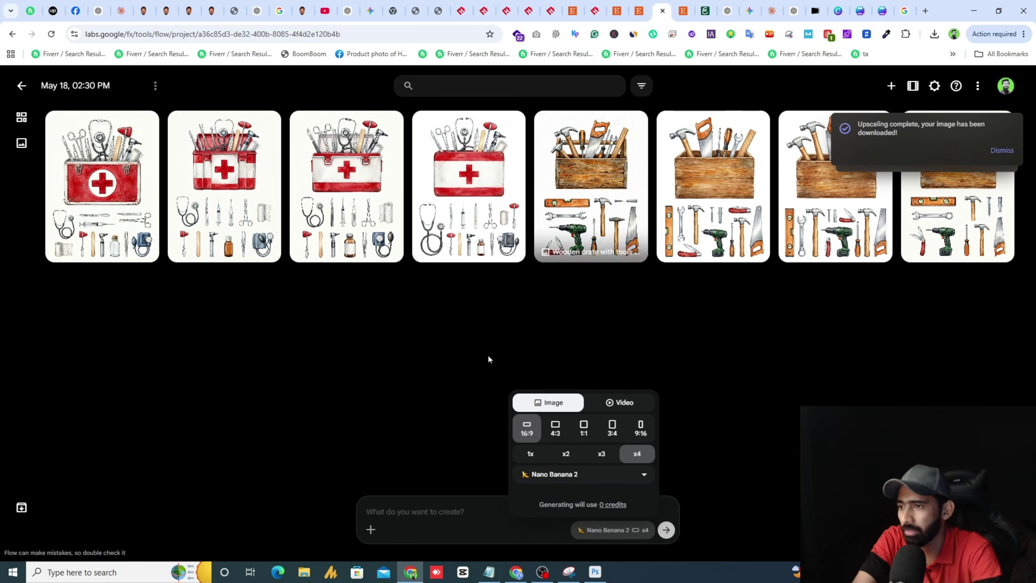
click(459, 510)
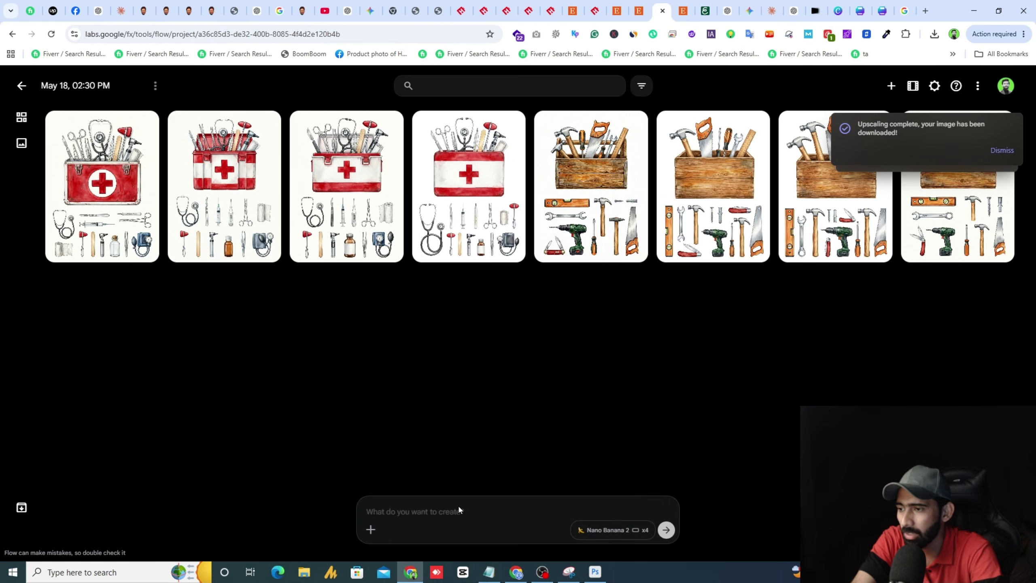
key(ctrl+v)
click(612, 530)
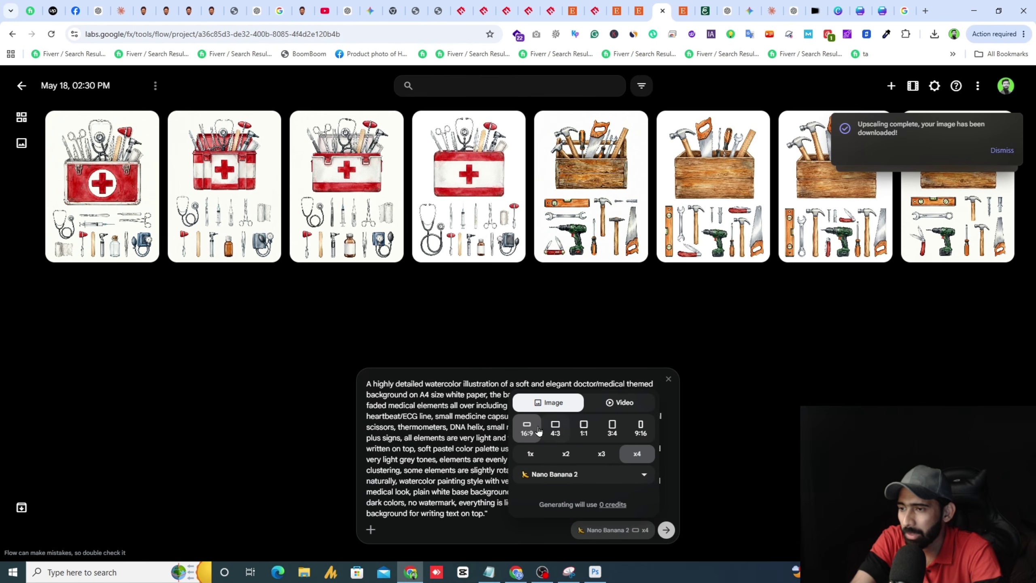
click(666, 530)
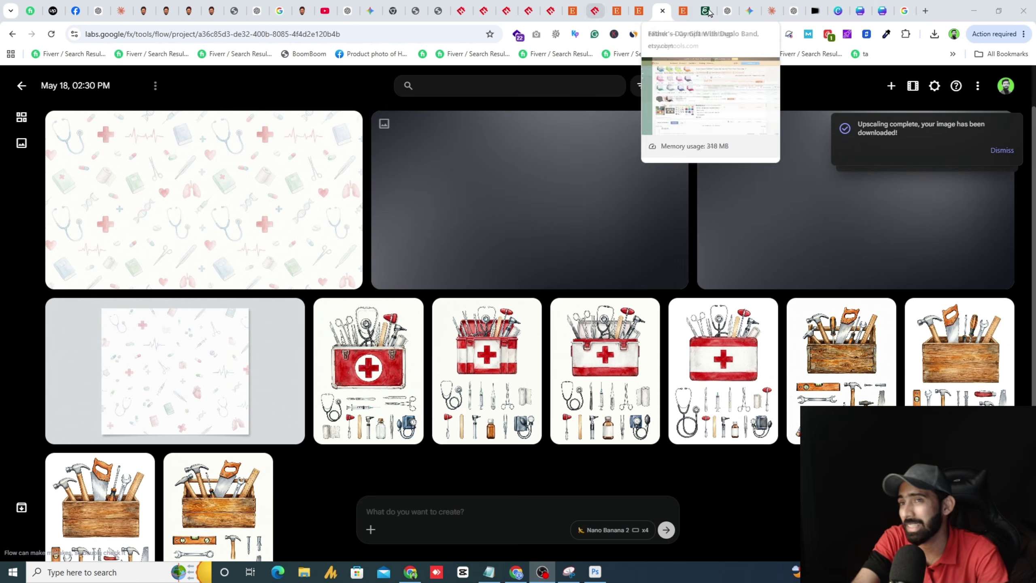
- Back in Claude, send the request "mujy First Aid Box theme caheye", copying the option name from the earlier Best Options table
click(772, 11)
click(454, 505)
text(mujy)
scroll(569, 250, down, 4)
scroll(432, 285, up, 15)
scroll(433, 286, up, 6)
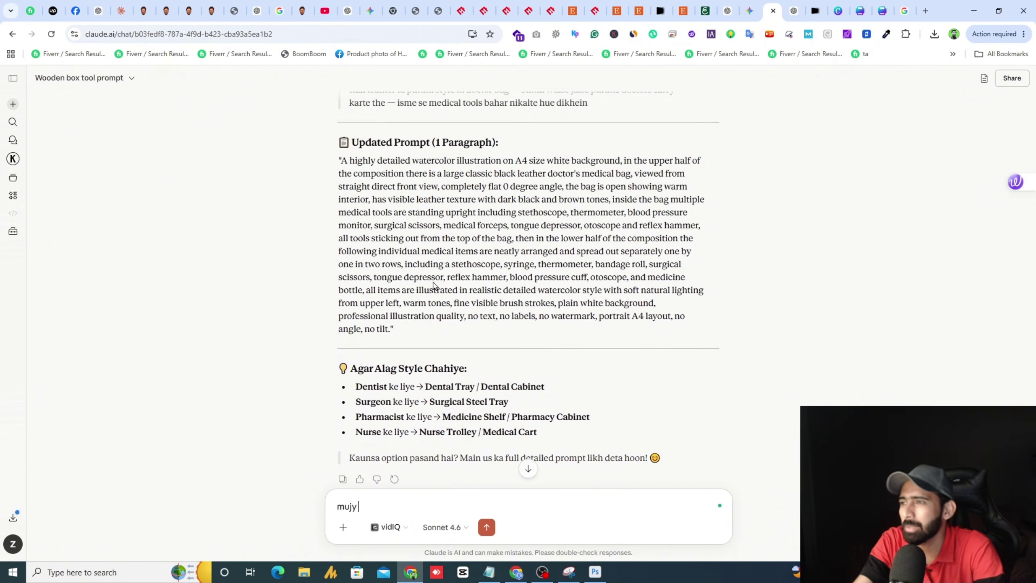
drag(406, 236, 326, 235)
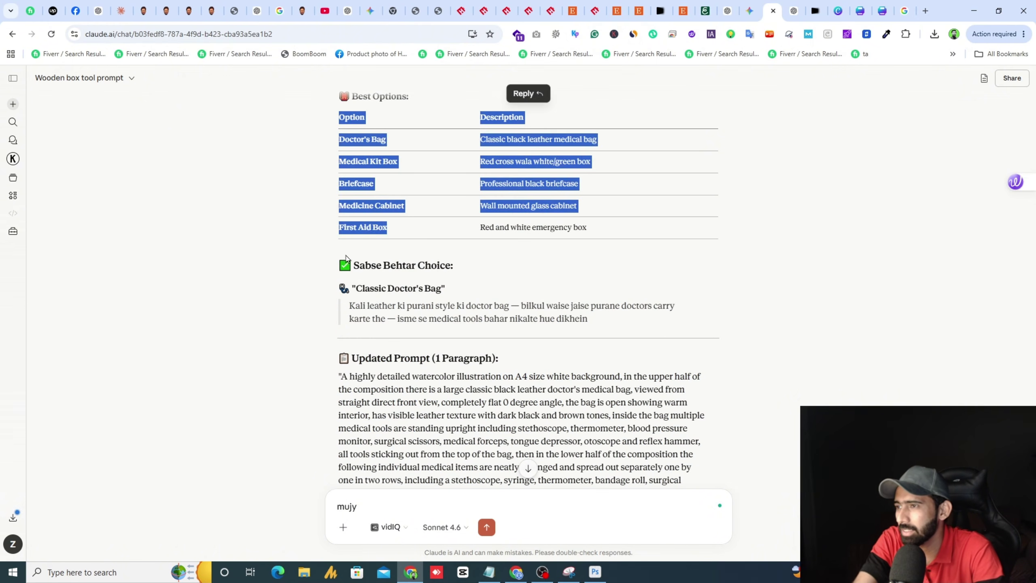
click(410, 223)
triple_click(410, 224)
key(ctrl+c)
click(444, 527)
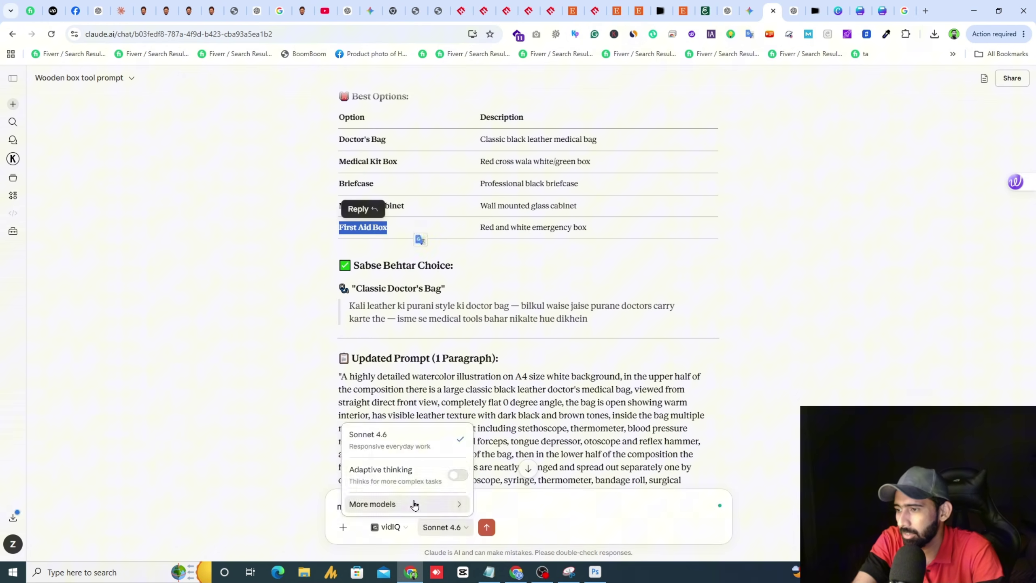
click(619, 505)
key(ctrl+v)
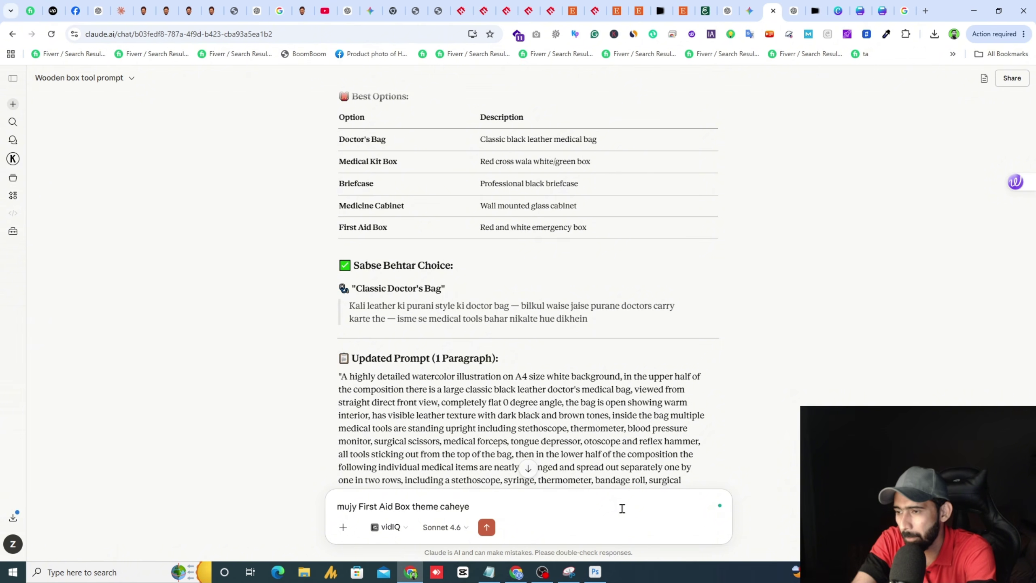
key(Return)
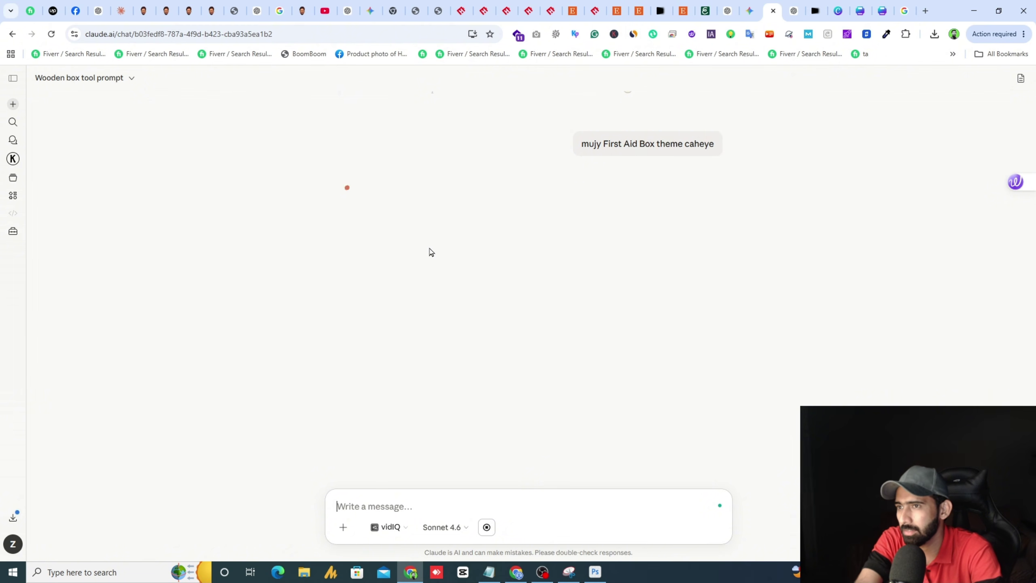
- Look through the open product research pages and check the generated doctor-themed backgrounds in Google Flow
scroll(462, 207, up, 5)
scroll(462, 207, down, 5)
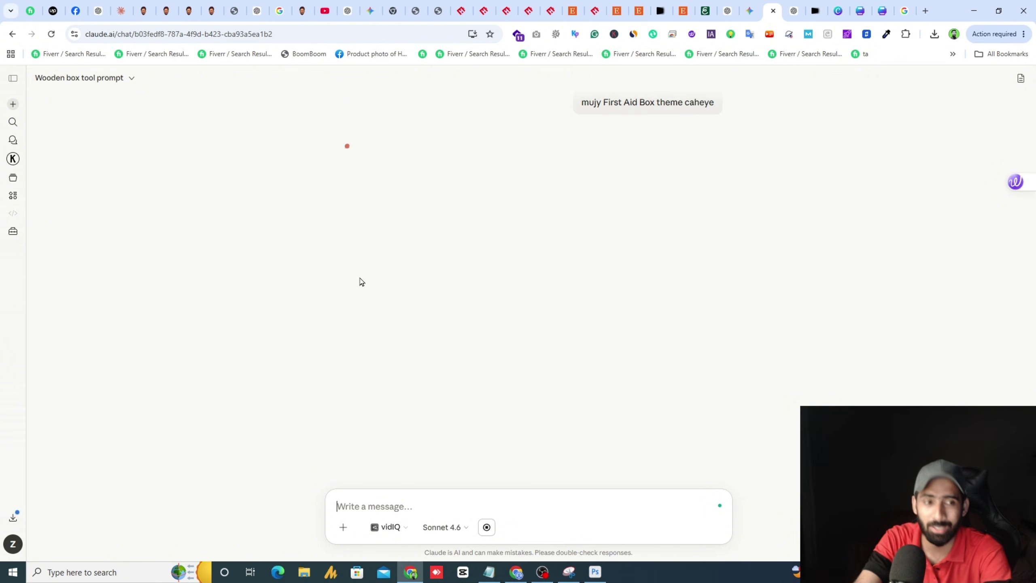
click(644, 6)
click(594, 9)
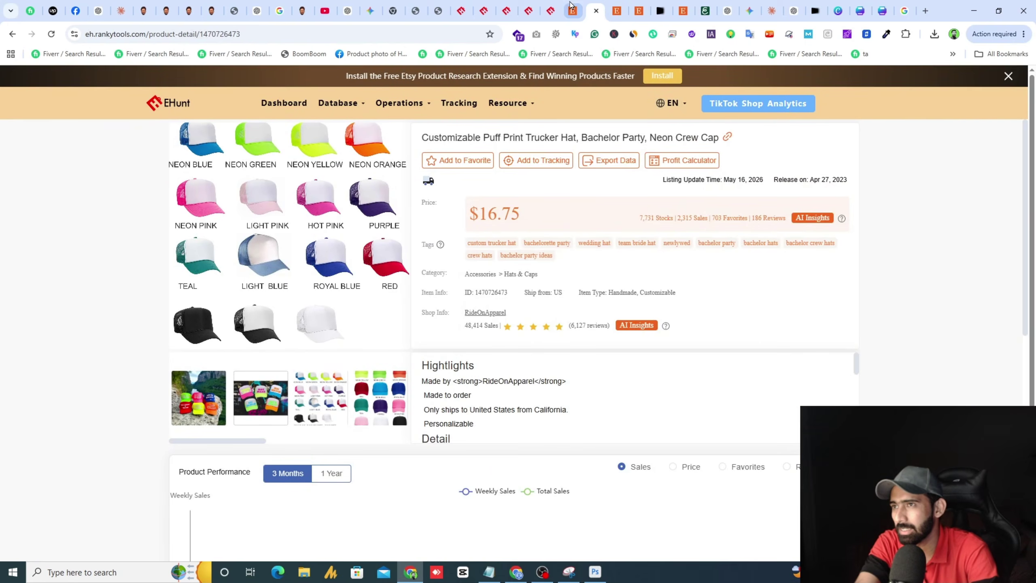
click(572, 7)
click(594, 9)
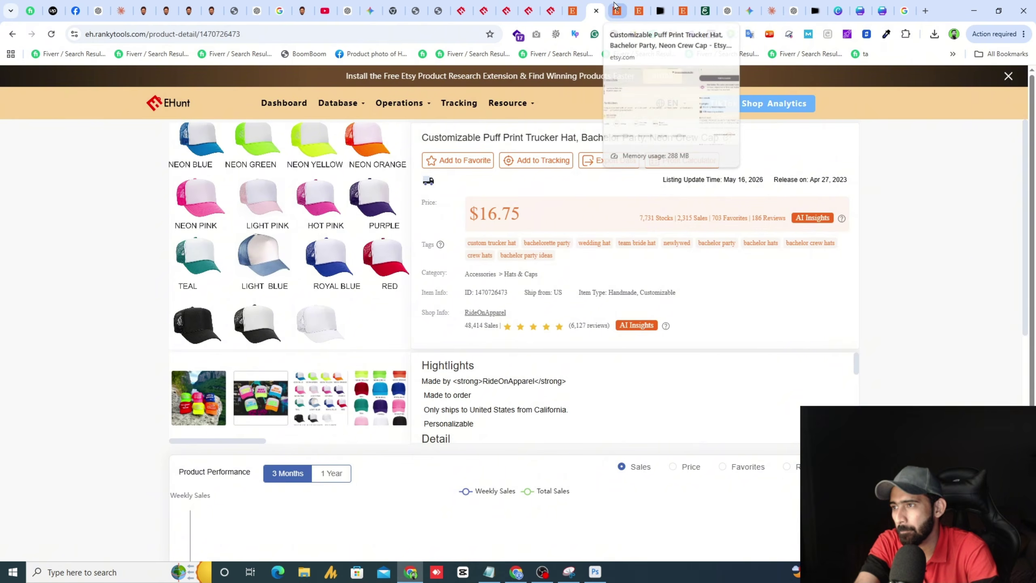
click(617, 9)
click(660, 11)
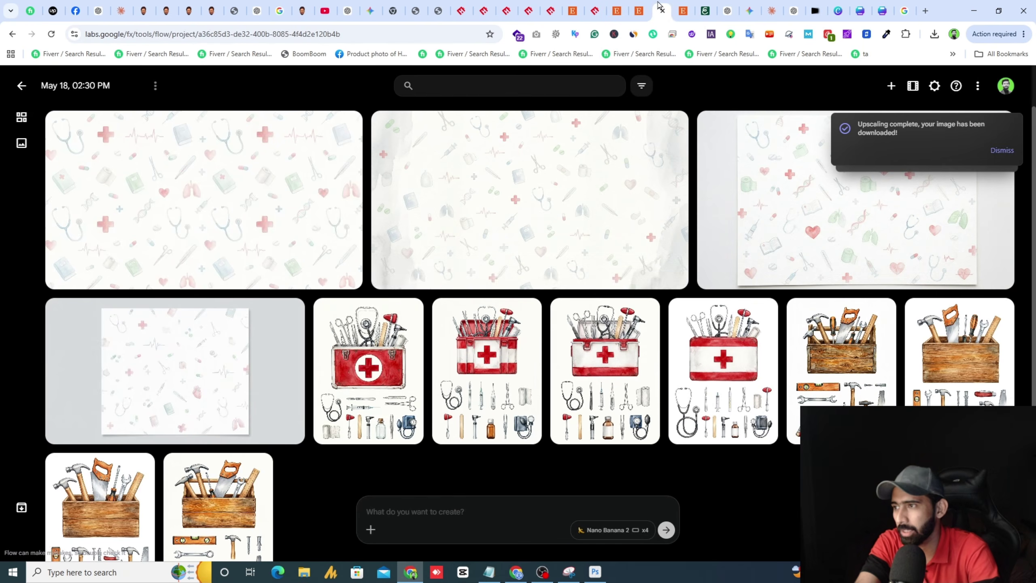
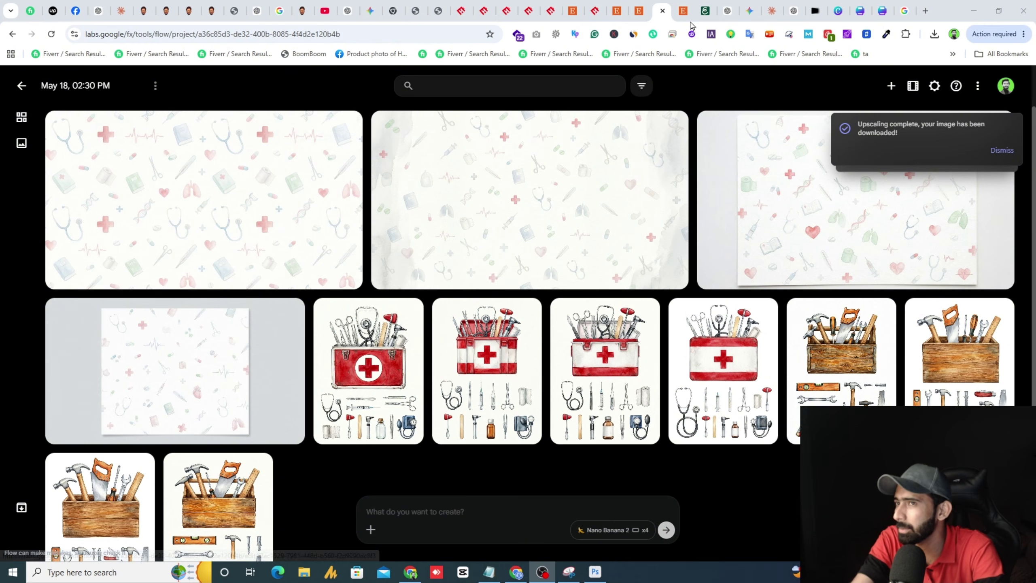
- Copy Claude's First Aid Box theme background prompt into Google Flow and generate images from it
click(772, 10)
scroll(523, 223, up, 4)
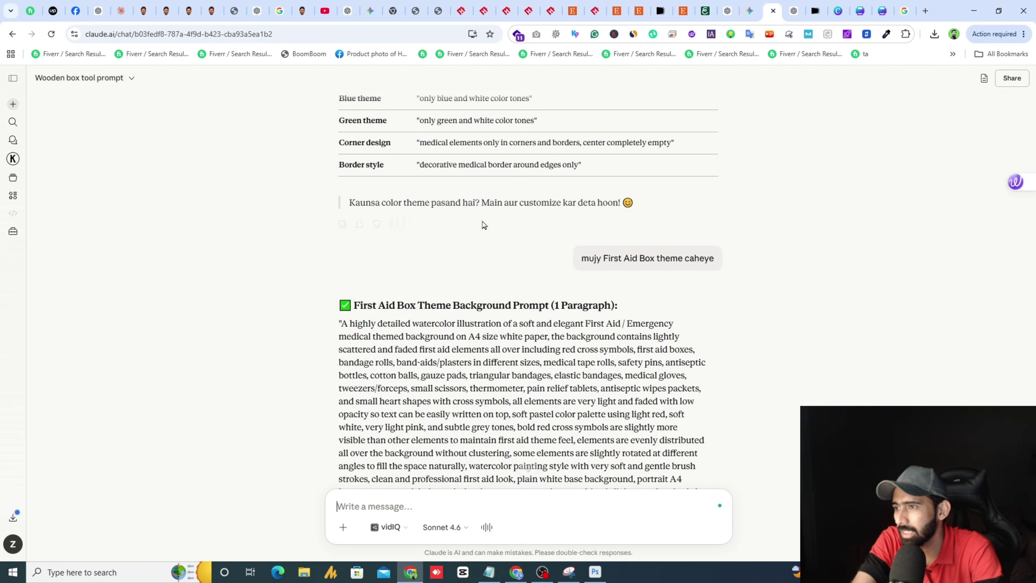
drag(343, 323, 379, 367)
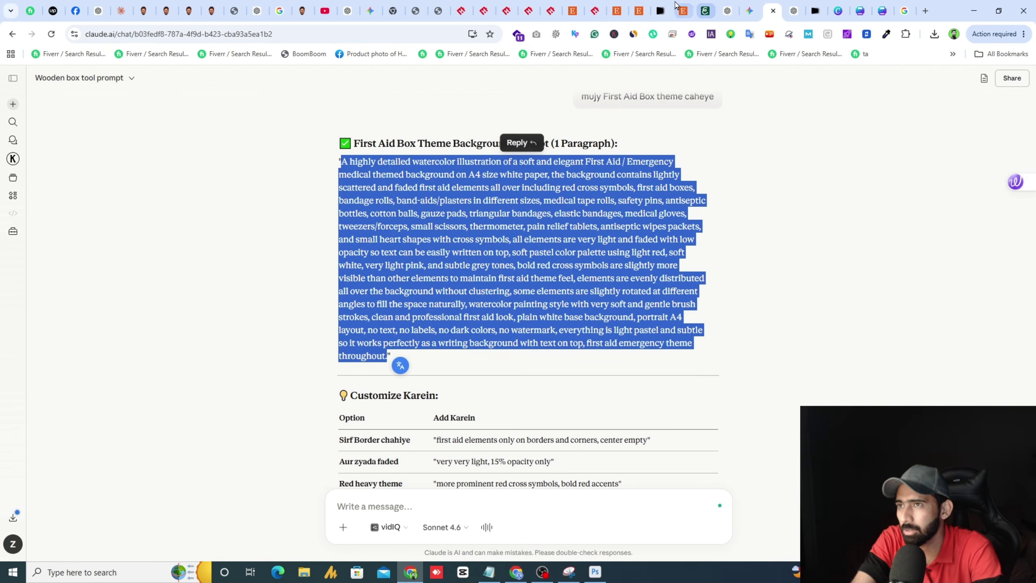
click(667, 10)
key(ctrl+v)
click(666, 529)
- Review the generated first-aid patterns, red cross stripes, medical tin cans and stretcher banners in Google Flow
scroll(656, 216, down, 5)
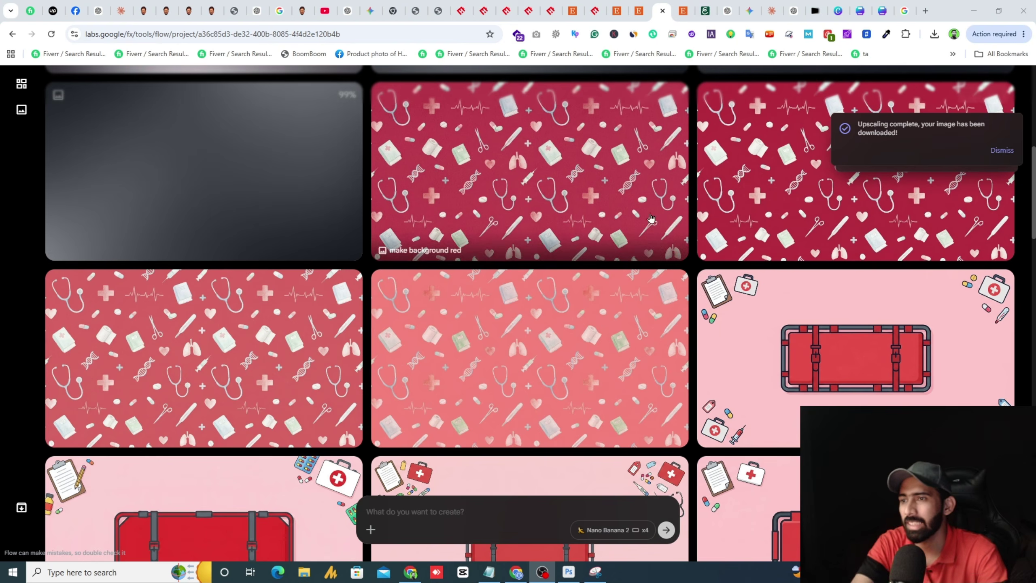
scroll(656, 216, down, 20)
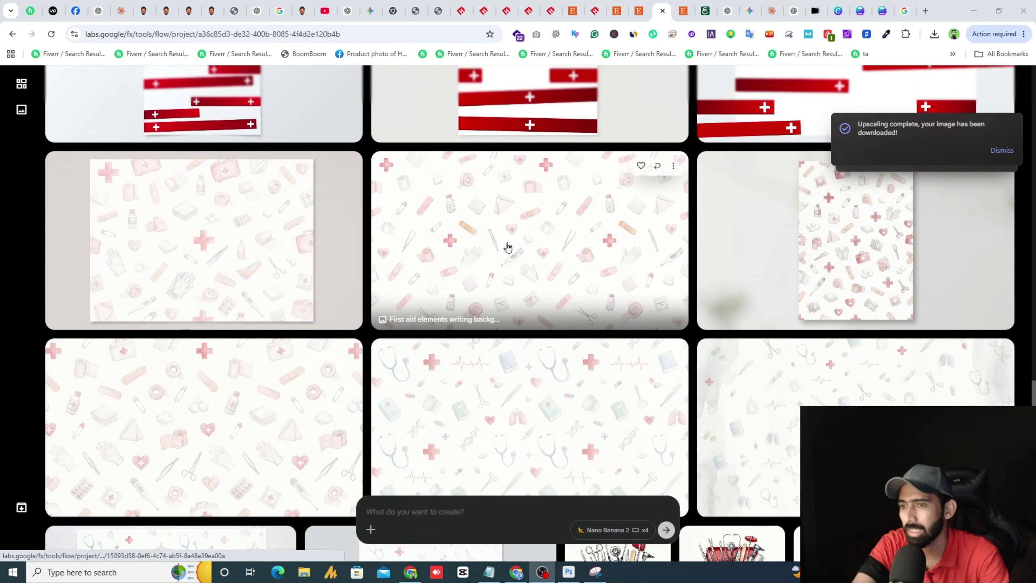
scroll(271, 312, down, 2)
scroll(367, 327, up, 8)
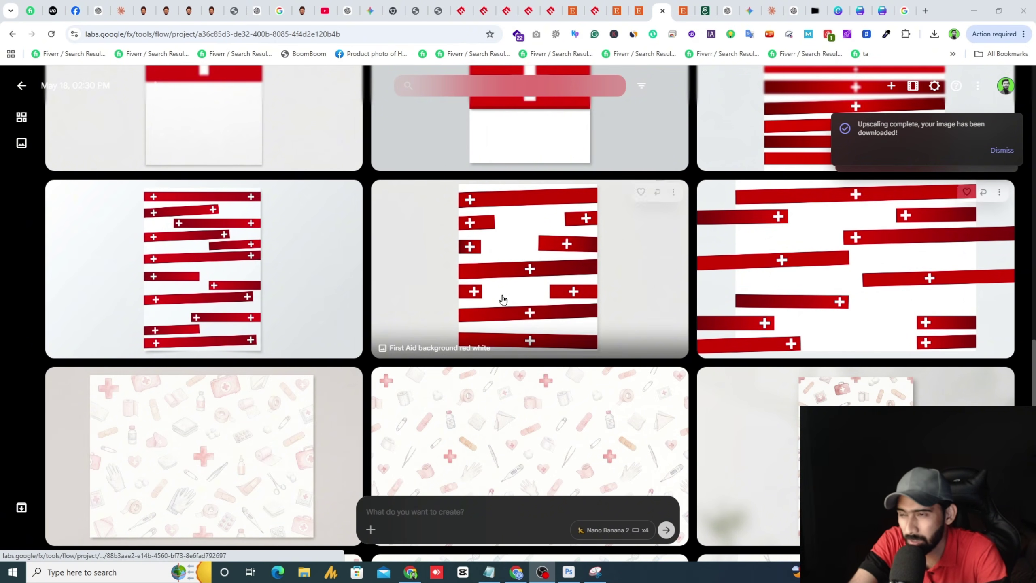
scroll(247, 284, up, 6)
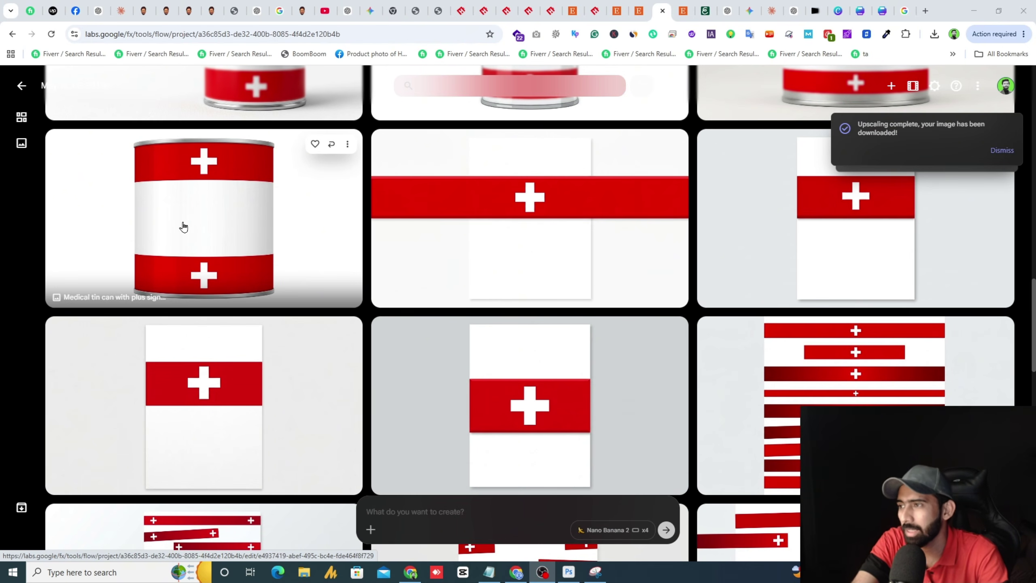
scroll(275, 271, up, 5)
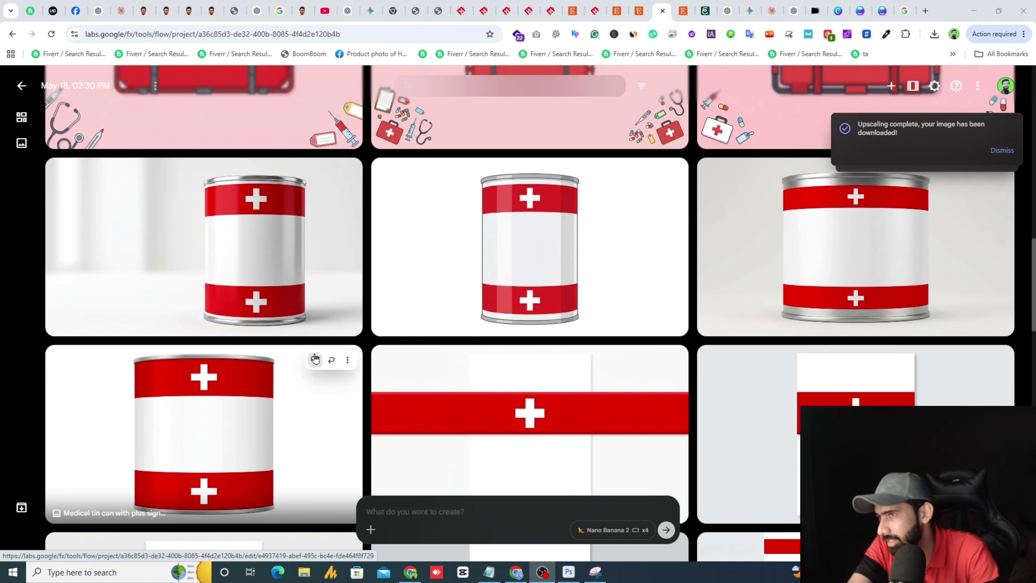
scroll(314, 407, up, 4)
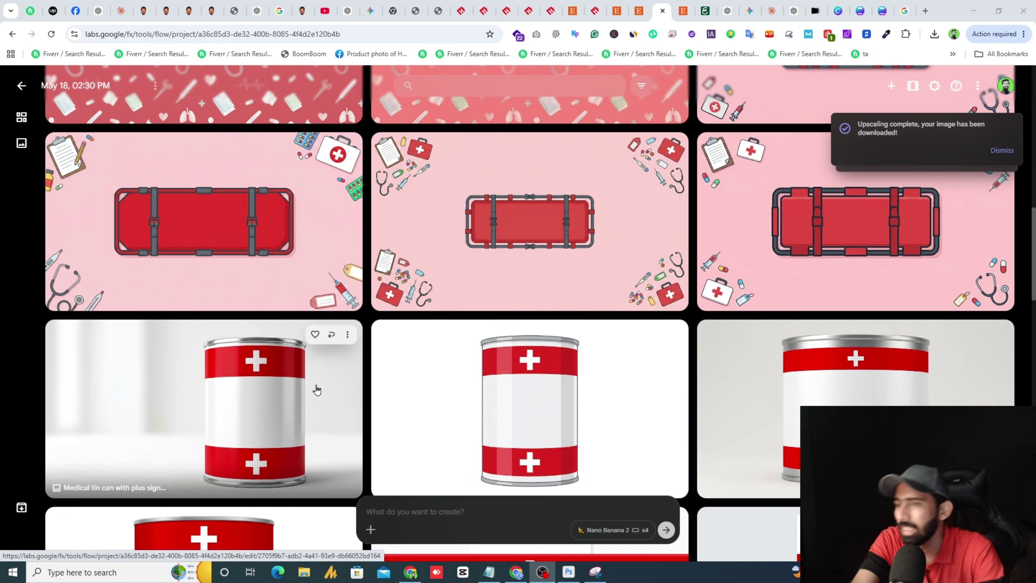
- Look at the Pngtree first-aid banner in Google Images and the full-view stretcher background prompt in Claude
click(908, 10)
scroll(322, 227, up, 4)
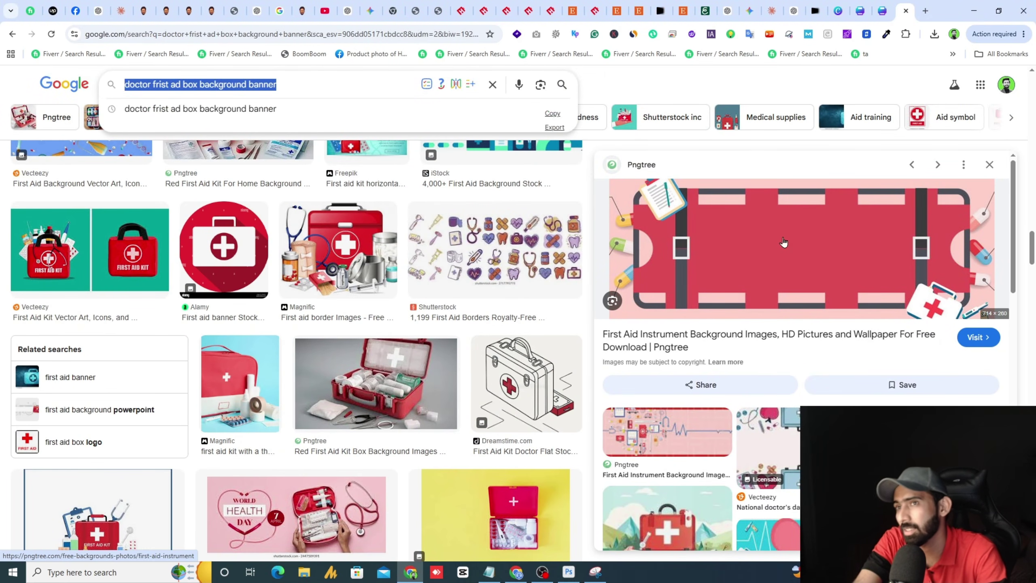
click(773, 10)
click(316, 268)
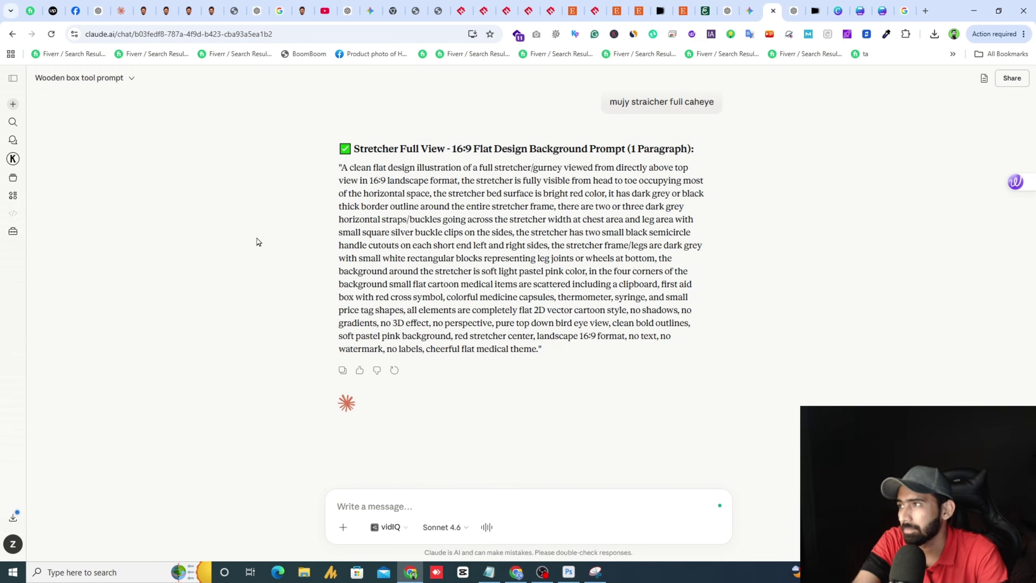
scroll(561, 281, up, 5)
scroll(544, 269, down, 4)
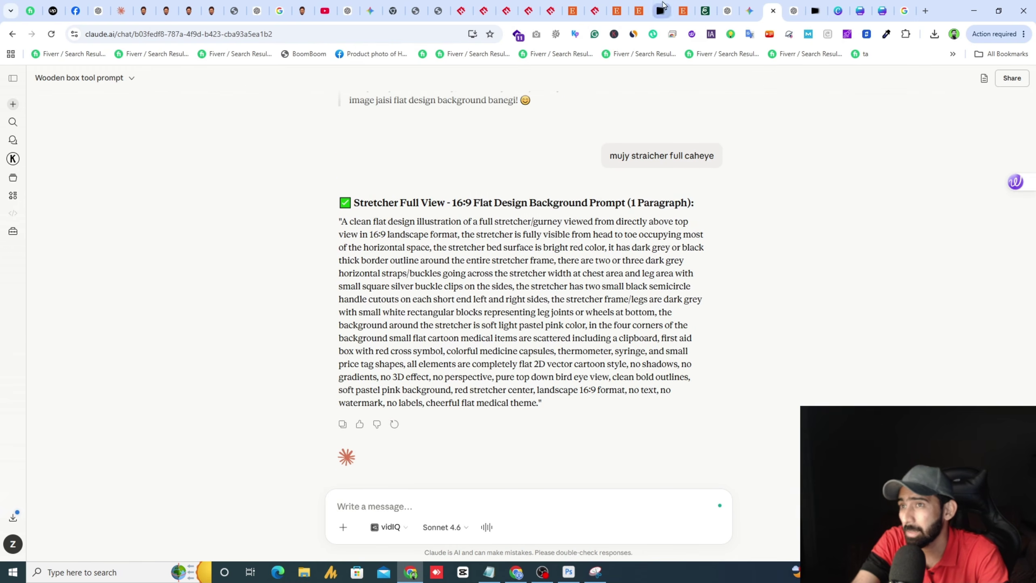
- Move the Google Flow tab beside the Claude tab and compare the pink stretcher banners with the red medical pattern backgrounds
drag(663, 5, 751, 9)
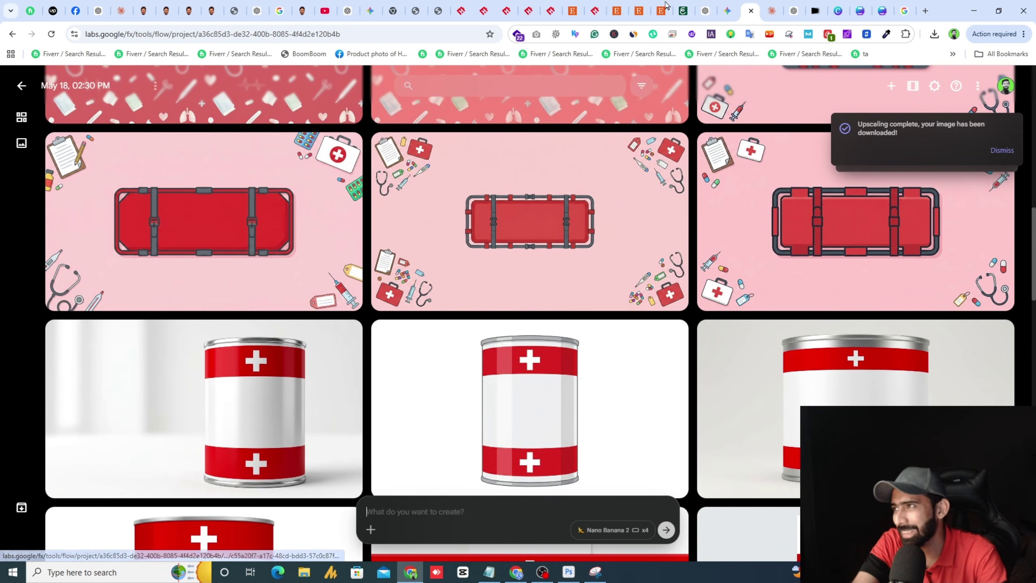
scroll(595, 255, up, 7)
scroll(595, 255, down, 5)
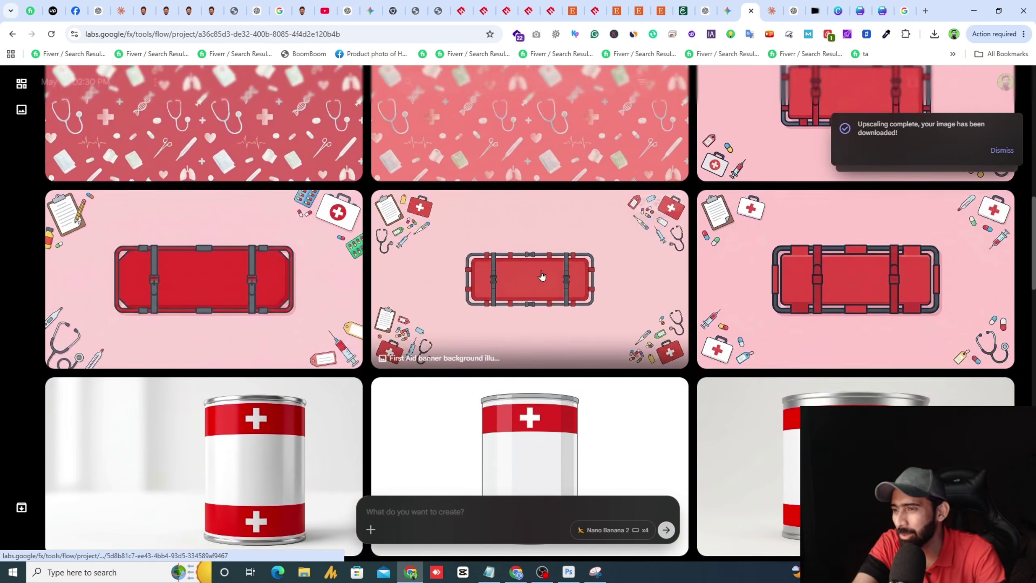
scroll(788, 340, up, 7)
scroll(862, 325, down, 5)
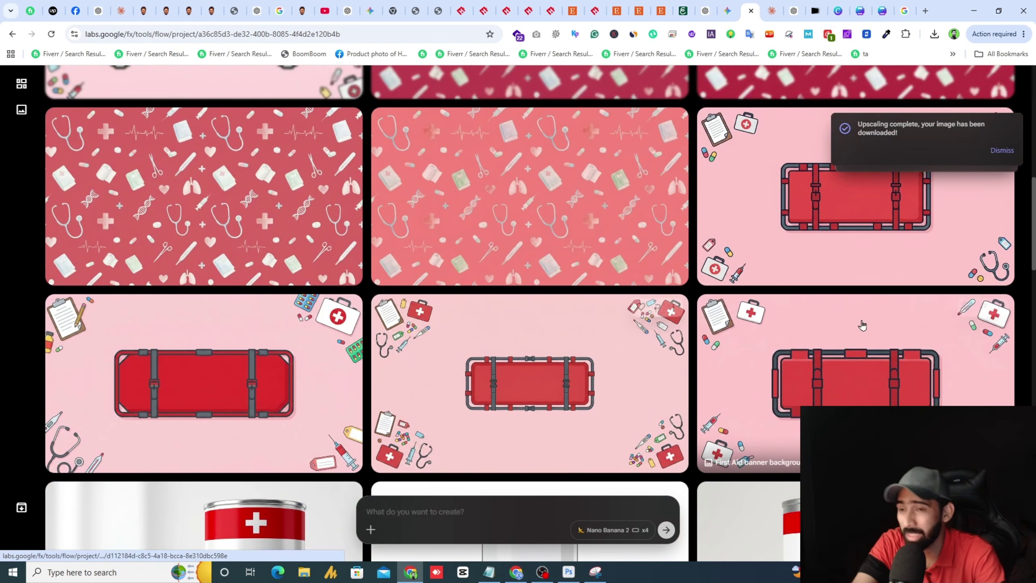
scroll(862, 326, down, 5)
scroll(800, 335, up, 6)
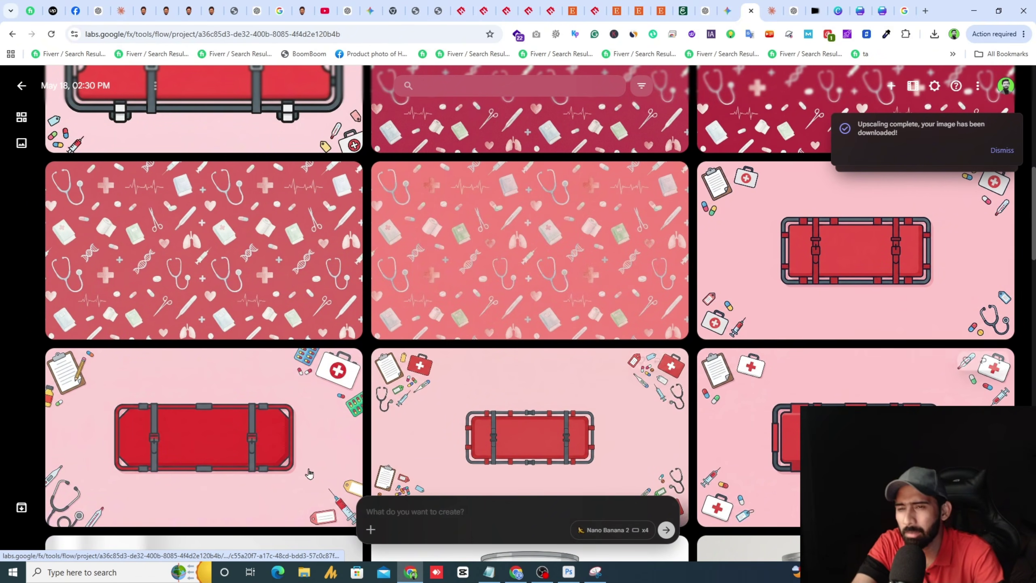
- Compare the generated red medical patterns, watercolor first-aid sheets, tin cans and pink stretcher banners in Google Flow as wrapper backgrounds
scroll(575, 309, down, 10)
scroll(577, 308, down, 10)
scroll(340, 331, down, 5)
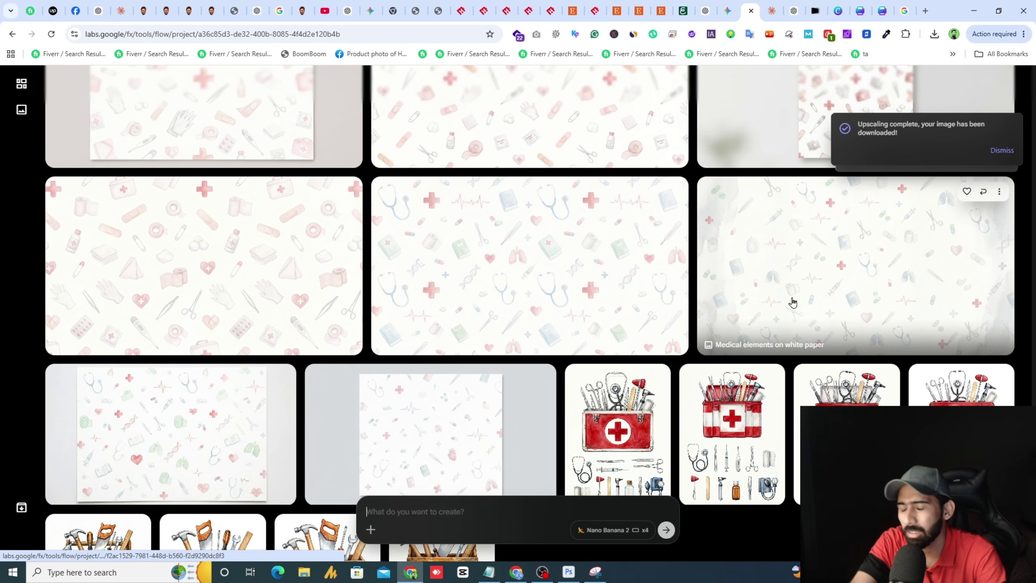
click(1000, 192)
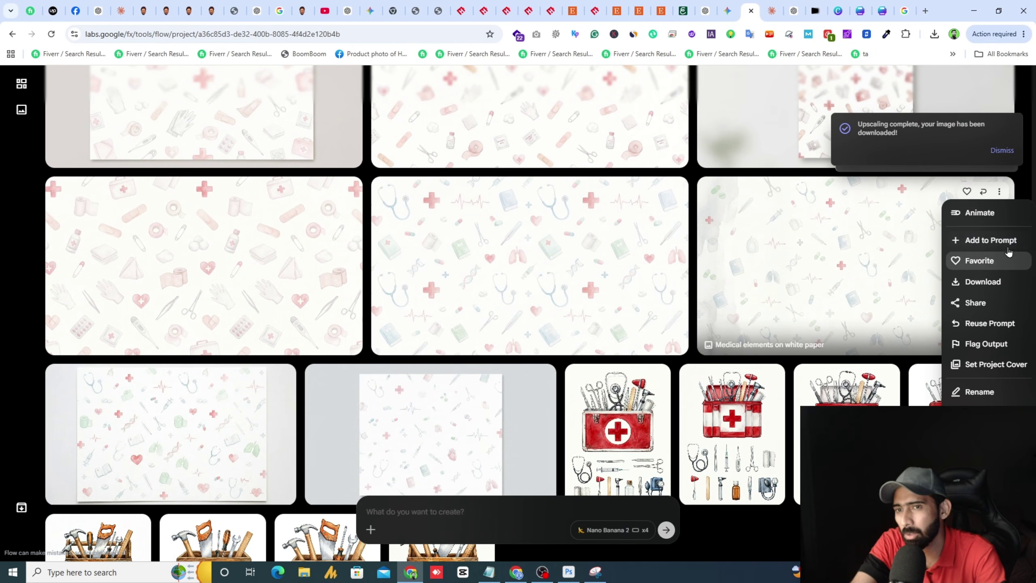
key(Escape)
scroll(514, 296, up, 12)
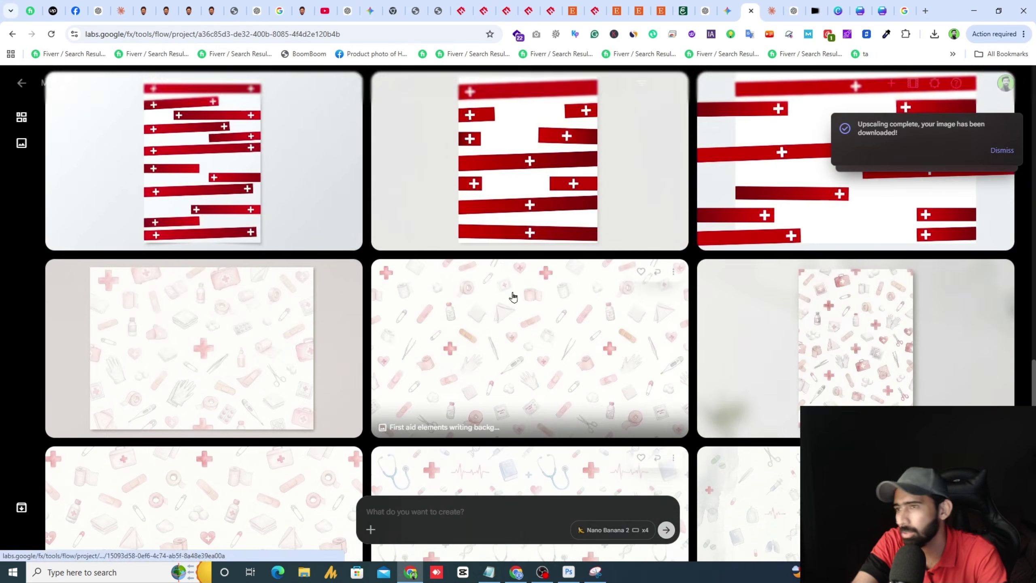
scroll(820, 301, down, 10)
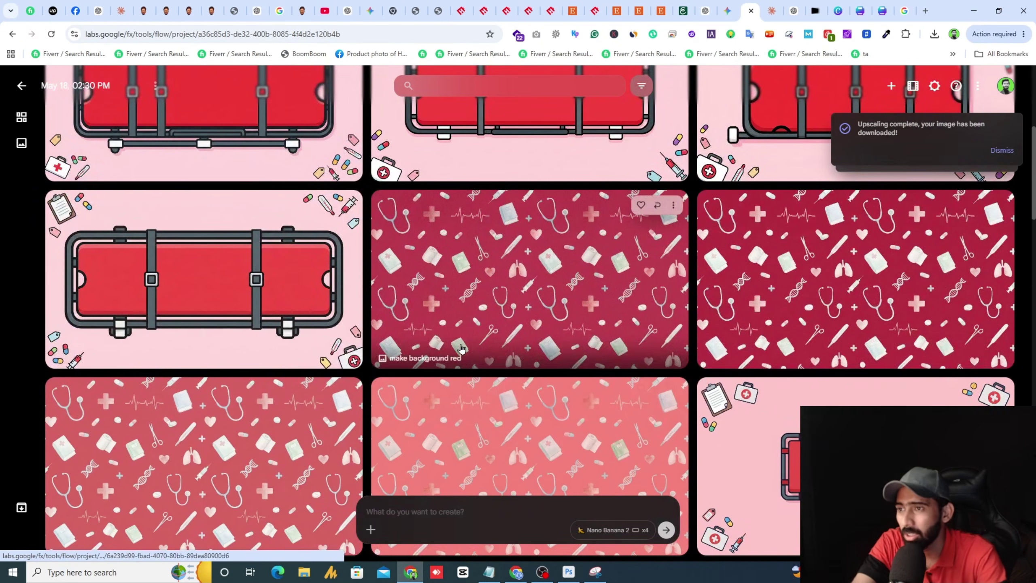
scroll(564, 312, down, 3)
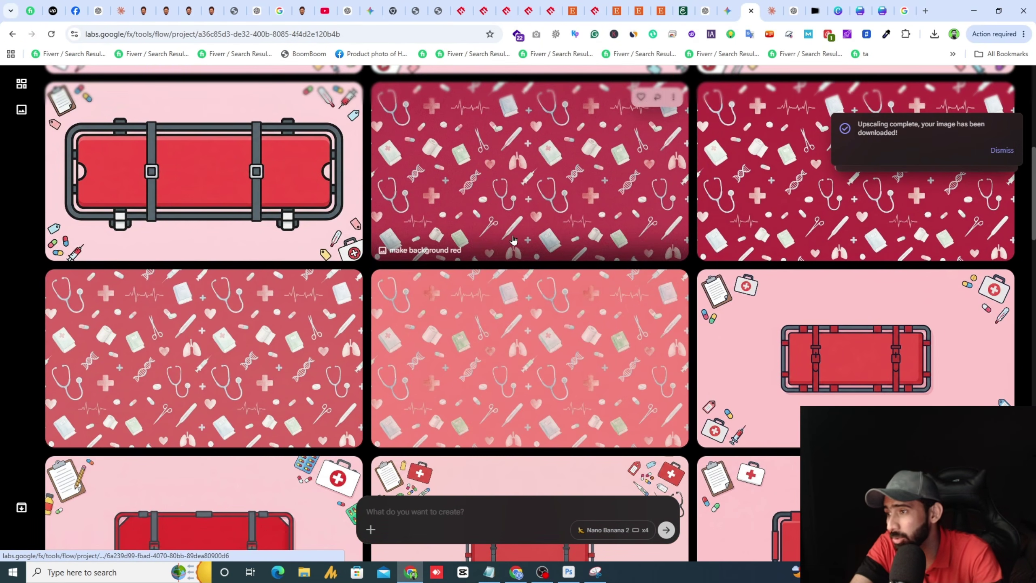
scroll(564, 312, up, 4)
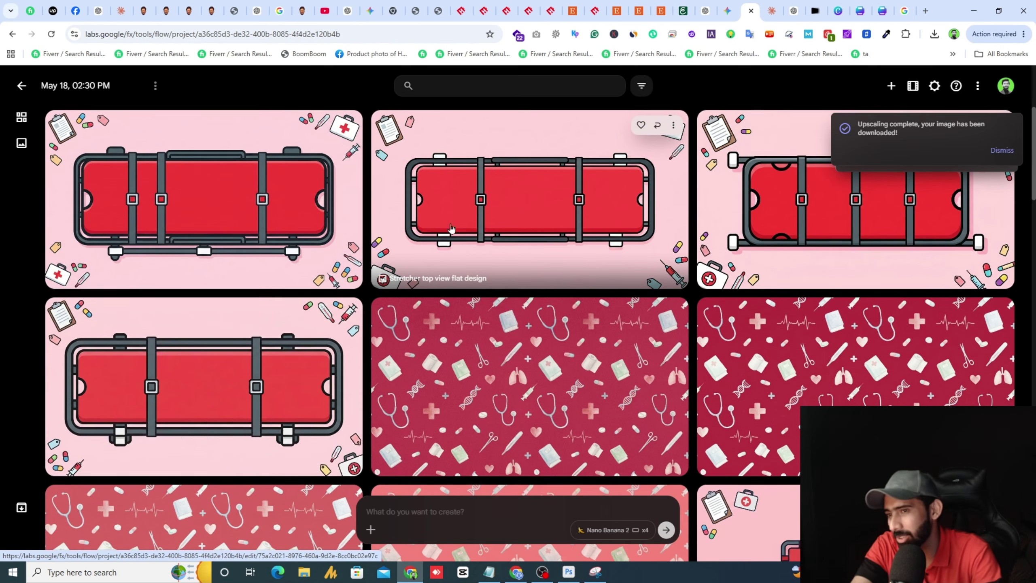
scroll(453, 229, down, 10)
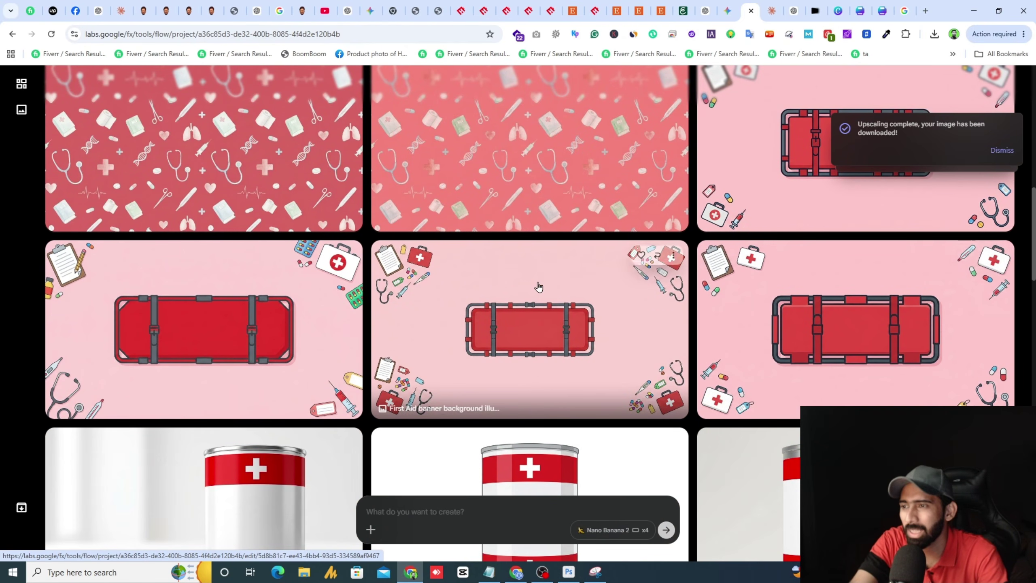
scroll(538, 287, up, 5)
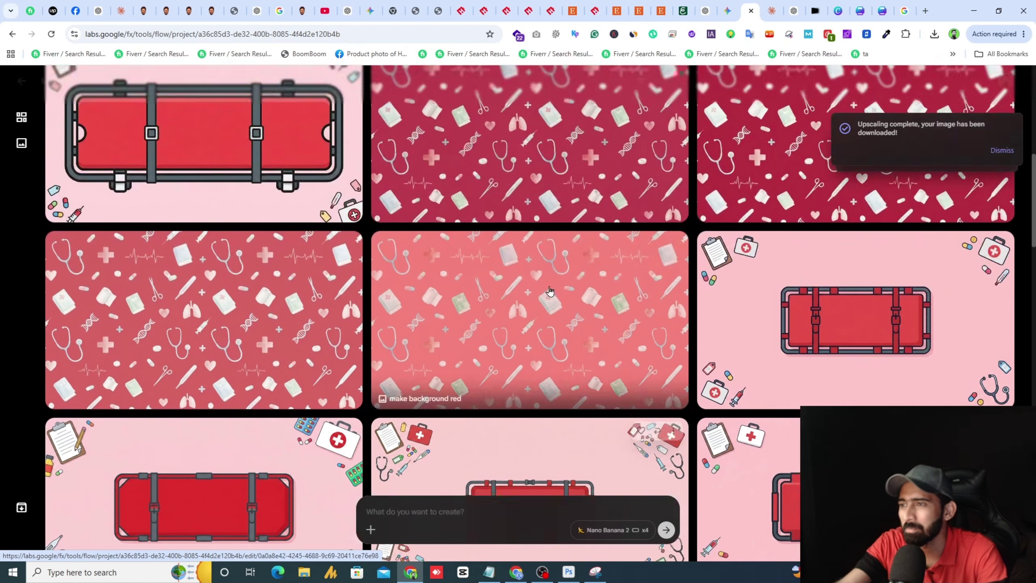
scroll(513, 242, down, 3)
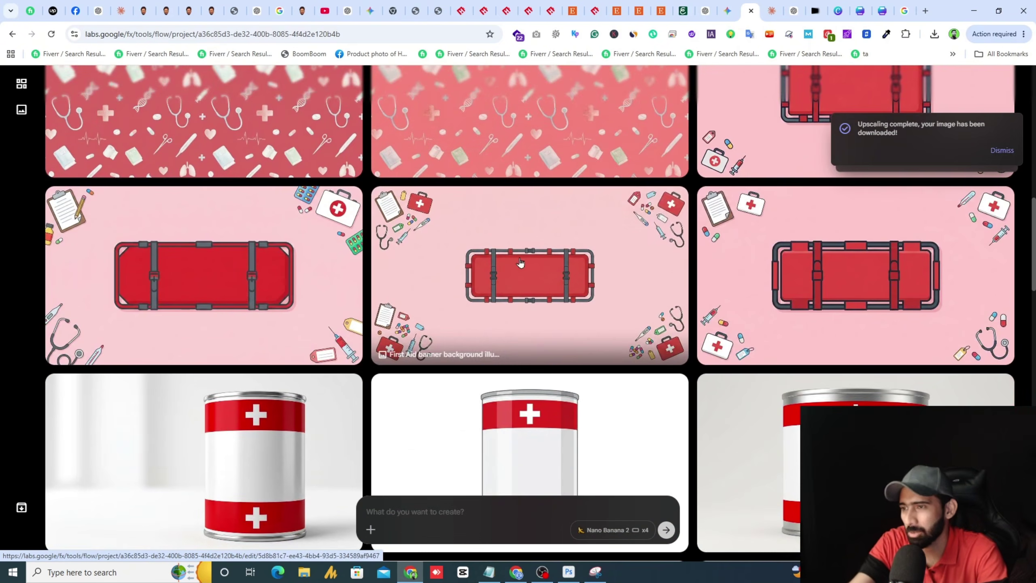
scroll(653, 265, up, 5)
scroll(653, 327, down, 5)
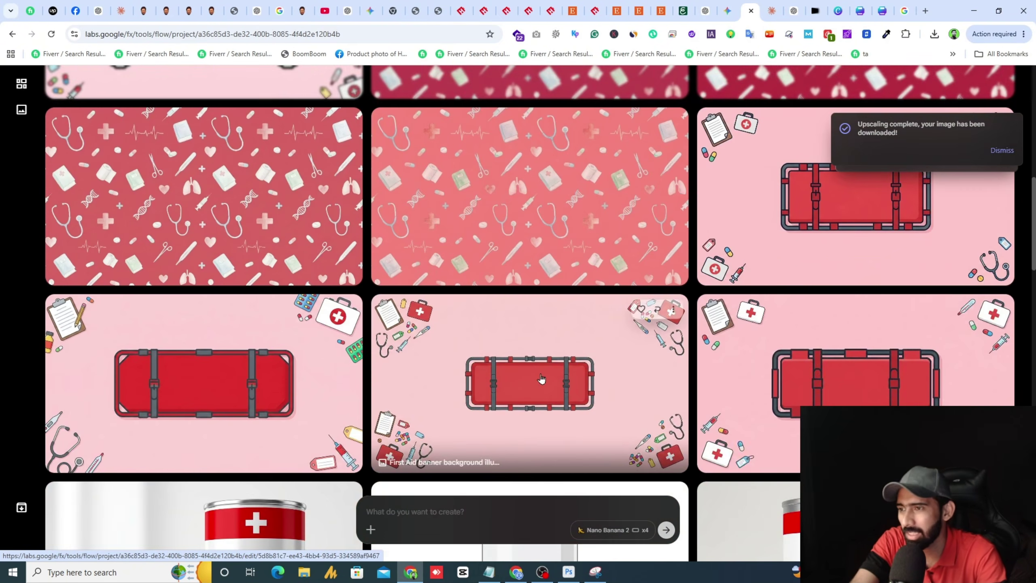
- Open the pink banner with a small red stretcher and medical clusters in all four corners, and download an upscaled copy
click(539, 383)
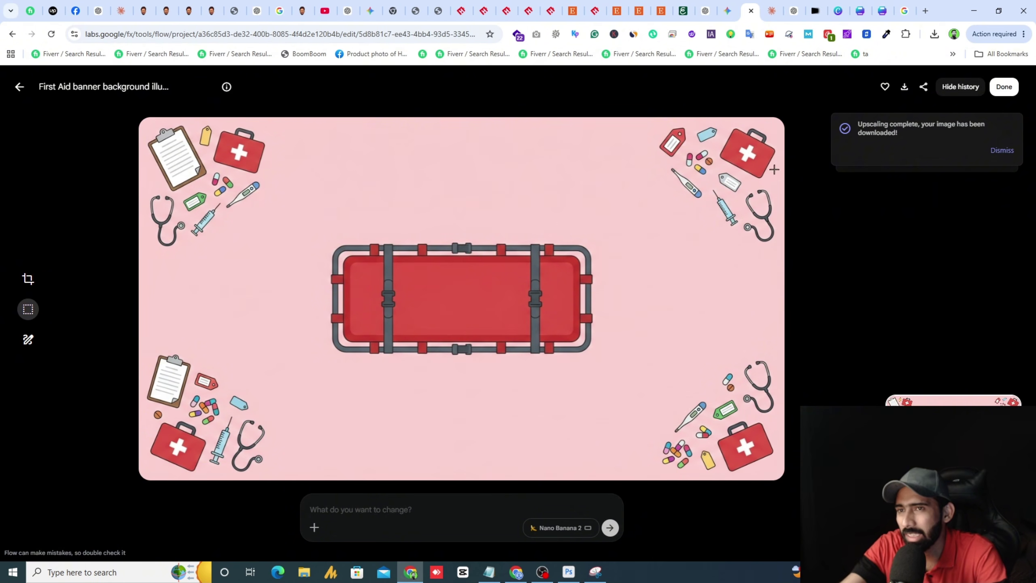
click(904, 87)
click(881, 146)
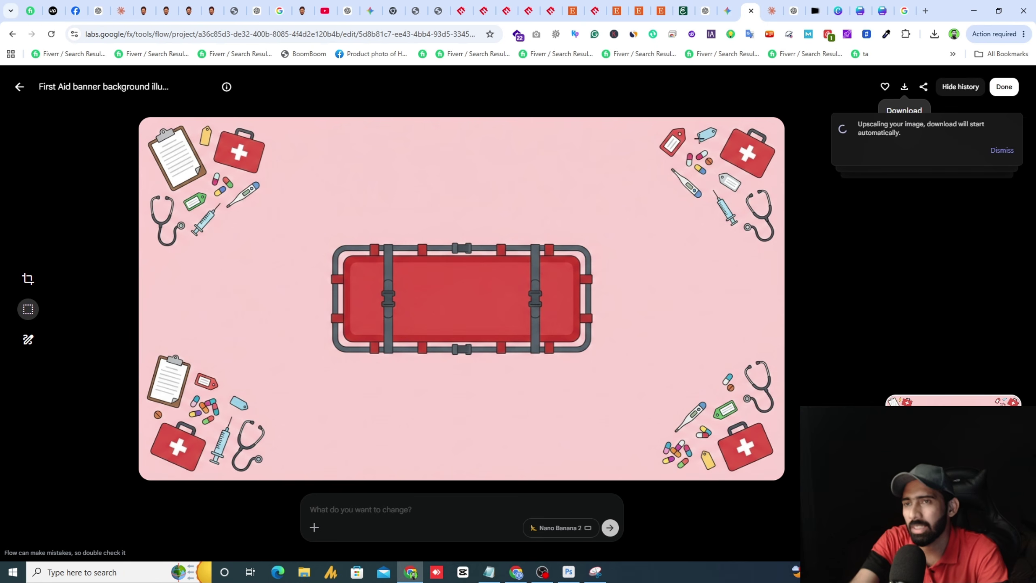
click(836, 6)
click(938, 35)
click(934, 35)
click(934, 36)
- Switch to Canva, close the blank flyer design, and place the downloaded stretcher banner on page 4 of the other flyer
click(882, 10)
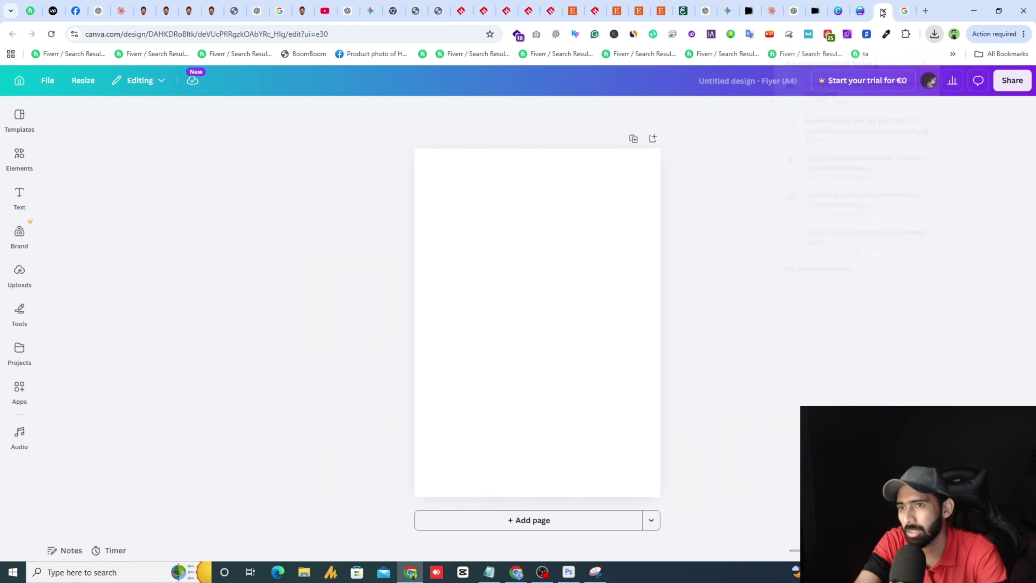
click(882, 11)
click(860, 10)
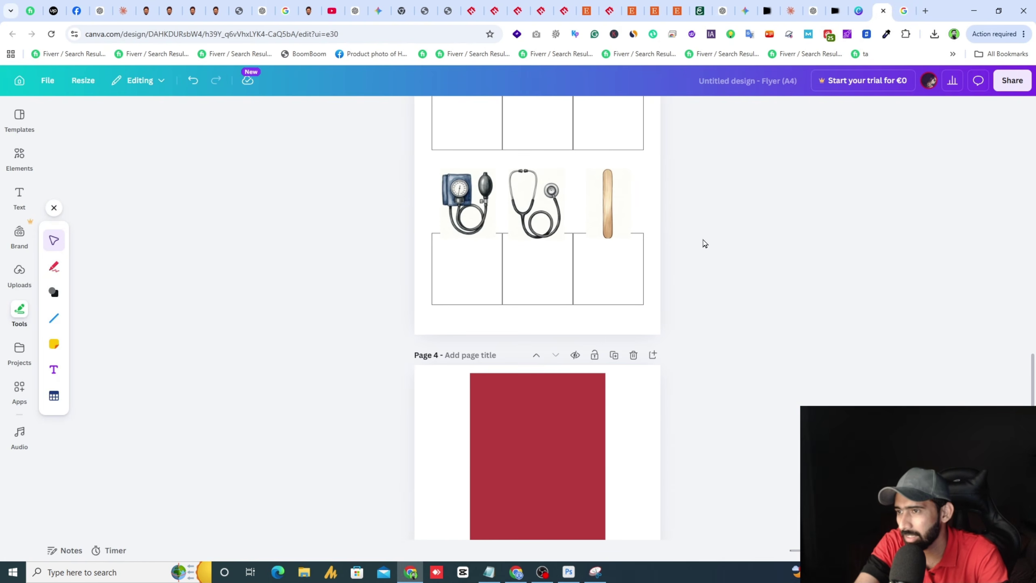
scroll(698, 249, down, 5)
click(551, 281)
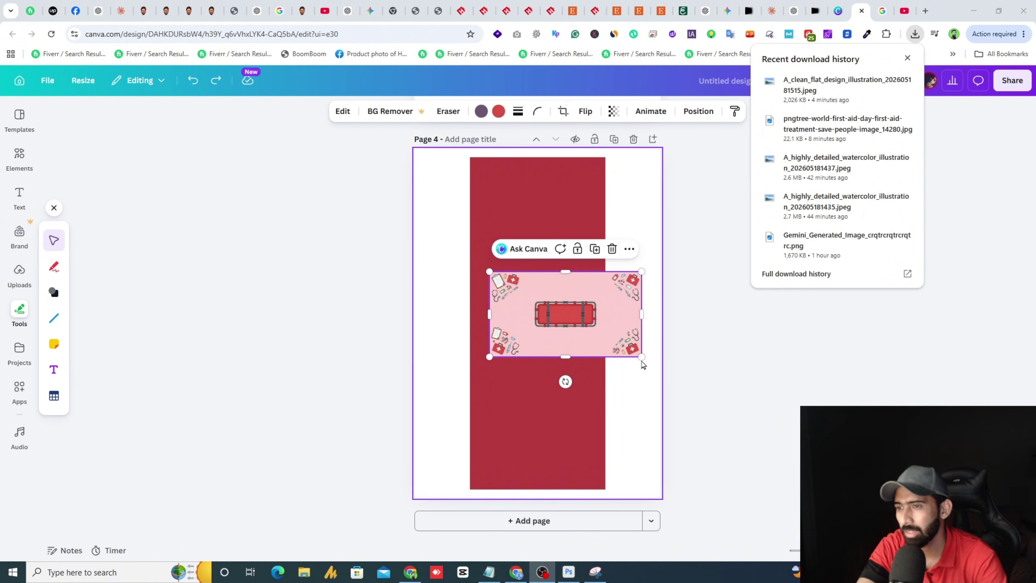
- Rotate the stretcher banner a quarter turn counterclockwise, enlarge it to the red rectangle's full height and center it over the rectangle
drag(565, 381, 636, 315)
drag(581, 287, 528, 205)
drag(555, 309, 538, 325)
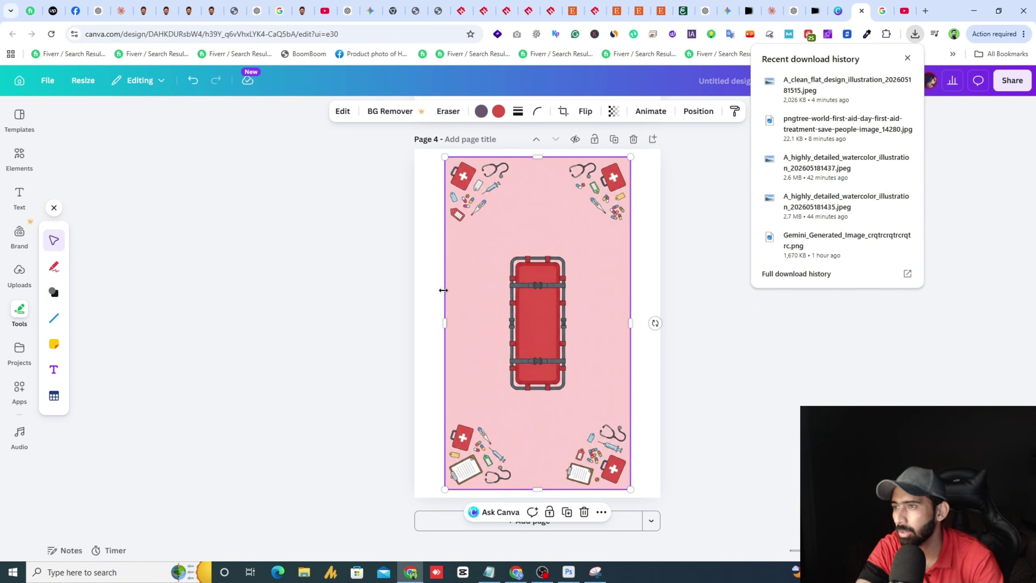
- Crop both long sides of the stretcher banner to match the width of the red rectangle beneath it
drag(445, 328, 471, 322)
drag(627, 329, 605, 324)
mouse_move(542, 157)
mouse_down()
mouse_move(542, 176)
mouse_move(542, 157)
mouse_up()
mouse_move(538, 489)
mouse_down()
mouse_move(545, 465)
mouse_move(546, 490)
mouse_up()
click(708, 356)
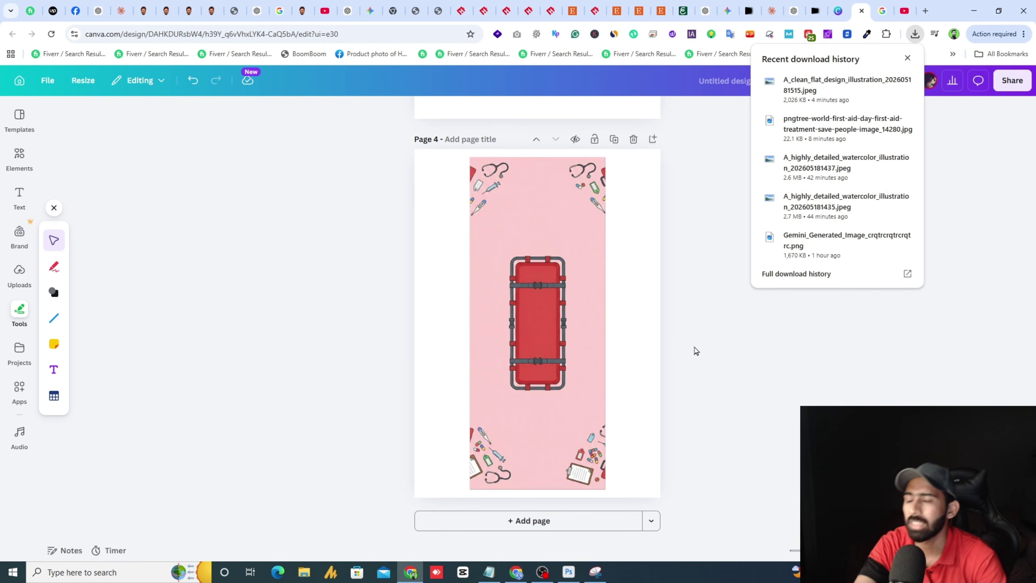
click(544, 250)
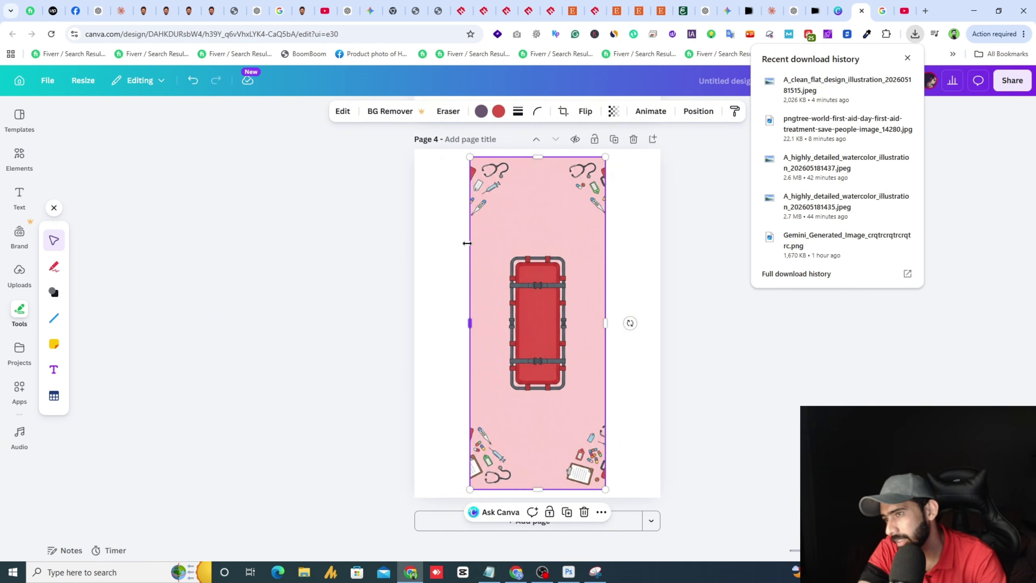
click(703, 331)
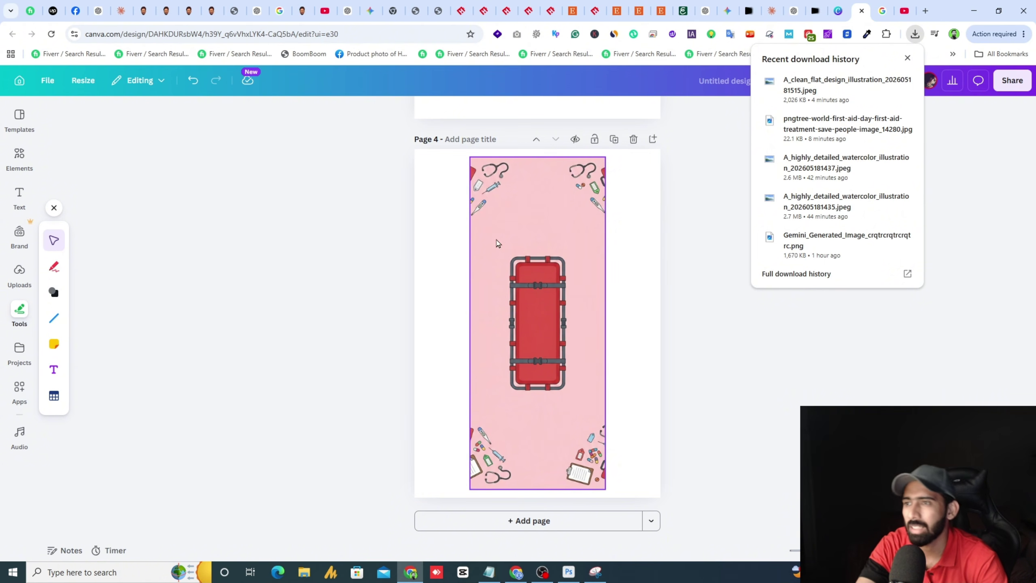
- Add a heading on page 4 over the stretcher and change its text to "Papa"
click(20, 196)
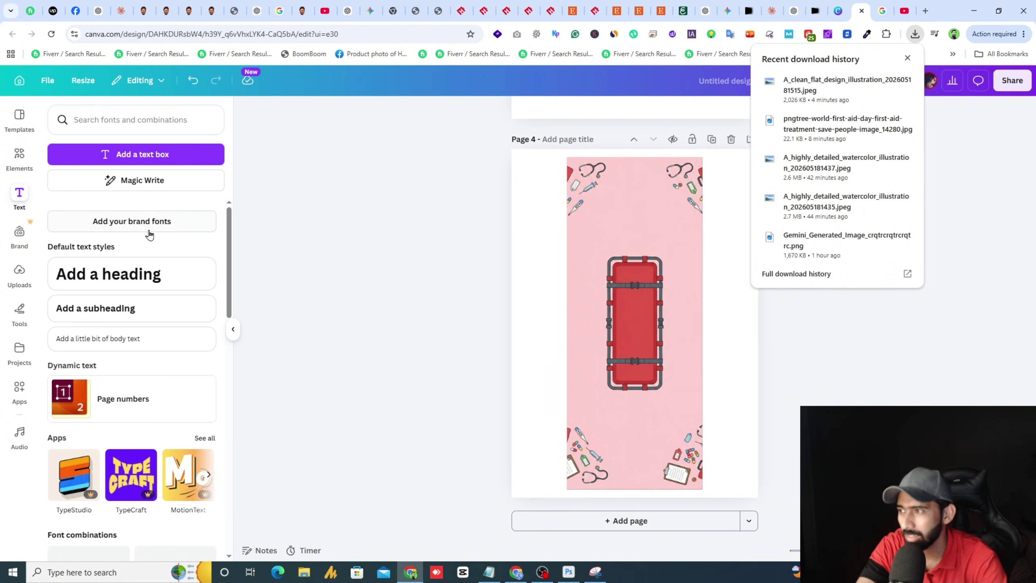
click(162, 273)
double_click(605, 333)
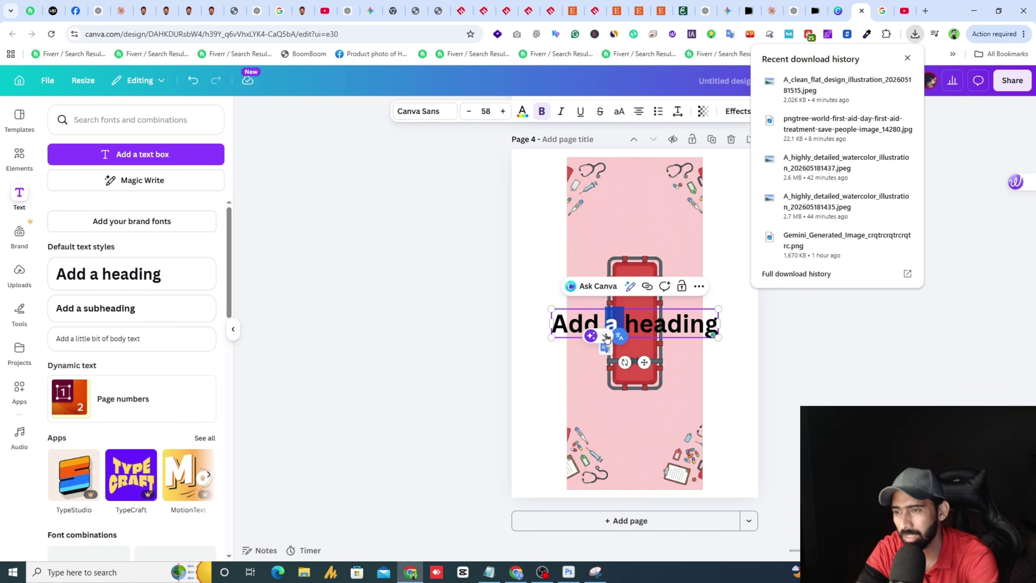
key(ctrl+a)
text(Pap)
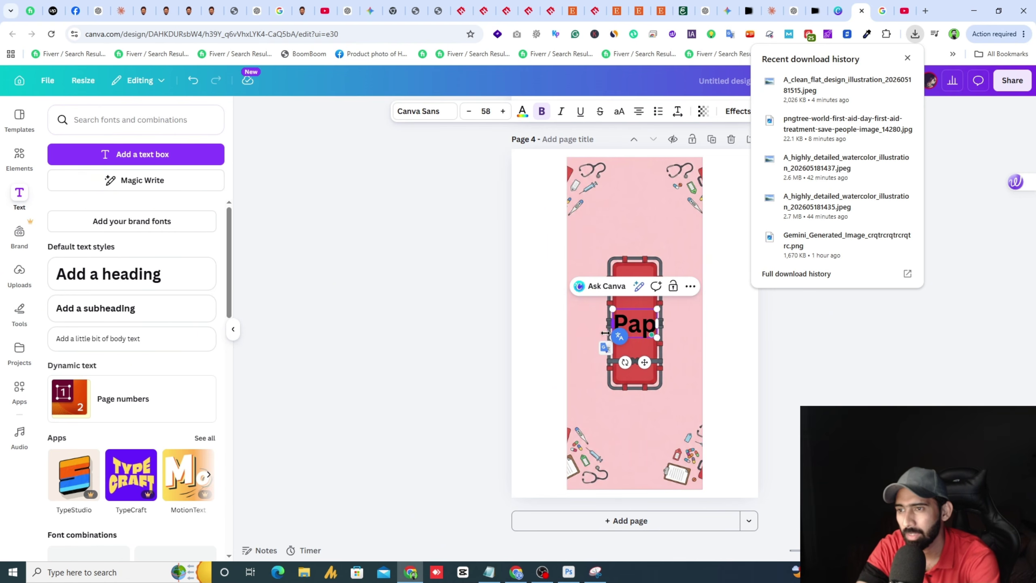
click(342, 289)
- Set the "Papa" heading's font to Brittany
click(633, 326)
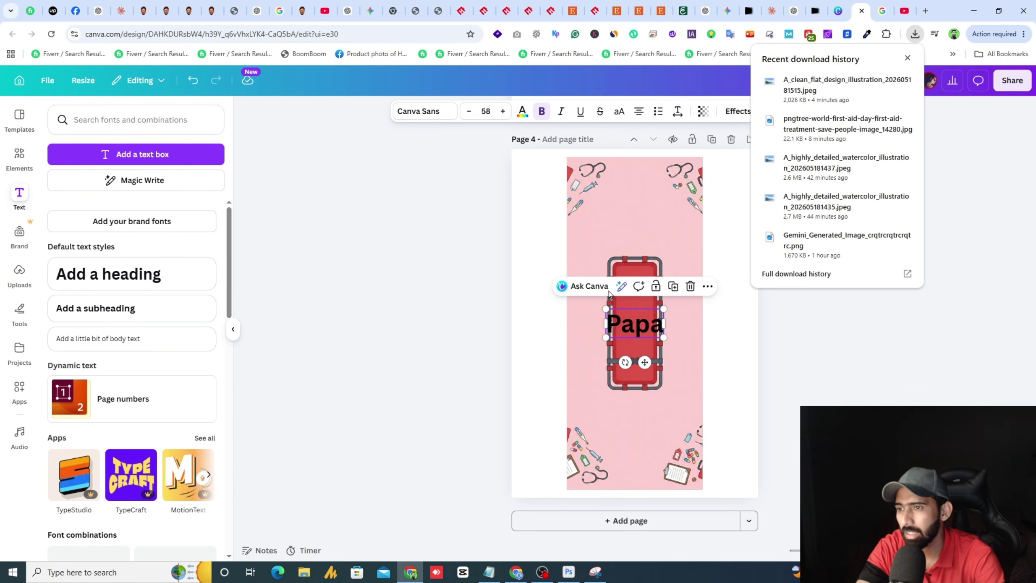
click(451, 112)
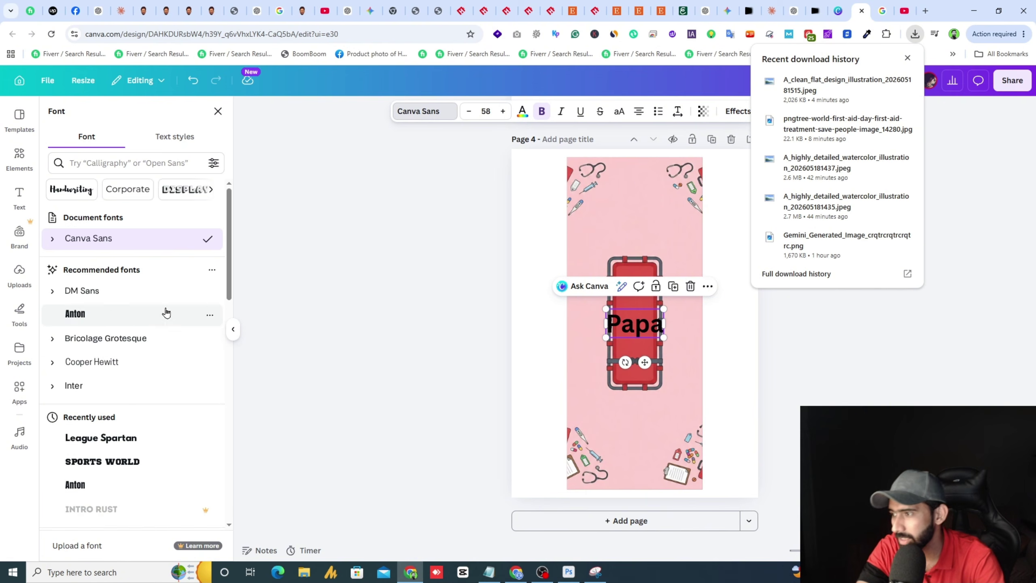
scroll(165, 314, down, 10)
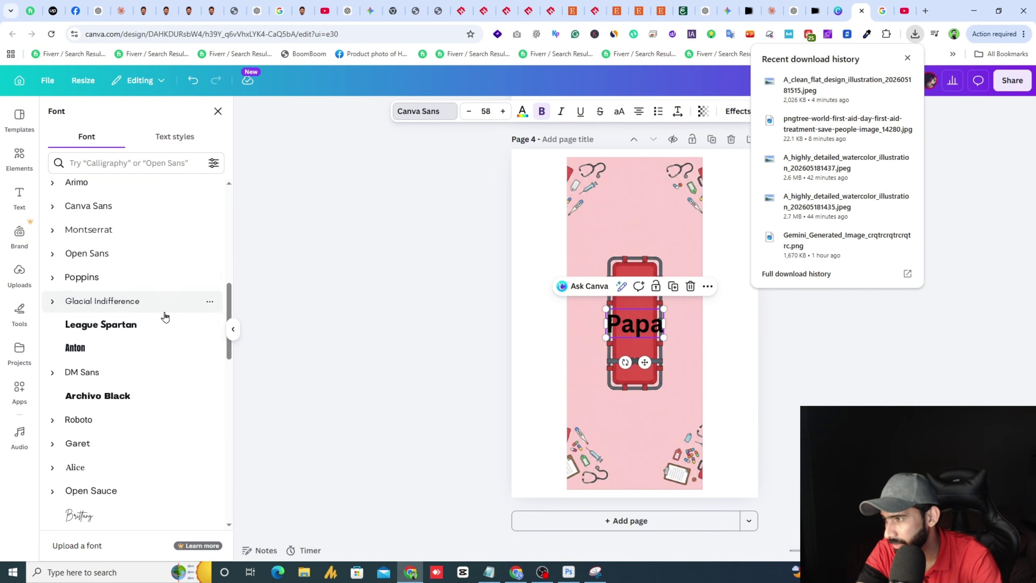
scroll(137, 326, up, 5)
scroll(102, 232, down, 9)
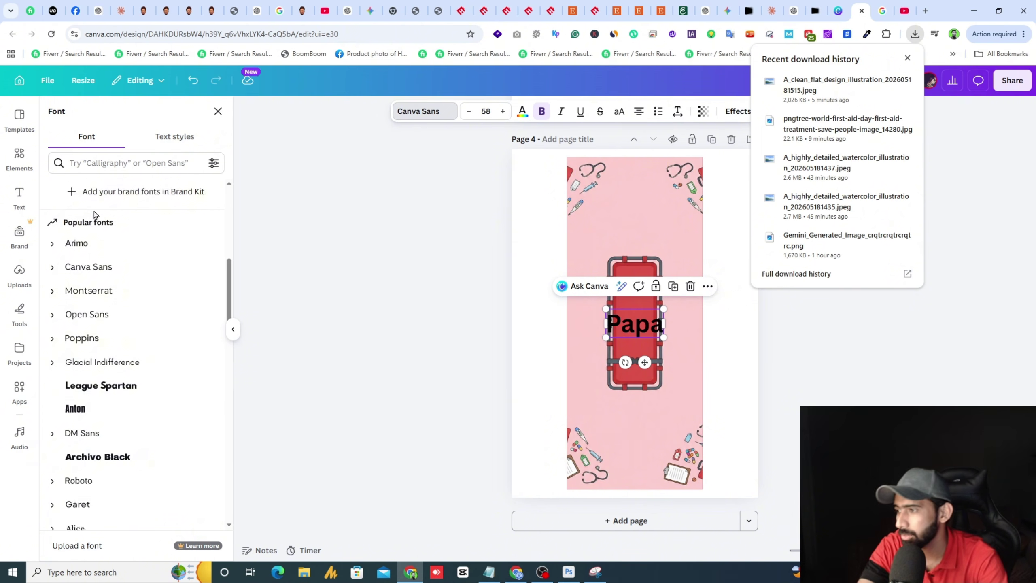
scroll(110, 251, down, 3)
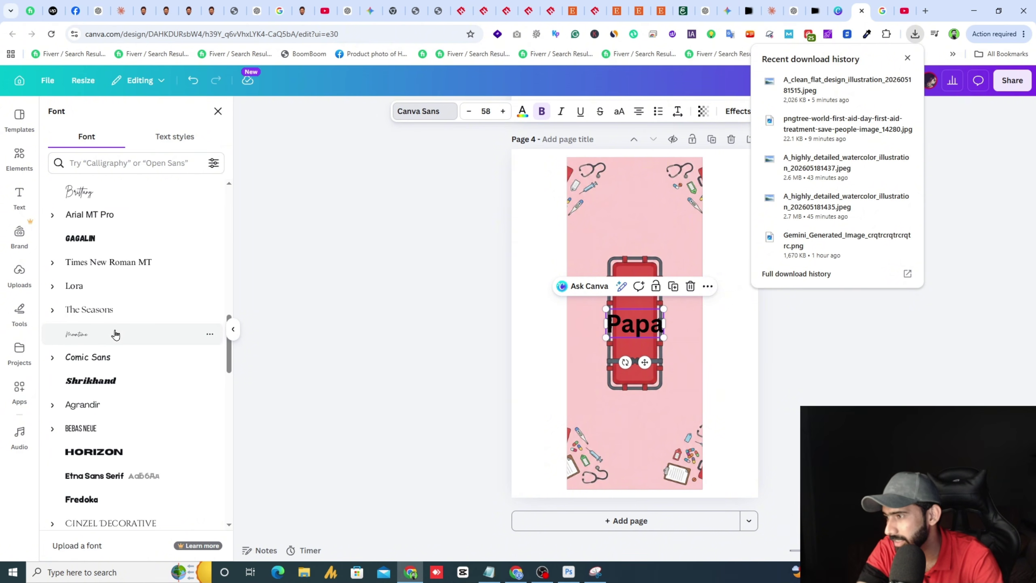
click(139, 192)
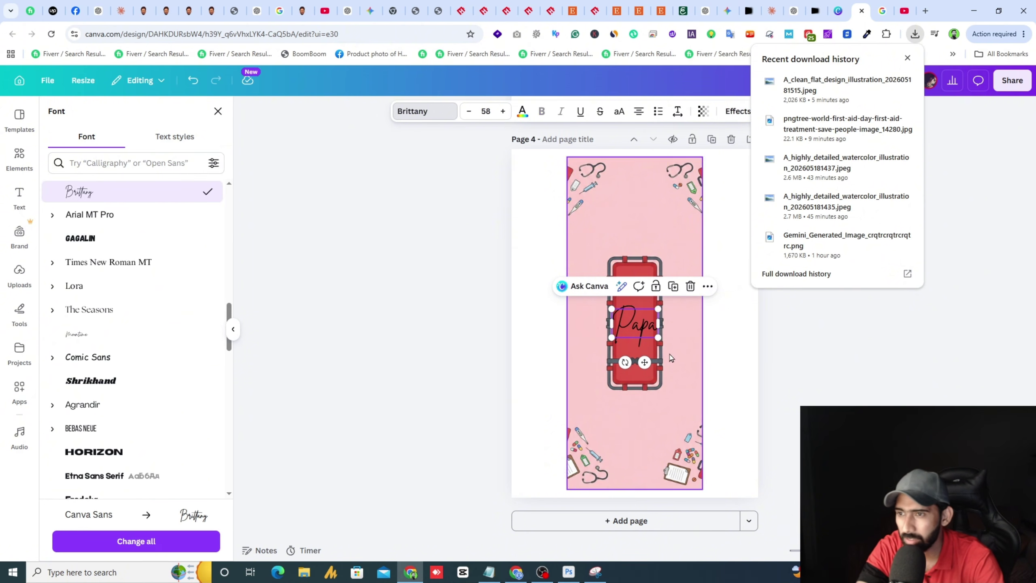
- Rotate the "Papa" text a quarter turn counterclockwise so it runs lengthwise along the stretcher
drag(625, 362, 636, 325)
click(830, 361)
click(649, 337)
click(879, 347)
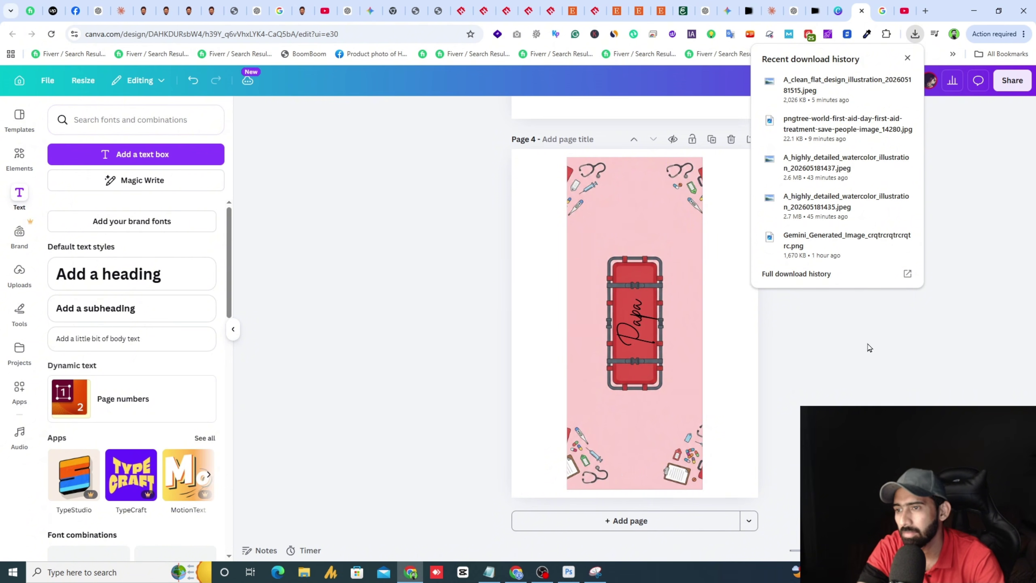
- Replace "Papa" with "Father", lengthen the text box to fit it on one line, and center it on the stretcher
click(637, 325)
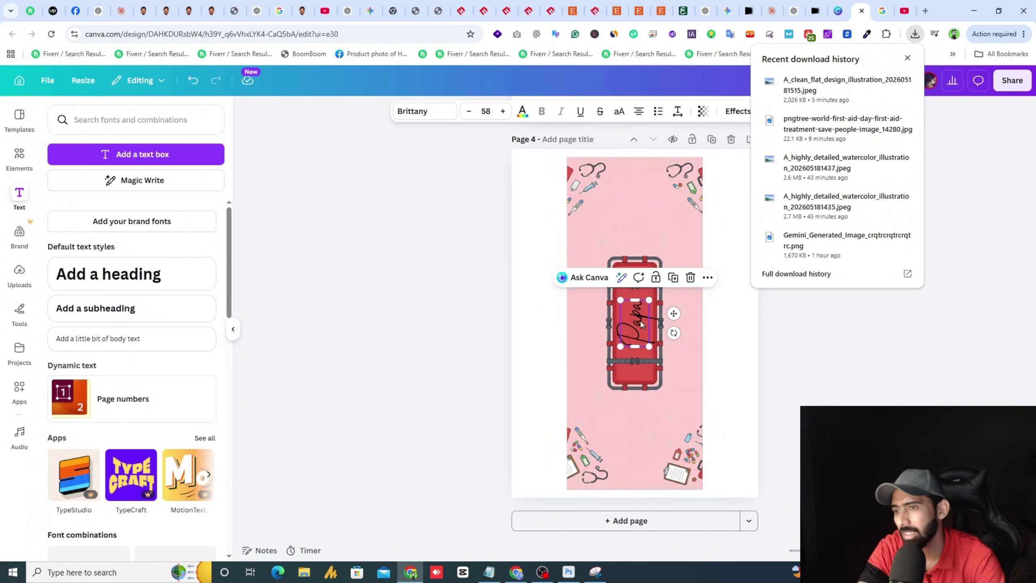
key(Return)
text(Fathers)
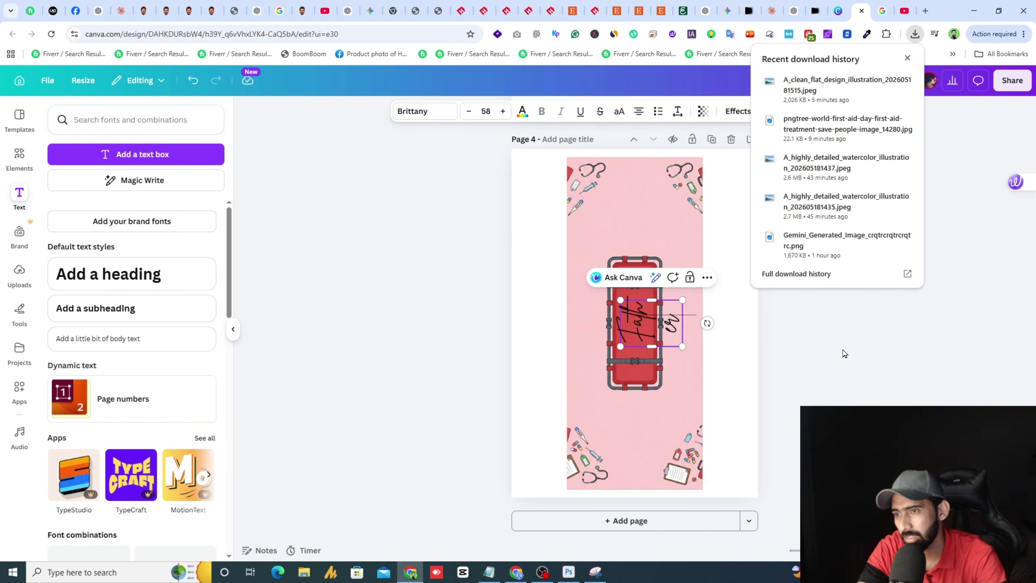
drag(656, 300, 653, 262)
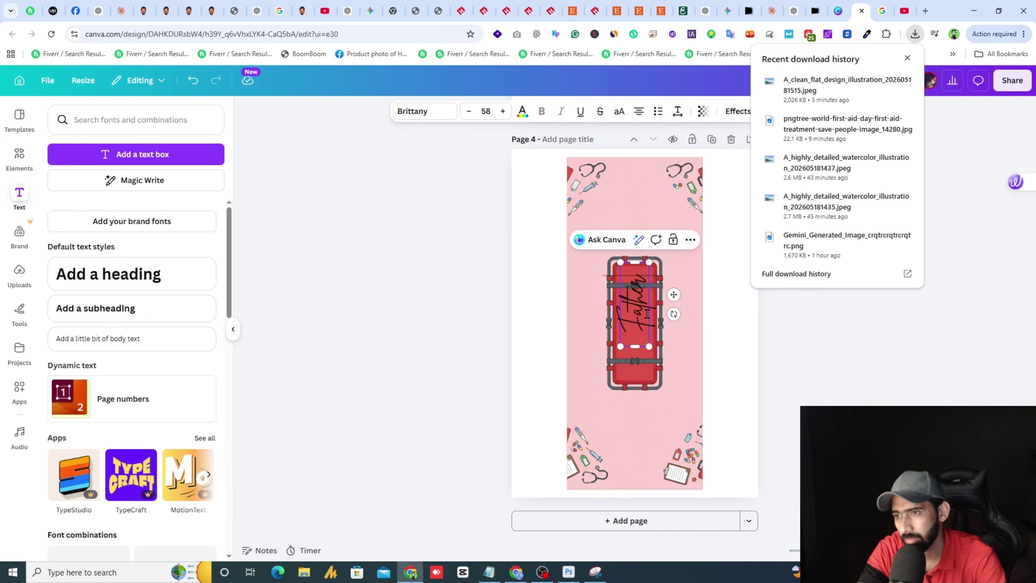
drag(652, 322, 651, 344)
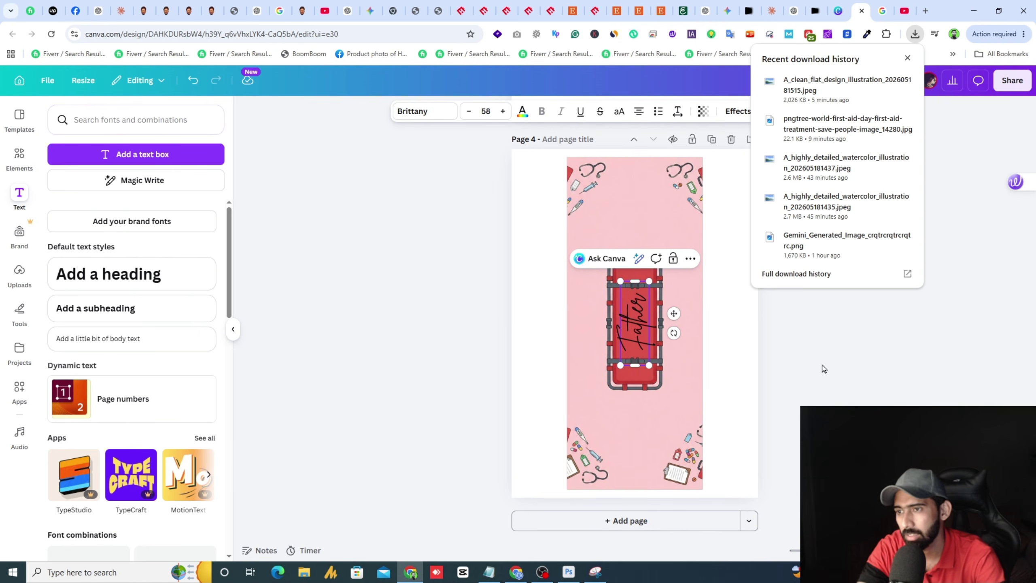
click(842, 395)
- Set the "Father" text's font to Fredoka, shrink it to about size 49.3, and center it on the stretcher
click(635, 323)
drag(634, 323, 632, 322)
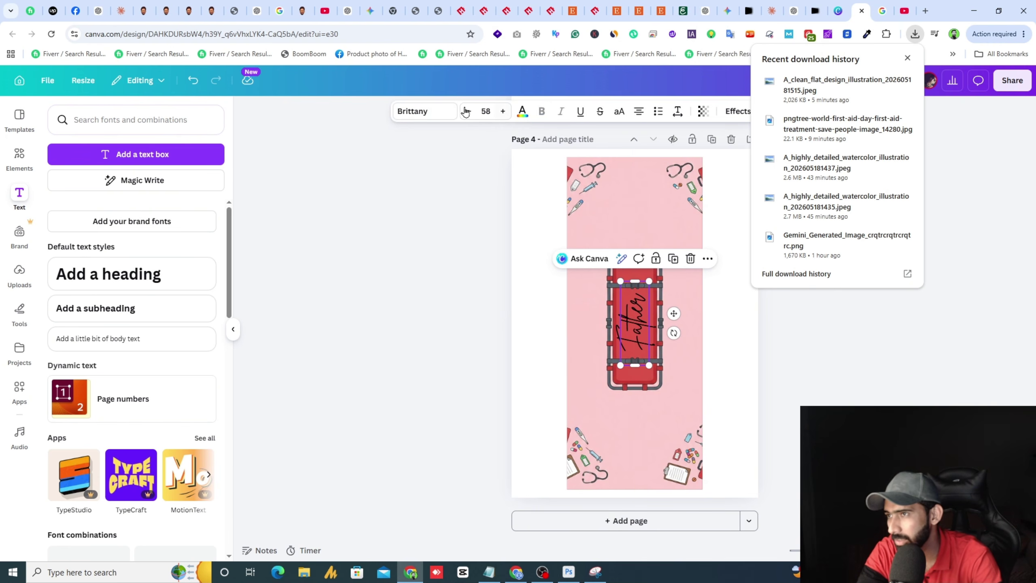
click(424, 111)
scroll(148, 299, down, 1)
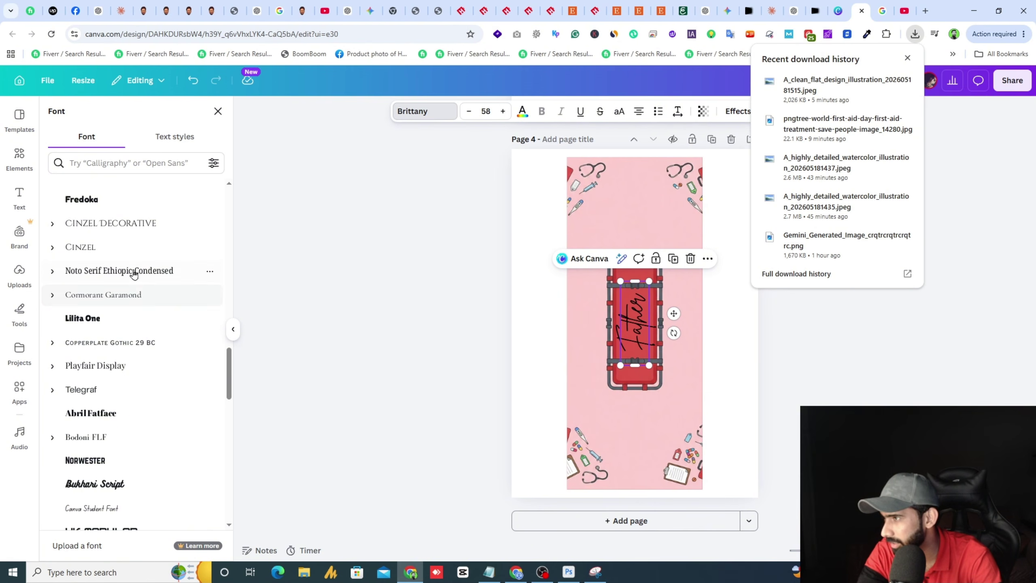
click(100, 202)
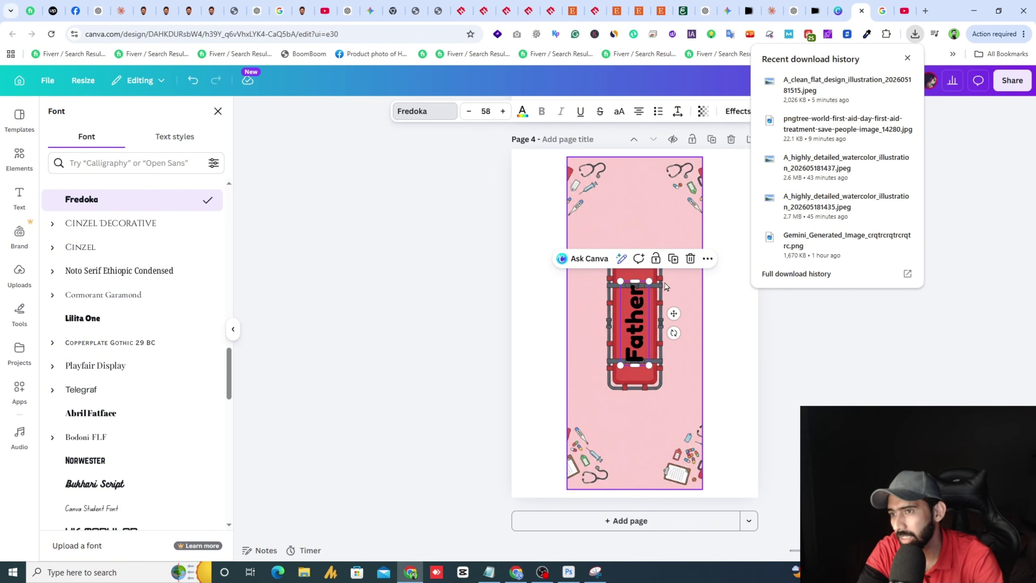
drag(646, 281, 644, 293)
drag(639, 336, 640, 325)
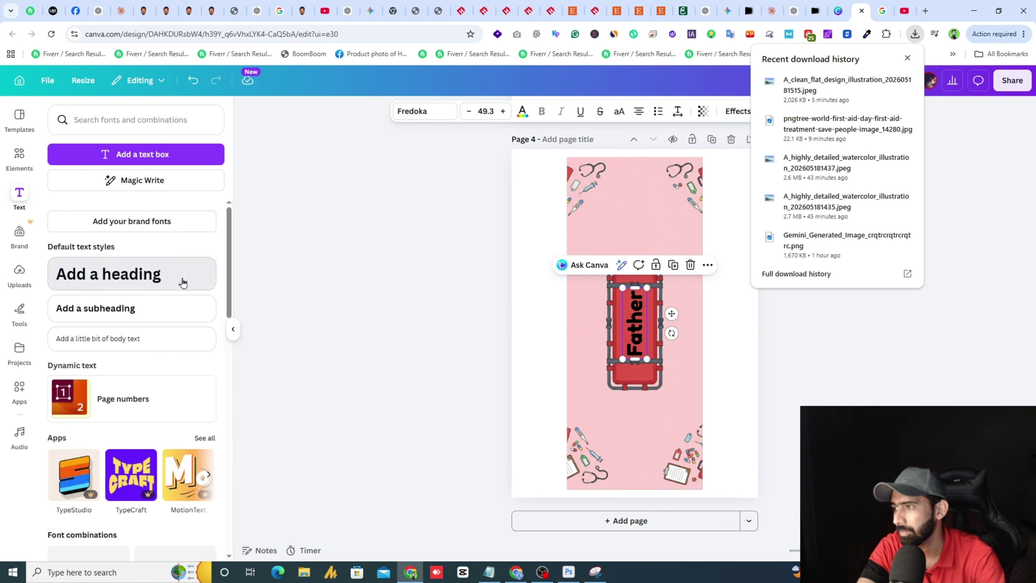
- Add a heading reading "Happy", rotate it a quarter turn counterclockwise, and place it beside the stretcher
click(107, 275)
text(Happy)
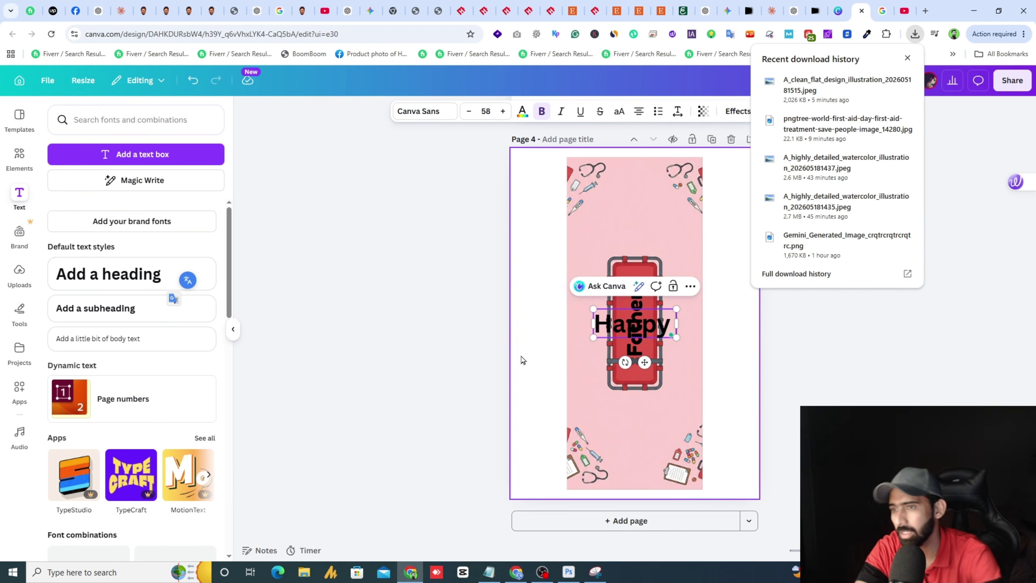
drag(625, 362, 600, 322)
- Set the "Happy" heading's font to Canva Student Font and enlarge it to about size 74.9 alongside the stretcher
click(448, 110)
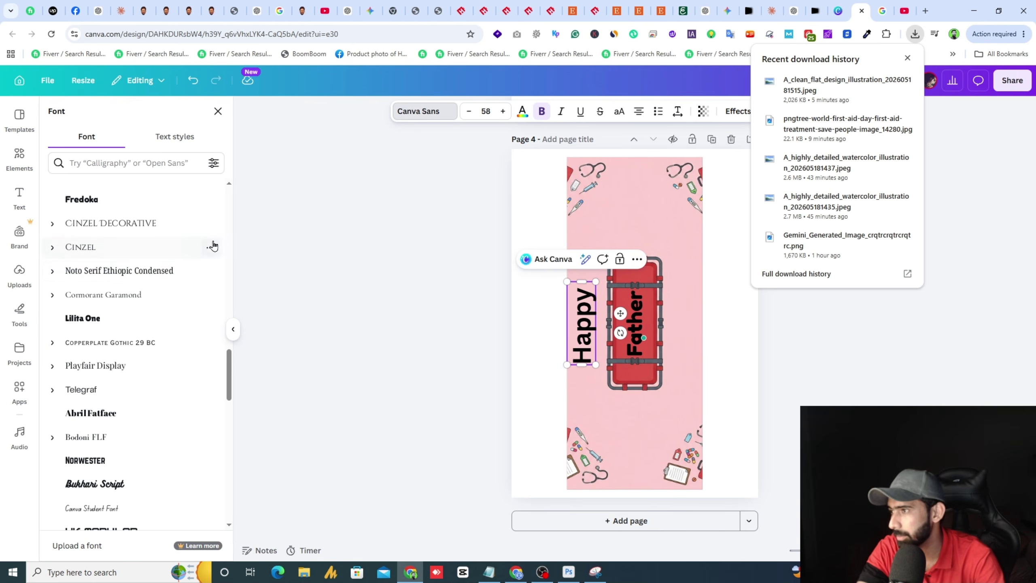
click(130, 506)
click(595, 290)
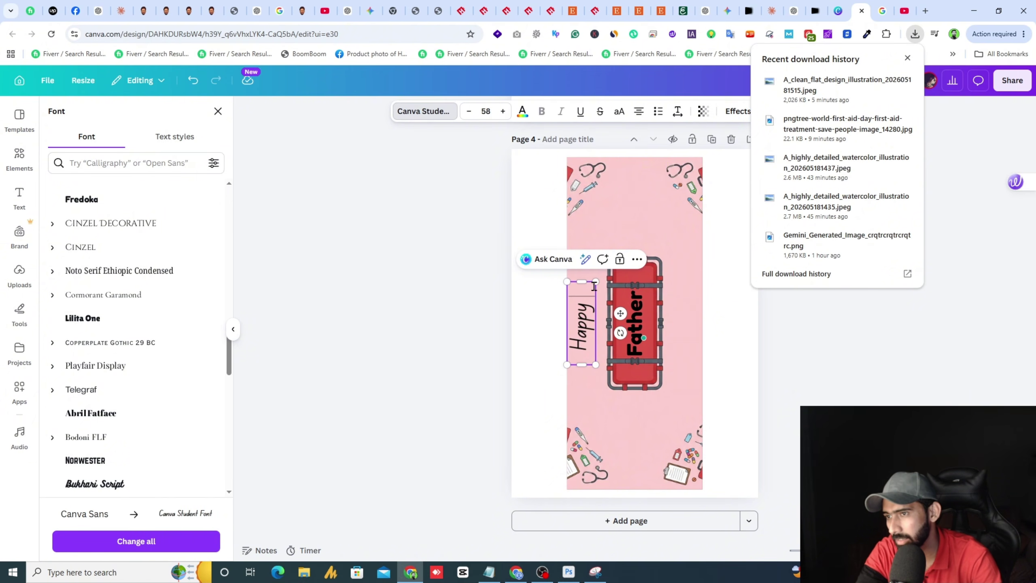
drag(594, 284, 604, 257)
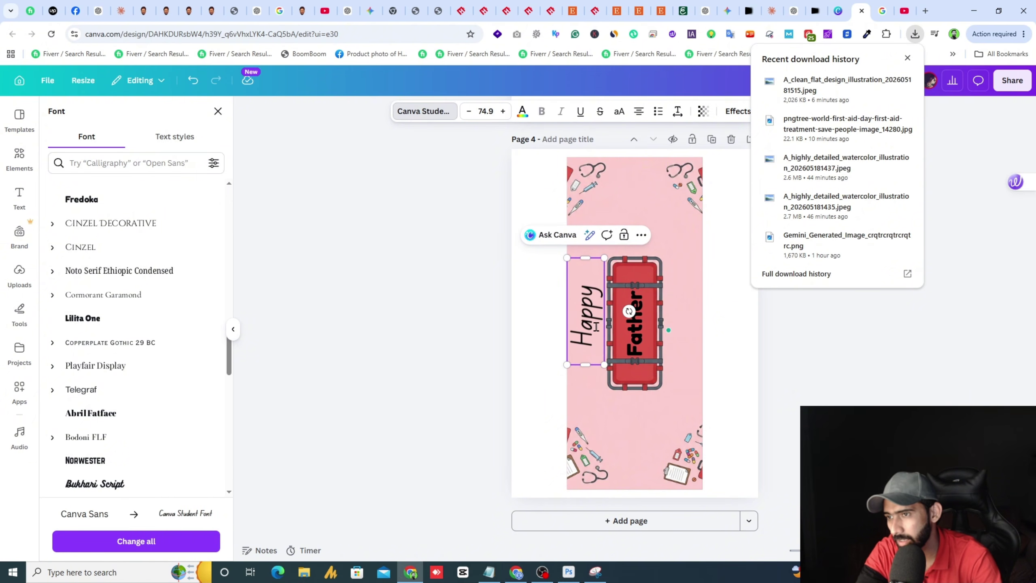
drag(608, 327, 608, 333)
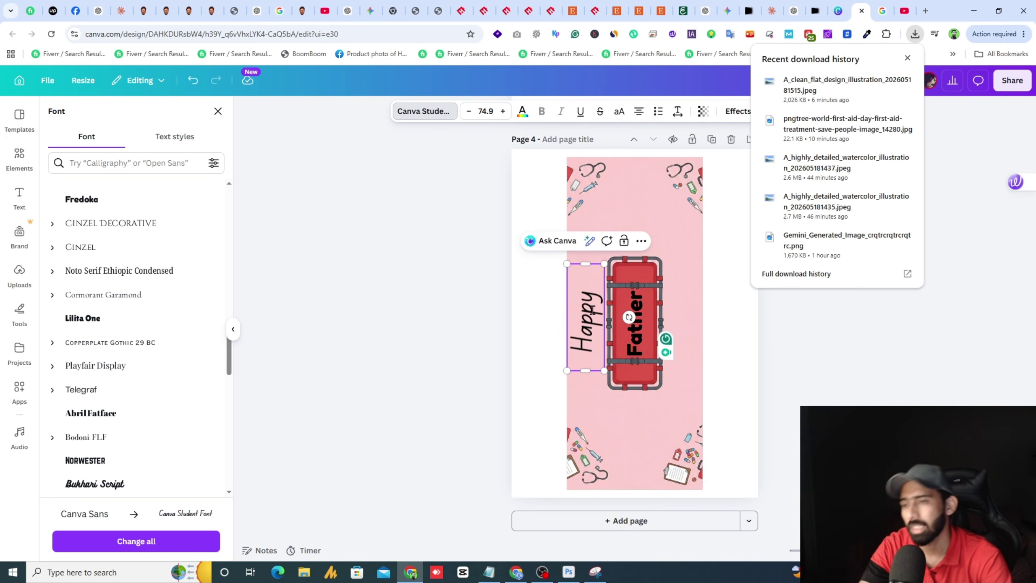
- Undo the "Happy" heading's styling, rotation and placement until the heading is removed from page 4
key(ctrl+z)
key(ctrl+z)
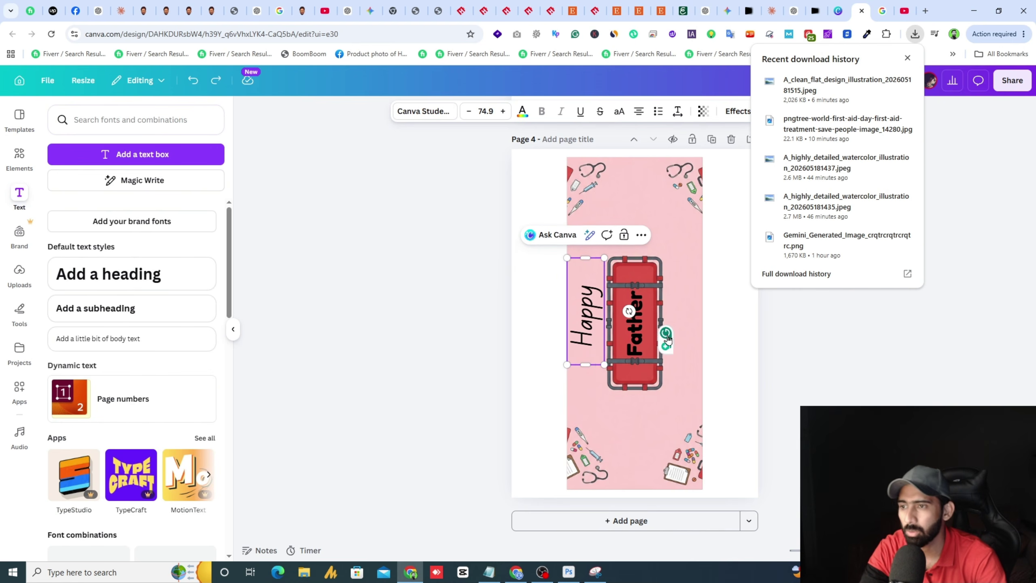
key(ctrl+z)
key(ctrl+z)
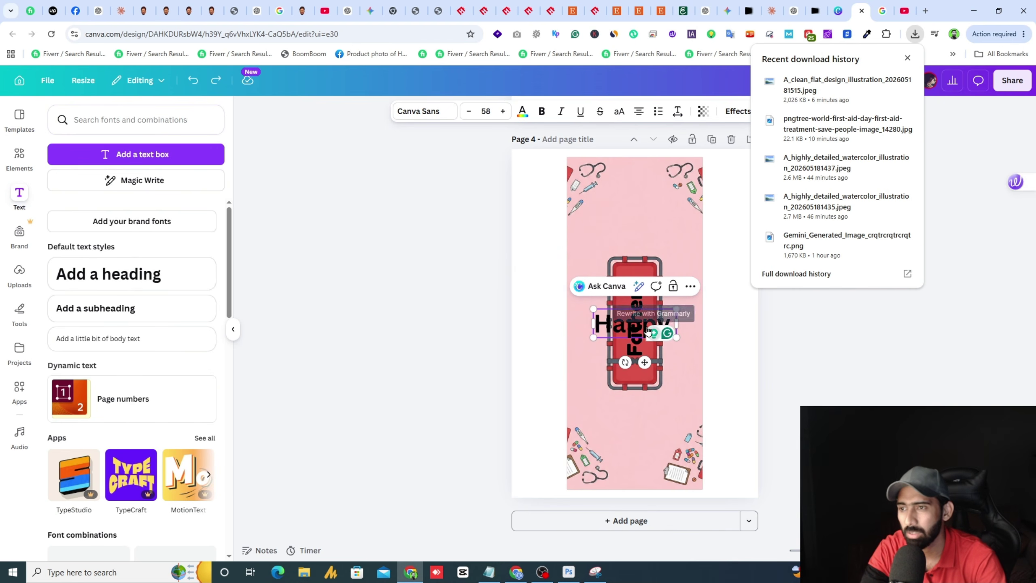
key(ctrl+z)
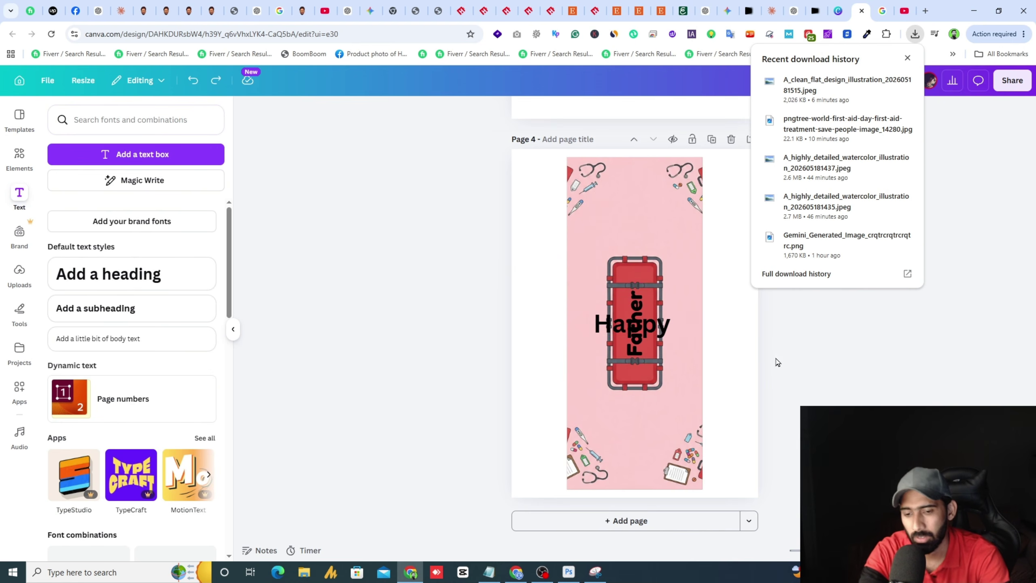
key(ctrl+z)
- Replace the "Father" text with "PAPA" and center it on the stretcher
drag(640, 329, 592, 328)
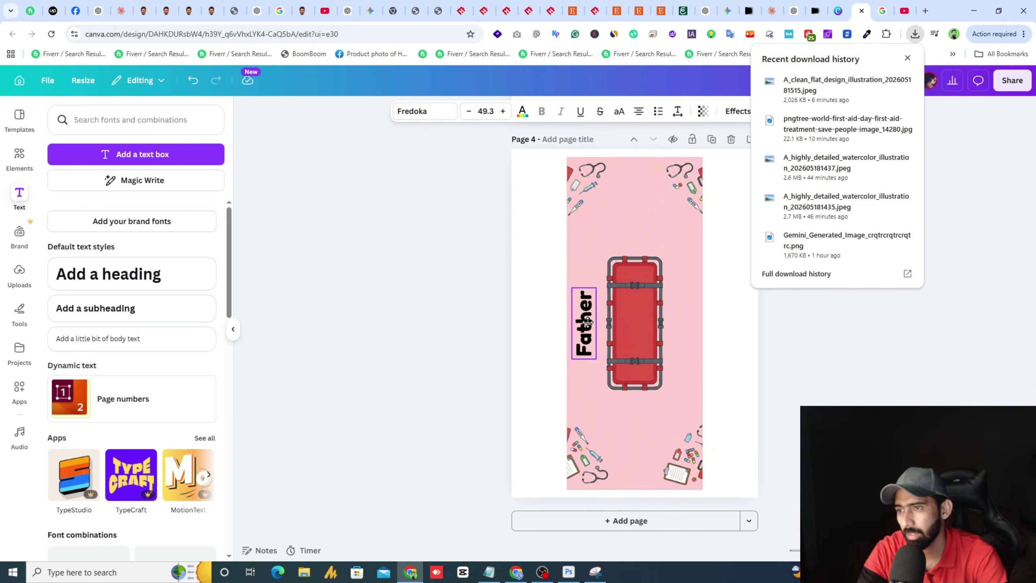
double_click(592, 329)
text(PAPA)
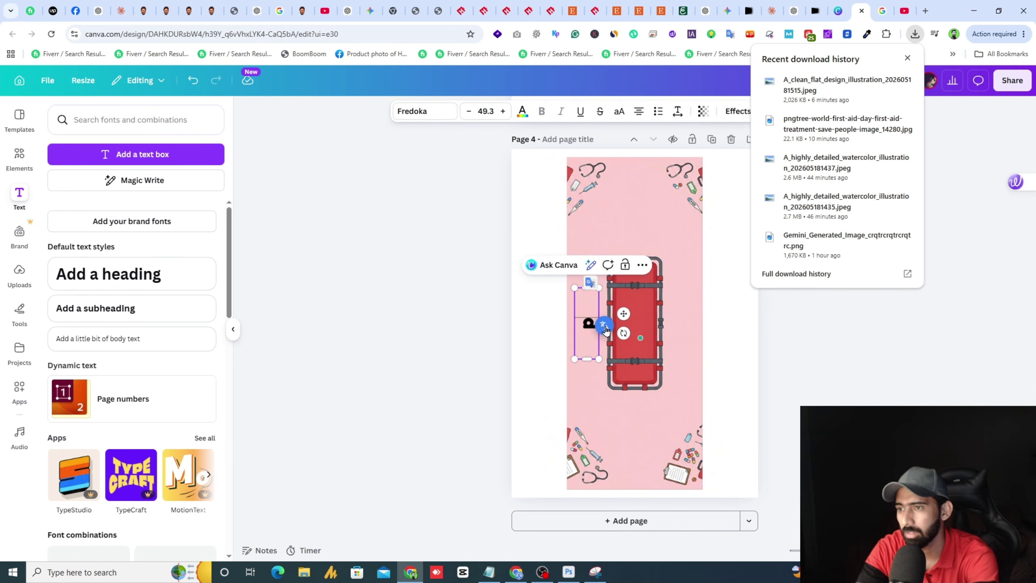
drag(595, 322, 643, 322)
click(579, 296)
click(581, 273)
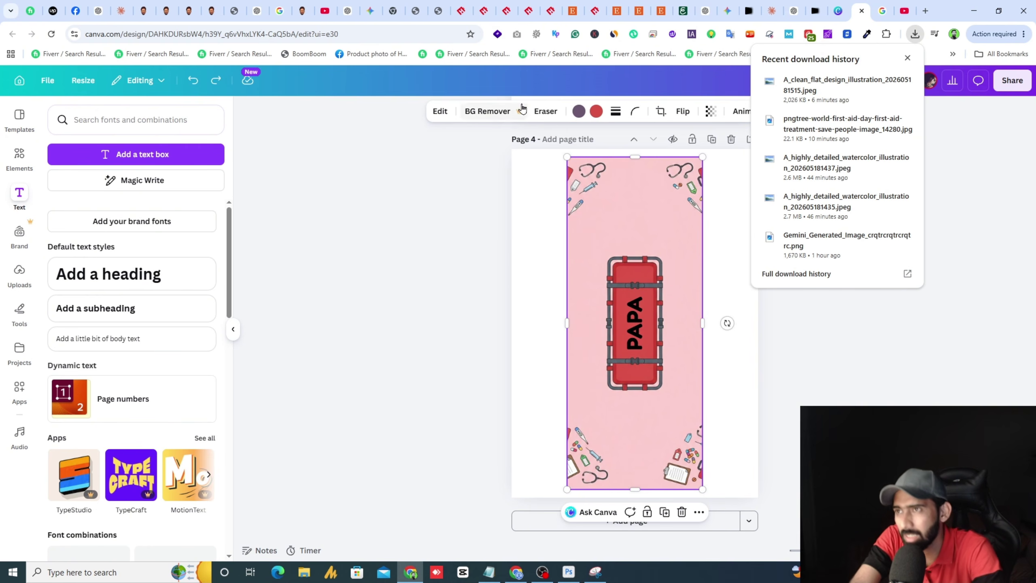
- Capture the "PAPA" stretcher area of page 4 with Snipping Tool and attach the snip to the Claude chat
click(771, 10)
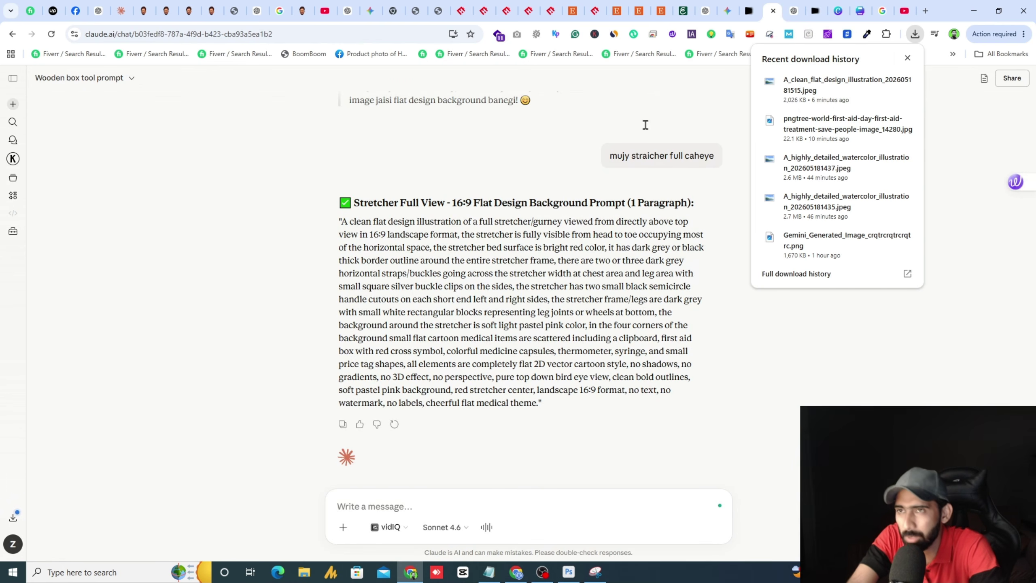
click(793, 10)
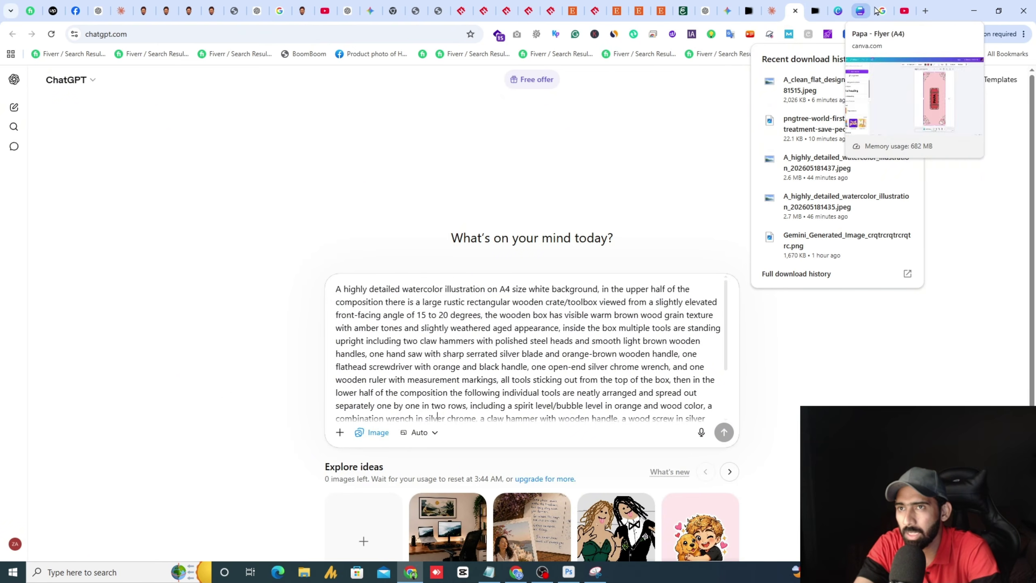
click(861, 10)
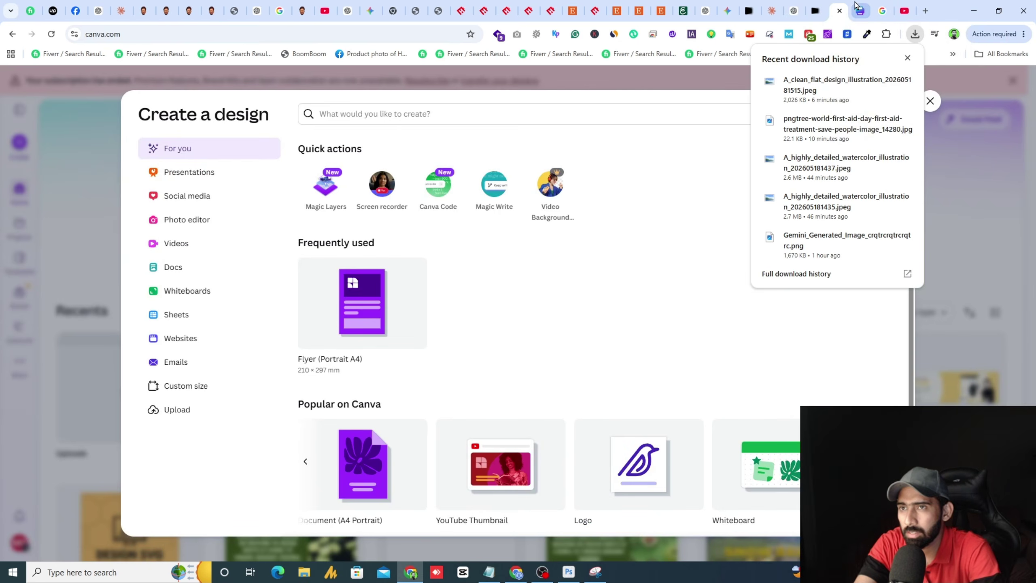
click(595, 571)
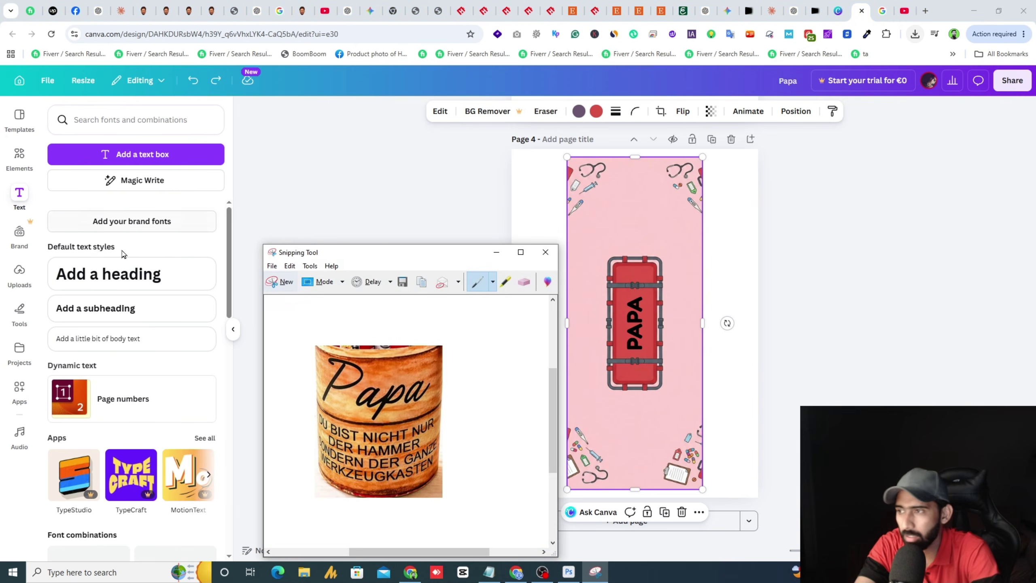
click(277, 280)
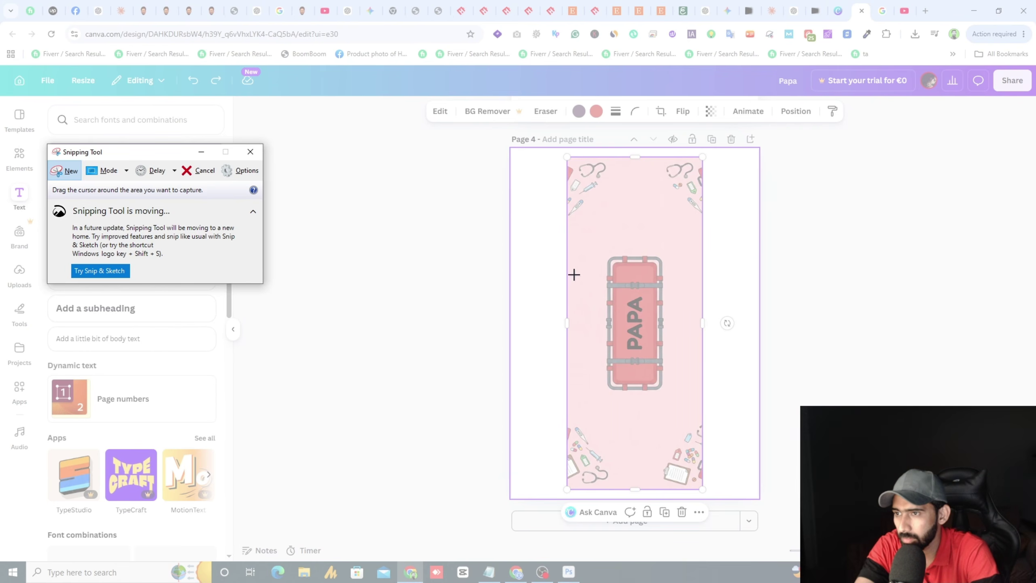
drag(567, 273, 703, 385)
click(771, 11)
key(ctrl+v)
- Ask Claude in Roman Urdu for 3-4 ideas of text to write on this Father's Day design for the father
text(MA)
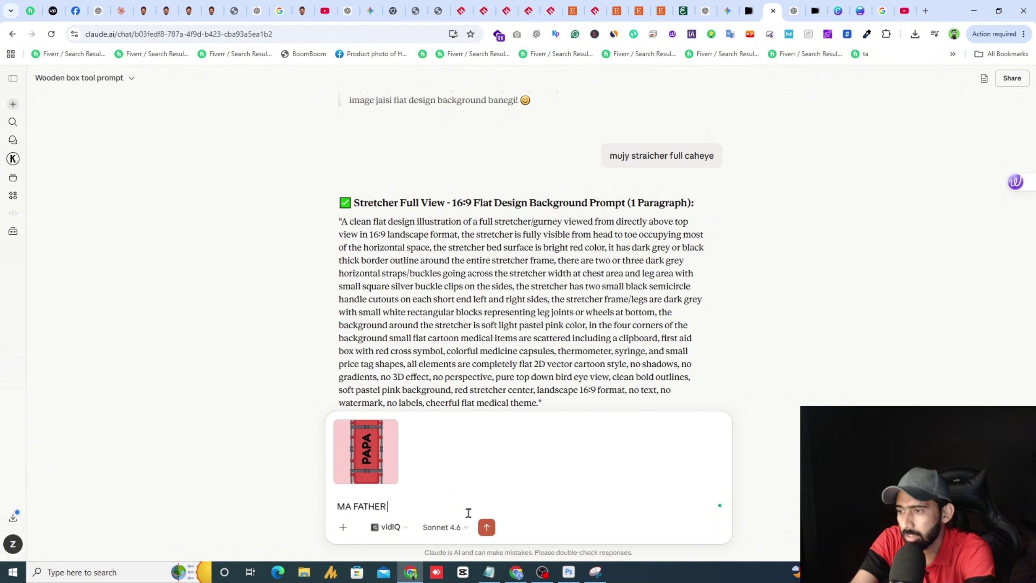
text(FATHER DAY K LEYE YE DESIGN BANA RAHA HN YAHAN PAR KIA KIA TEXT LI)
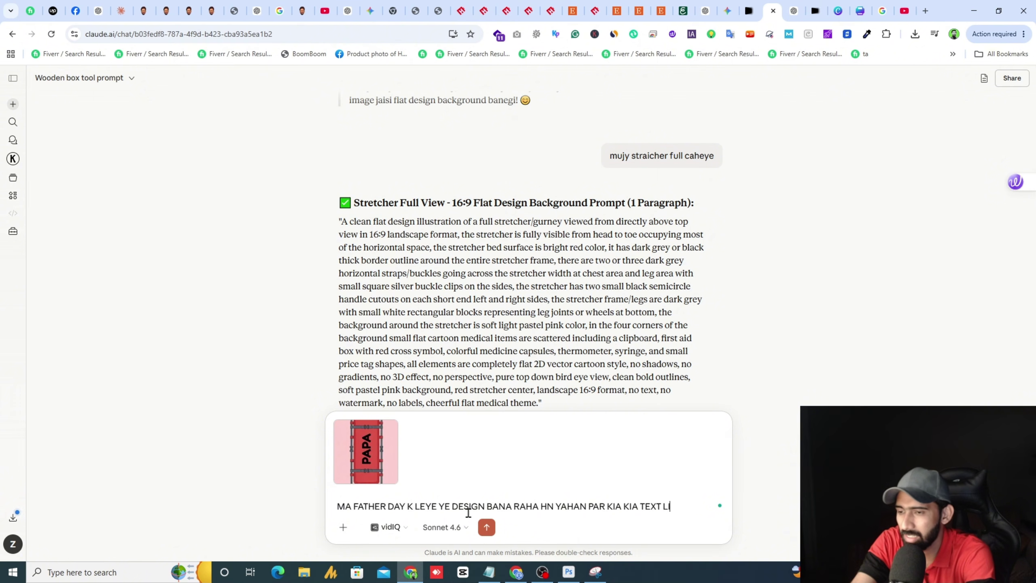
text(TA HN)
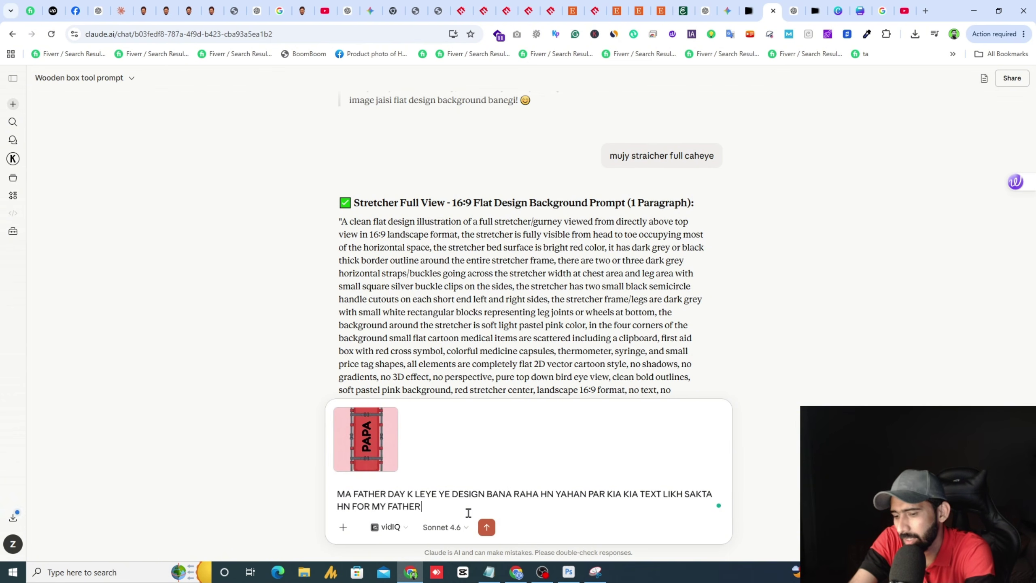
text(FOR MY FATHER IDEA DEN KOI 3-)
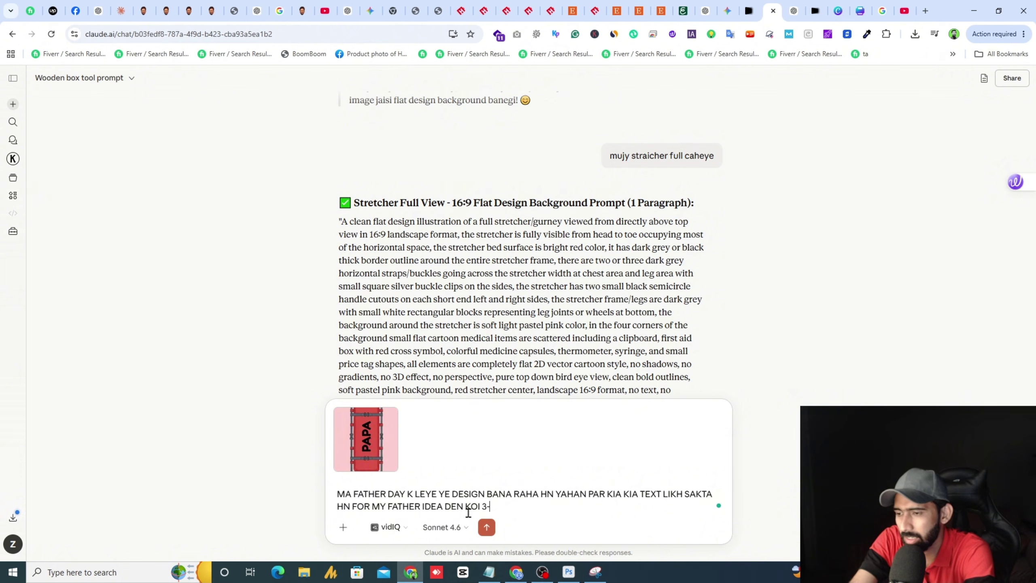
text(4)
key(Return)
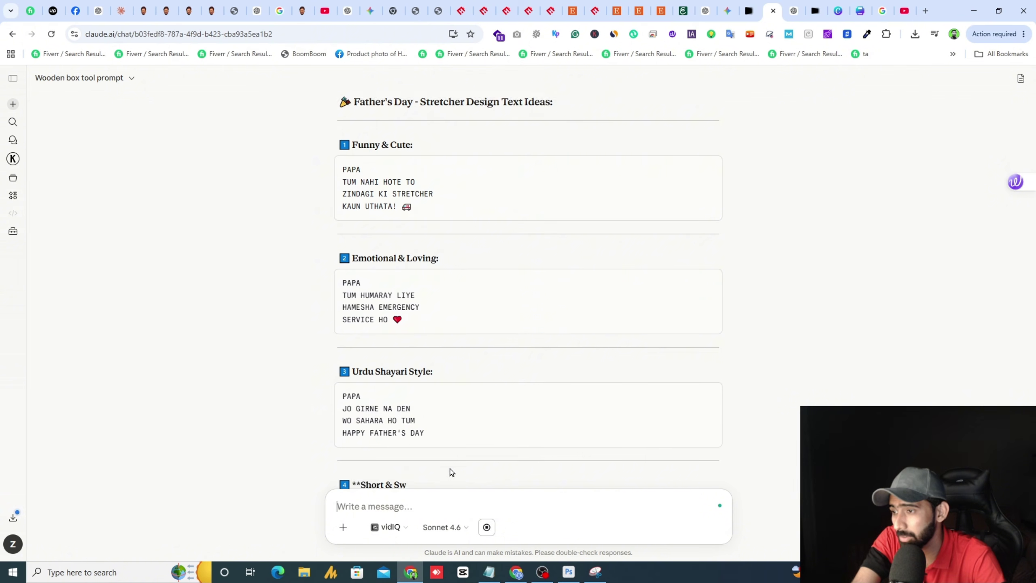
- Send Claude the follow-up "ENGLISH MA BATAO" to get the text ideas in English
text(EN)
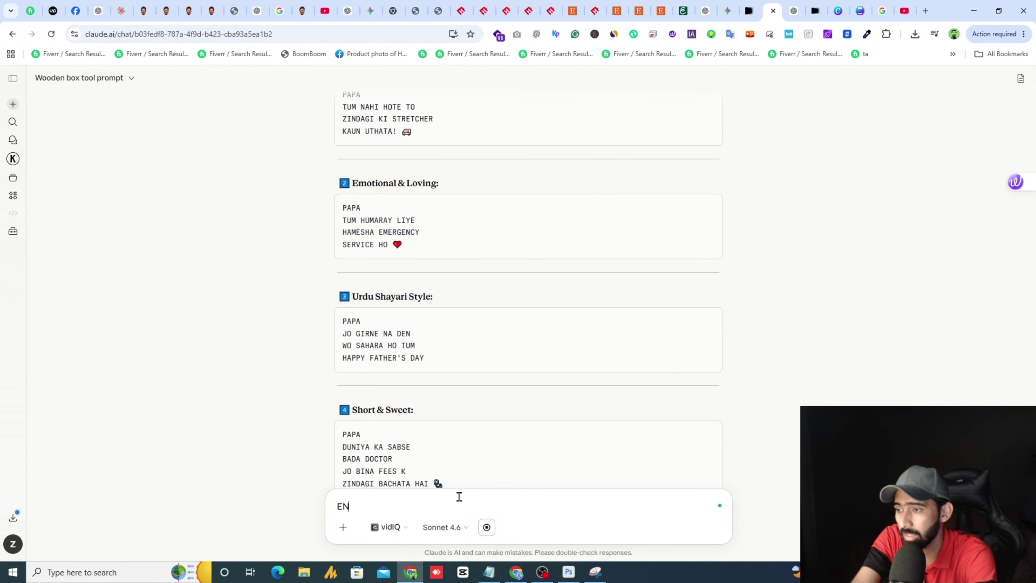
text(GLISH MA BATAO)
key(Return)
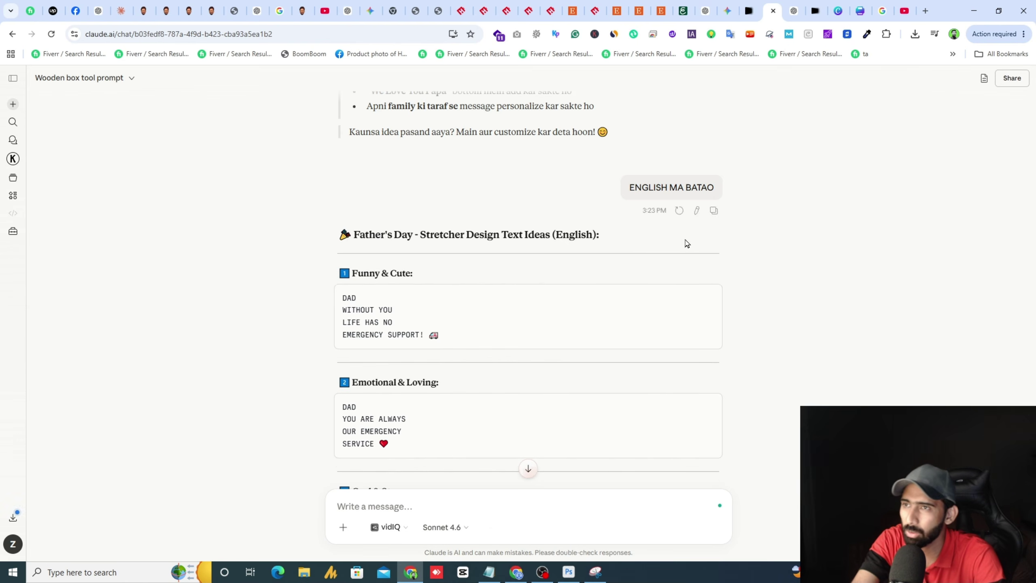
- Read through Claude's English Father's Day text ideas for the stretcher design and compare the suggested wordings
scroll(698, 220, up, 6)
scroll(686, 232, down, 12)
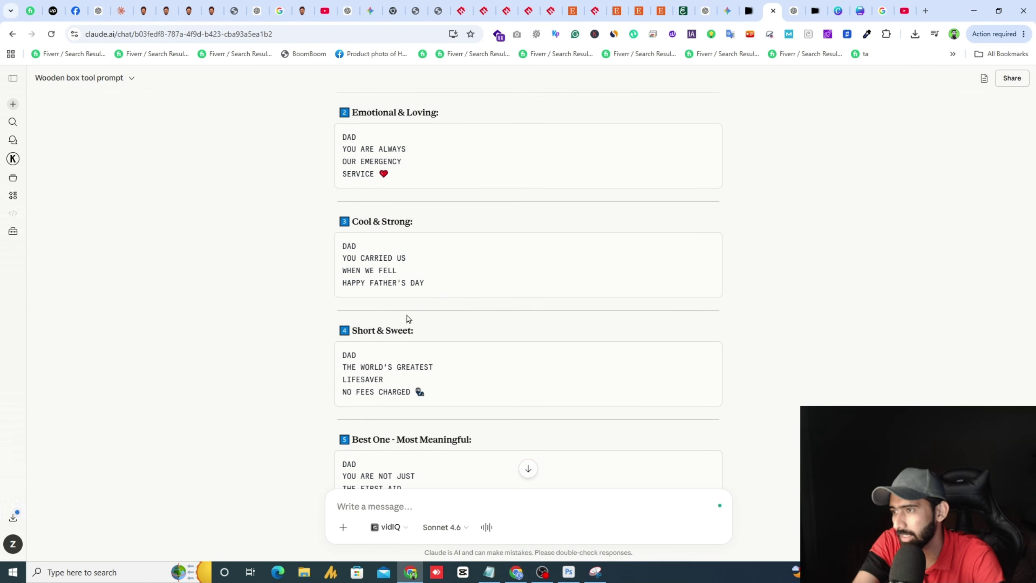
scroll(376, 382, down, 3)
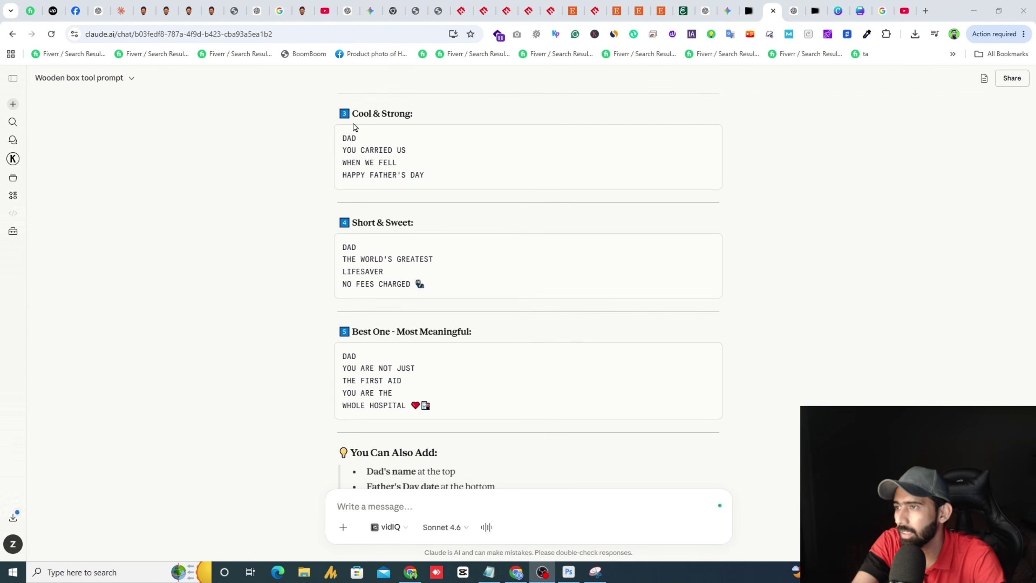
drag(344, 137, 396, 163)
drag(346, 246, 428, 286)
drag(347, 355, 436, 417)
click(309, 386)
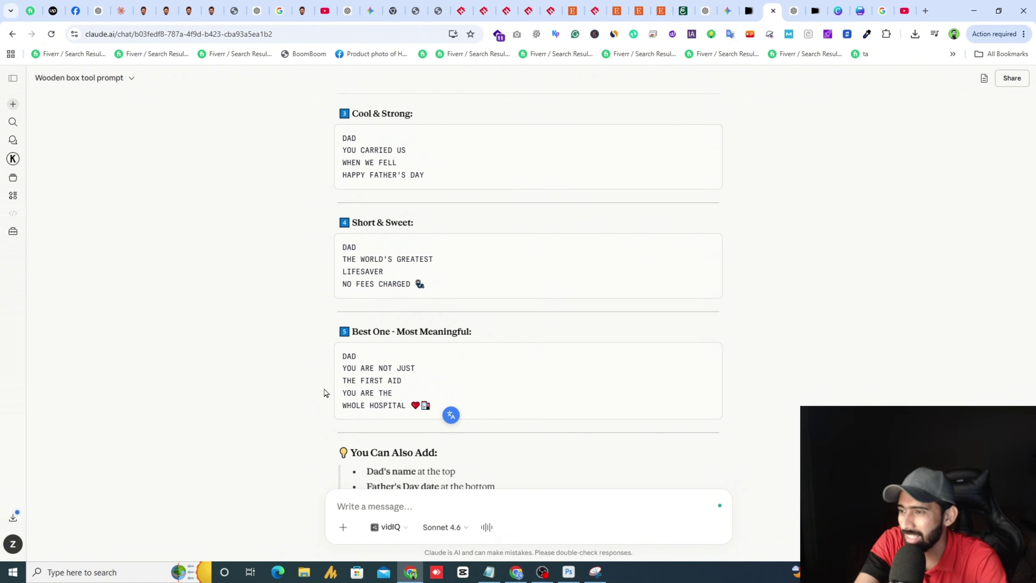
drag(427, 406, 305, 361)
click(591, 351)
scroll(591, 351, up, 1)
scroll(591, 351, up, 7)
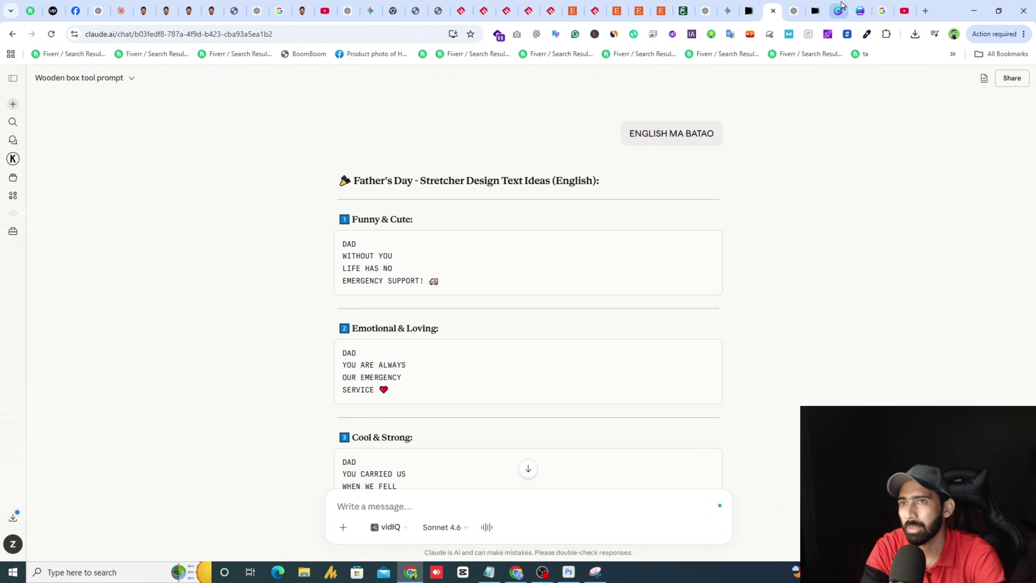
- Switch back to the Canva design and review its pages from the stretcher wrapper up to the first-aid box page
click(860, 11)
click(796, 278)
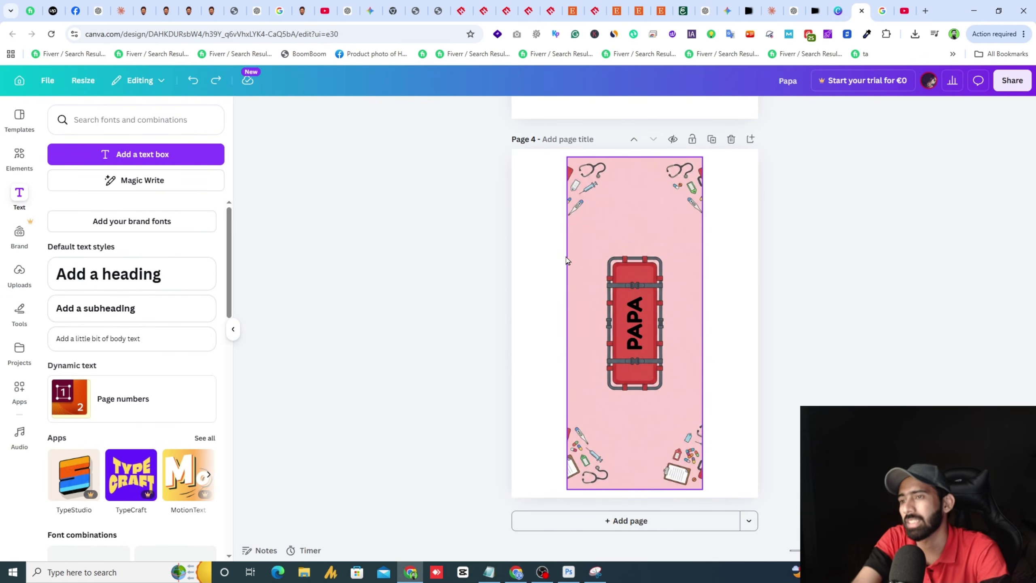
scroll(833, 354, up, 10)
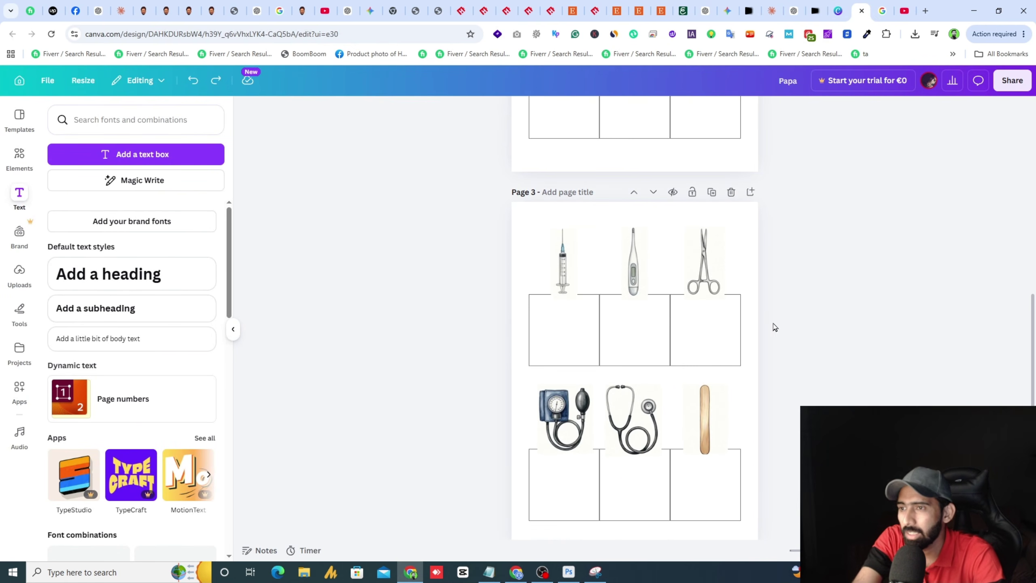
scroll(785, 266, up, 15)
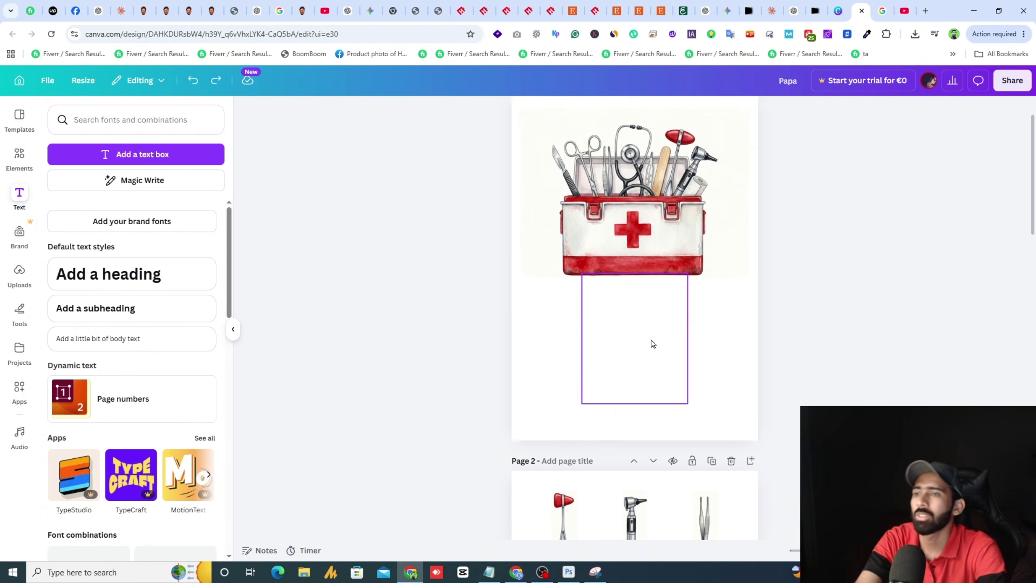
scroll(726, 284, up, 2)
scroll(769, 271, down, 5)
scroll(616, 194, up, 3)
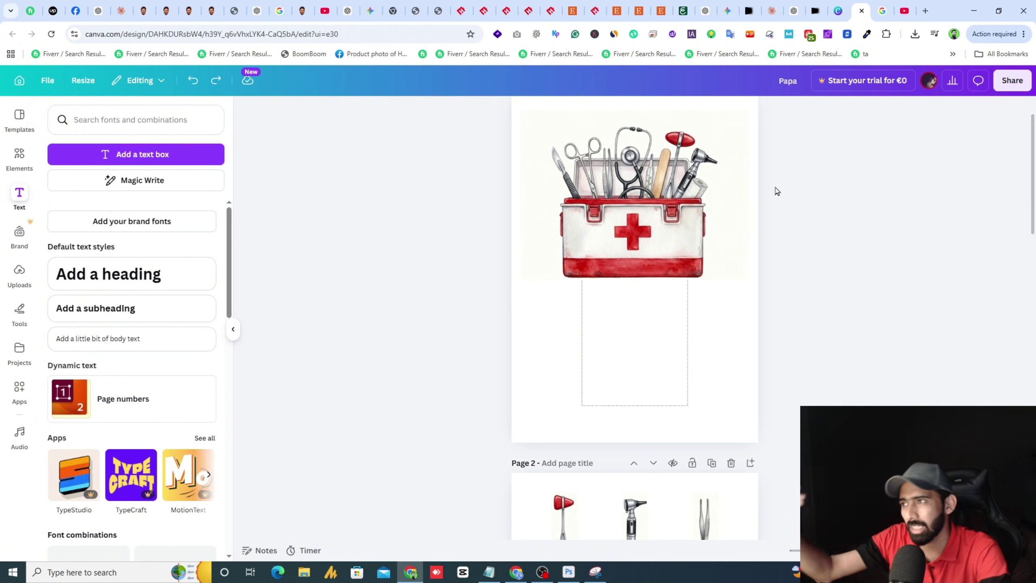
- Check the Canva wrapper pages, then switch to the Etsy Duplo listings and examine the wishes printed on their chocolate wrappers
scroll(777, 191, down, 15)
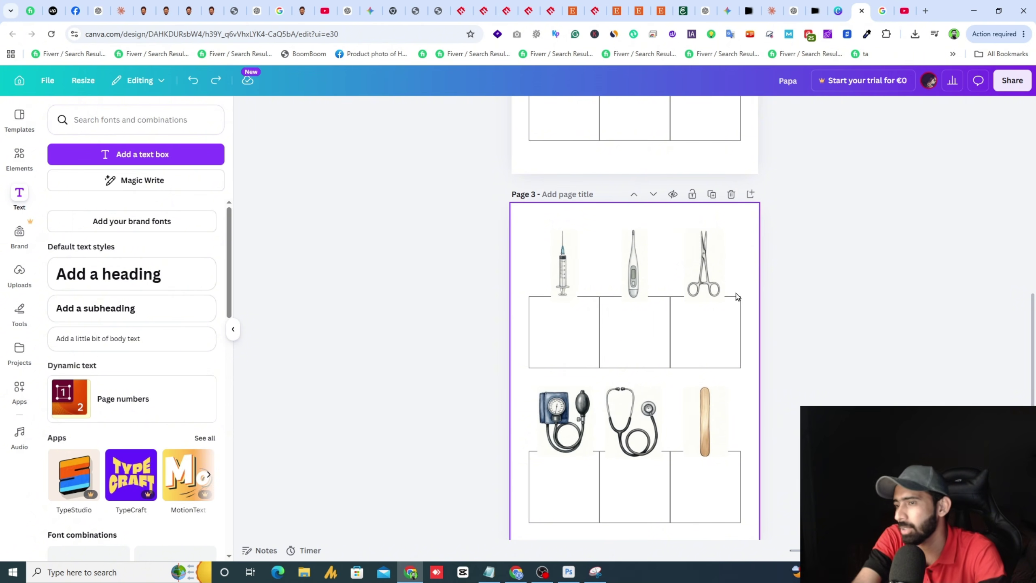
scroll(775, 346, up, 6)
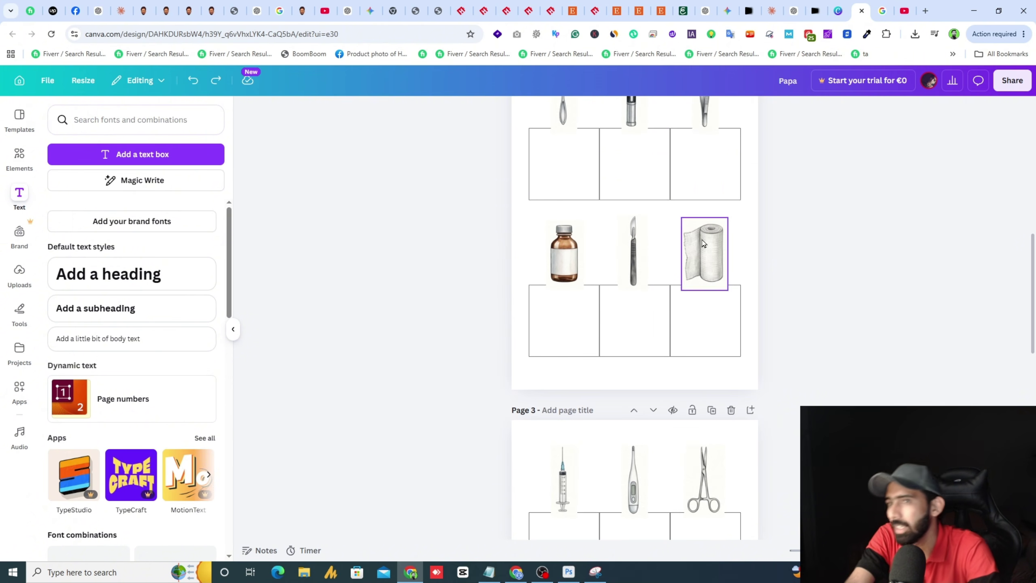
click(660, 11)
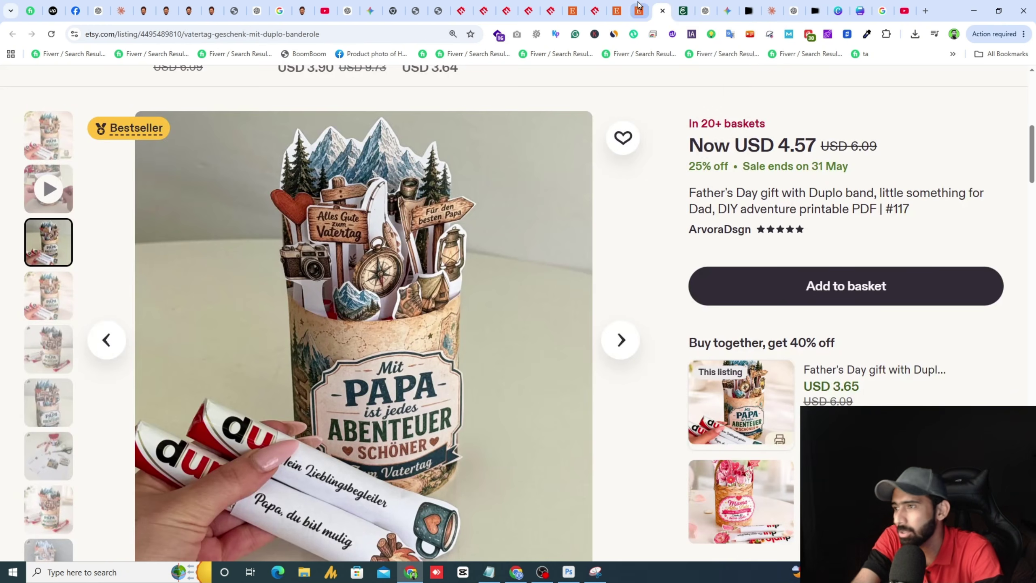
click(639, 10)
scroll(429, 224, down, 5)
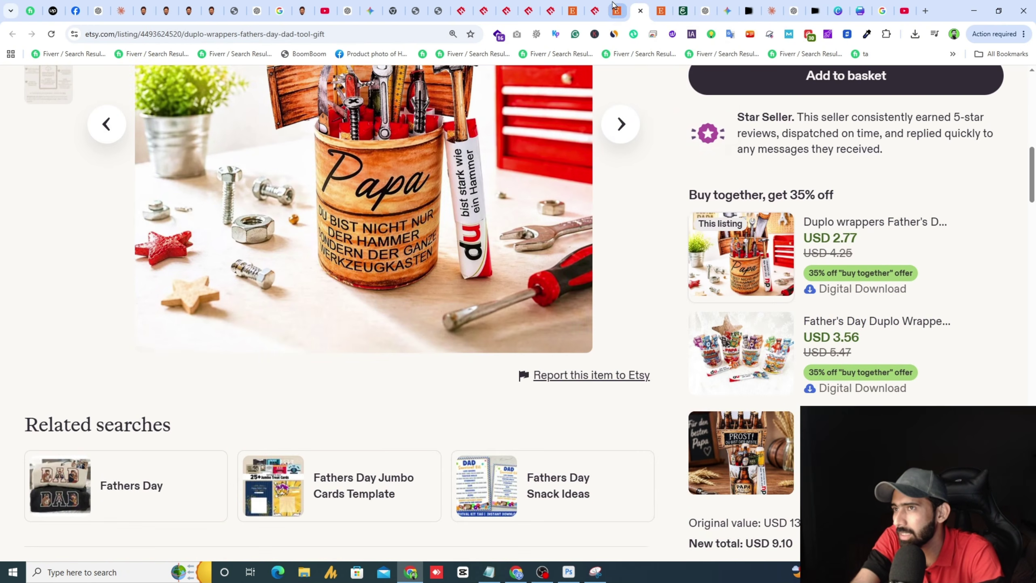
scroll(48, 347, up, 6)
click(48, 347)
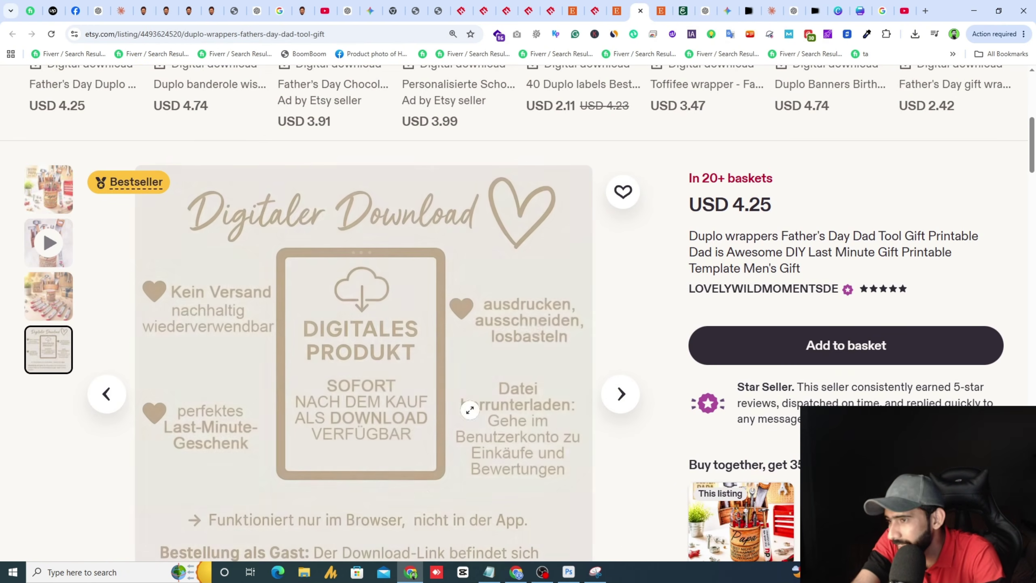
scroll(48, 347, down, 5)
click(48, 84)
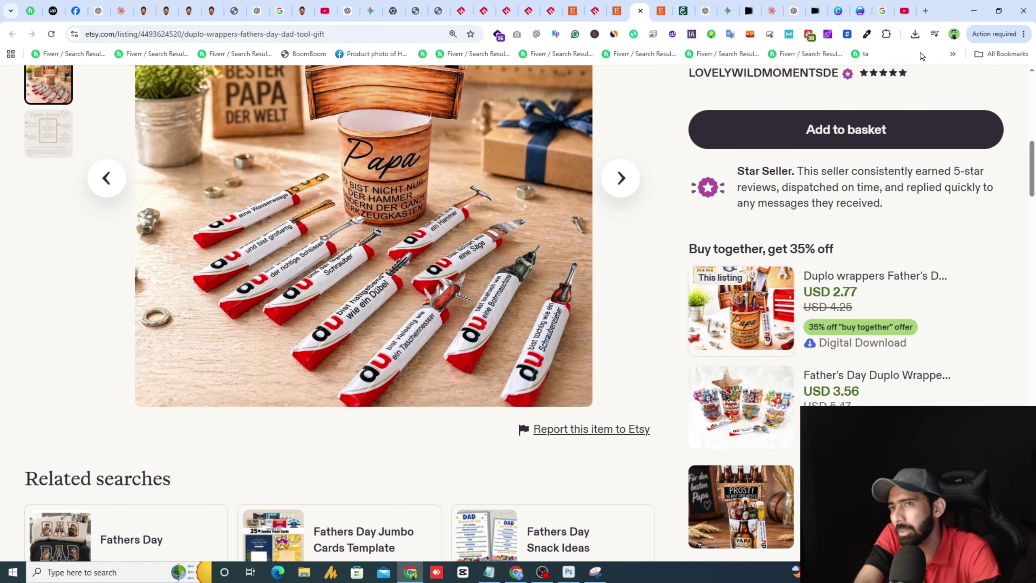
- Switch to the Claude chat and ask in Roman Urdu for 12 ideas of wishes for dad that fit a 50X20 MM area
click(772, 10)
scroll(567, 162, down, 8)
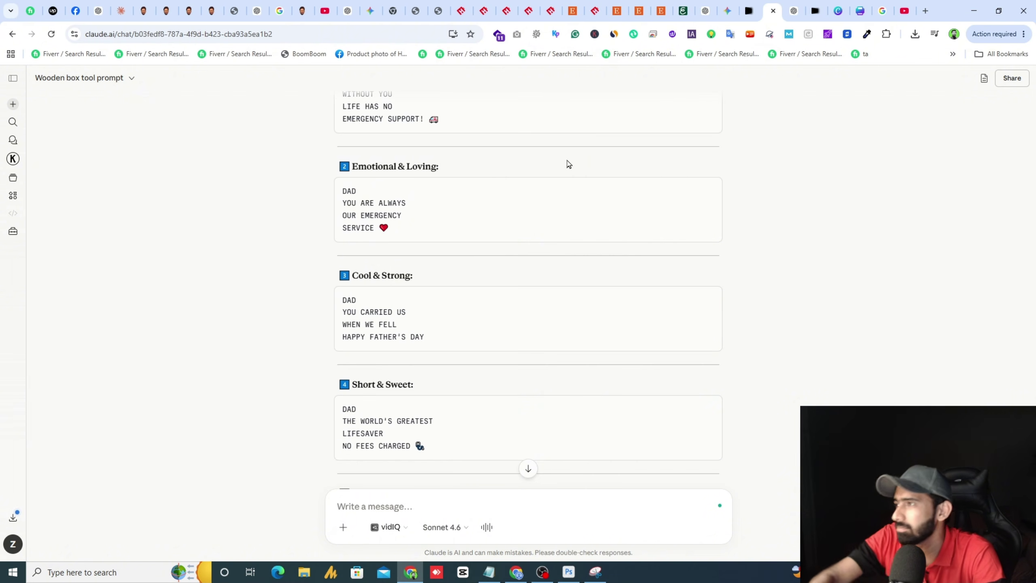
click(464, 508)
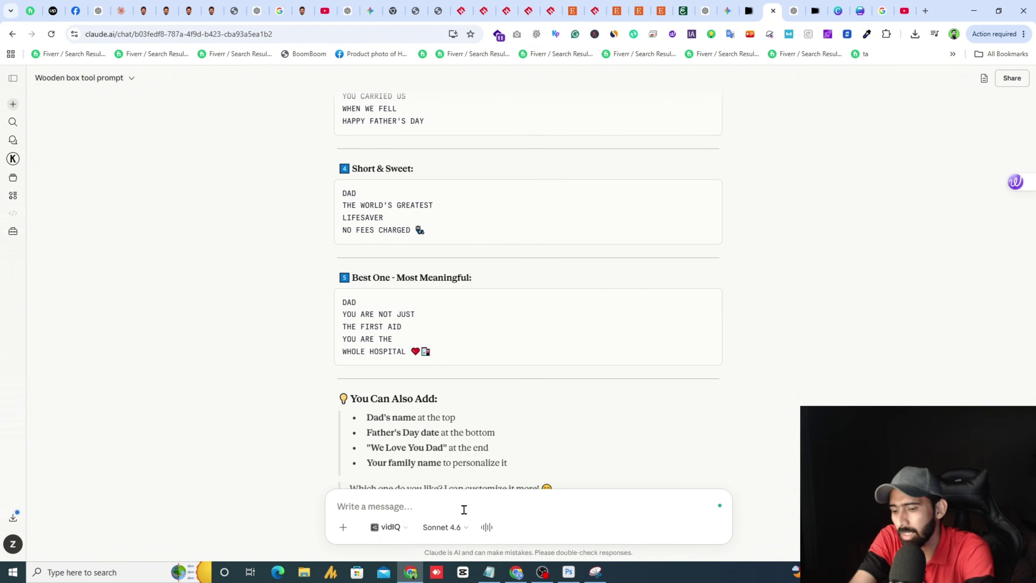
text(MERY PASS 60X60 MM KA AREA HY)
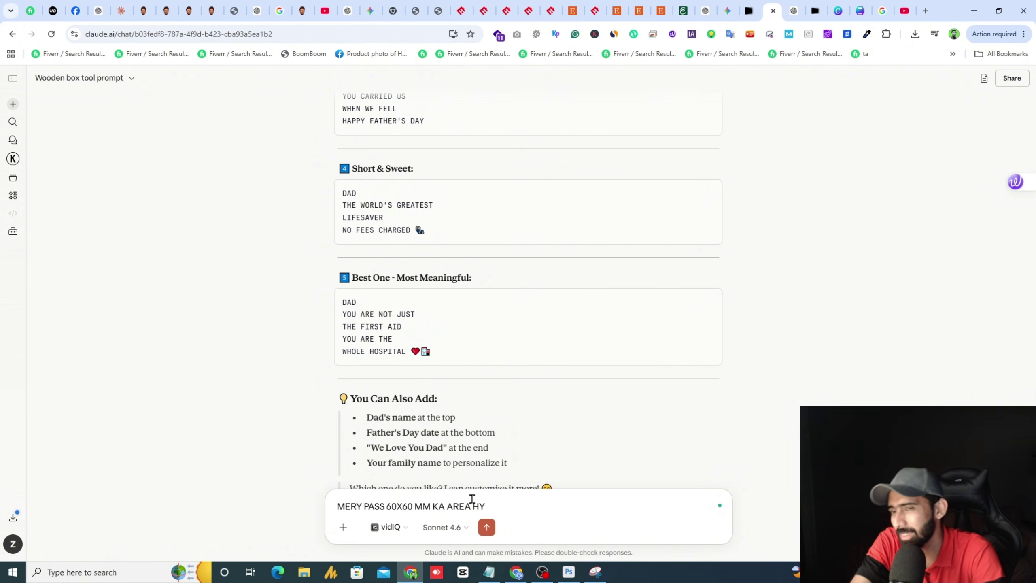
key(BackSpace)
key(BackSpace)
text(20)
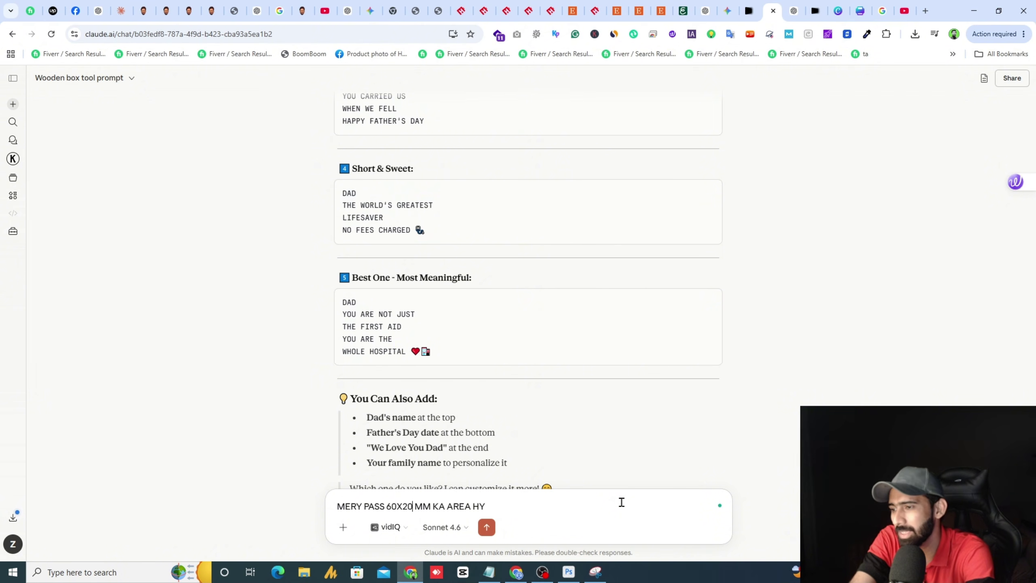
key(BackSpace)
text(5)
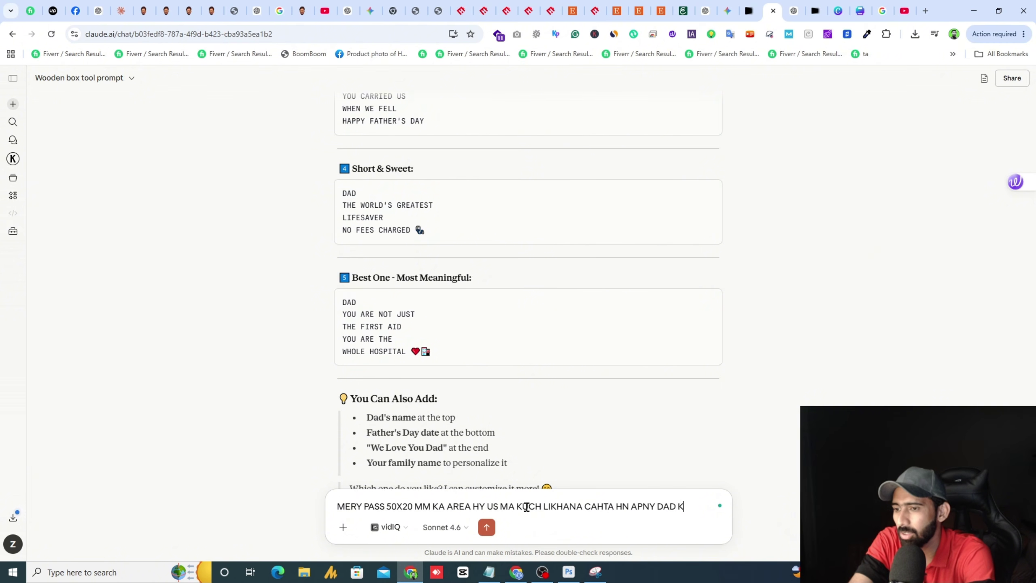
text(ES DENA CAHTA HN MUJY 12)
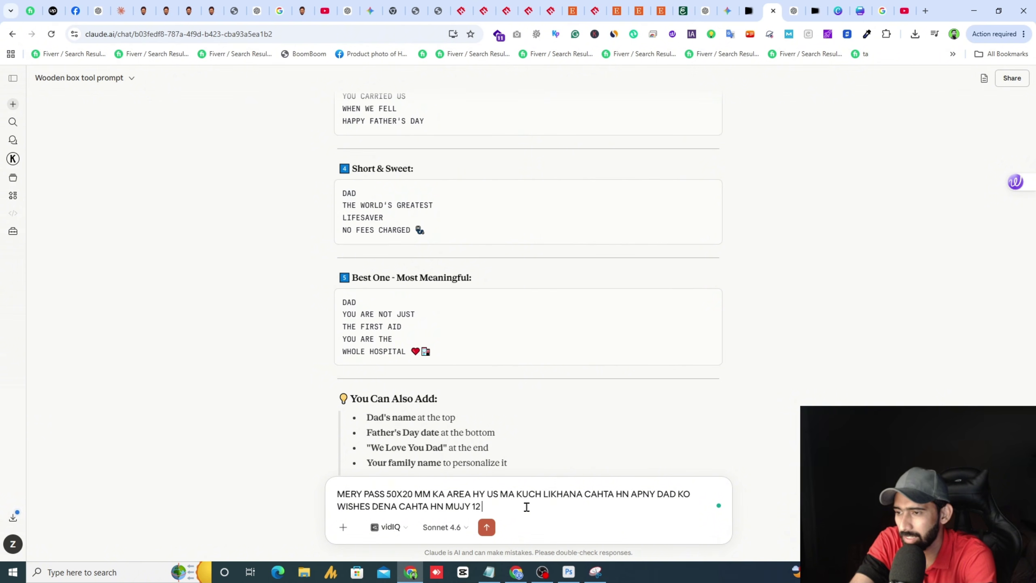
text(DO)
key(Return)
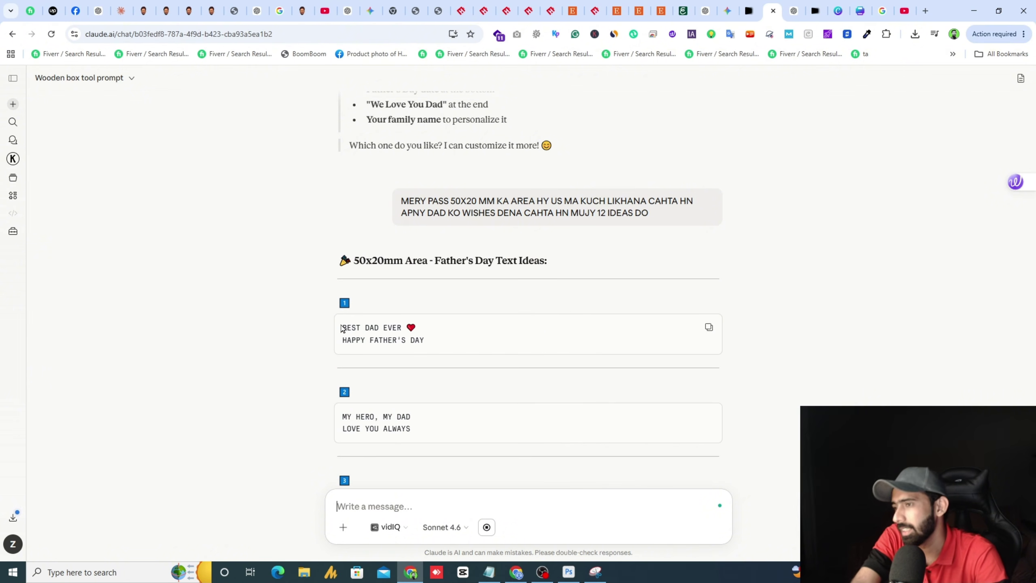
- Copy Claude's first idea into the Canva design as a subheading on page 2 reading "BEST DAD EVER ❤️ HAPPY FATHER'S DAY"
scroll(344, 328, down, 1)
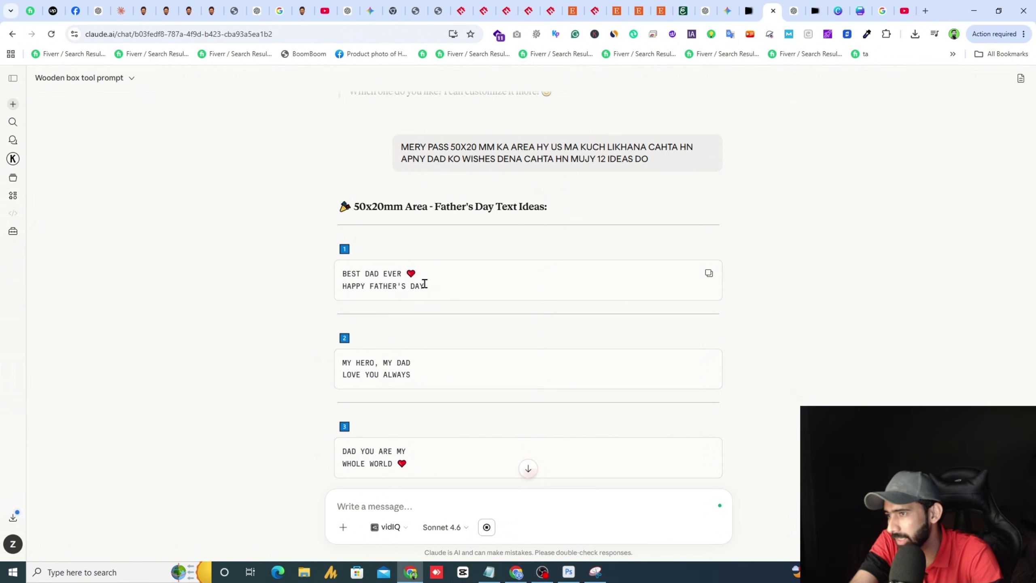
drag(343, 274, 432, 291)
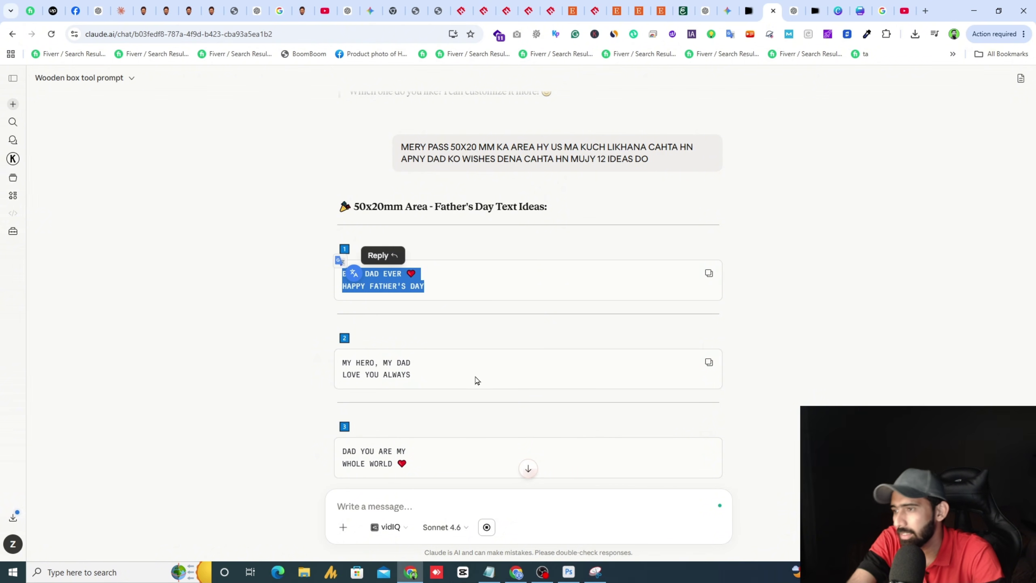
mouse_move(694, 185)
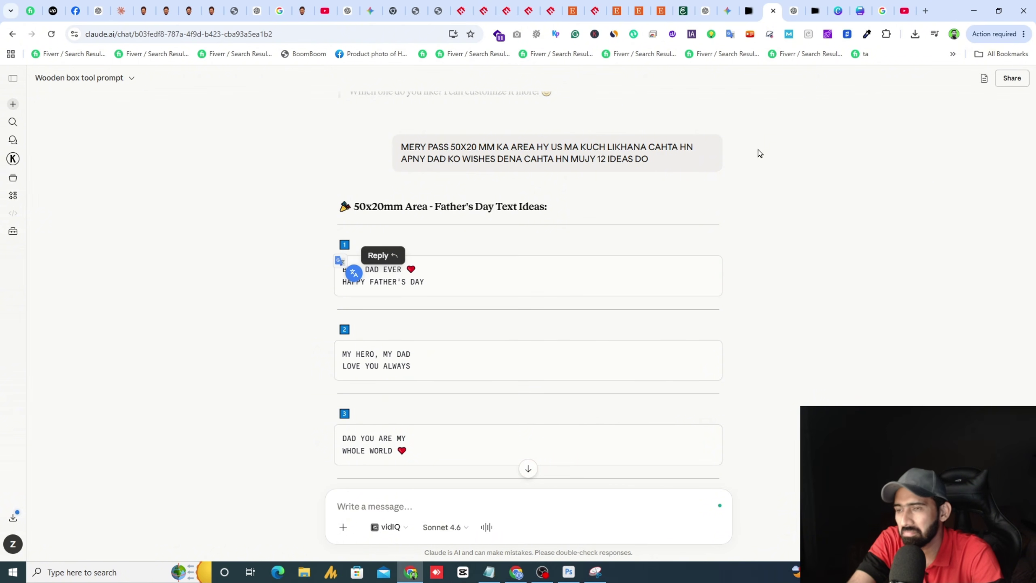
click(861, 11)
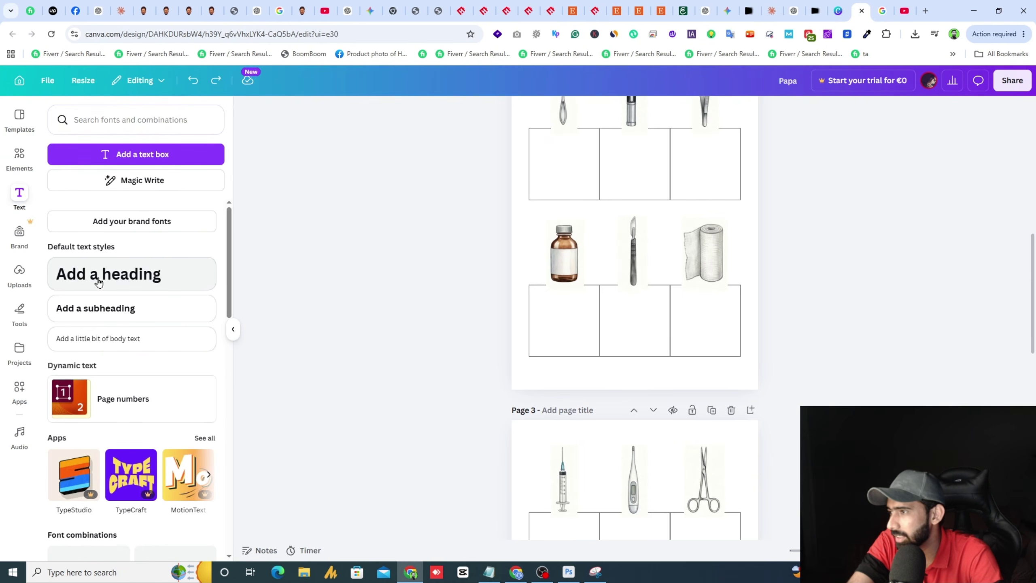
click(102, 308)
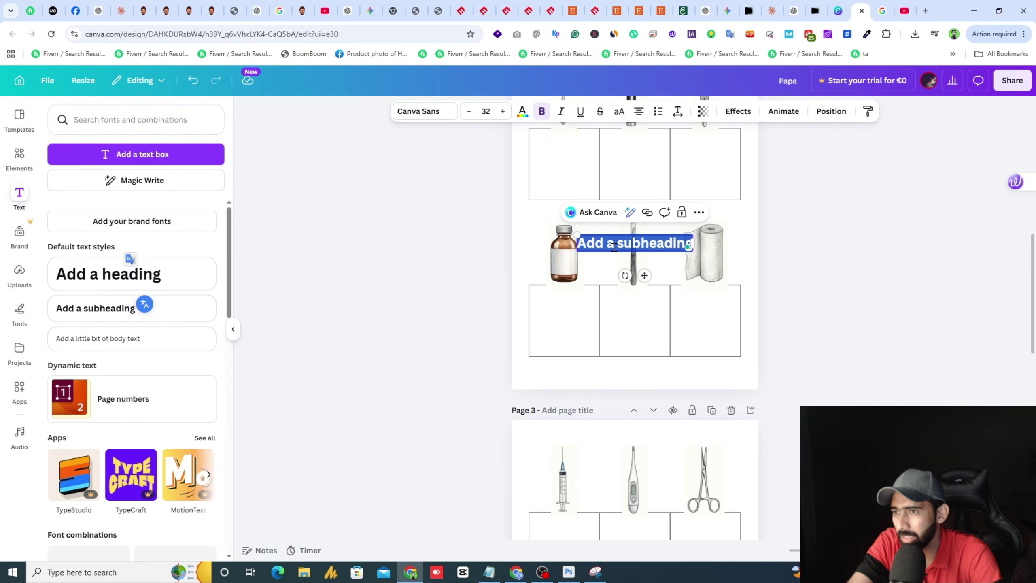
text(BEST DAD EVER ❤️ HAPPY FATHER'S DAY)
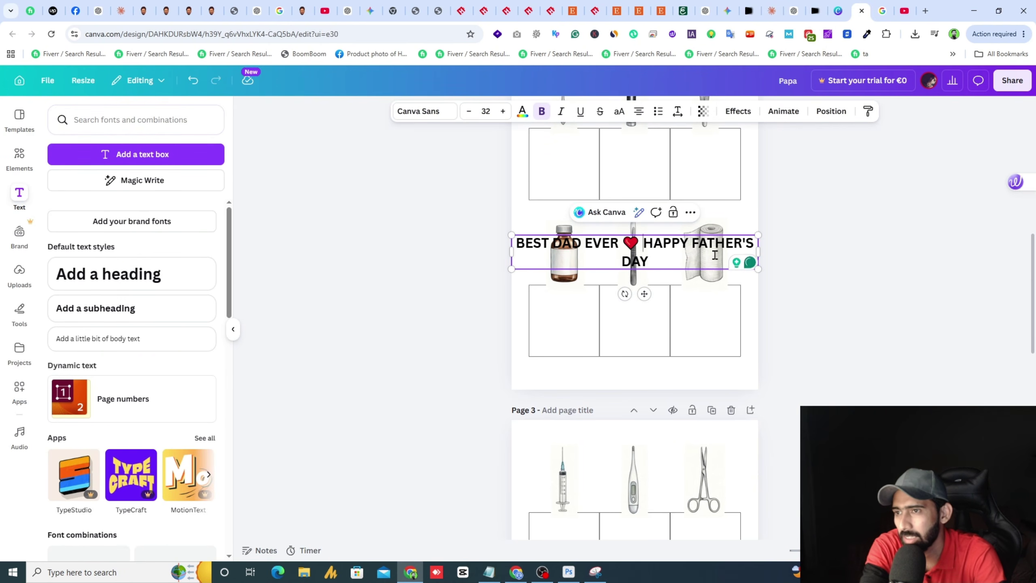
- Wrap the Father's Day text onto two lines, rotate it to read upward, and fit it at size 14.1 inside the box below the bottle
drag(758, 251, 706, 252)
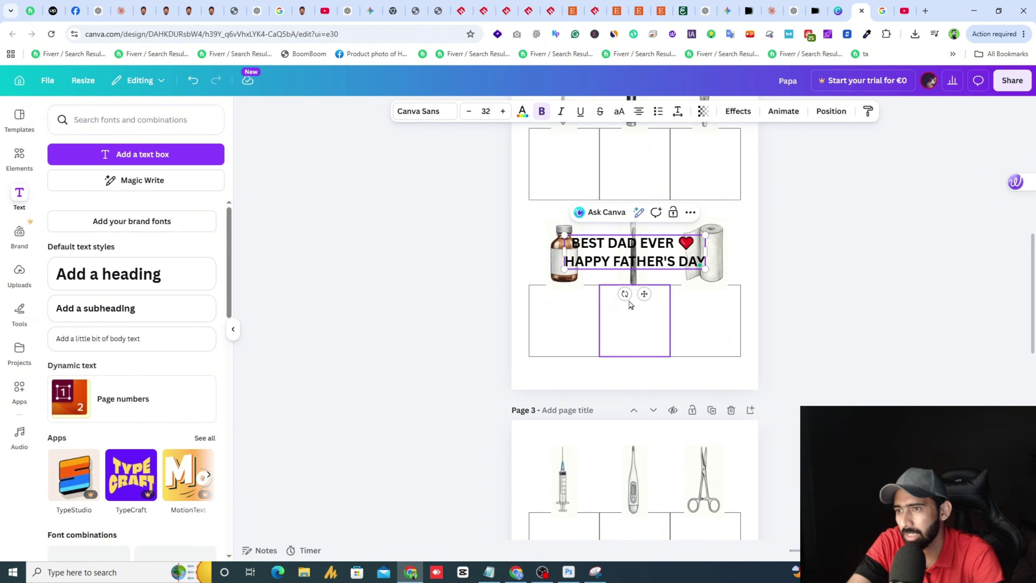
drag(625, 294, 675, 260)
drag(651, 323, 576, 340)
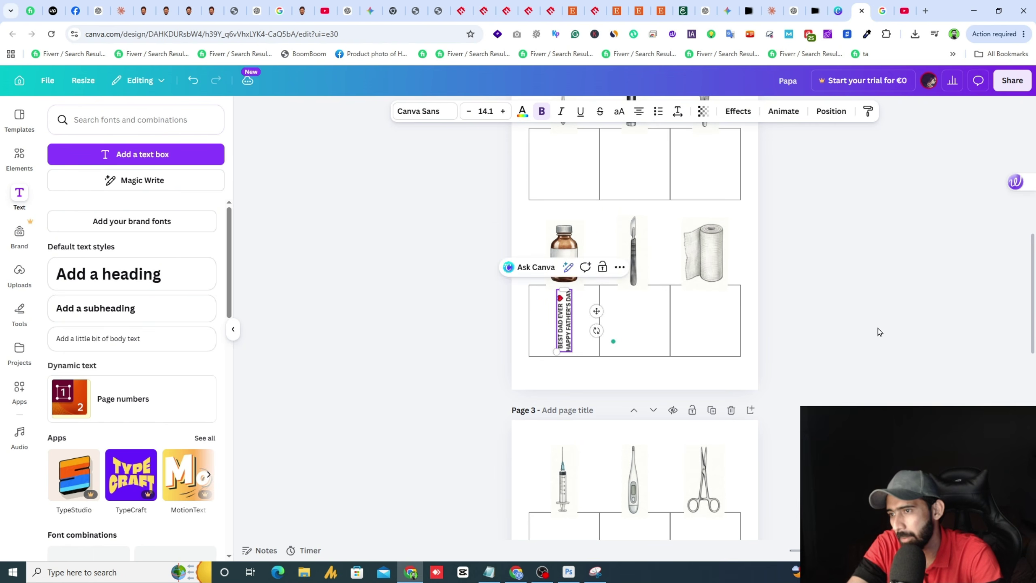
click(460, 360)
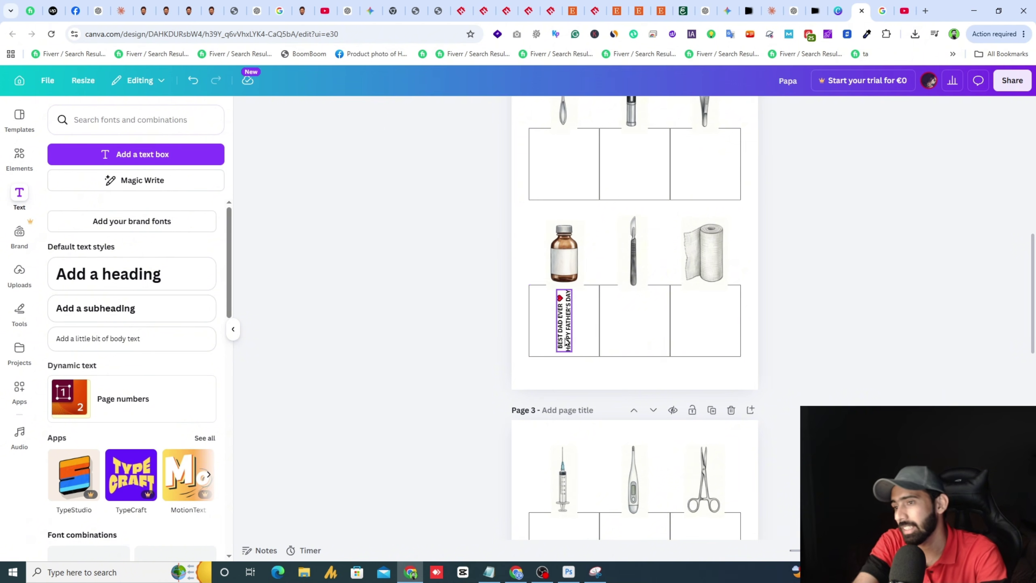
- Duplicate the vertical Father's Day text into the box below the scalpel
click(559, 337)
drag(568, 308, 638, 309)
click(832, 301)
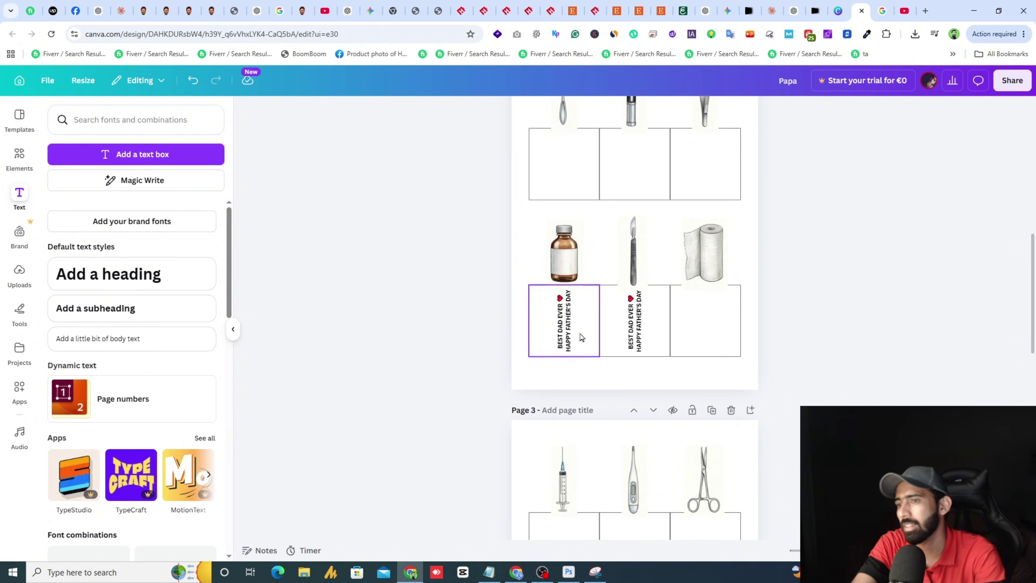
- Check the Etsy adventure listing's wrappers, then review the earlier stretcher and doctor-theme can prompts in the Claude chat
click(660, 10)
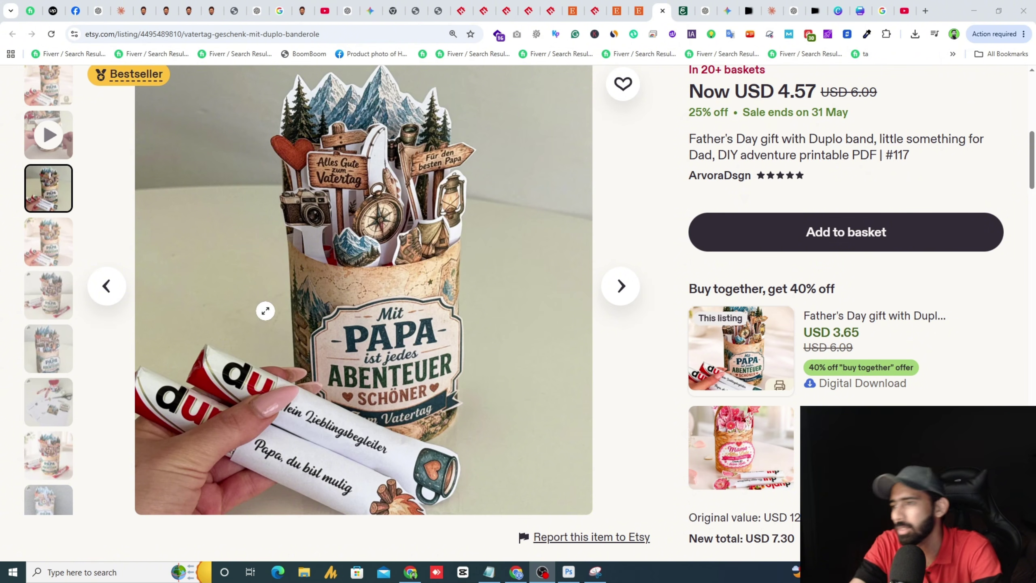
click(771, 10)
scroll(416, 290, up, 4)
scroll(453, 337, down, 7)
scroll(452, 337, down, 15)
scroll(548, 229, up, 5)
scroll(549, 229, down, 4)
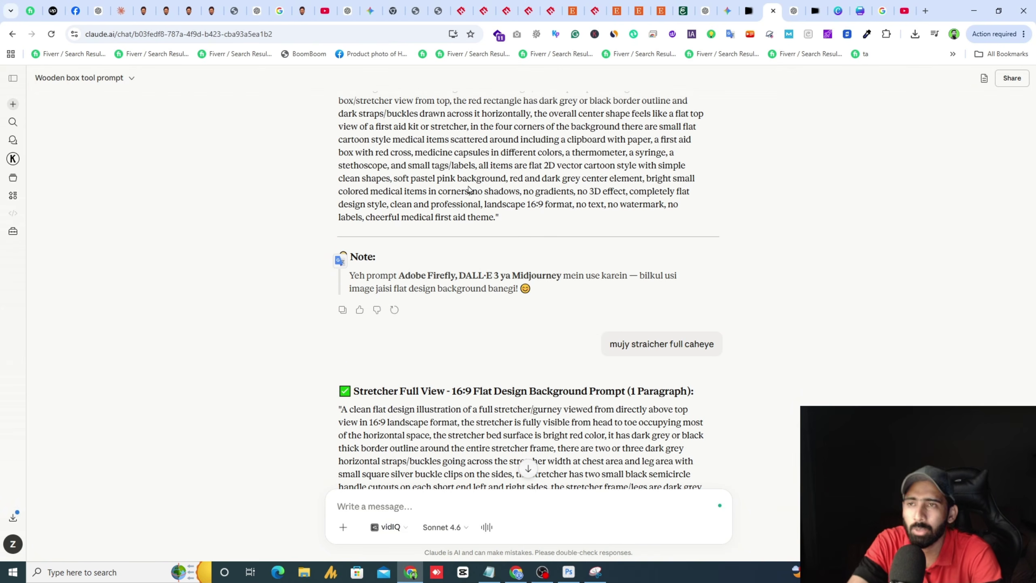
scroll(469, 190, up, 15)
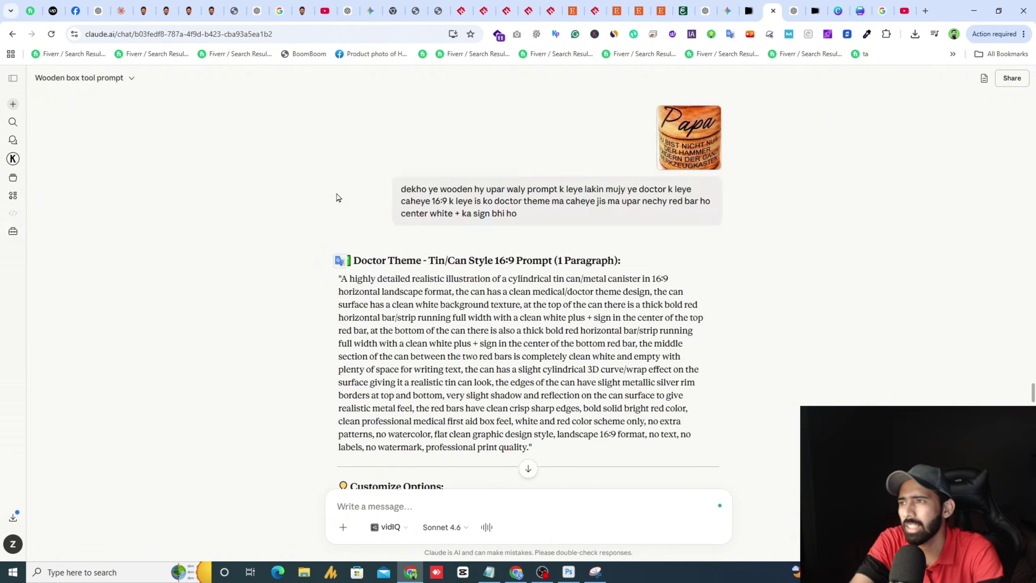
scroll(489, 260, down, 3)
scroll(488, 259, down, 8)
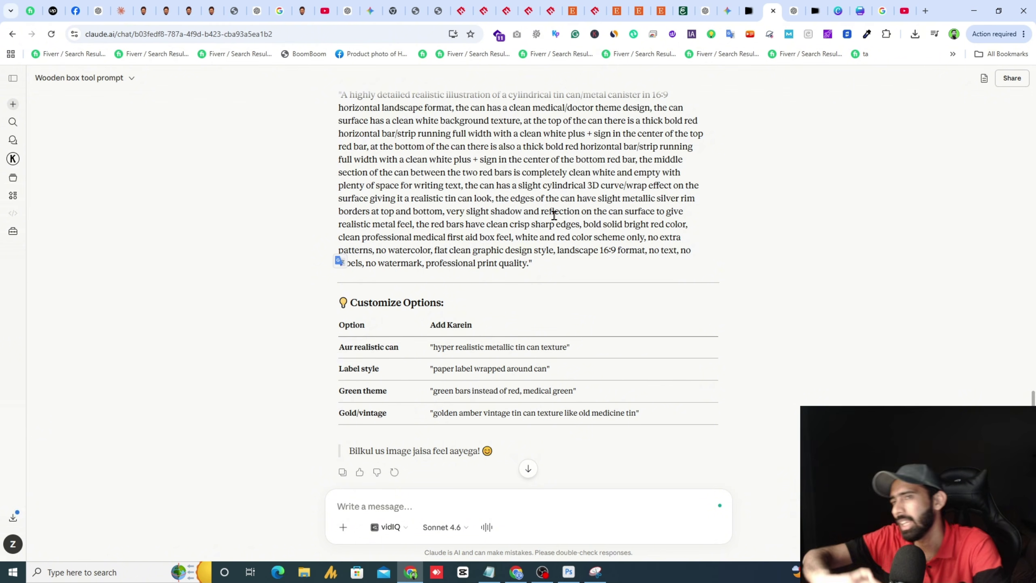
scroll(590, 269, down, 5)
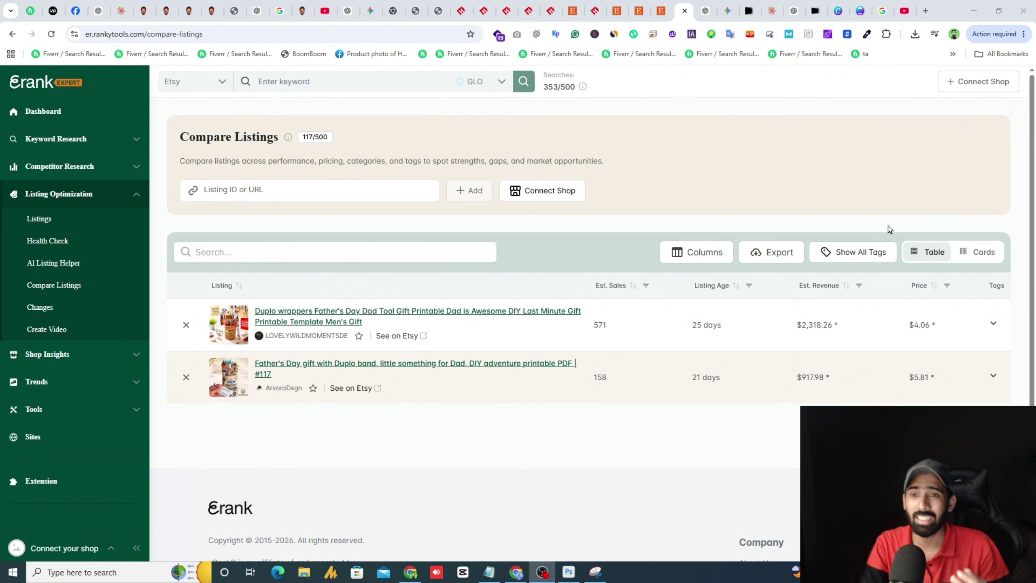
- Examine the listing age and estimated revenue of the Father's Day dad tool Duplo wrapper listing in eRank's listing comparison
drag(691, 325, 849, 325)
click(801, 397)
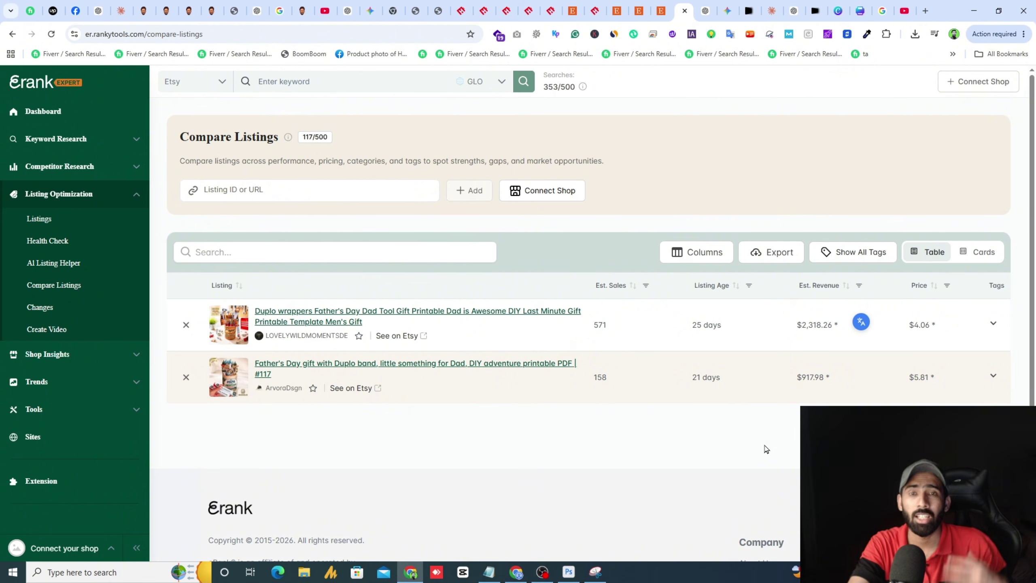